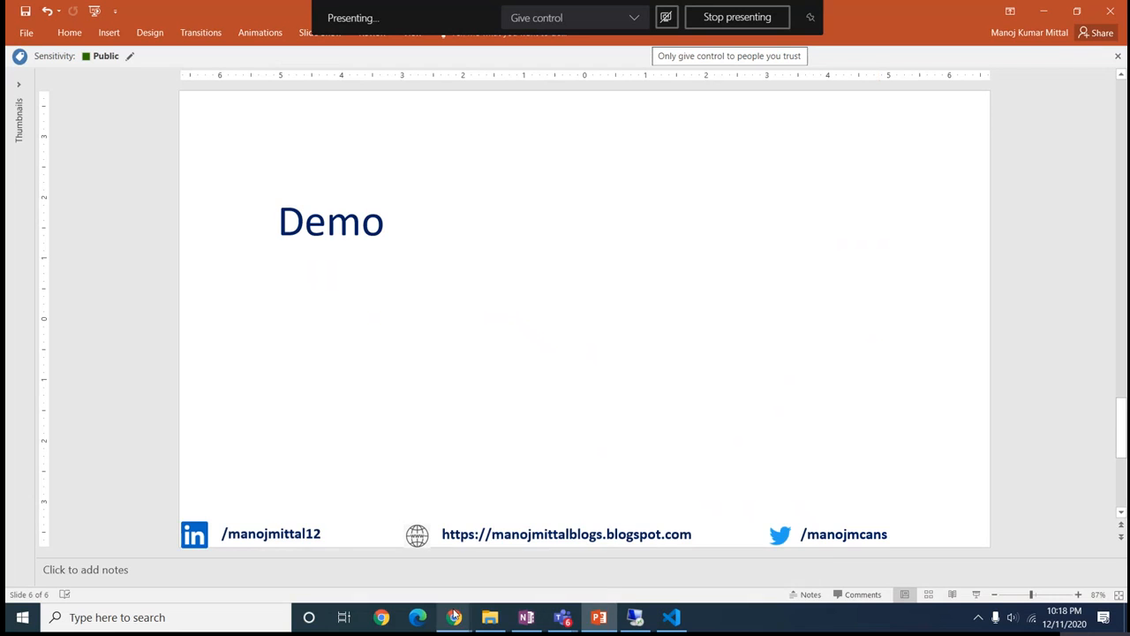
Create the public project clidemo02 and open its empty Repos Files page
mouse_move(454, 617)
click(410, 580)
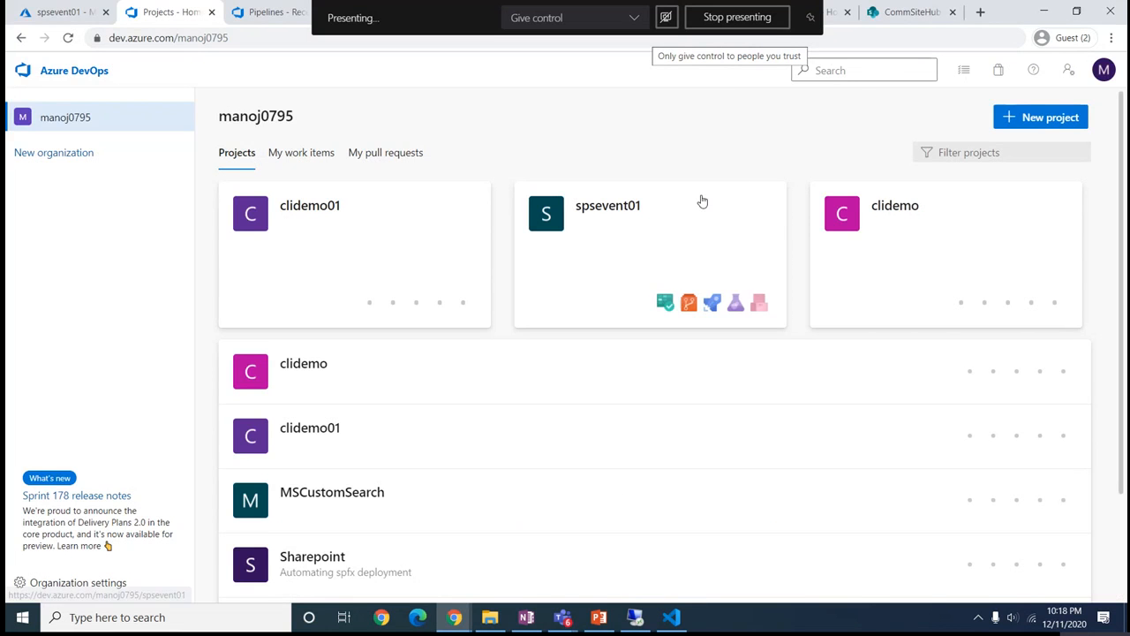
click(1050, 121)
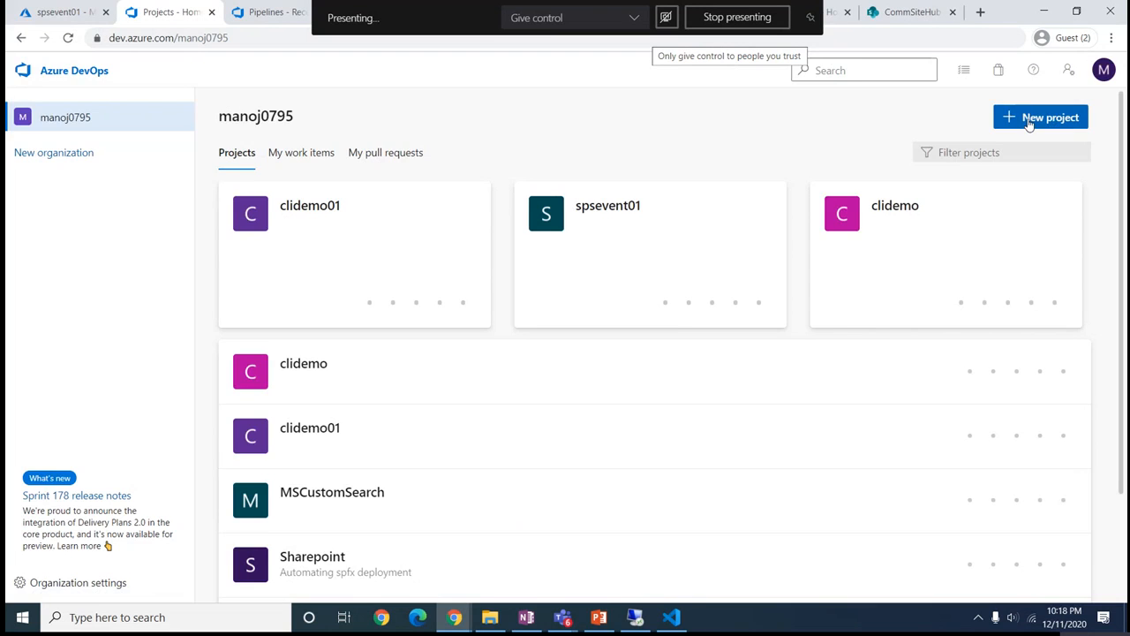
text(c)
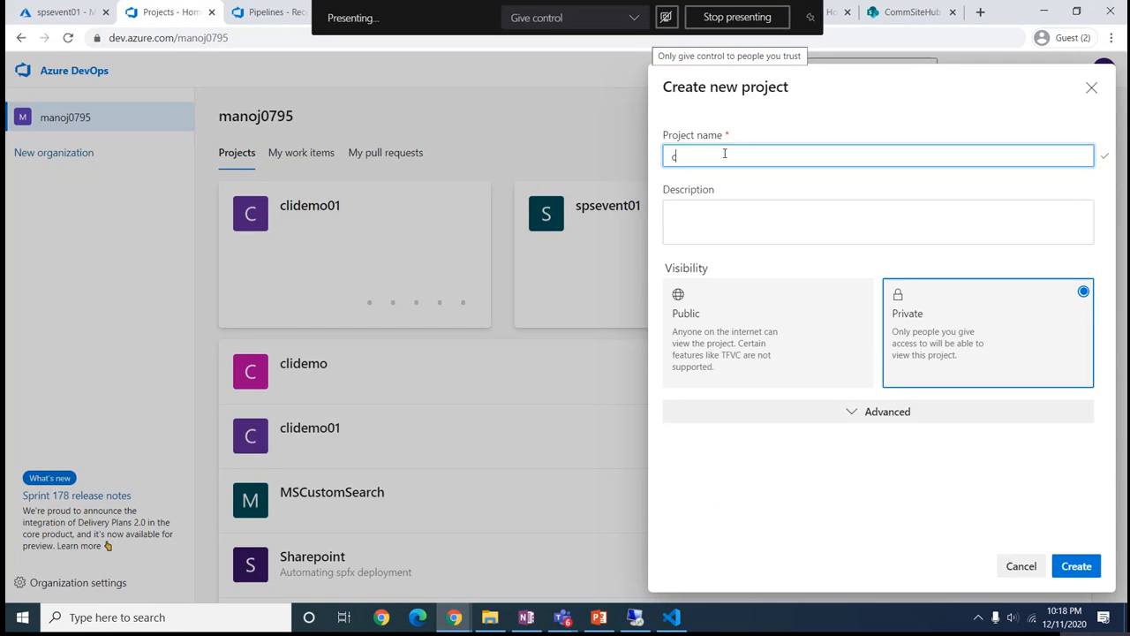
text(lidemo02)
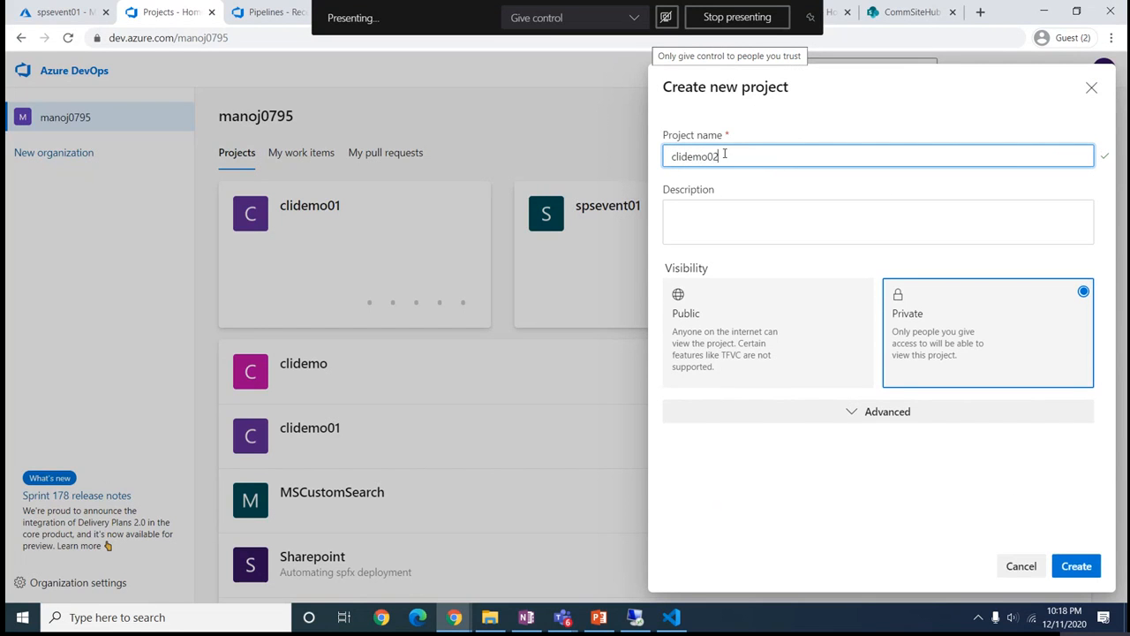
click(789, 345)
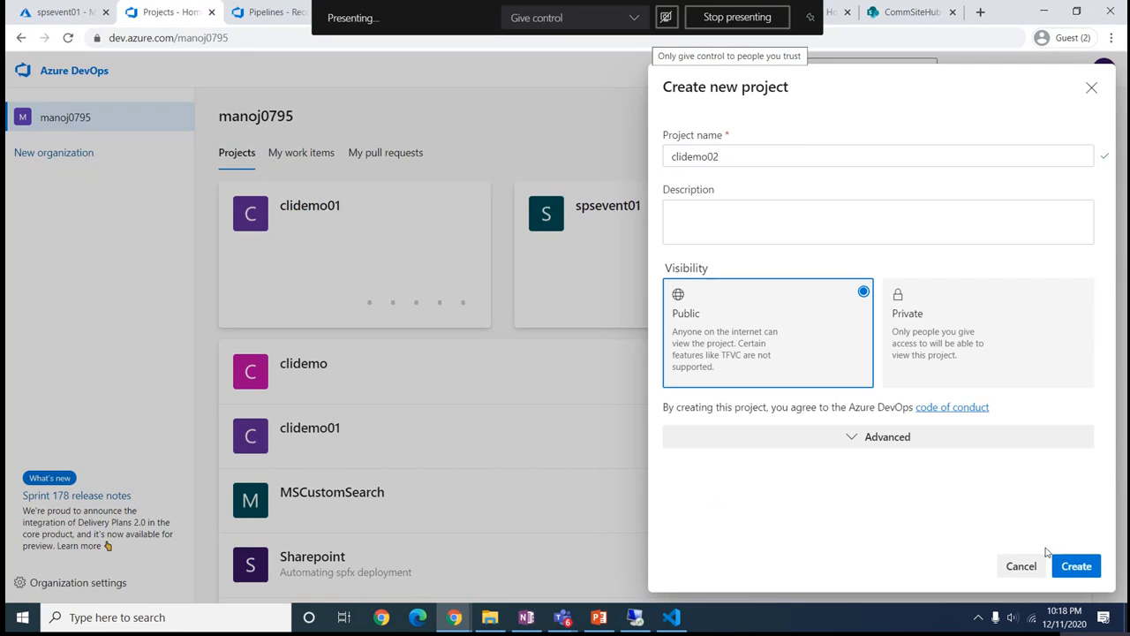
click(1067, 566)
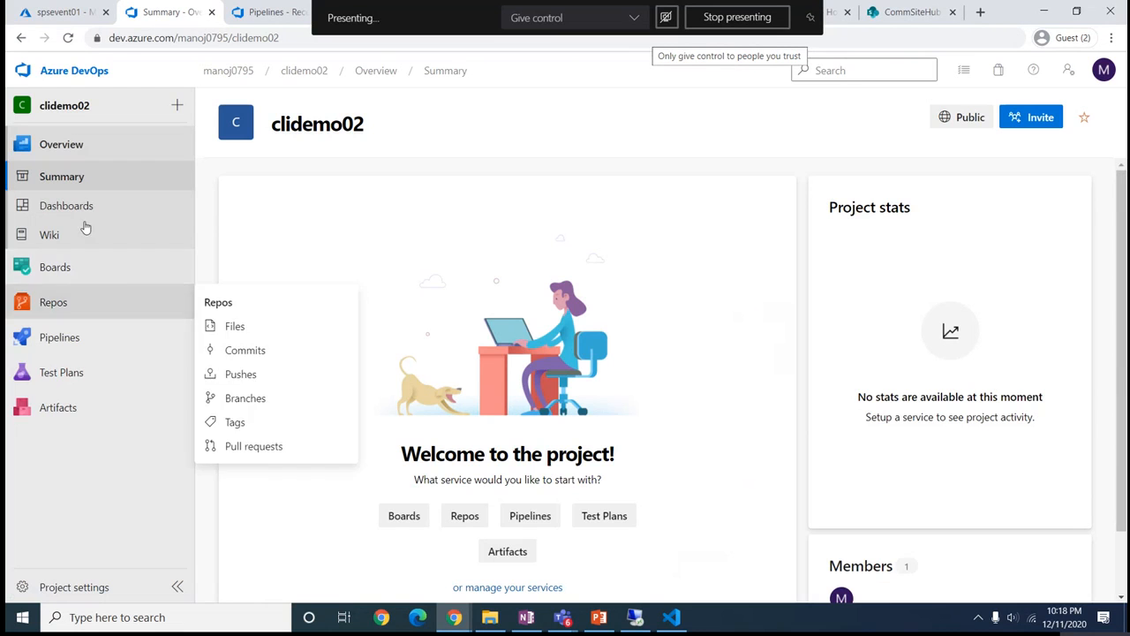
click(47, 303)
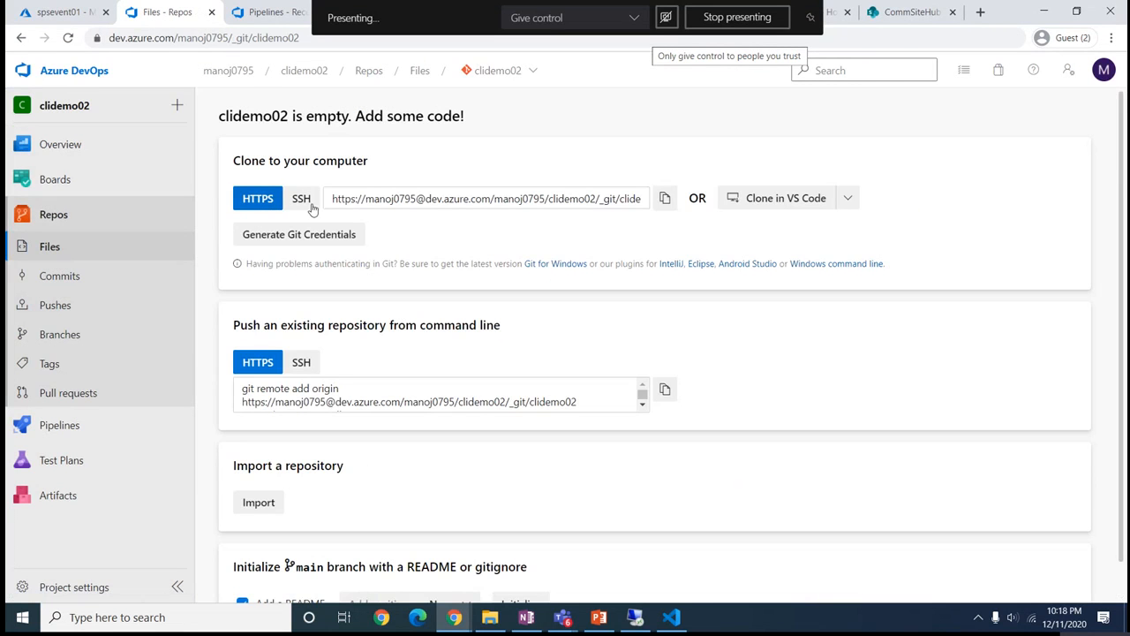
Launch cloning of the clidemo02 repository into Visual Studio Code from the browser
click(777, 205)
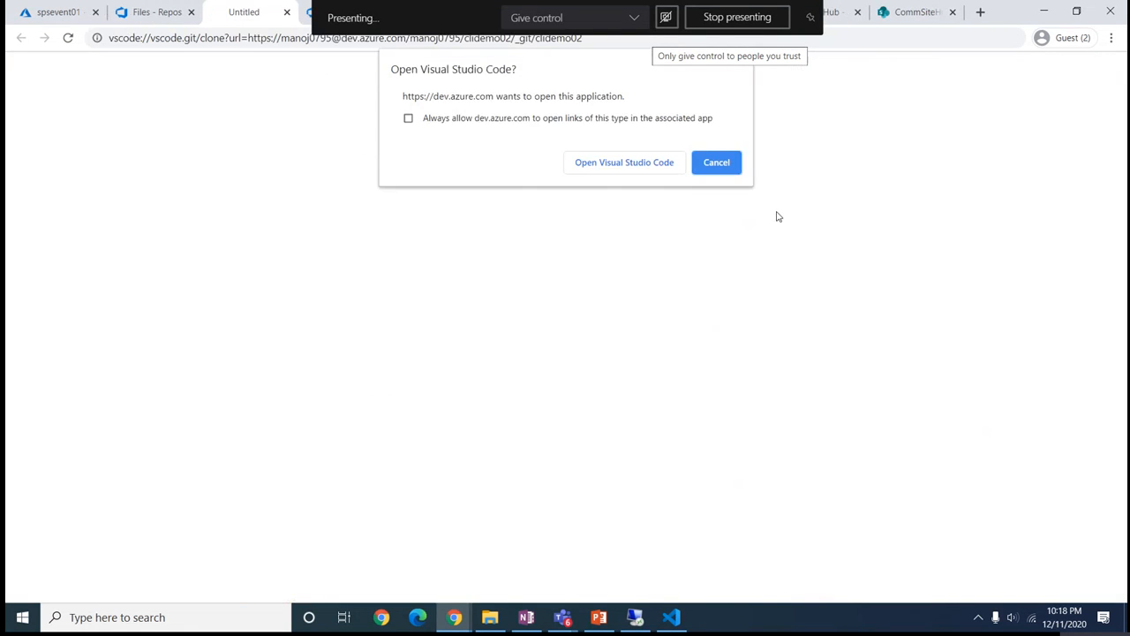
click(617, 165)
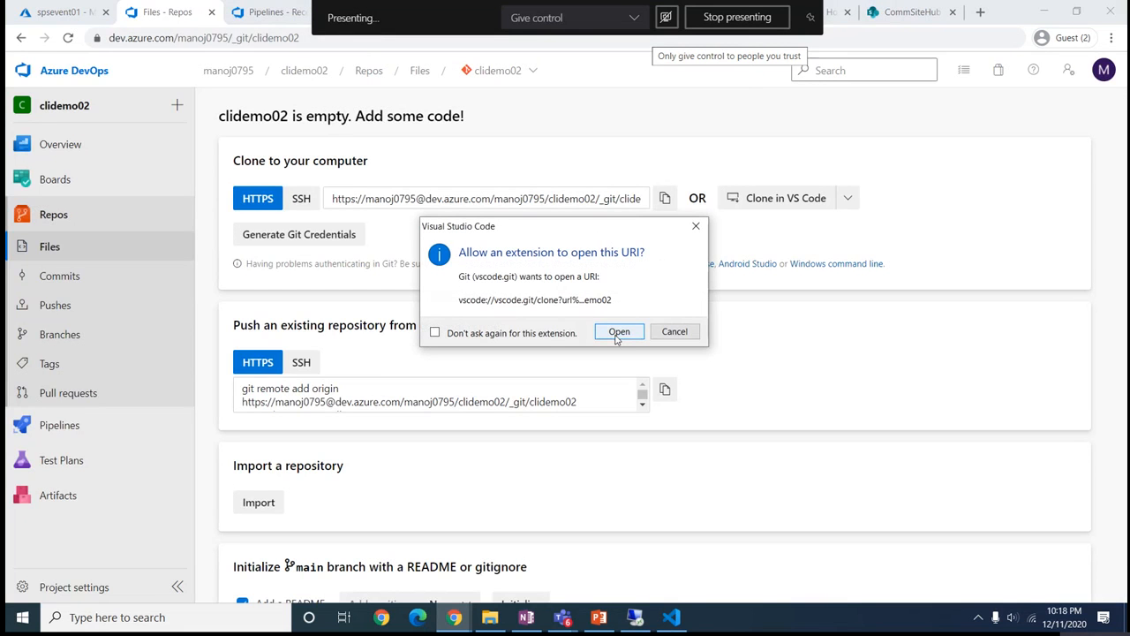
click(616, 337)
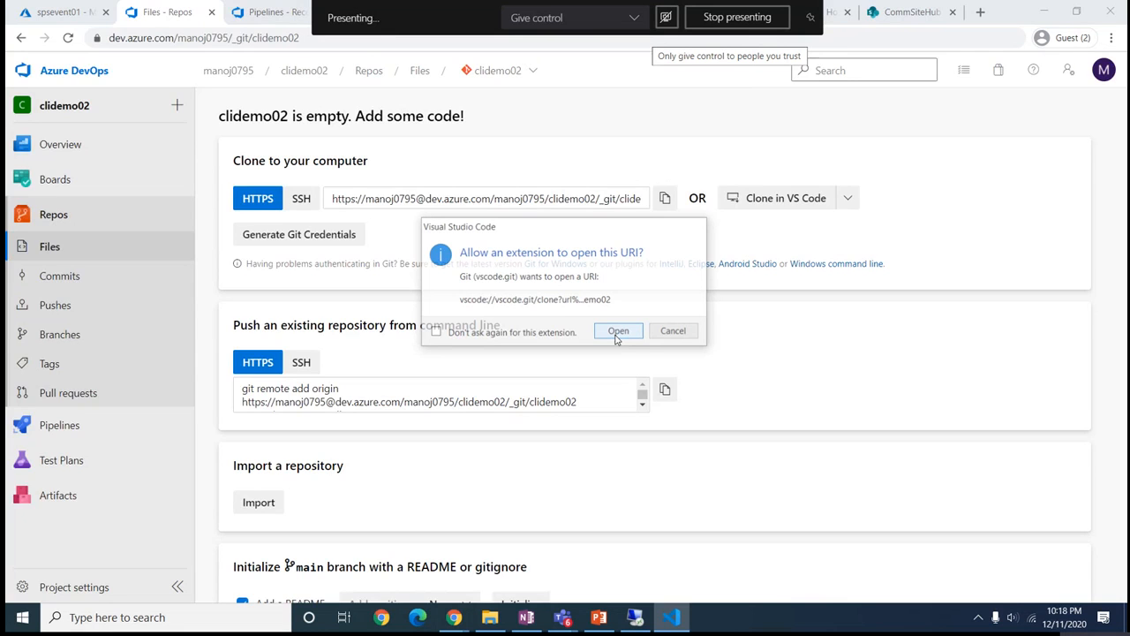
text(clidemo-01)
key(Return)
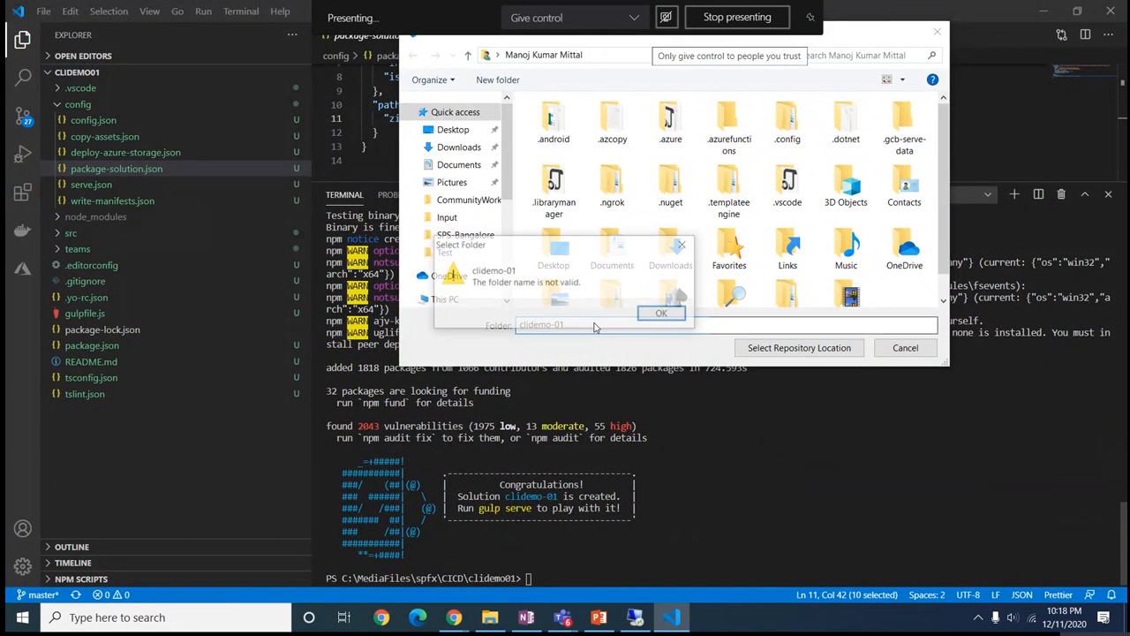
click(660, 315)
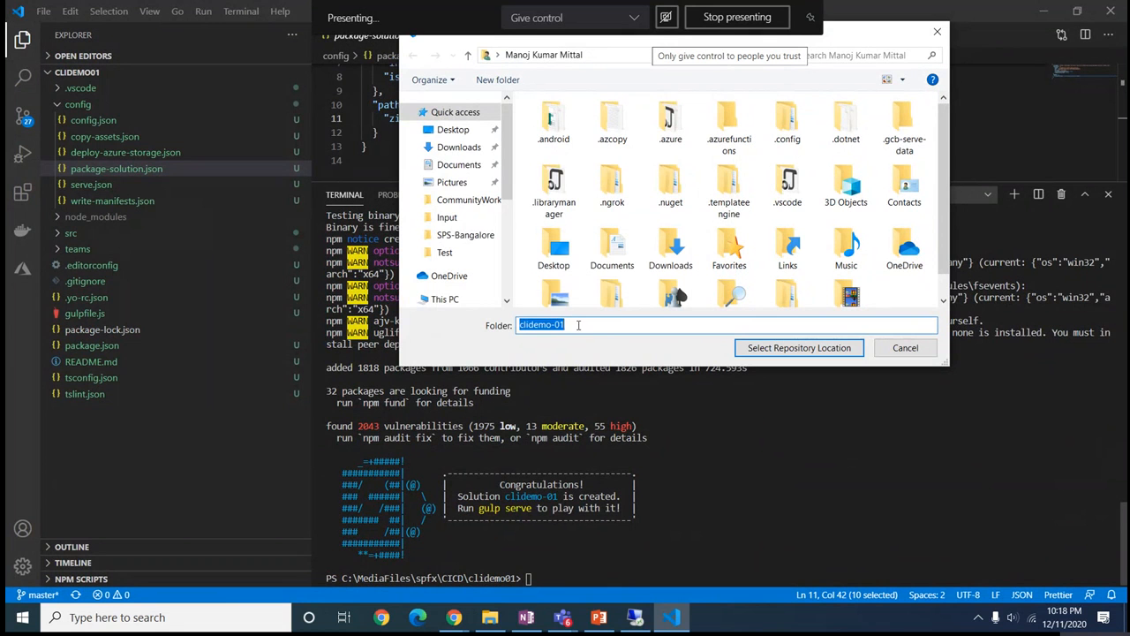
Clone into C:\MediaFiles\spfx\azuredevopsdemo and open the cloned repository
key(BackSpace)
drag(509, 196, 512, 261)
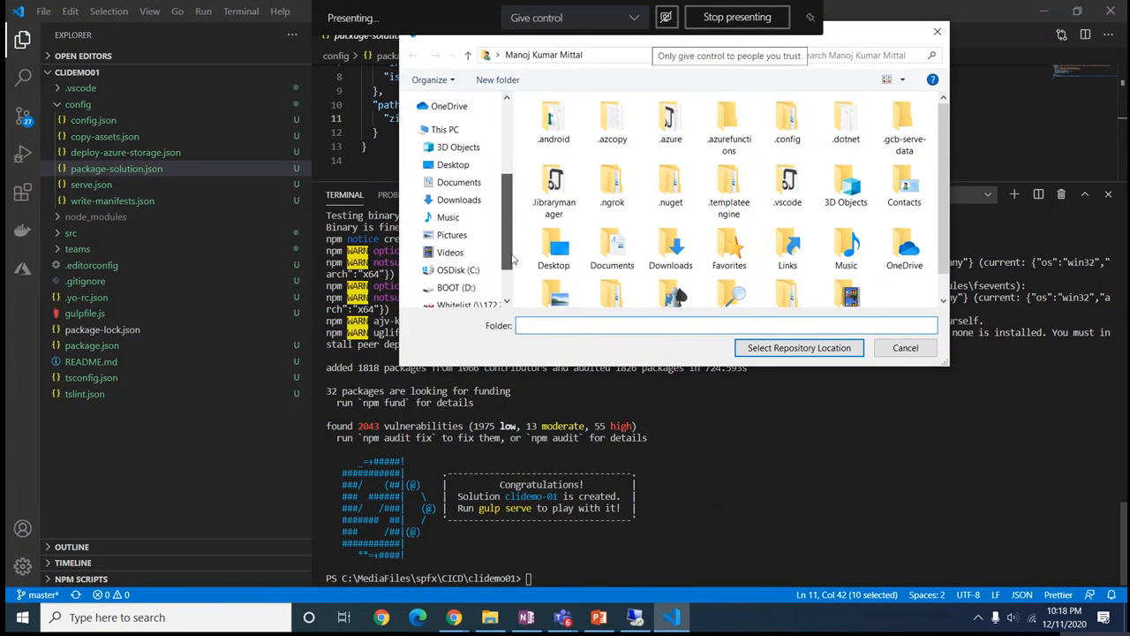
click(468, 269)
click(565, 157)
double_click(565, 157)
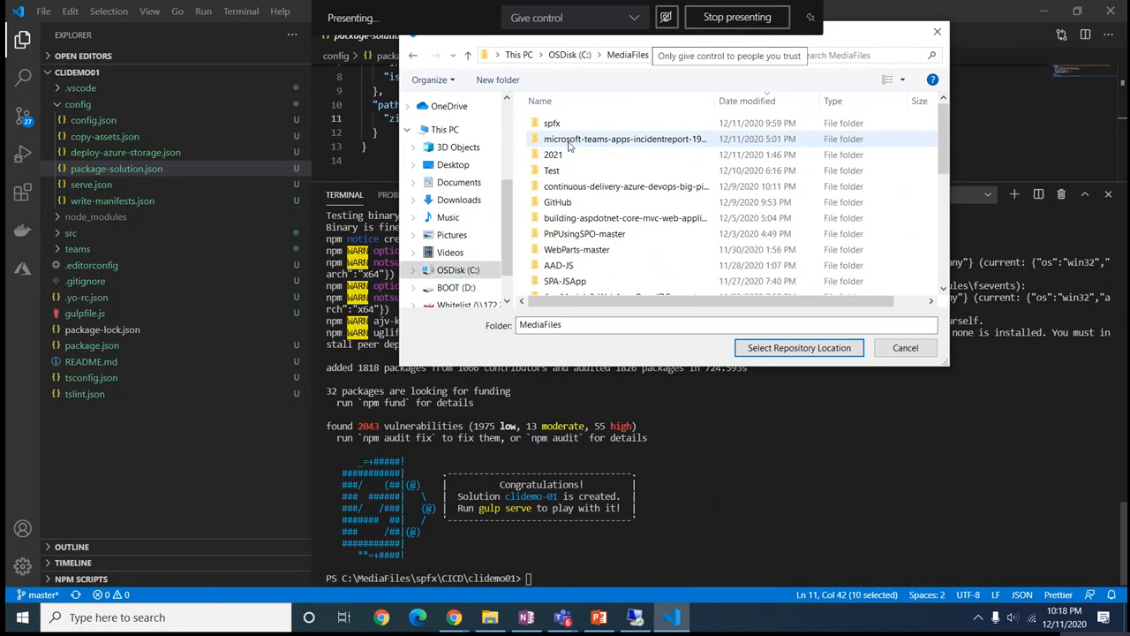
double_click(552, 124)
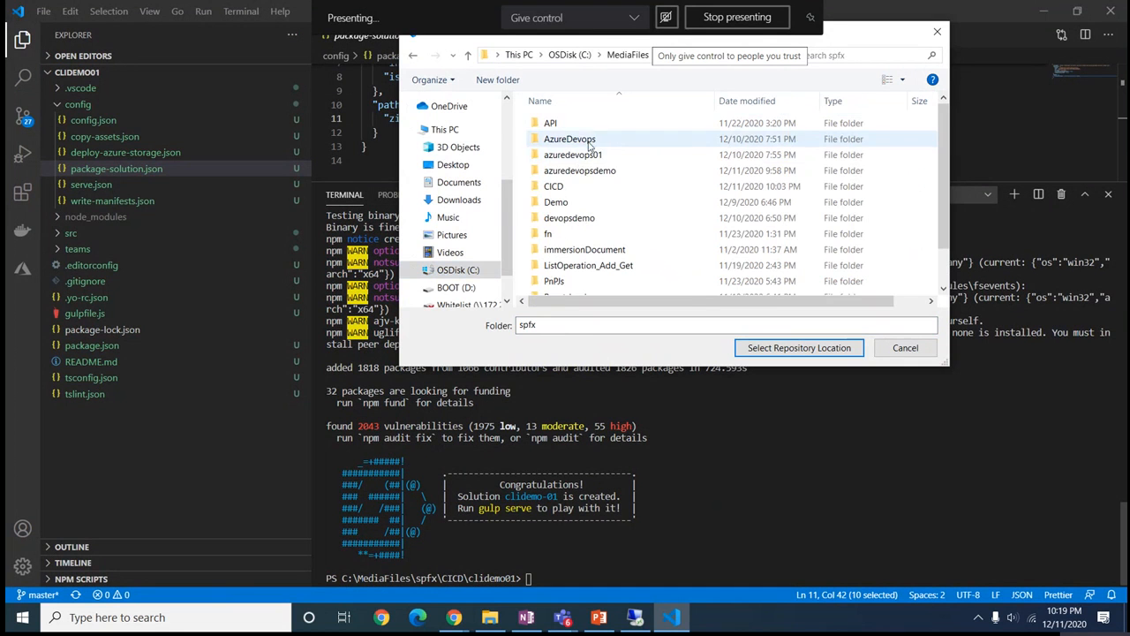
double_click(585, 170)
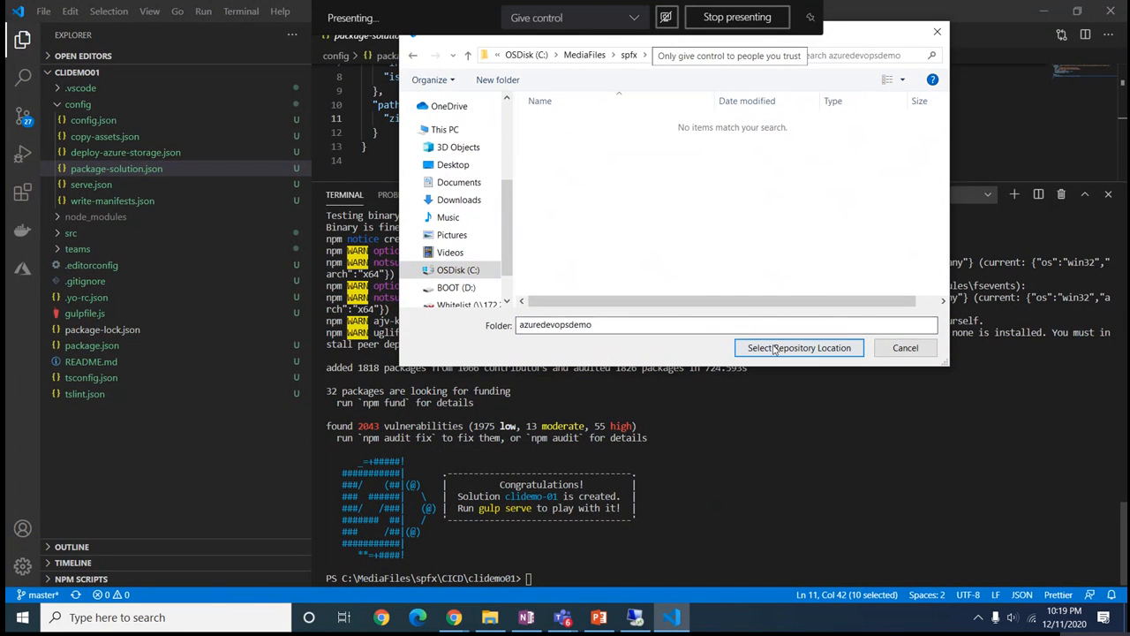
click(799, 347)
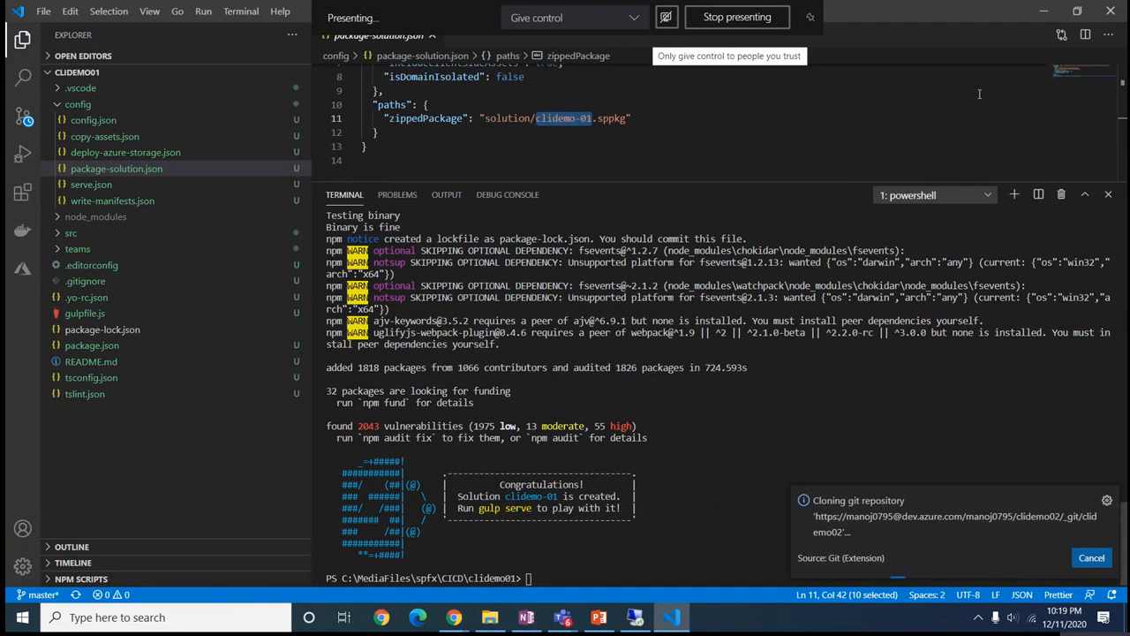
click(911, 558)
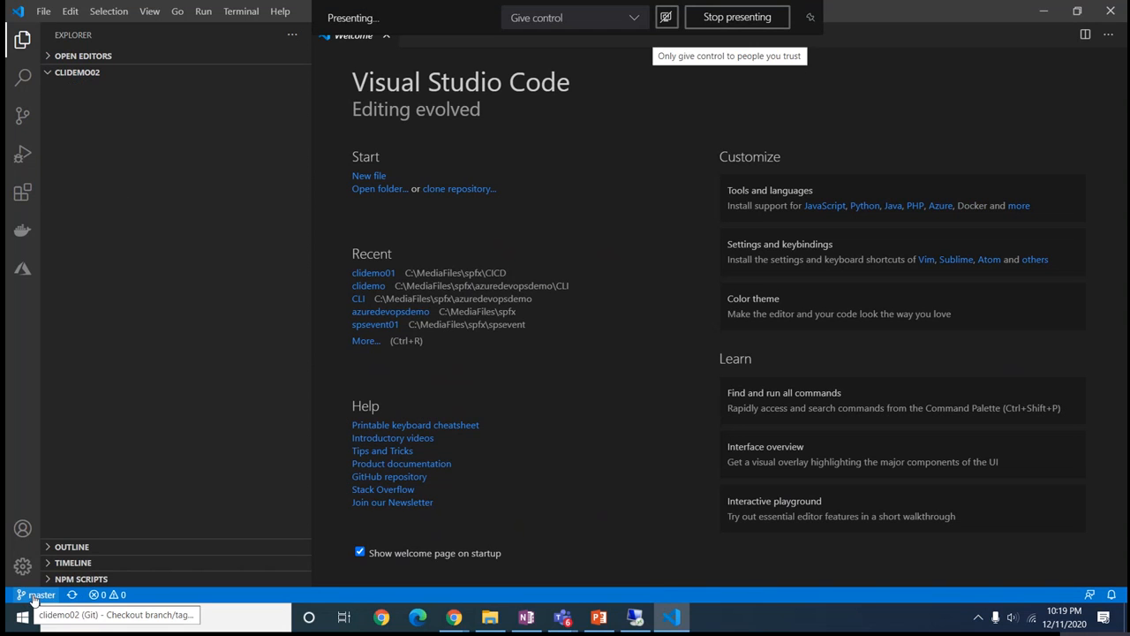
click(150, 11)
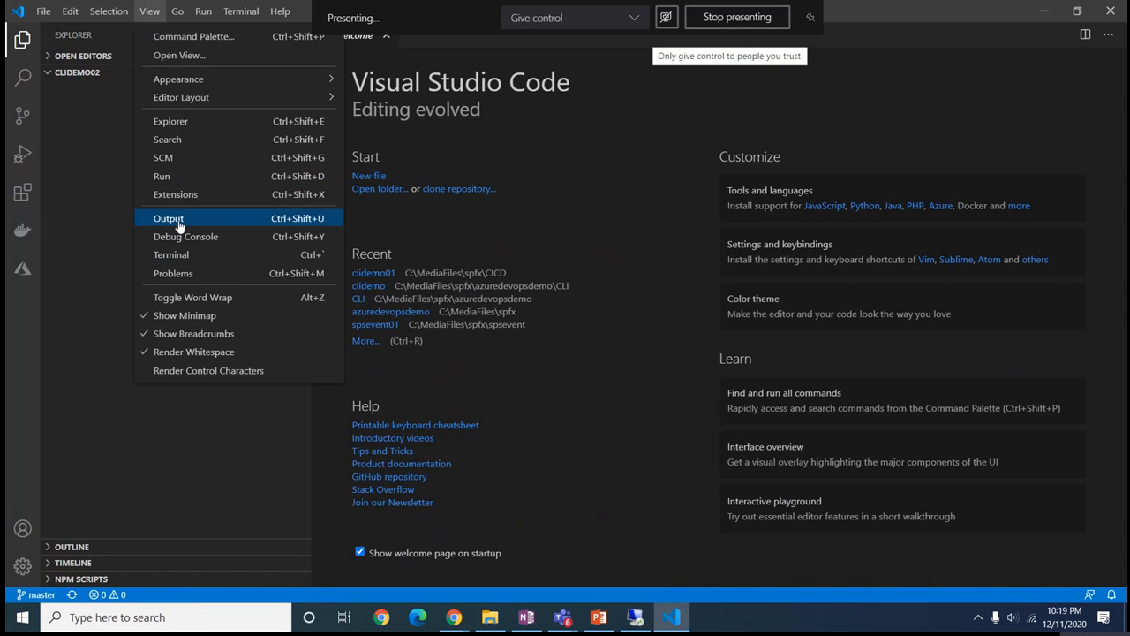
click(180, 255)
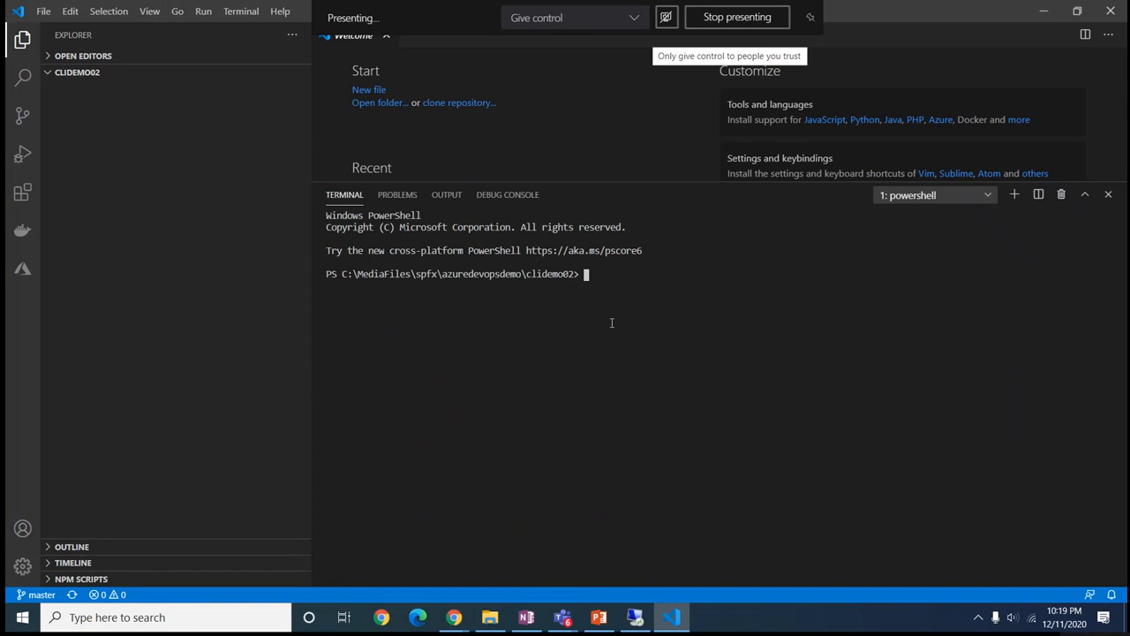
text(yo @microsoft)
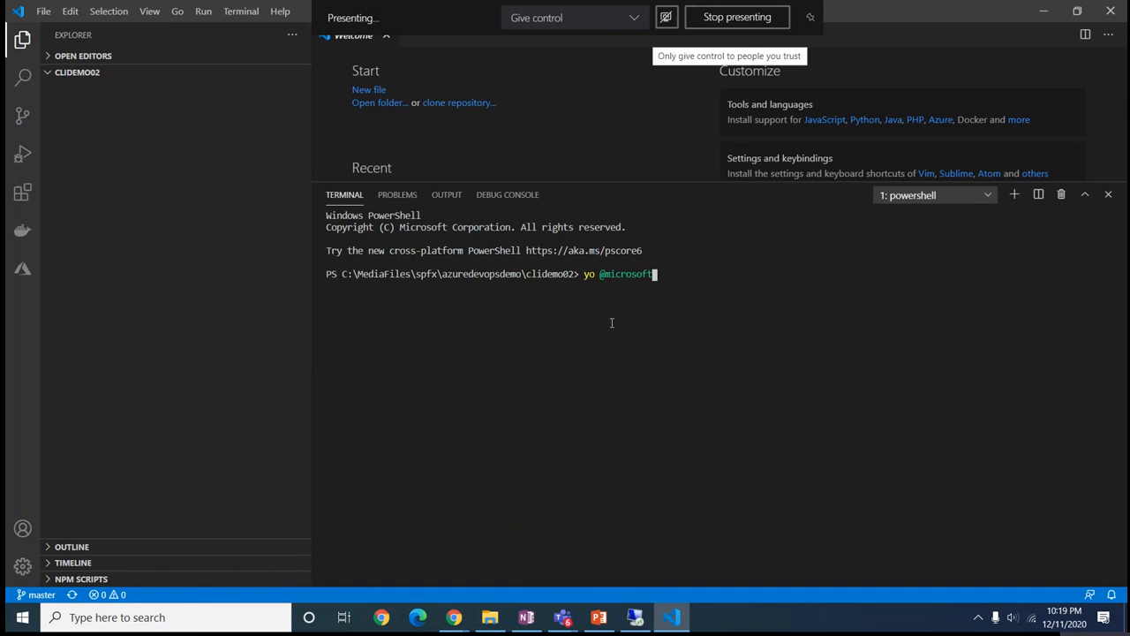
text(/share)
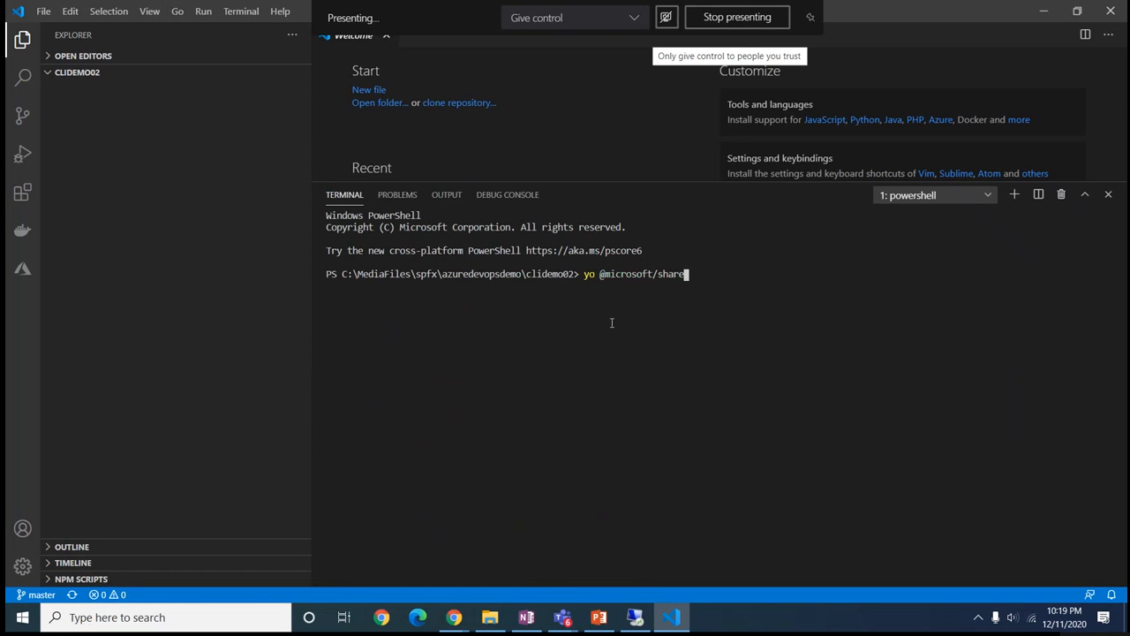
text(point)
key(Return)
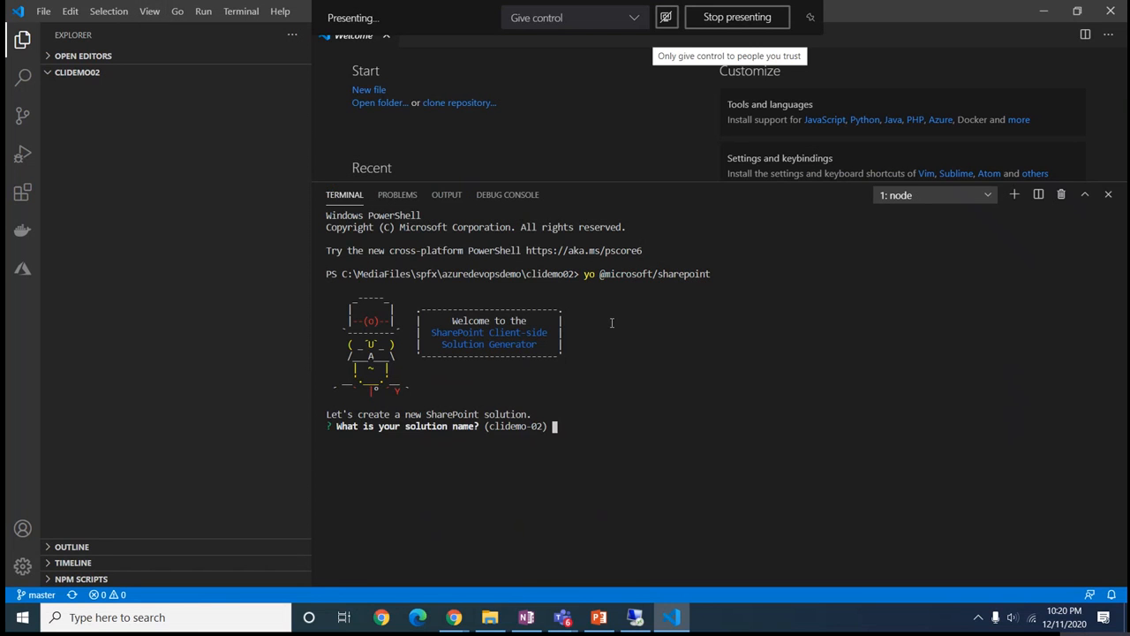
Answer the prompts: solution clidemo02, SharePoint Online only, current folder, No, web part clidemo02
text(clidemo02)
key(Return)
key(Return)
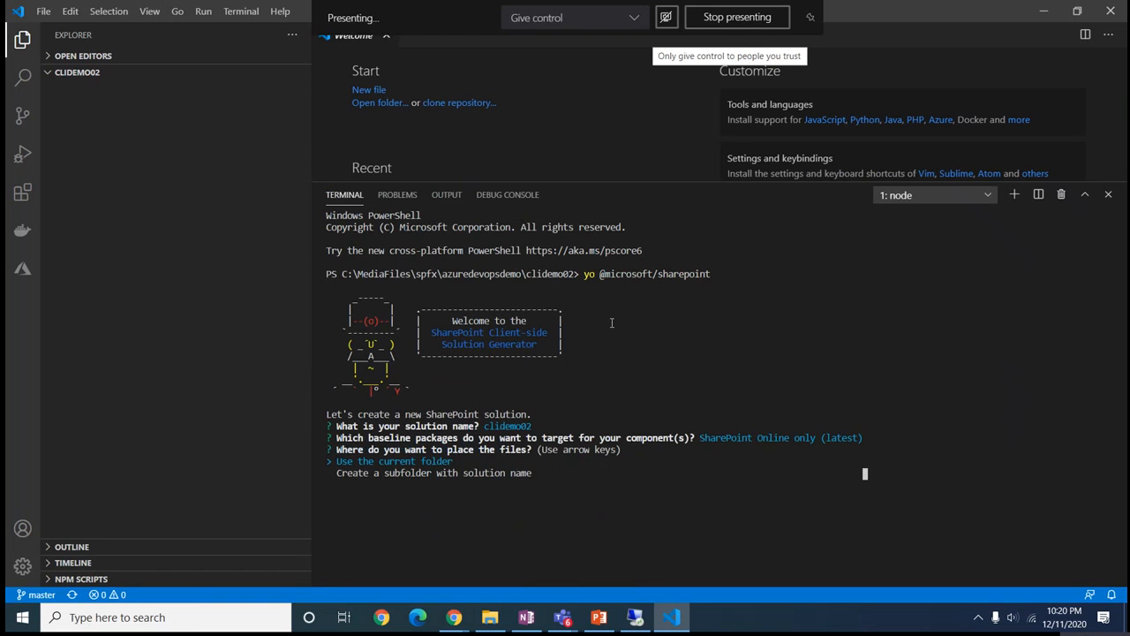
key(Return)
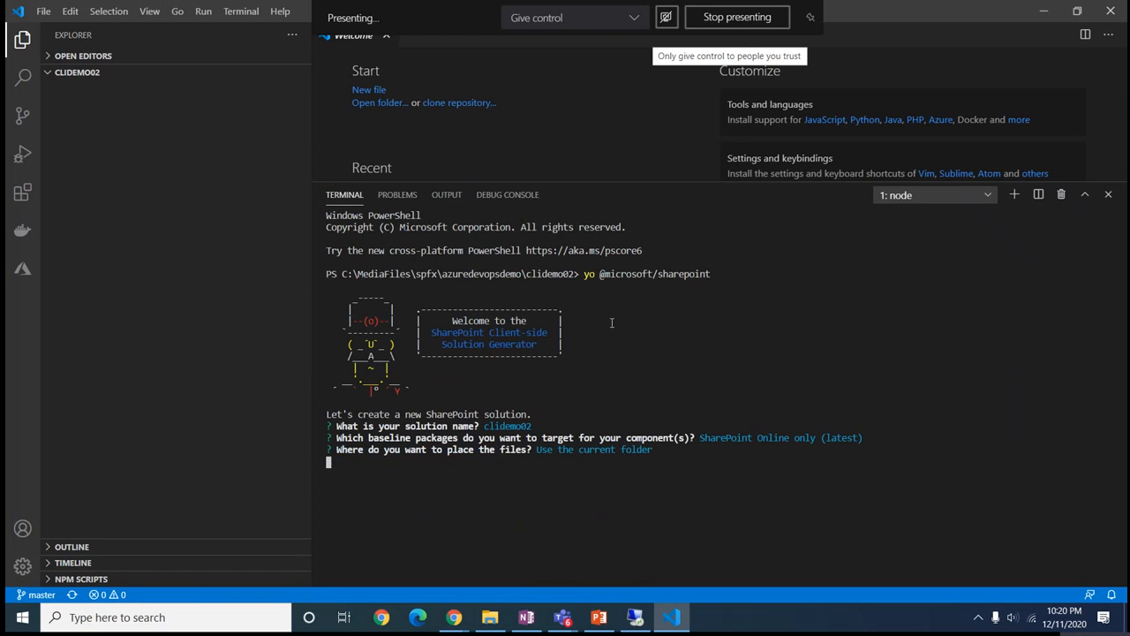
key(Return)
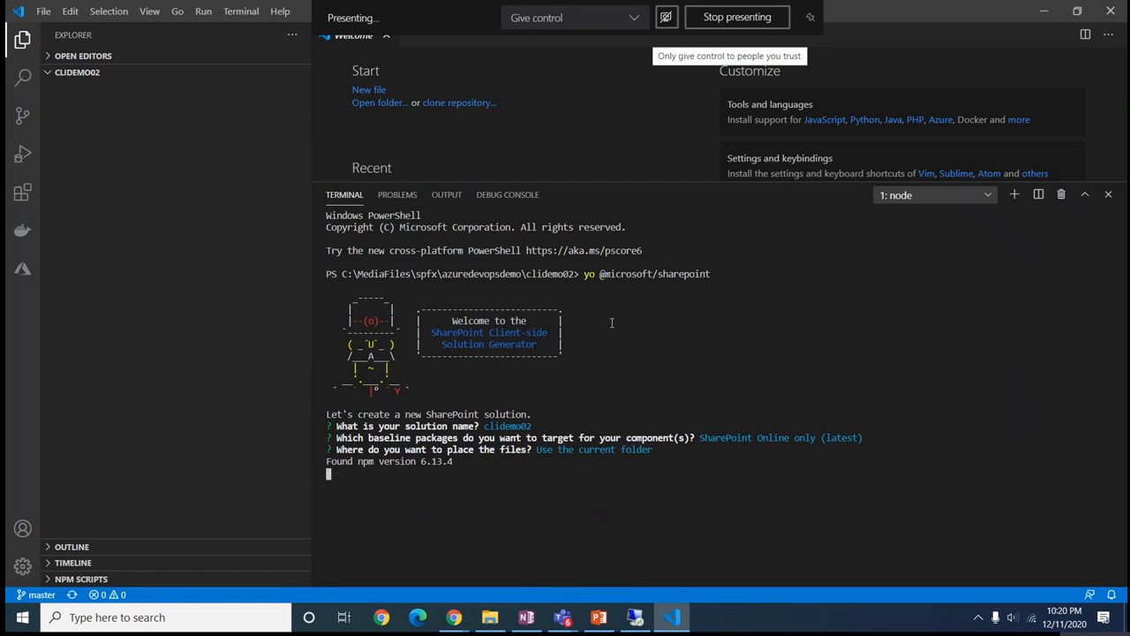
key(Return)
key(Return)
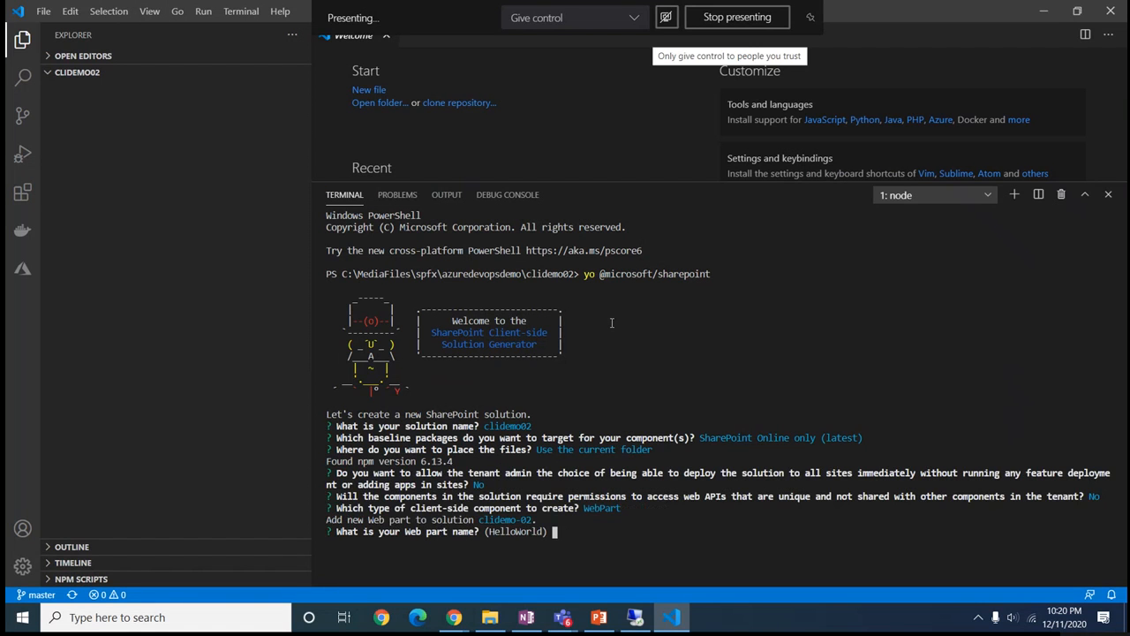
text(clidemo02)
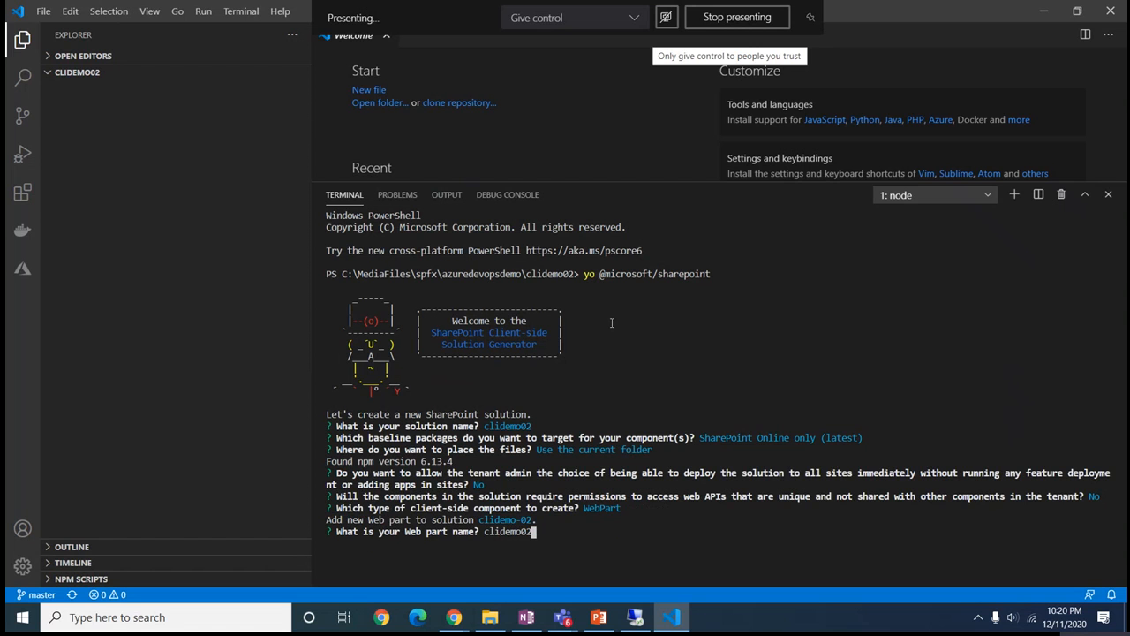
key(Return)
key(Return)
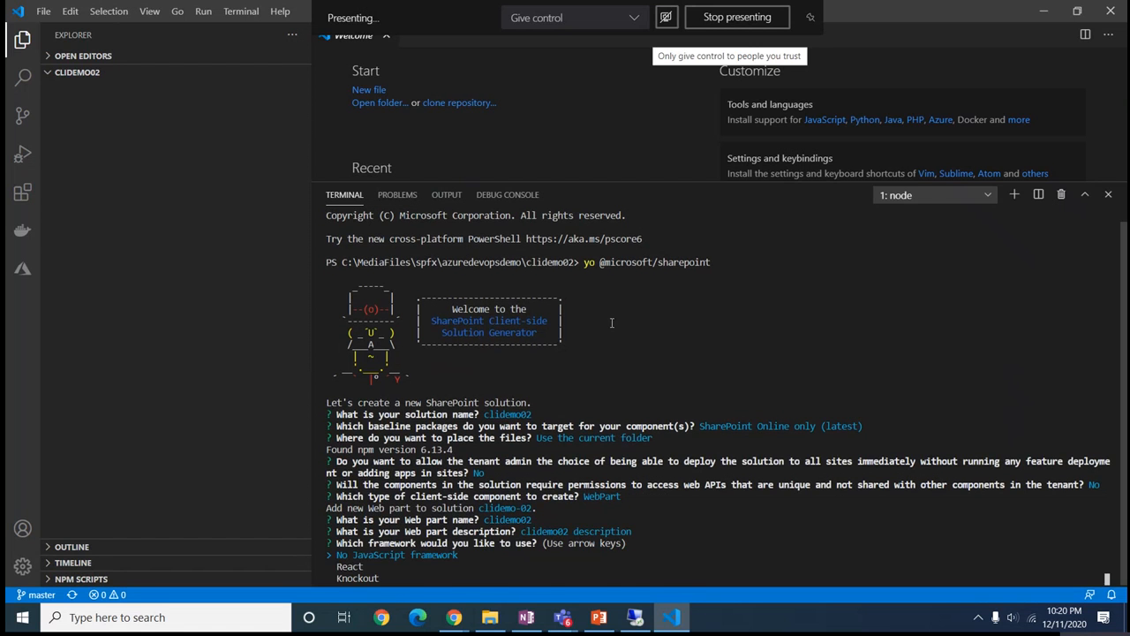
key(Return)
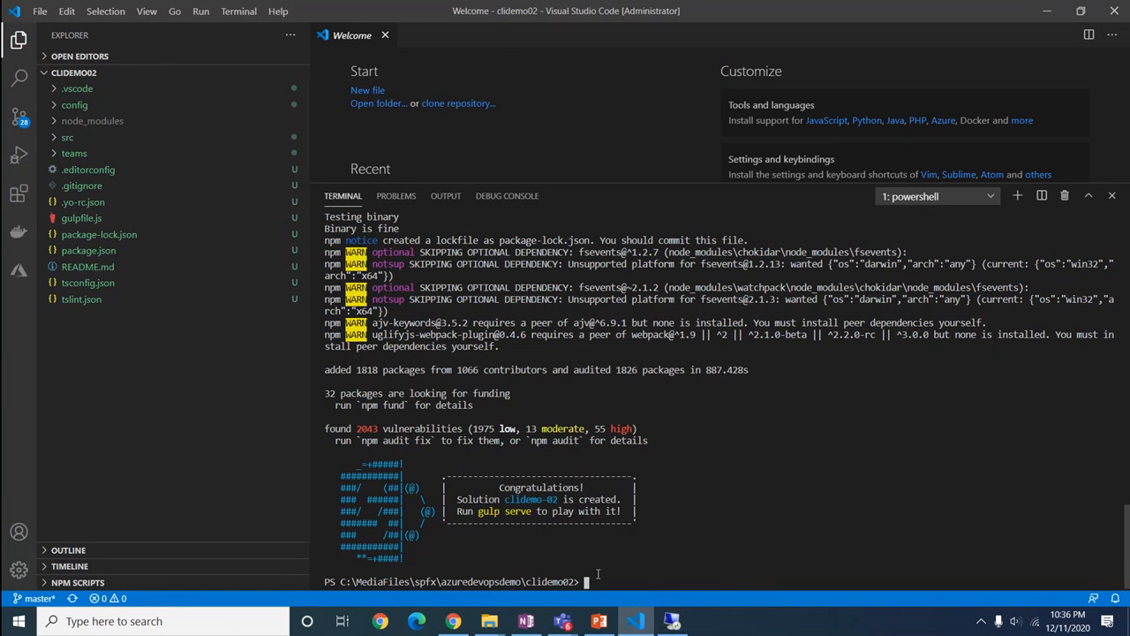
Run gulp clean, gulp build, then gulp bundle --ship in the terminal
text(gulp clean)
key(Return)
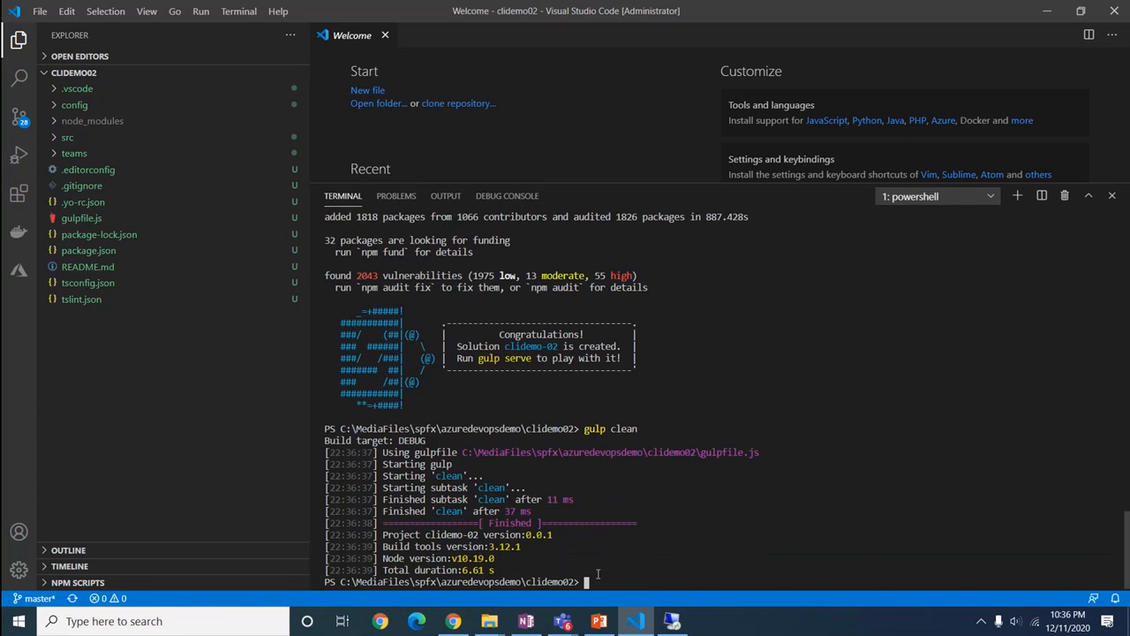
text(gulp build)
key(Return)
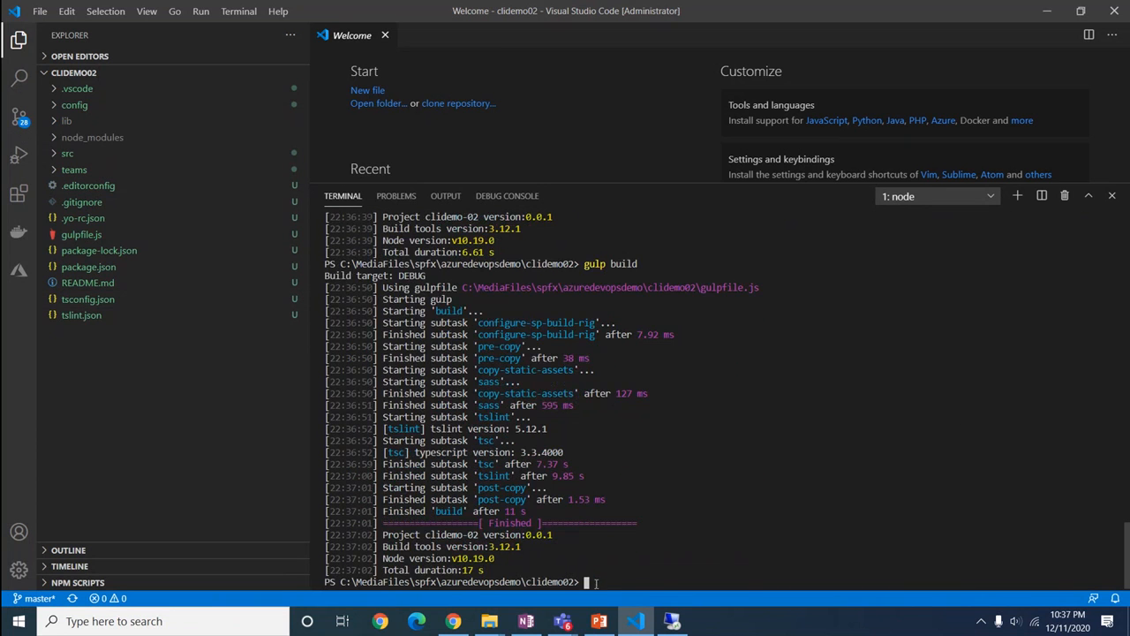
text(gulp bundle --ship)
key(Return)
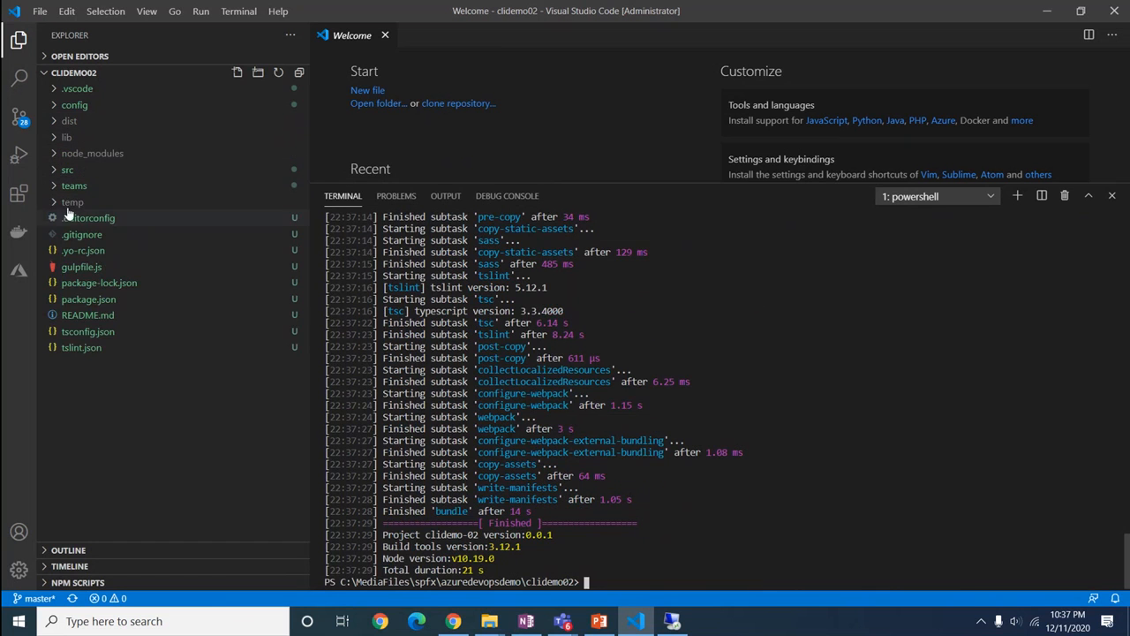
Expand temp and its deploy folder to inspect the bundle output, then collapse it
click(56, 204)
click(60, 221)
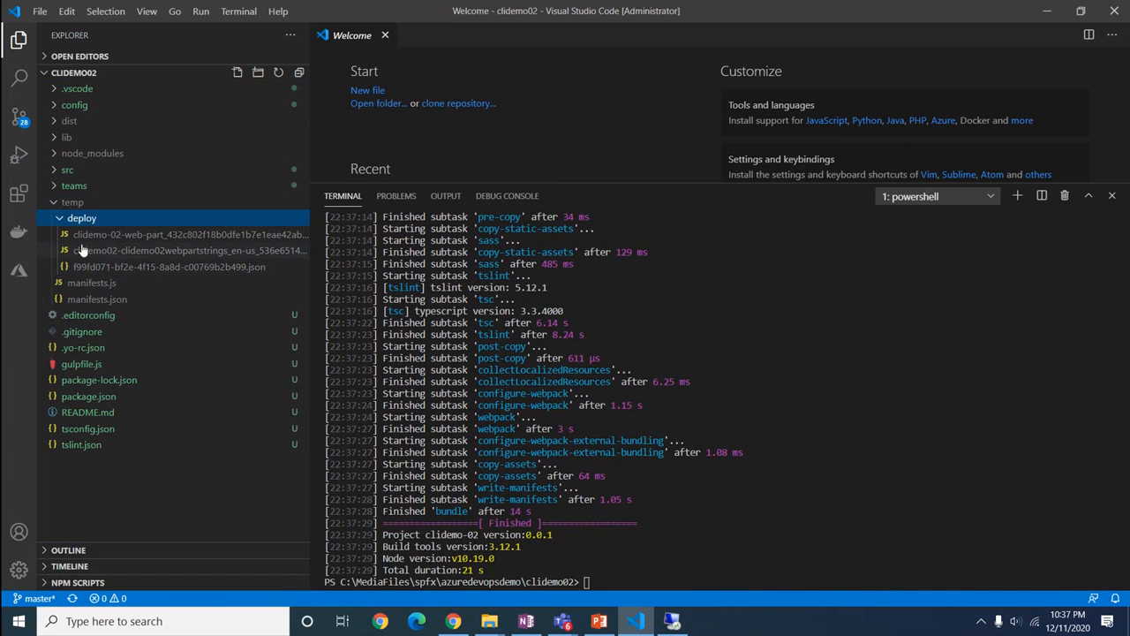
click(56, 202)
Run gulp package-solution --ship and expand the new sharepoint\solution folder
click(613, 555)
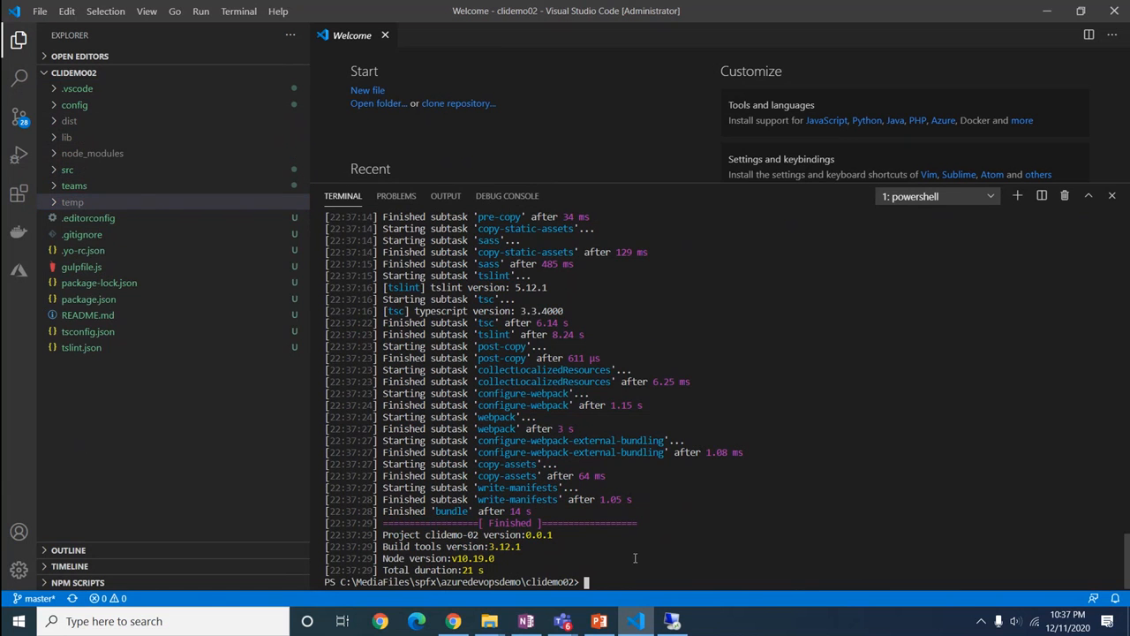
text(gulp package-solution --ship)
key(Return)
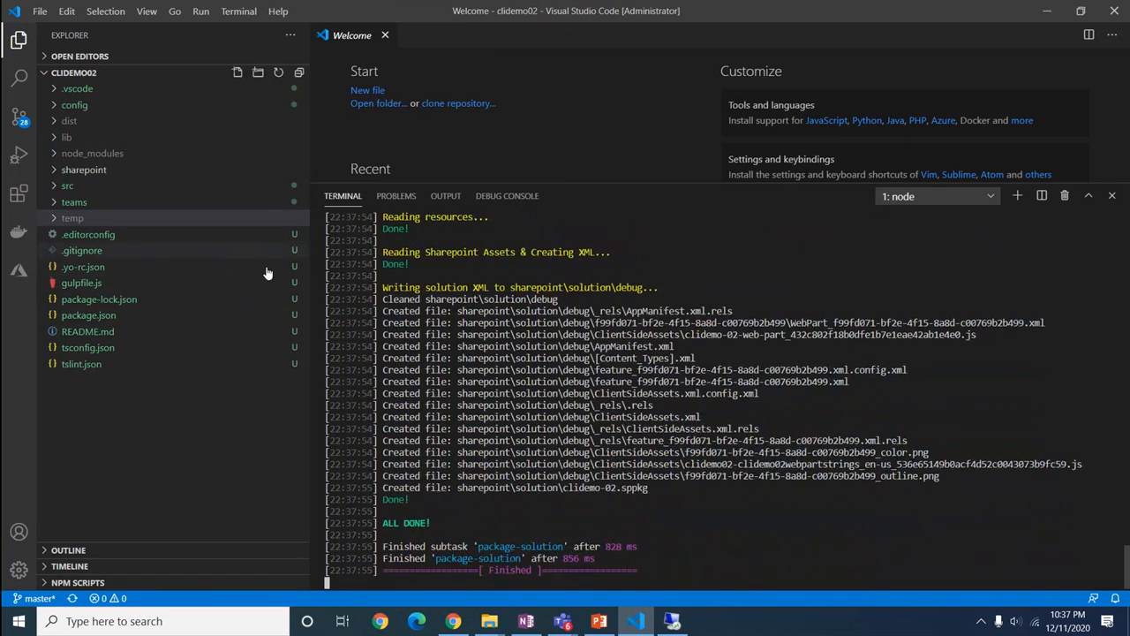
click(53, 173)
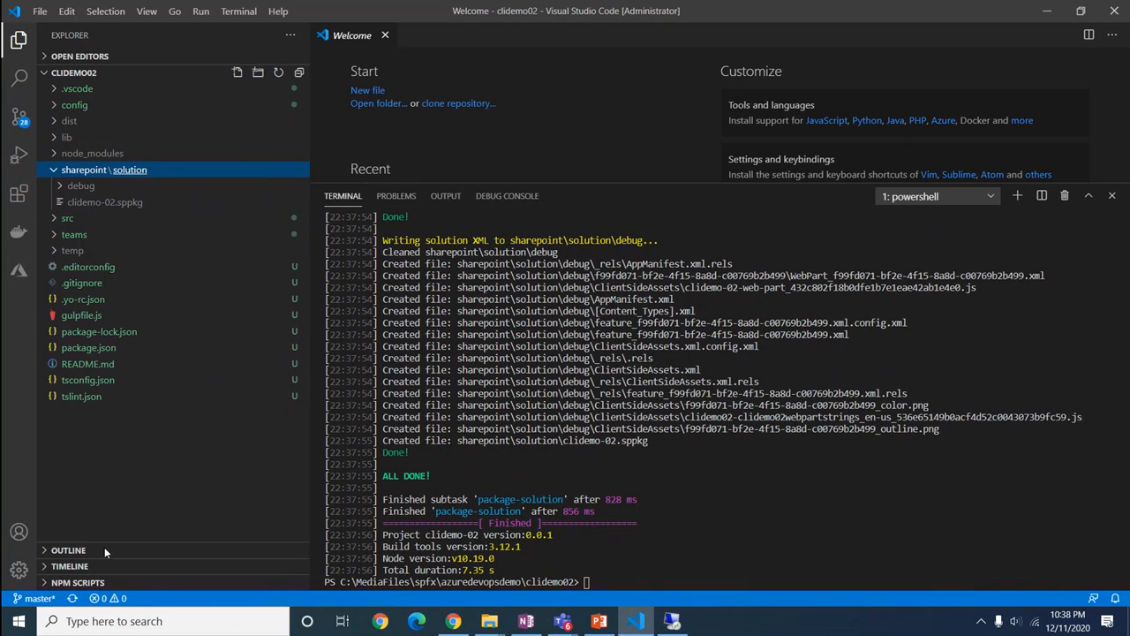
Commit all changes to master with message 'c' and publish the branch to the remote
click(23, 122)
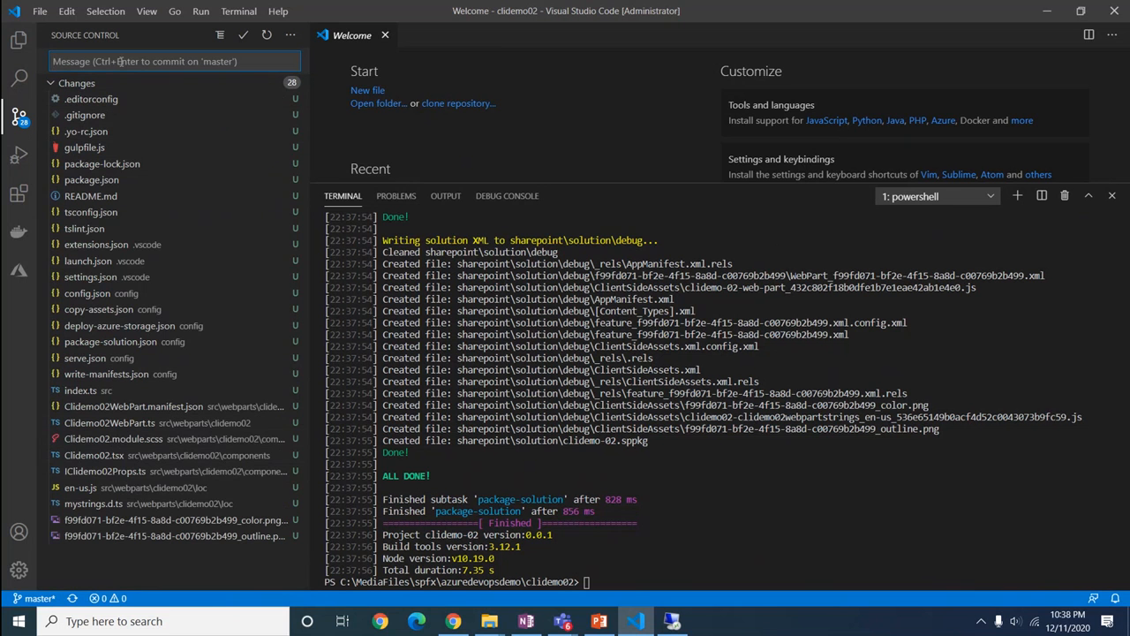
click(245, 38)
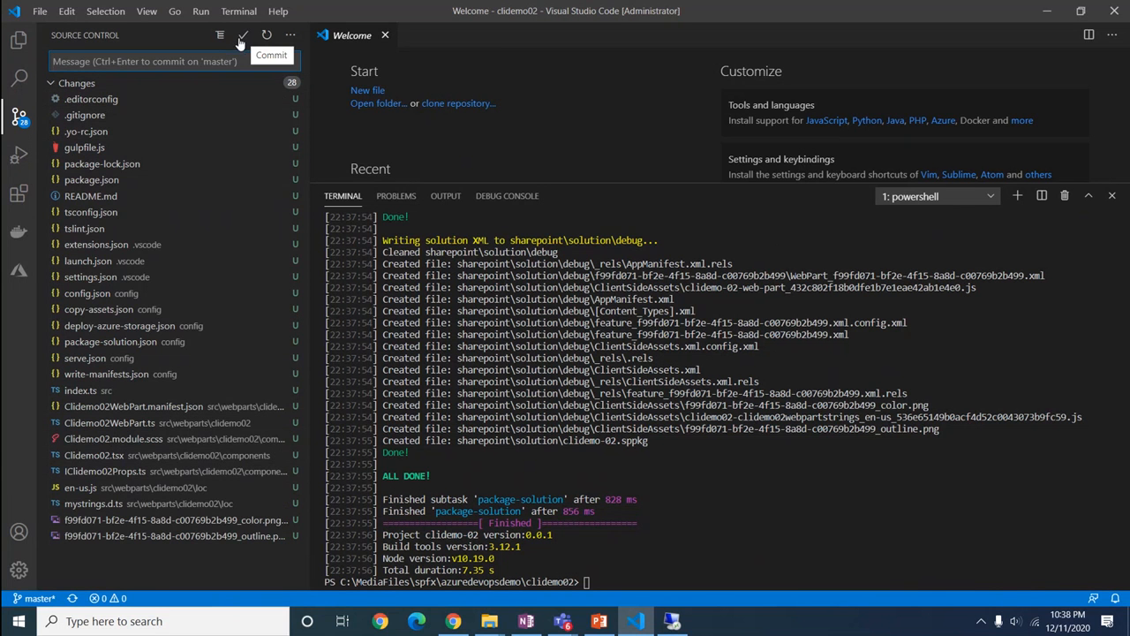
click(244, 37)
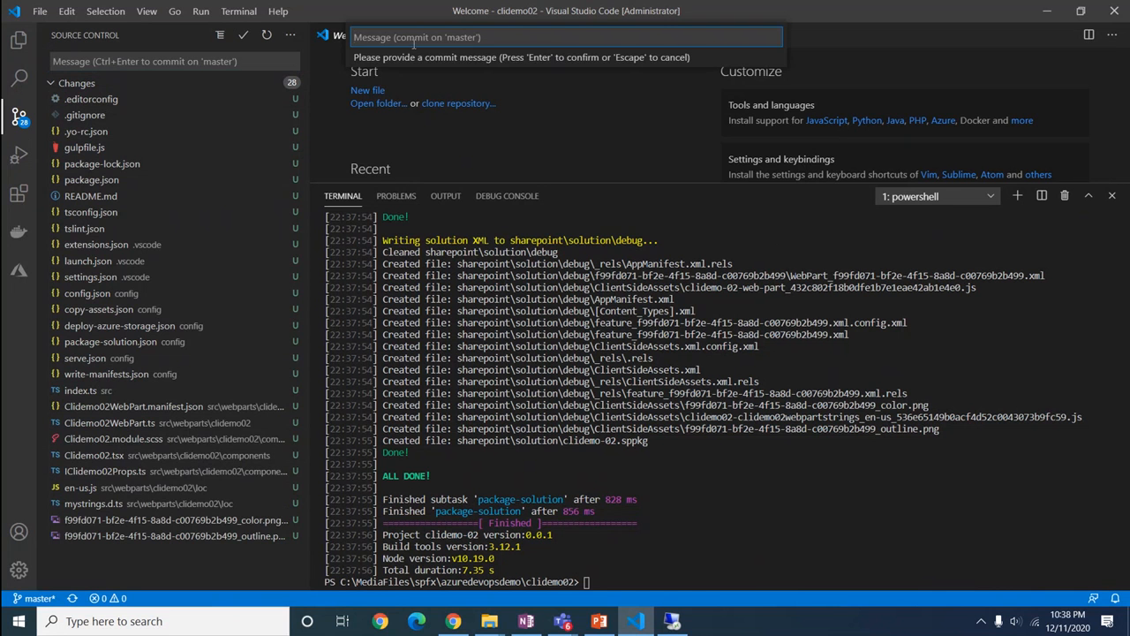
text(commit)
key(Return)
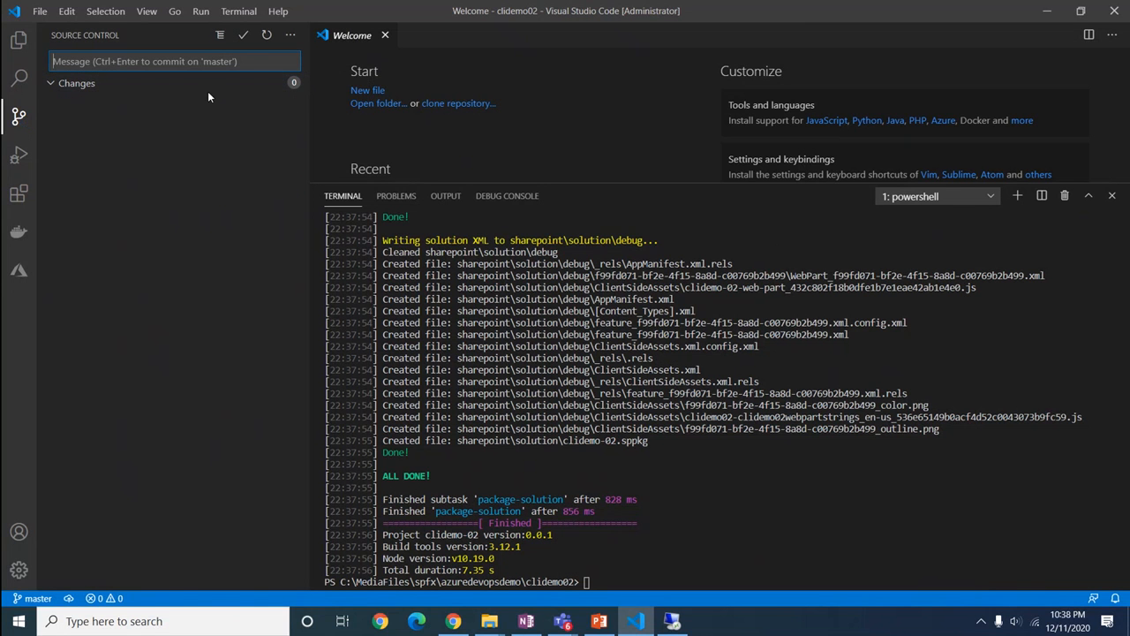
click(68, 599)
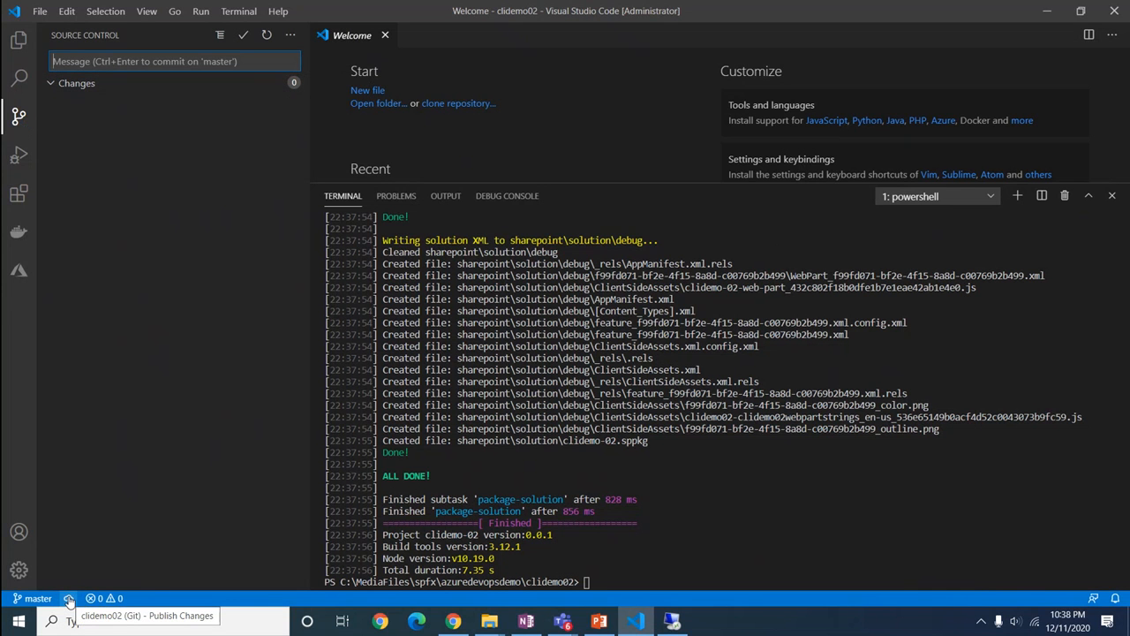
click(69, 600)
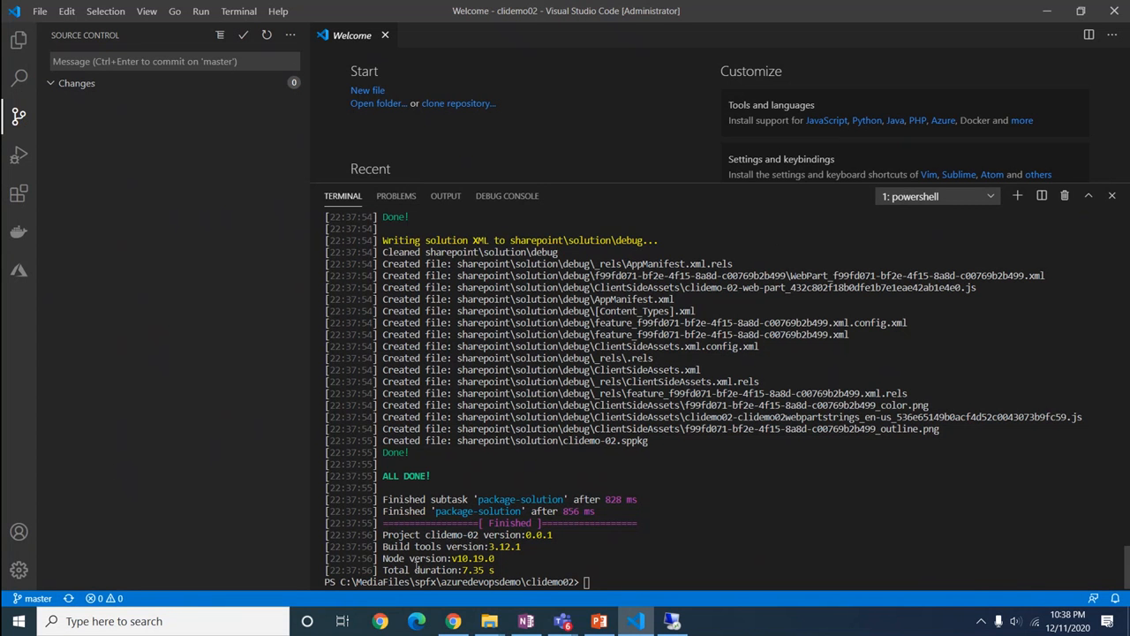
Return to Azure DevOps and reload Repos > Files to see the pushed clidemo02 files
click(454, 621)
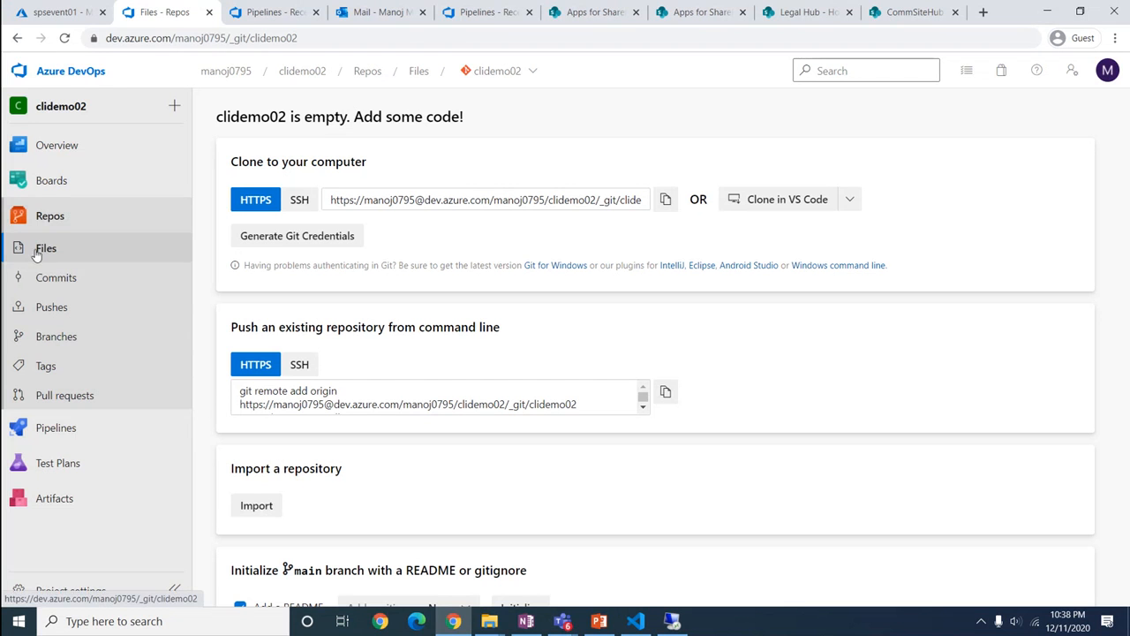
click(69, 256)
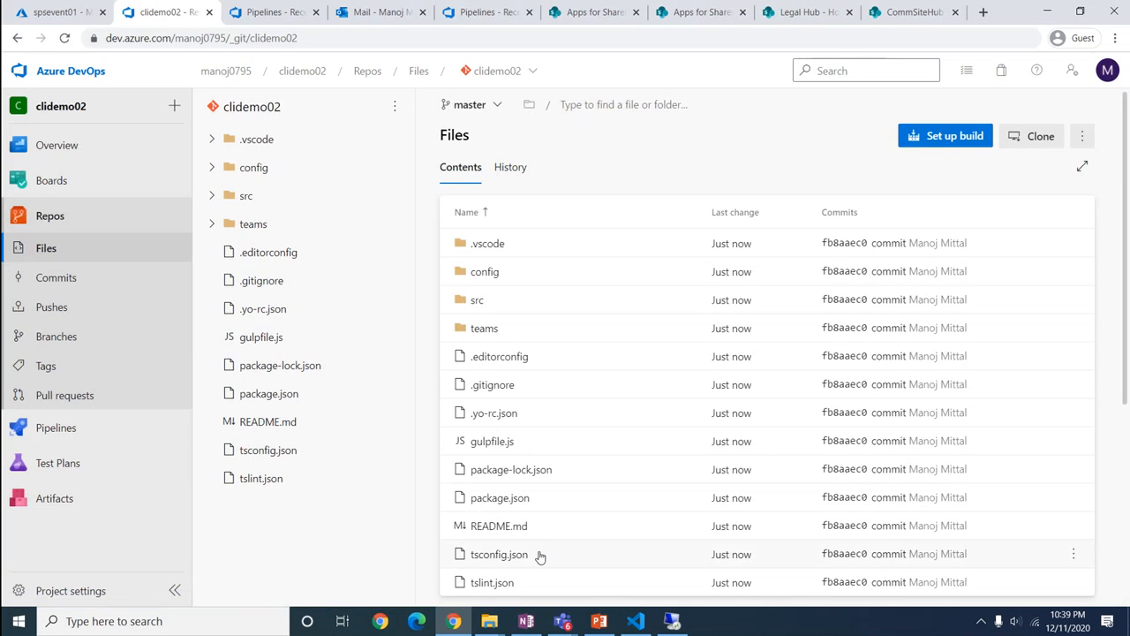
Open .gitignore from the VS Code Explorer and shrink the terminal to show more of it
click(638, 621)
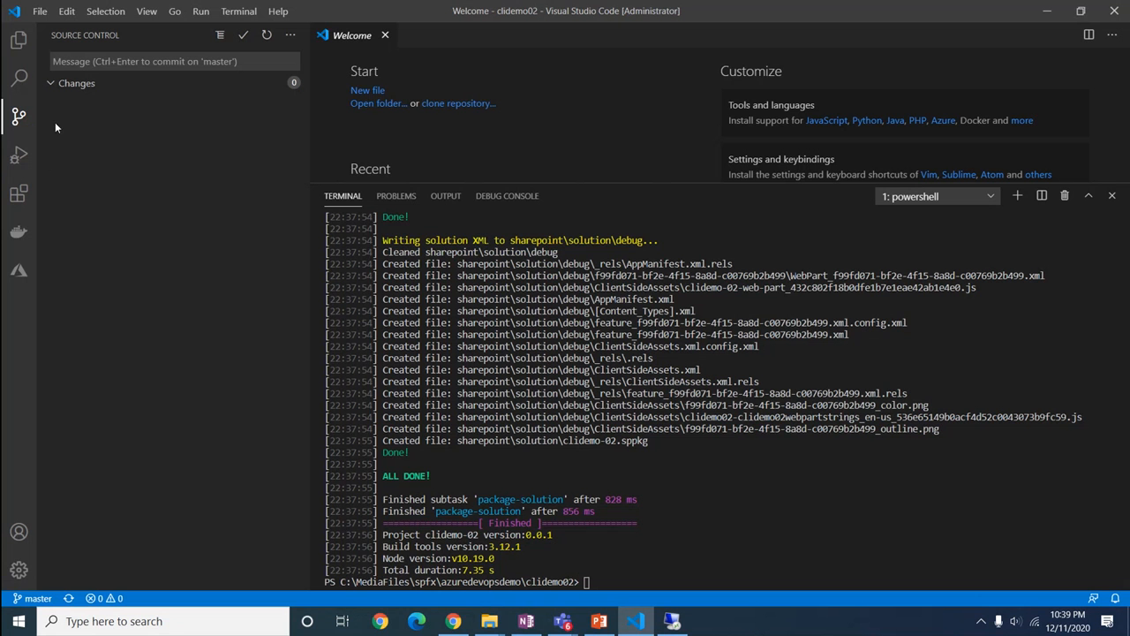
click(18, 41)
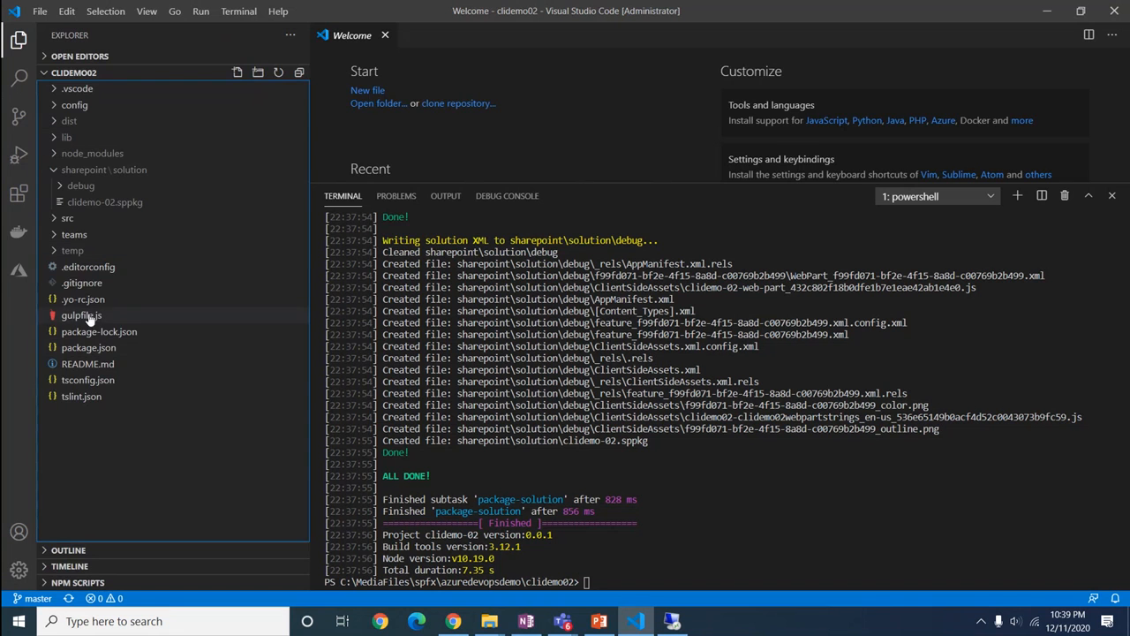
click(89, 286)
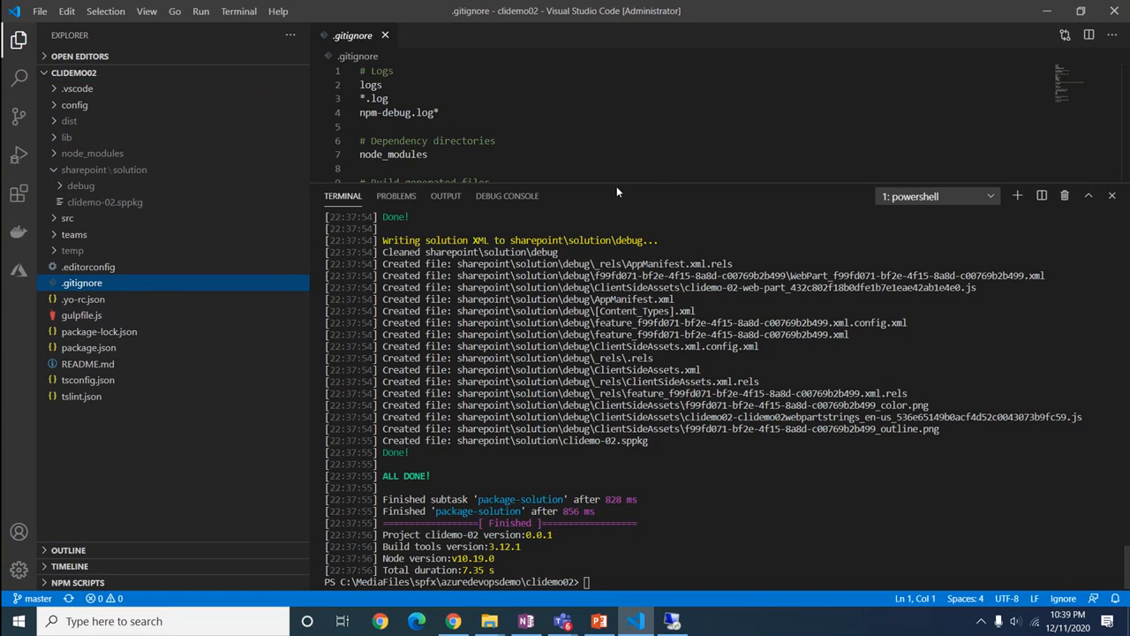
drag(616, 186, 633, 456)
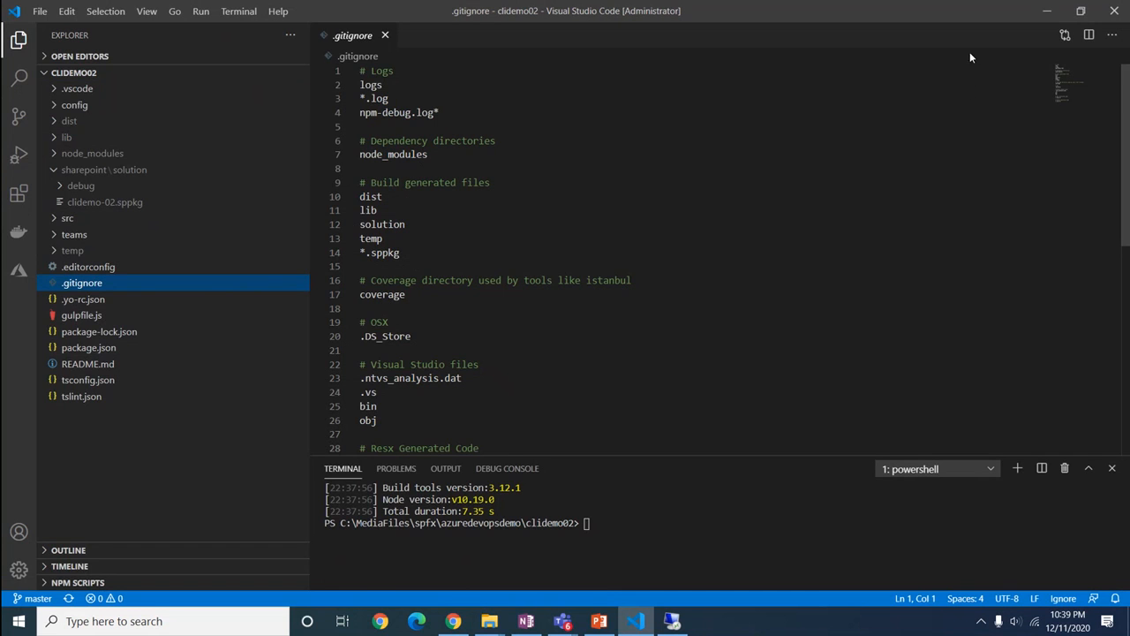
Create a classic pipeline sourced from Azure Repos Git clidemo02 on master, continuing to templates
click(1044, 12)
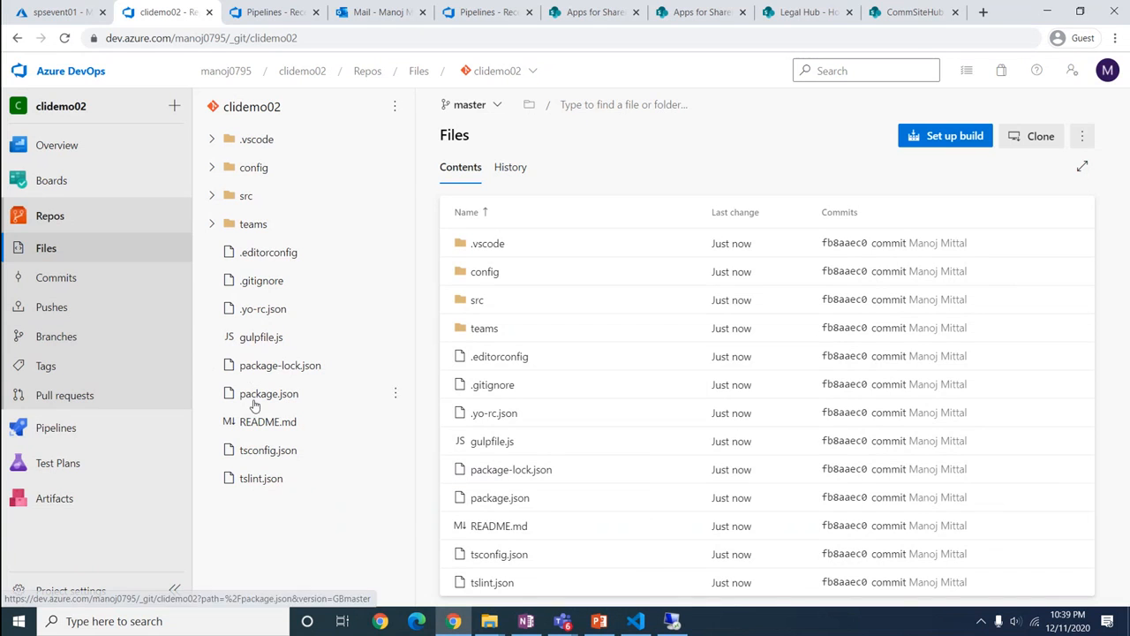
click(65, 431)
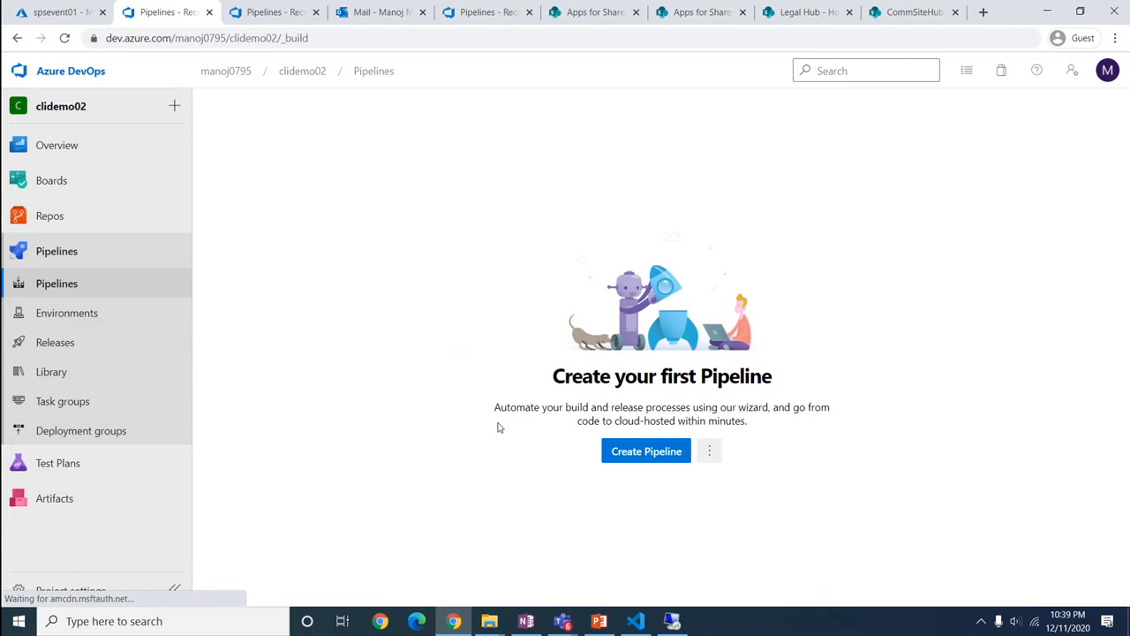
click(619, 451)
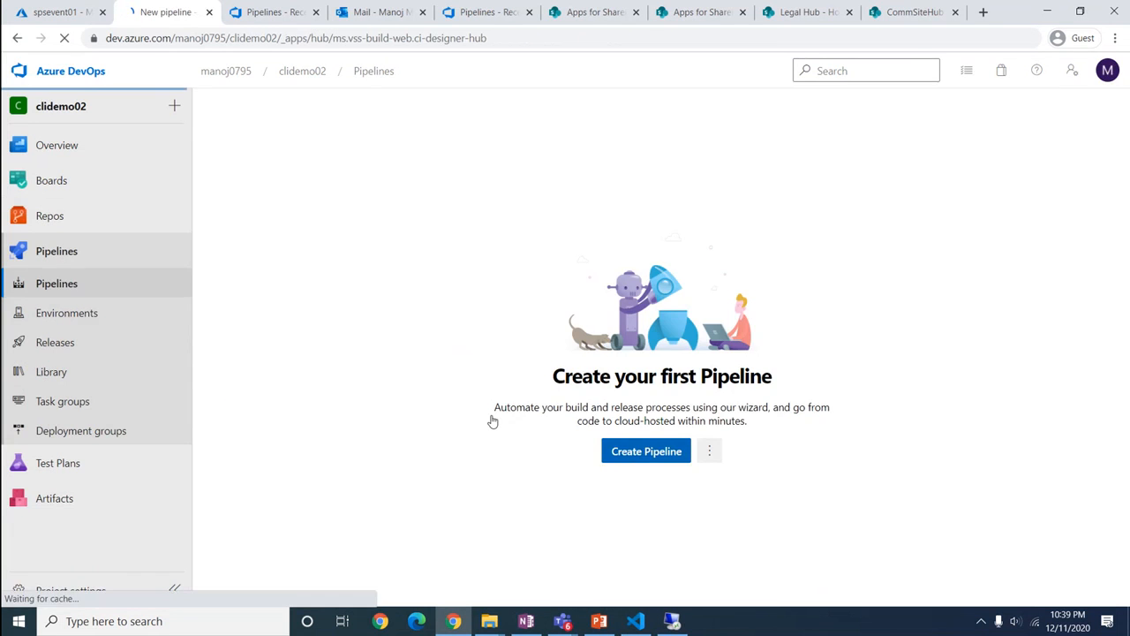
click(286, 391)
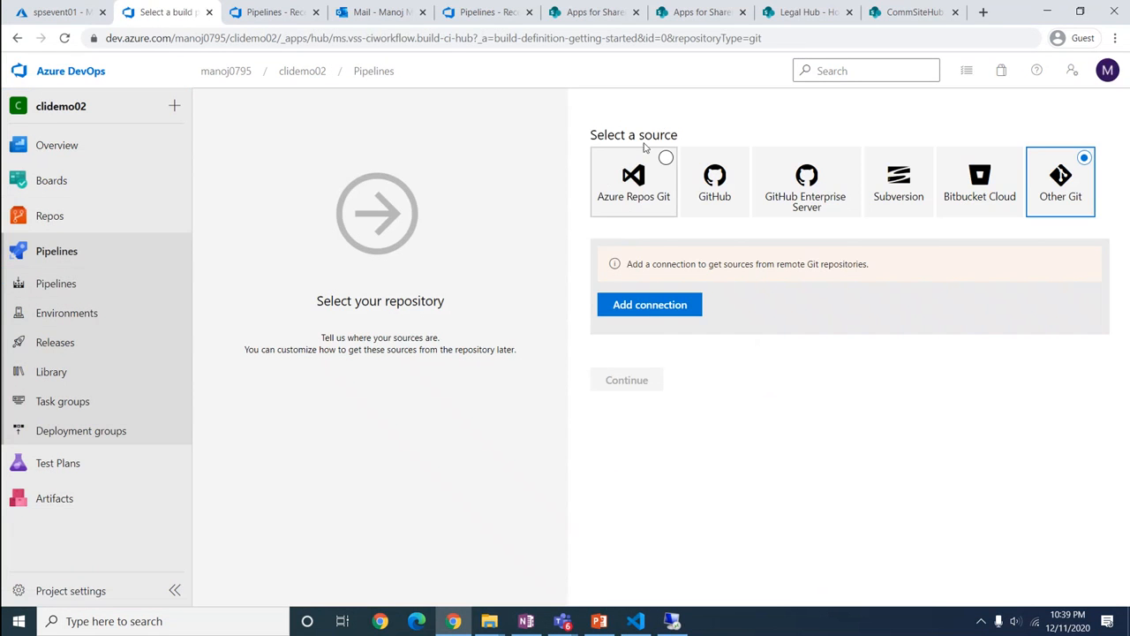
click(617, 207)
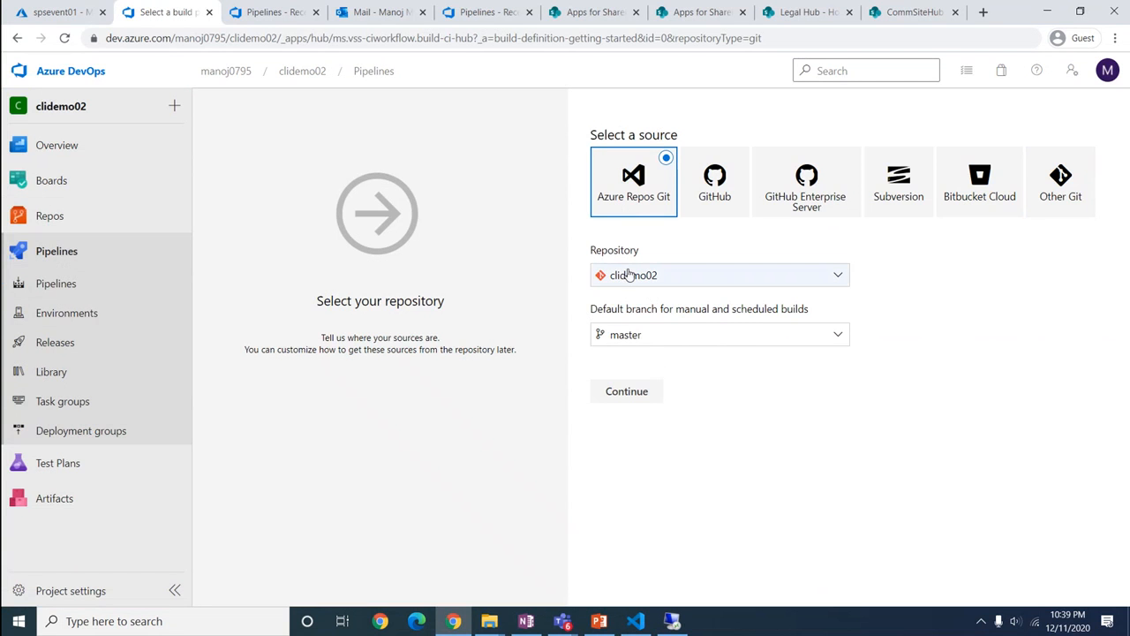
click(646, 341)
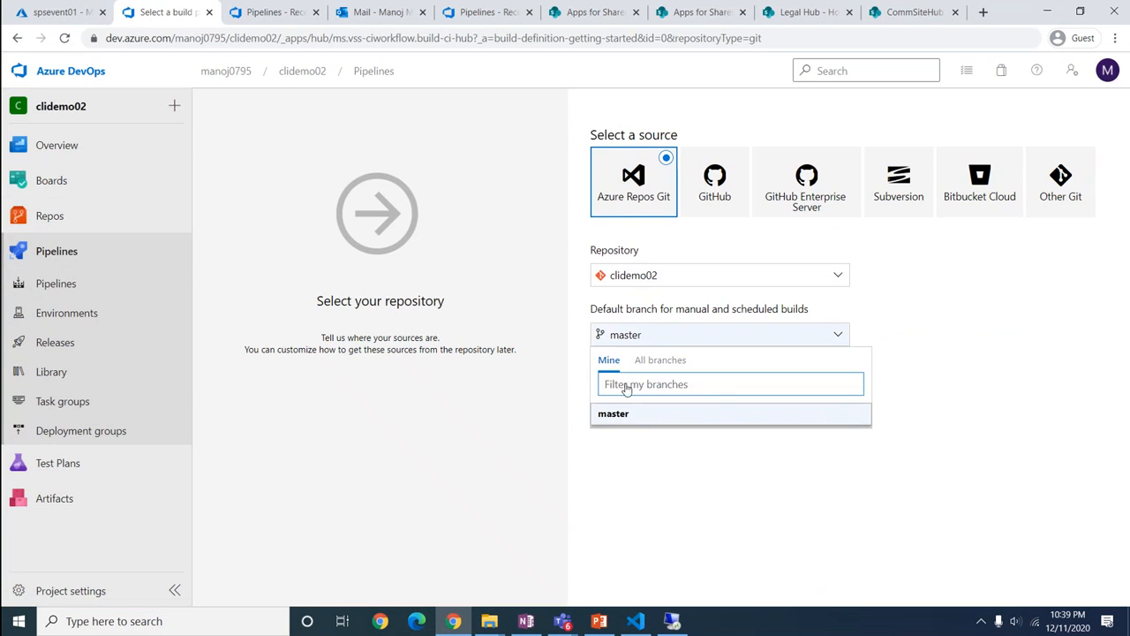
click(642, 471)
click(628, 395)
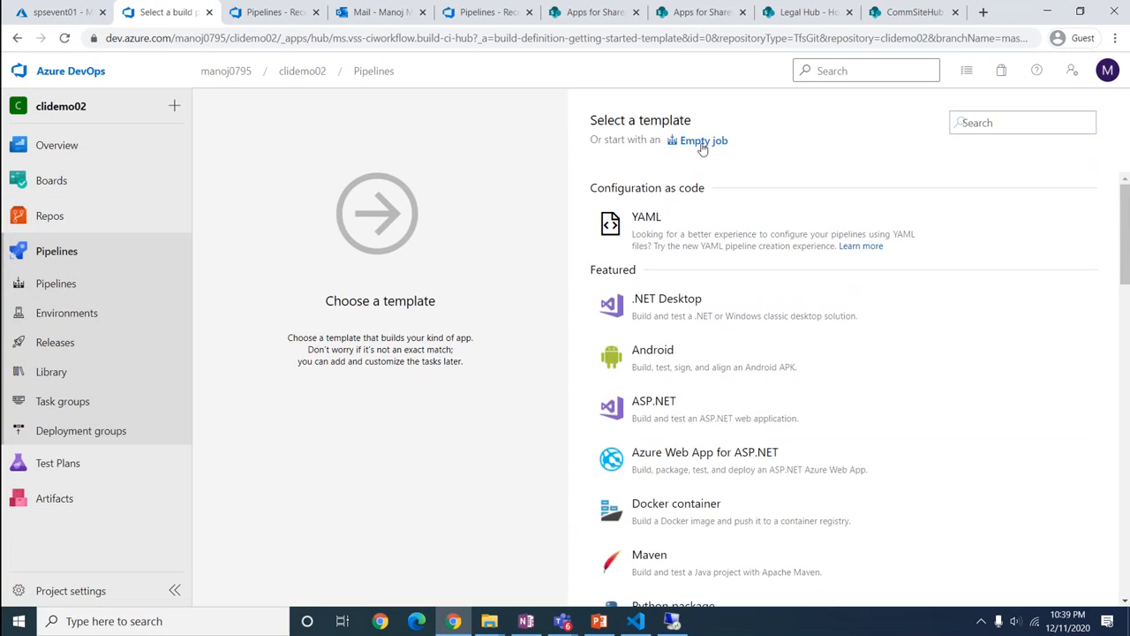
Start from an empty job and add a Node.js tool installer with version spec 10.x
click(702, 144)
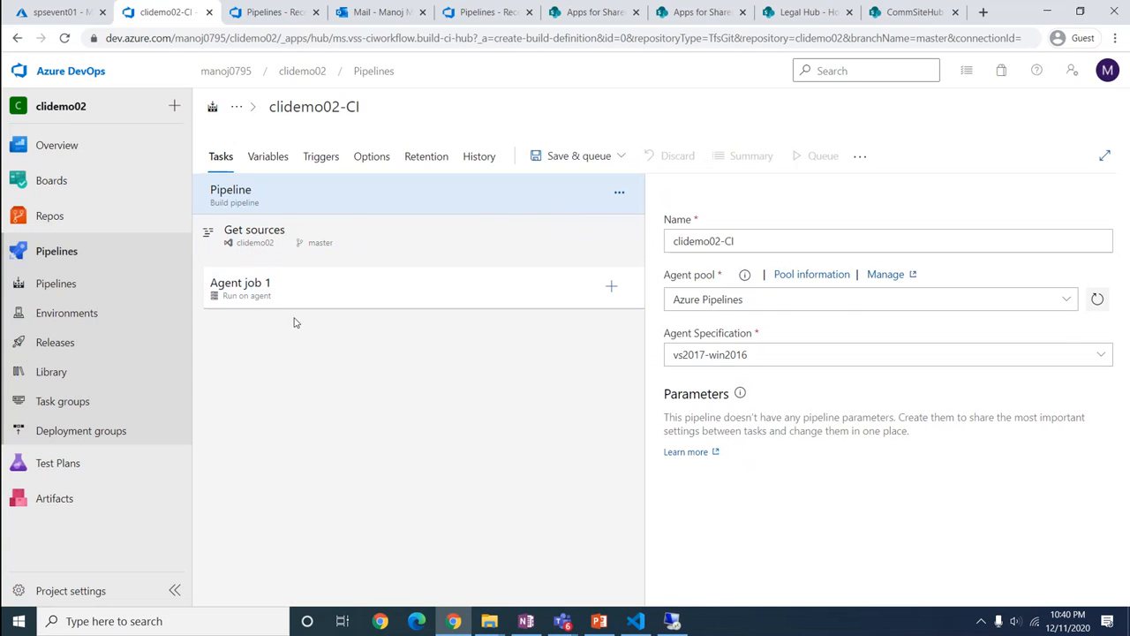
click(611, 287)
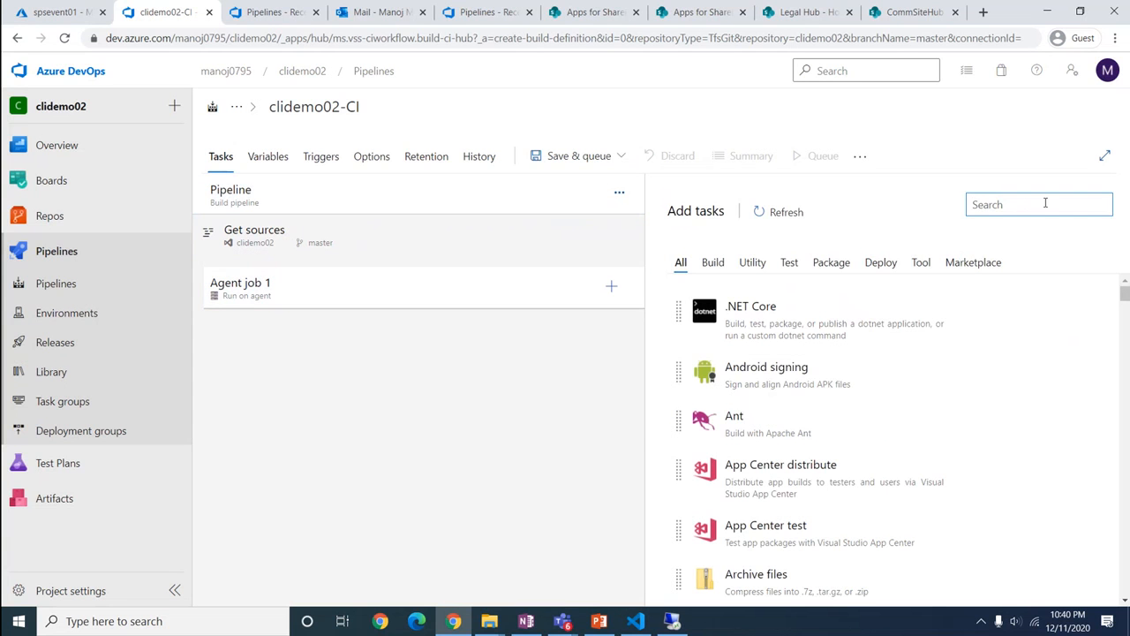
text(node)
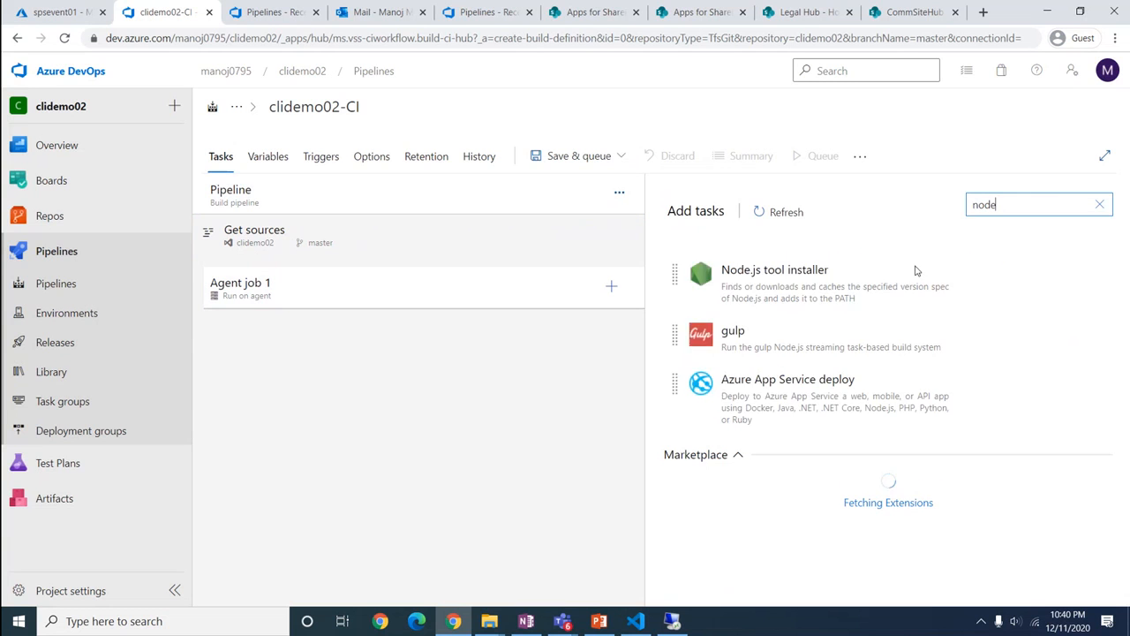
click(861, 293)
click(1051, 335)
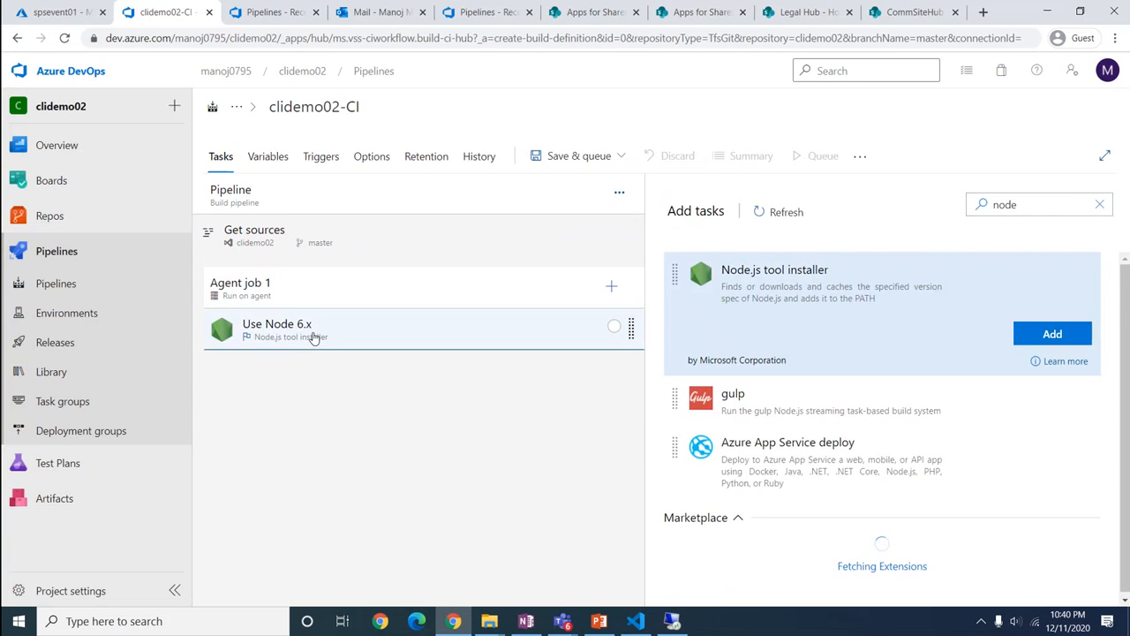
click(357, 342)
click(694, 361)
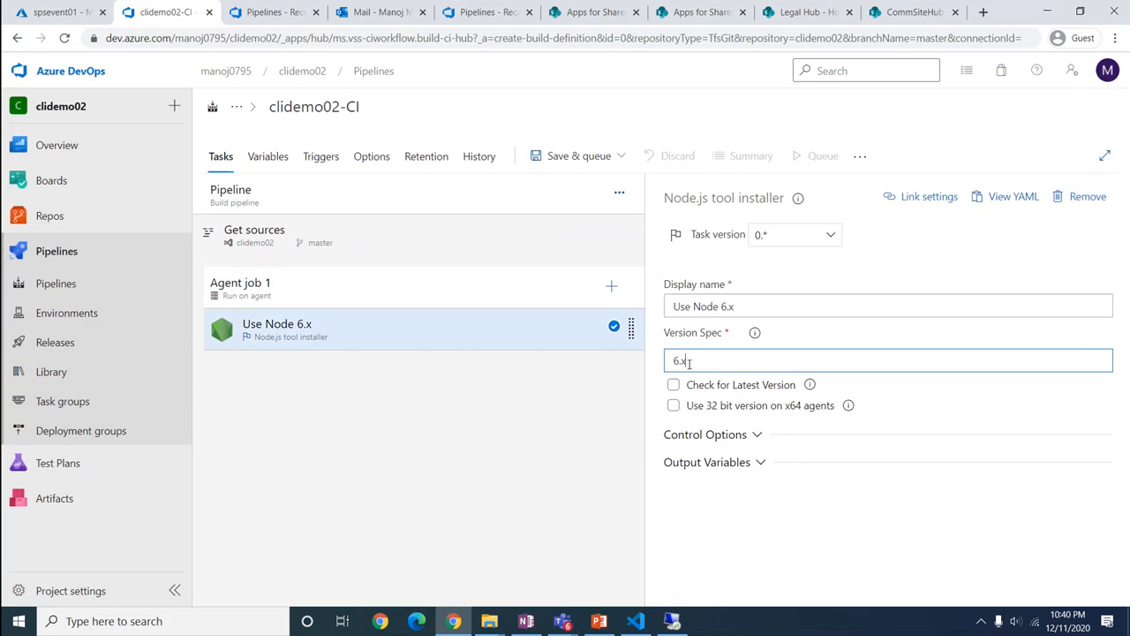
drag(694, 361, 668, 363)
text(10)
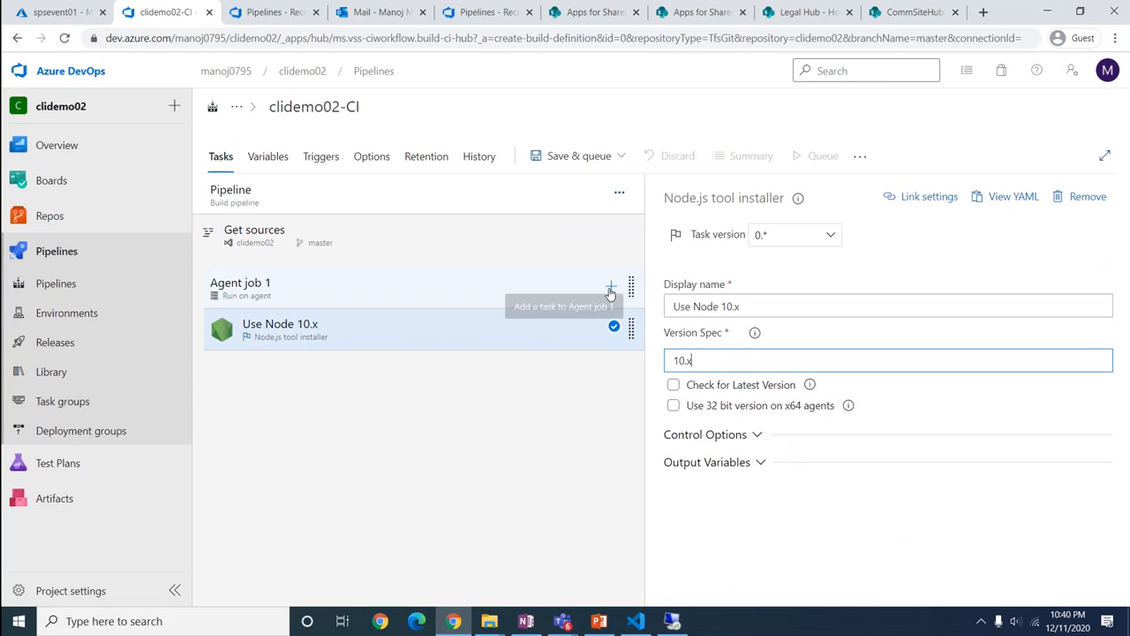
click(611, 285)
text(npm)
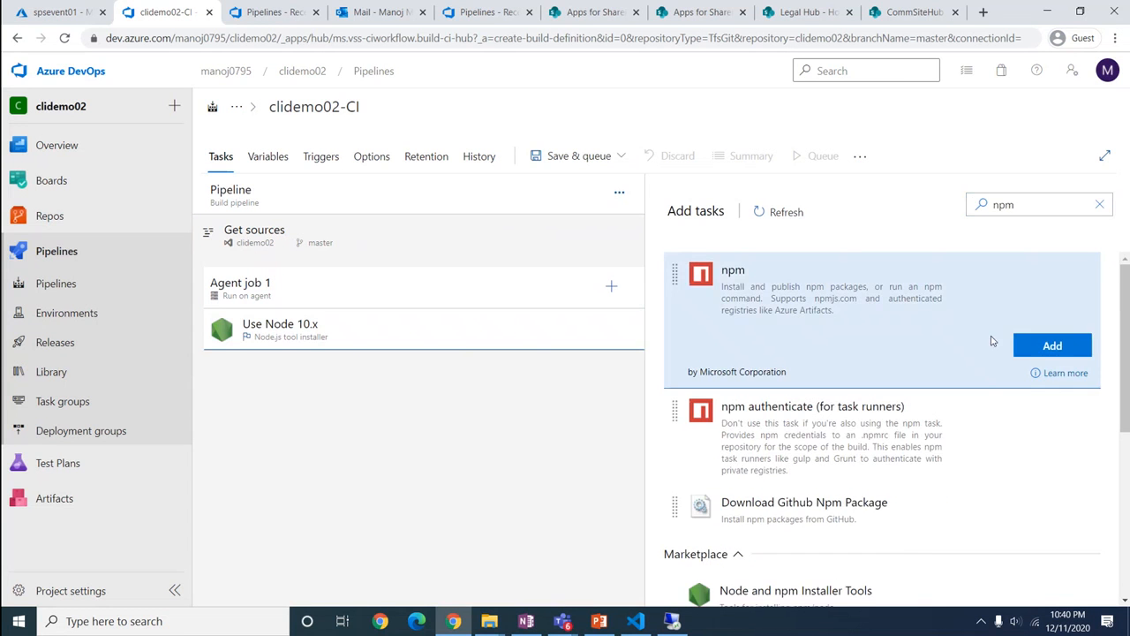
Add an npm install task and a gulp task to Agent job 1
click(1029, 346)
click(446, 384)
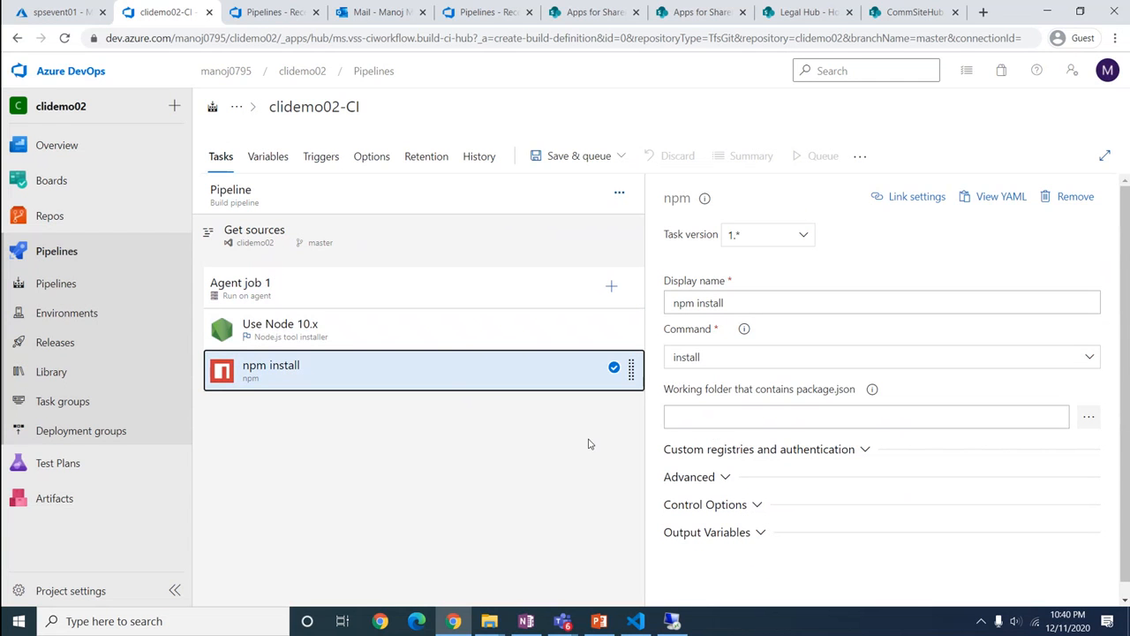
click(612, 286)
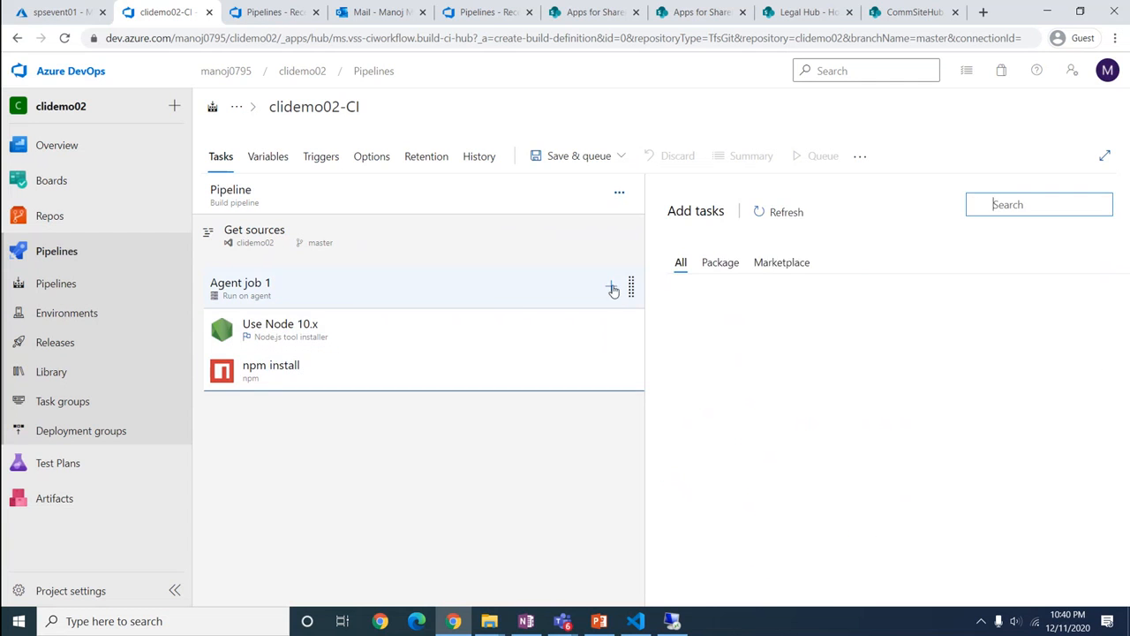
text(gulp)
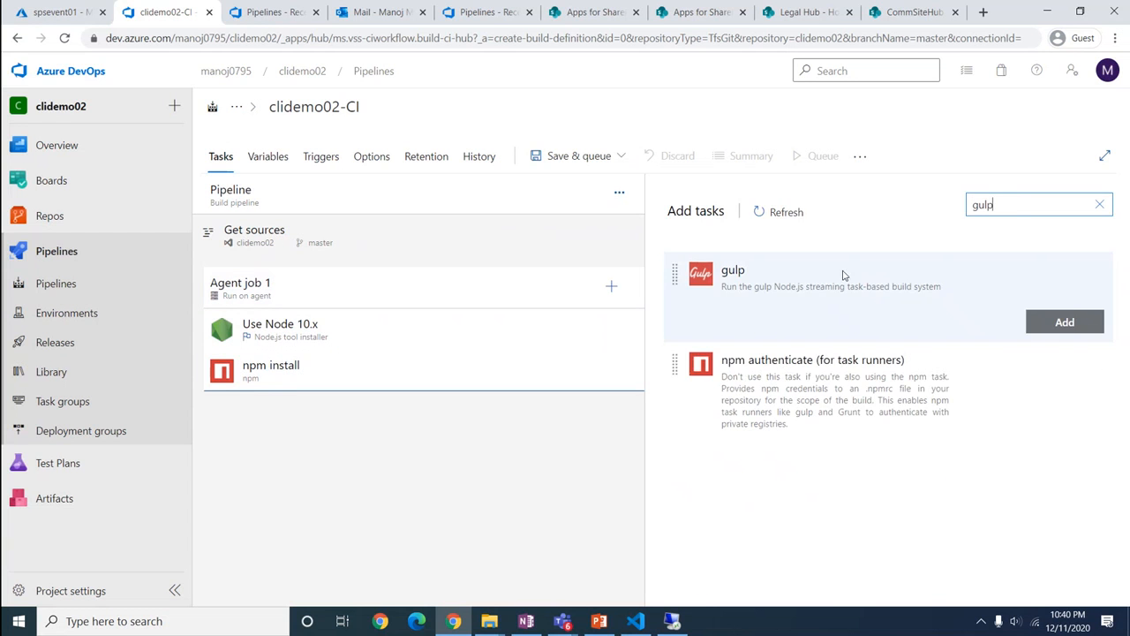
click(833, 280)
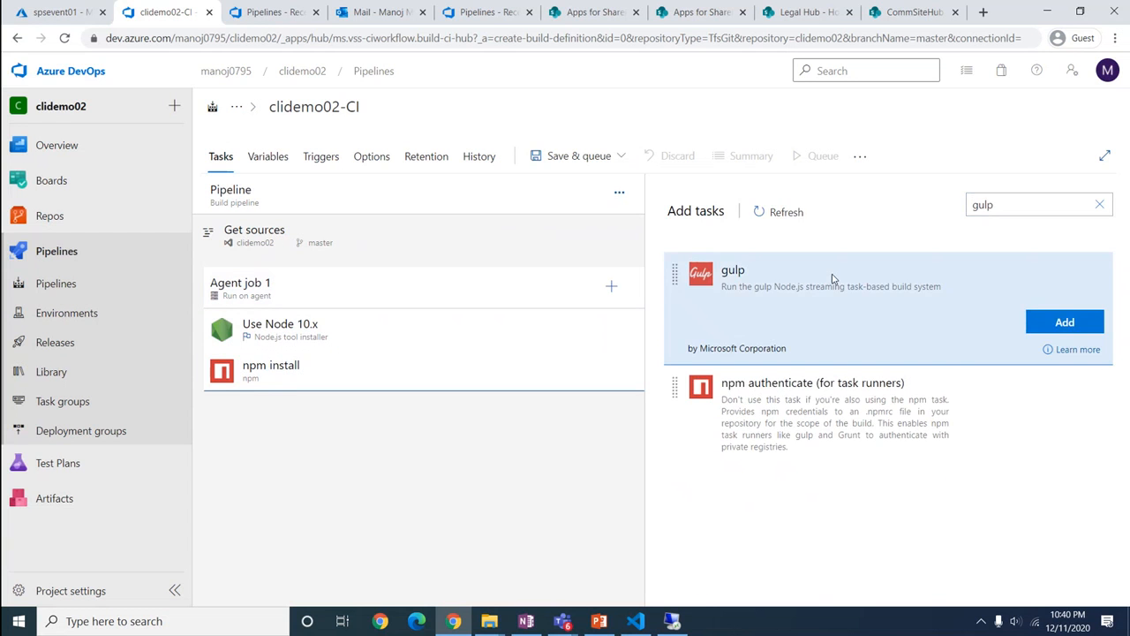
click(1053, 328)
Set the new gulp task to run clean from gulpfile.js
click(369, 421)
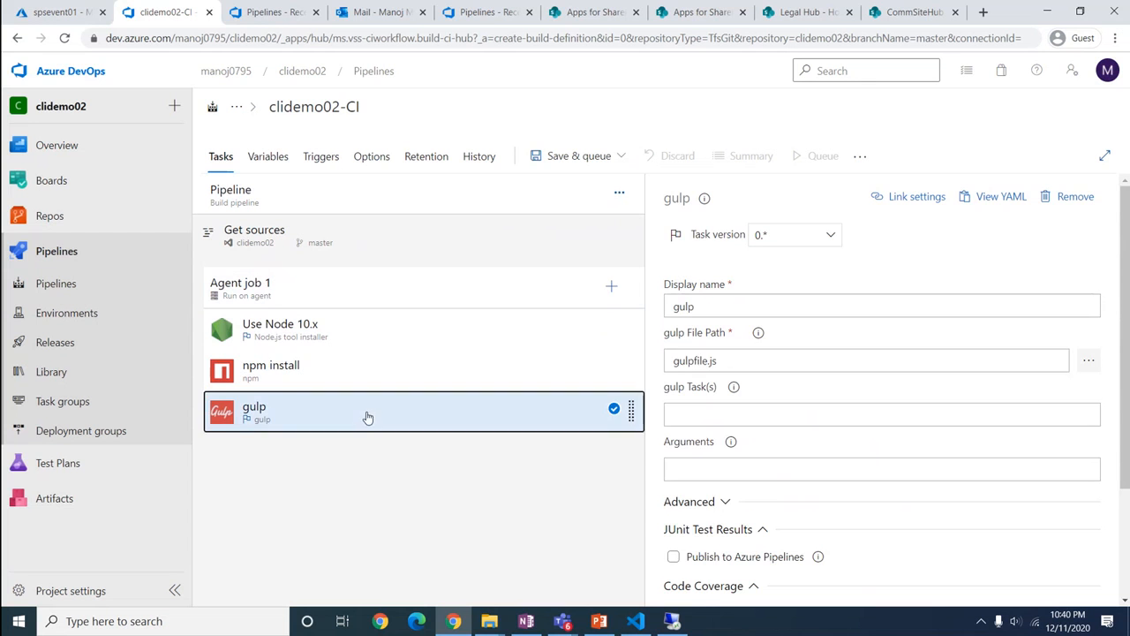
click(692, 412)
text(clean)
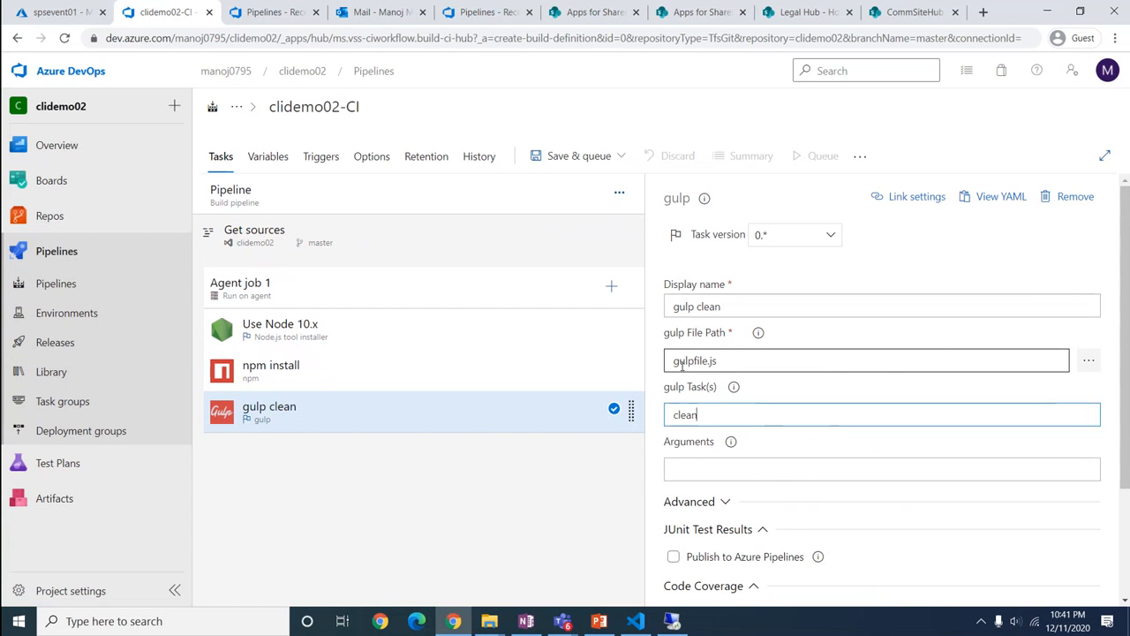
click(1089, 360)
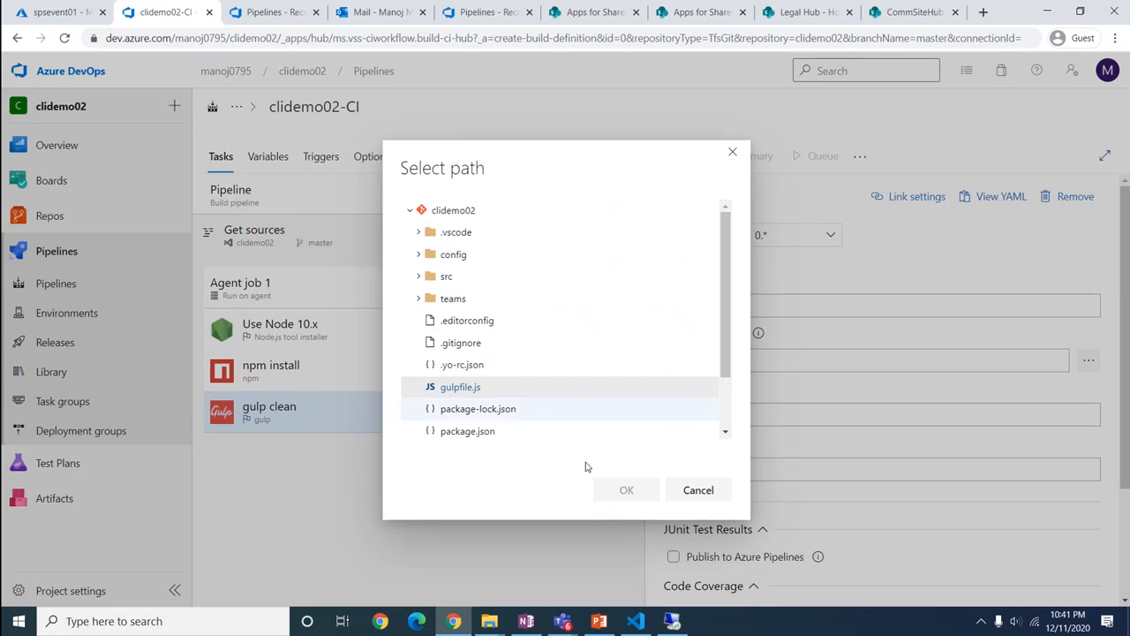
click(697, 491)
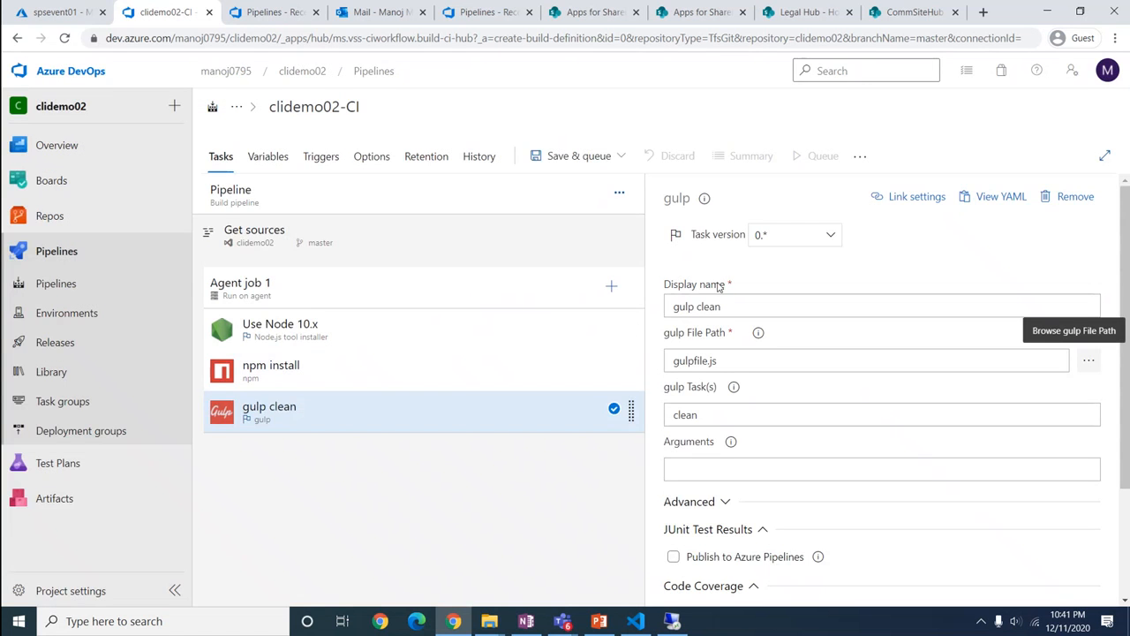
click(613, 287)
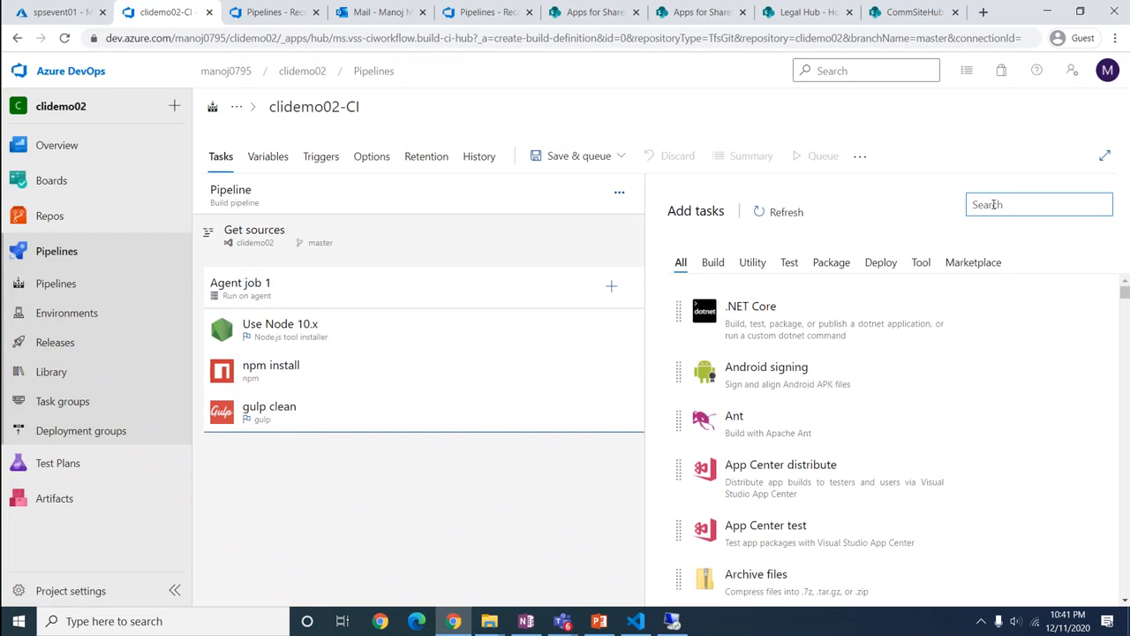
Add a gulp task that runs build
text(gulp)
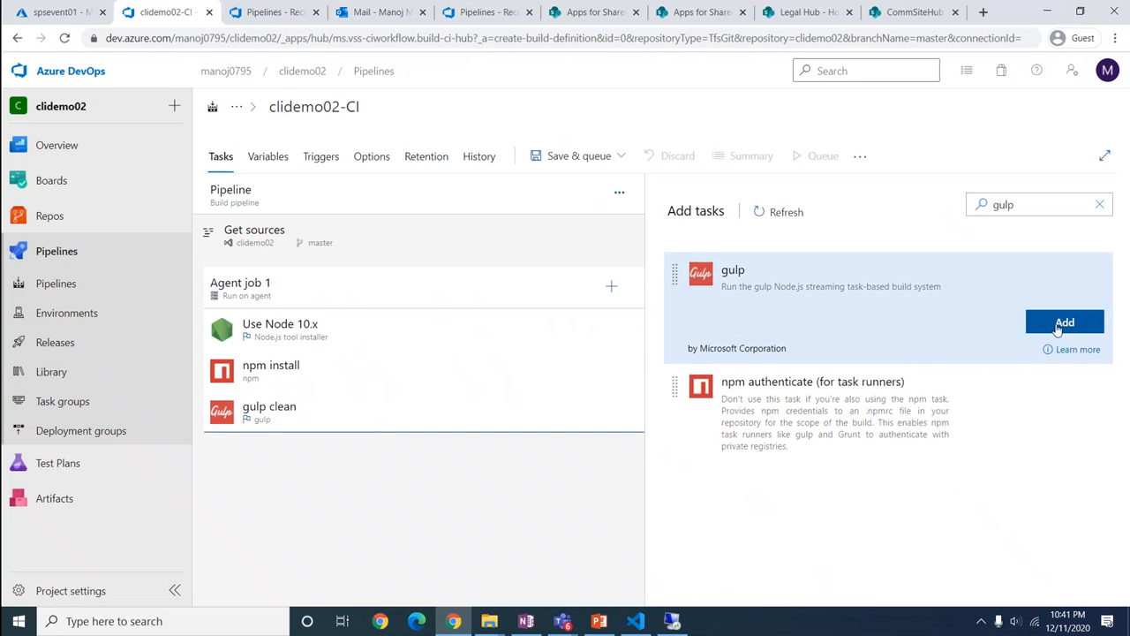
click(1065, 321)
click(466, 459)
click(710, 414)
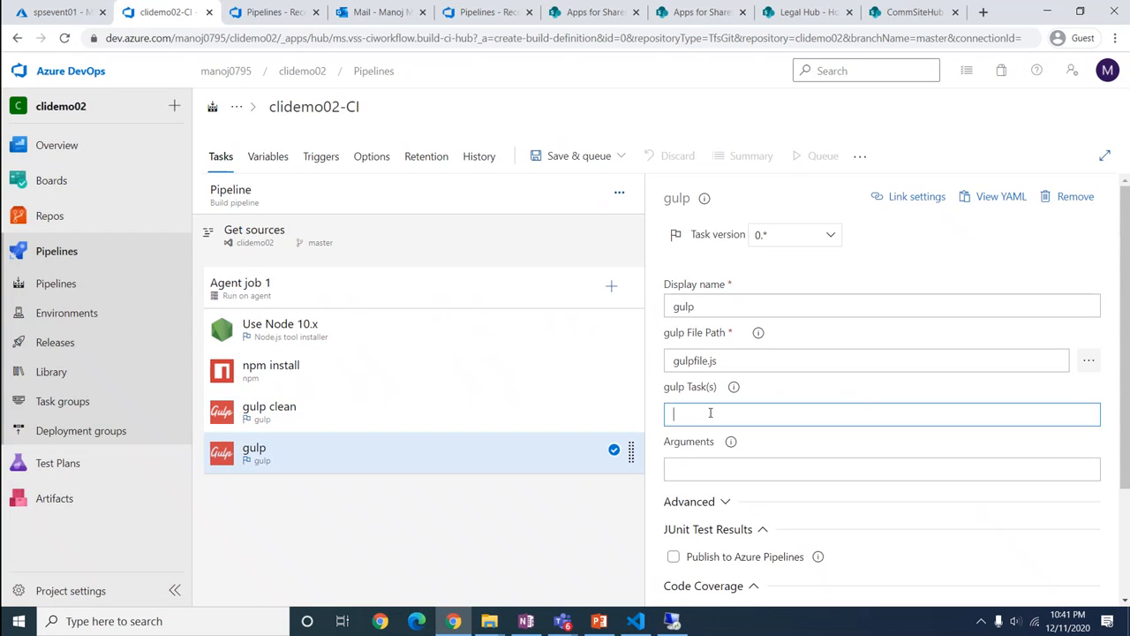
text(build)
Add a gulp bundle task with the --ship argument
click(608, 288)
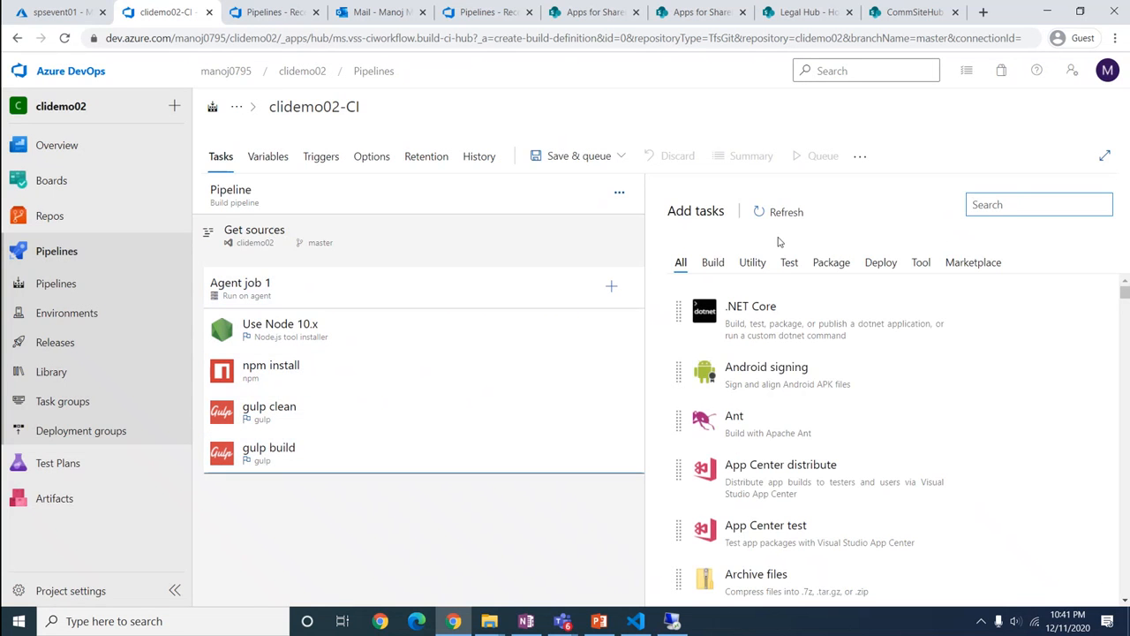
text(gulp)
click(1067, 322)
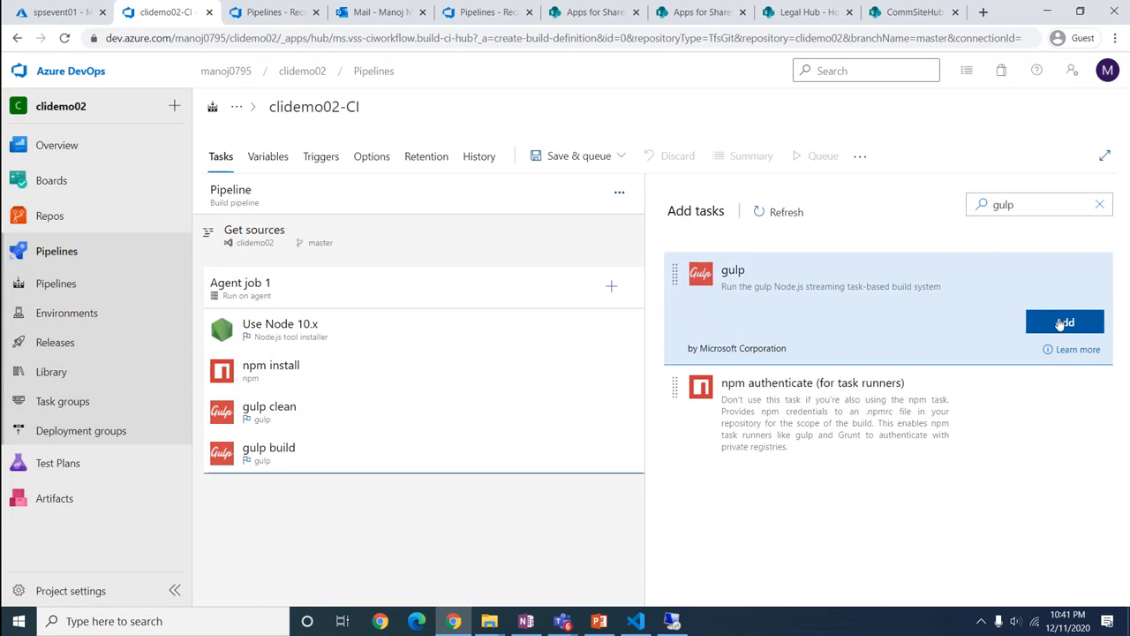
click(361, 497)
click(683, 412)
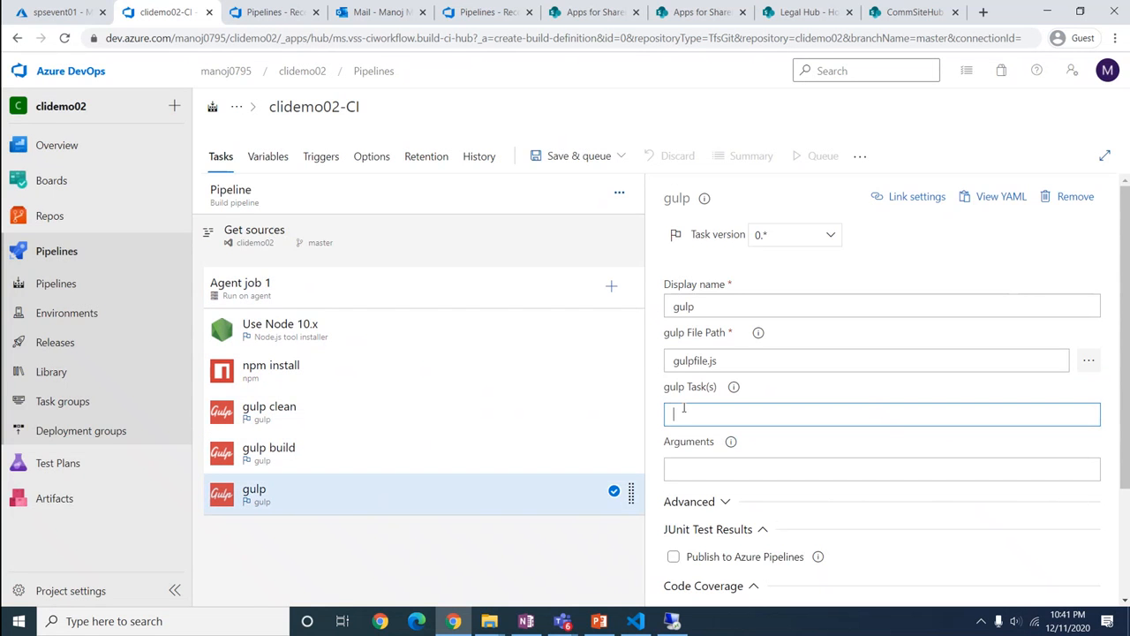
text(bundle)
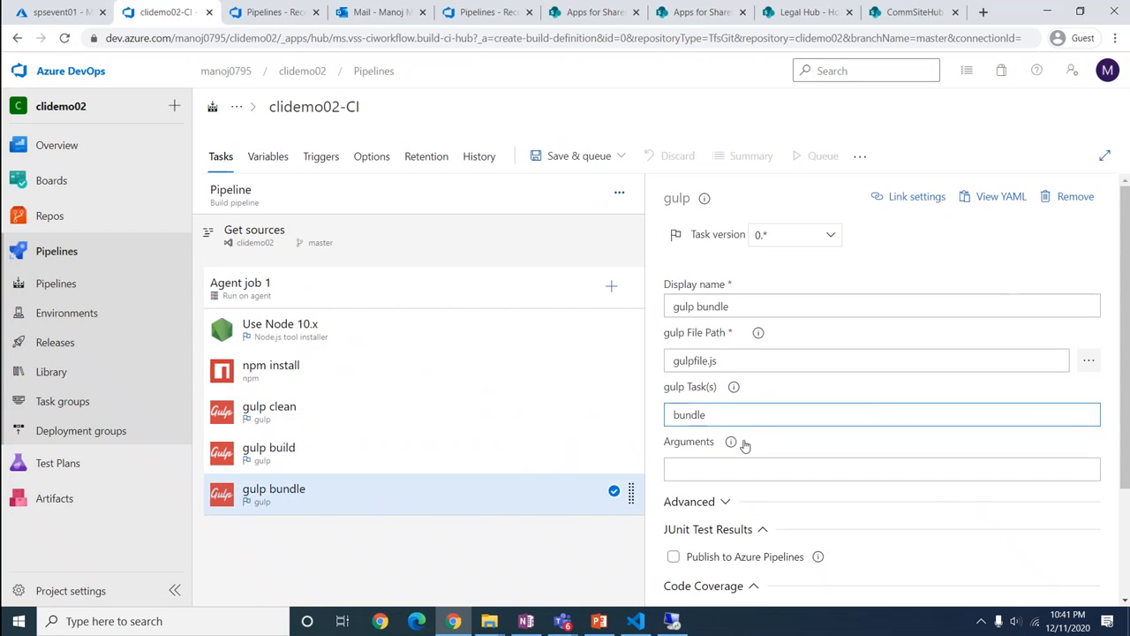
click(726, 468)
text(--ship)
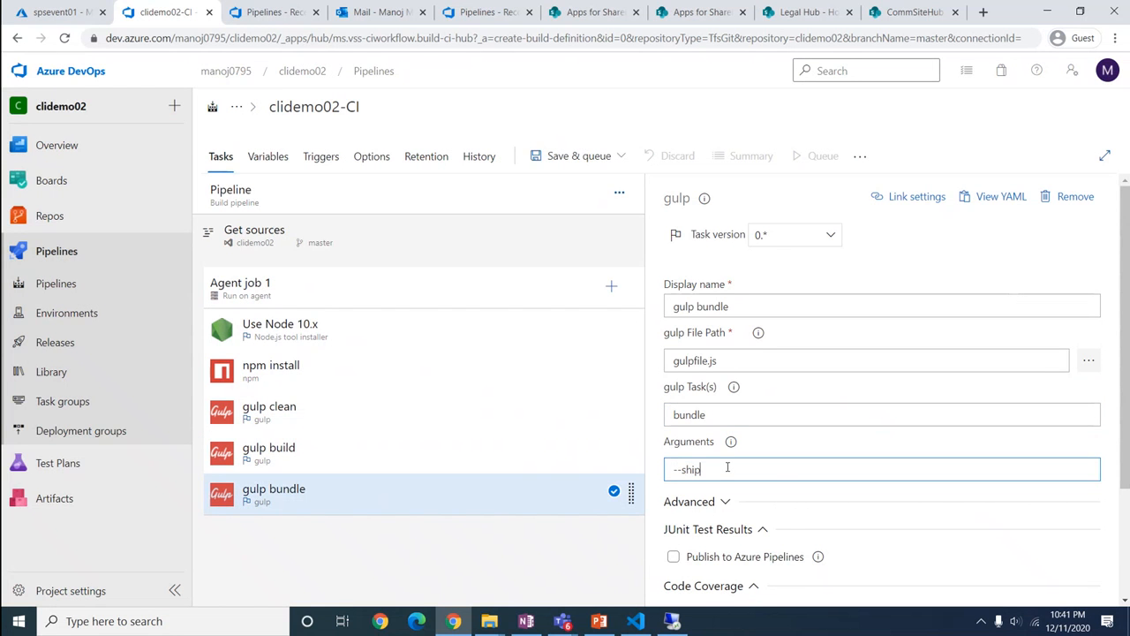
Add a gulp package-solution task with the --ship argument
click(611, 286)
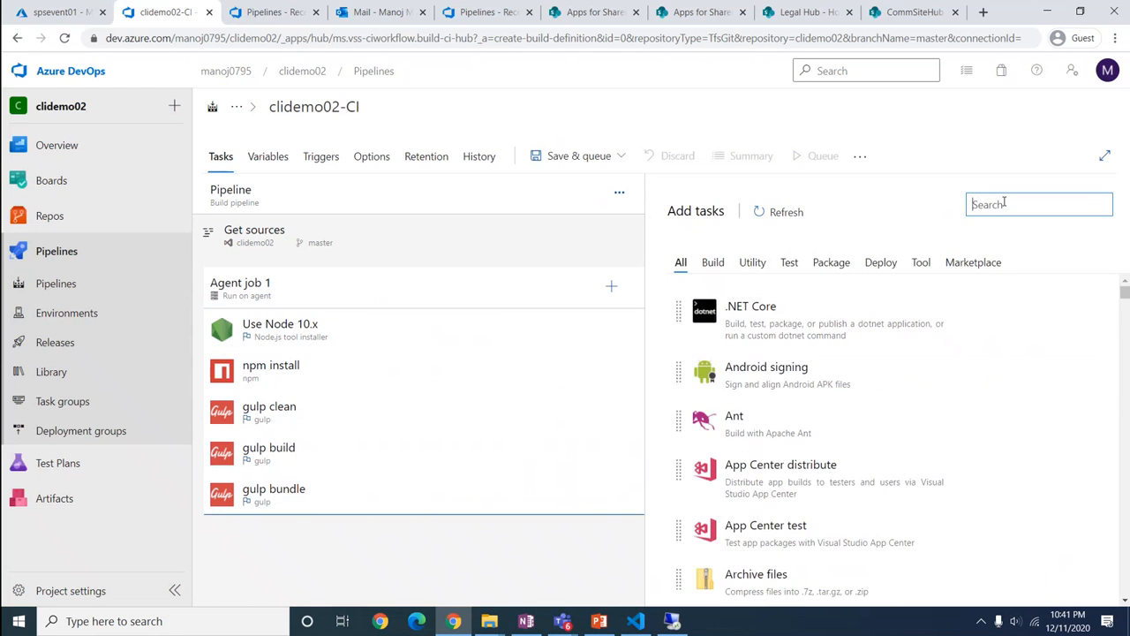
text(gulp)
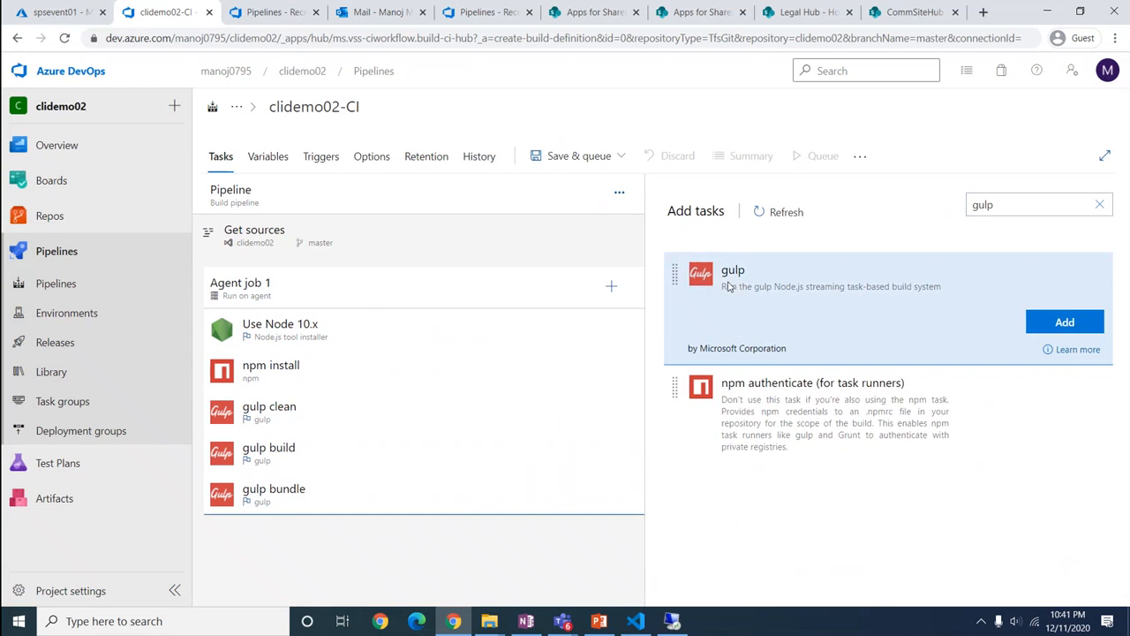
click(1065, 322)
click(501, 530)
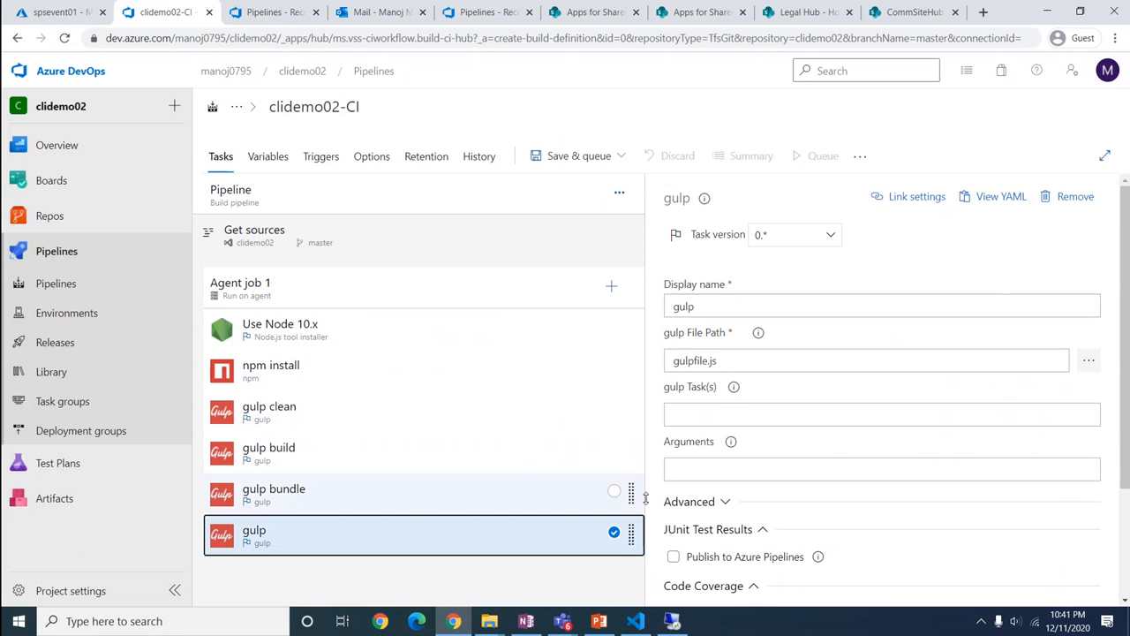
click(712, 412)
text(packa)
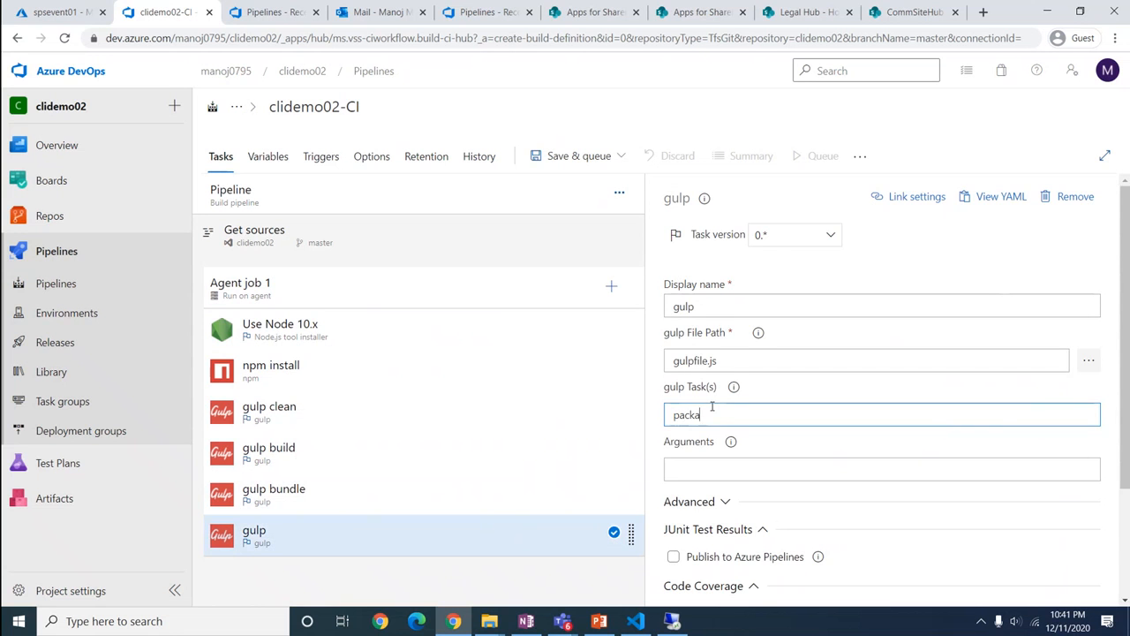
text(ge-solution)
click(694, 469)
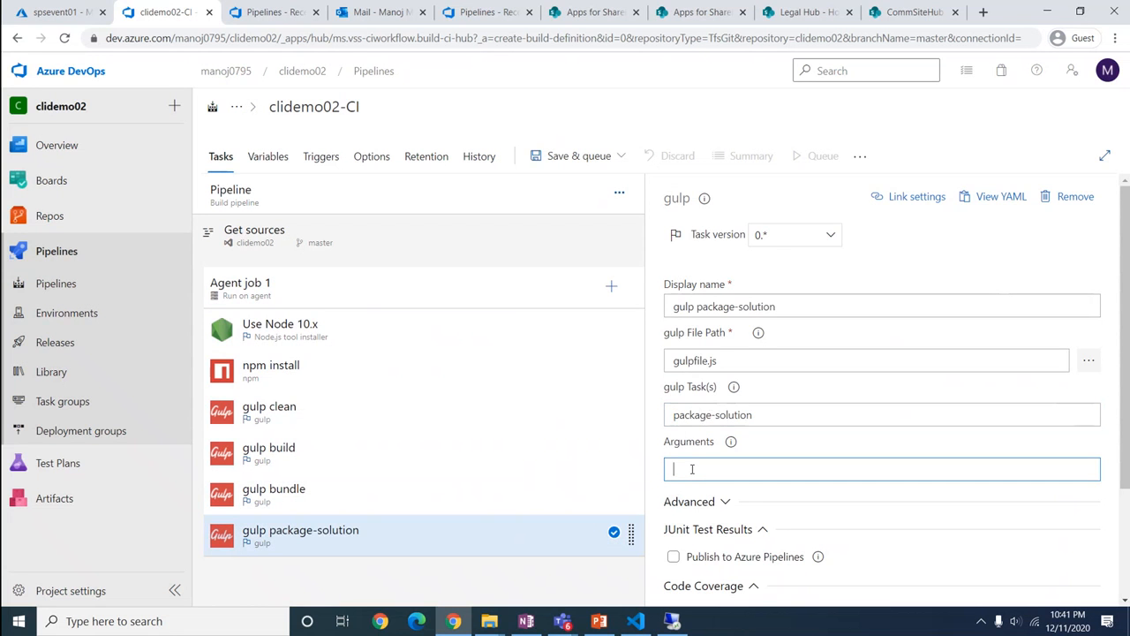
text(--ship)
click(277, 584)
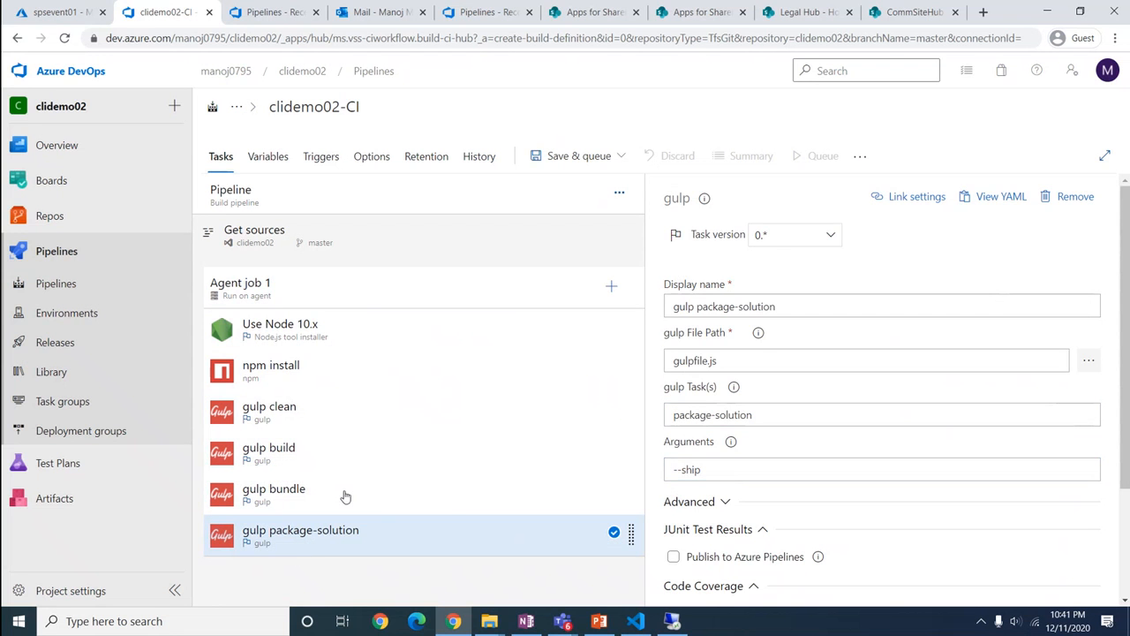
click(611, 285)
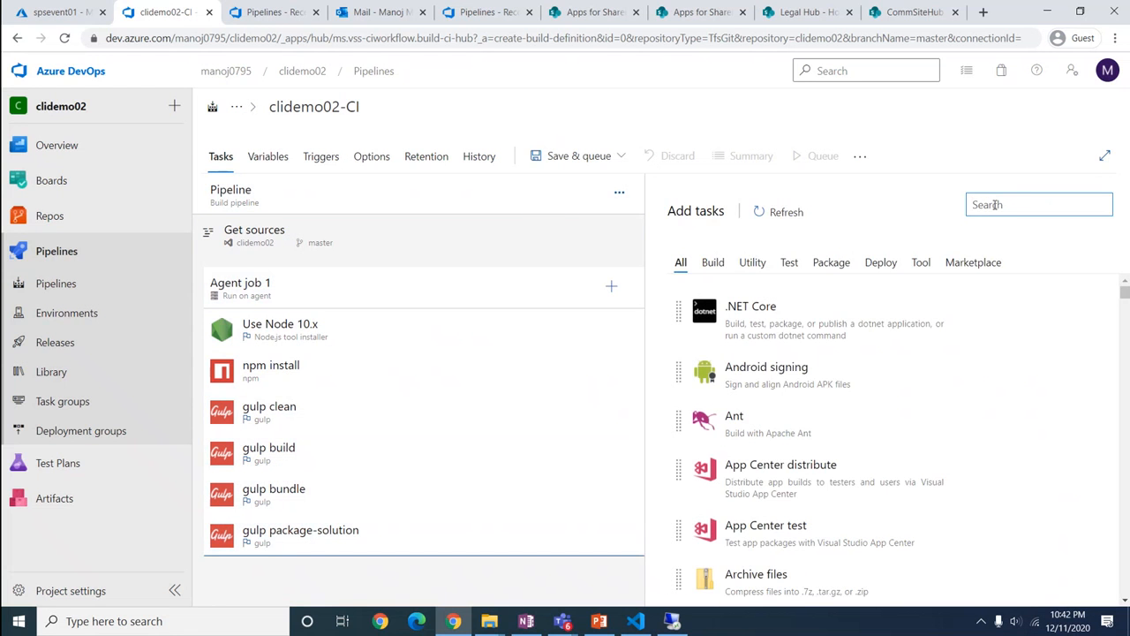
Add a Copy files task and paste in its prepared display name
text(copyfi)
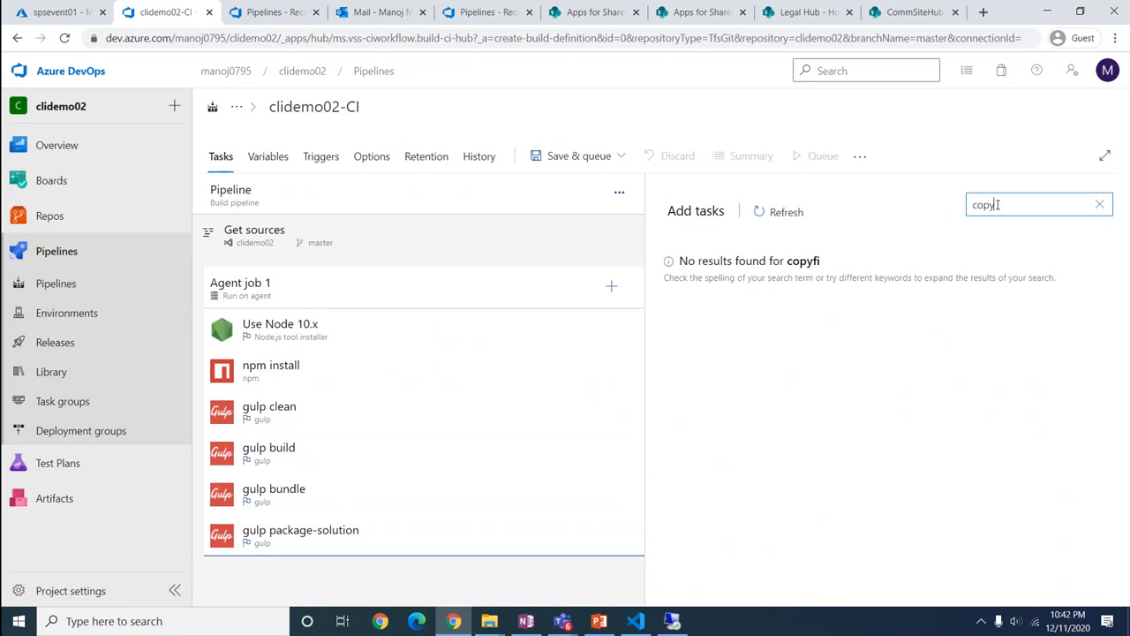
key(BackSpace)
key(BackSpace)
text( file)
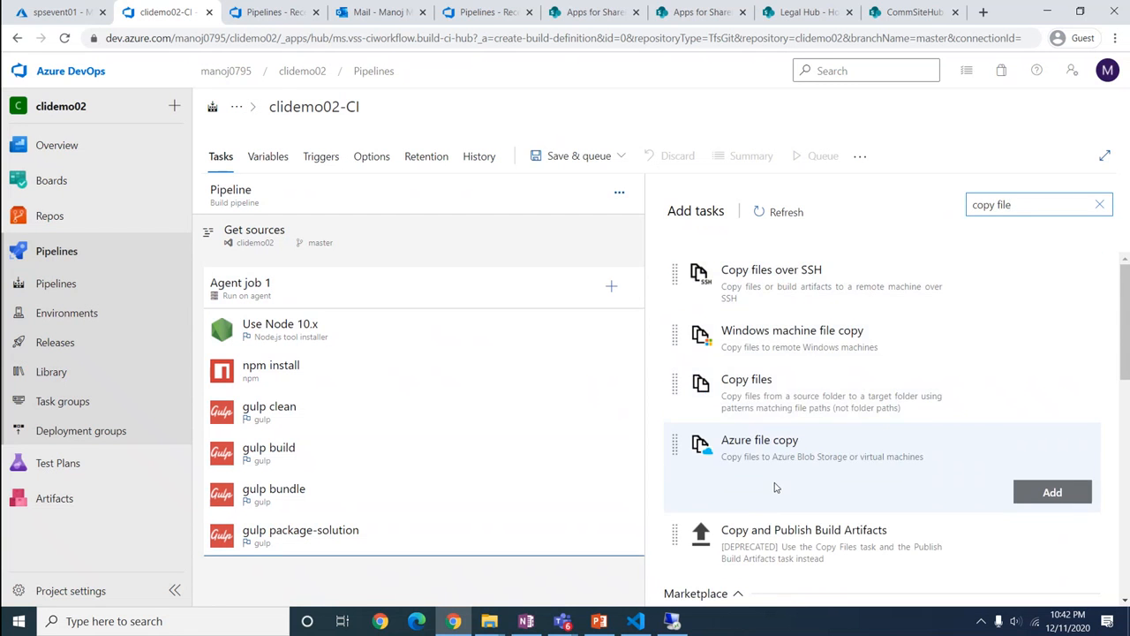
mouse_move(798, 397)
click(1029, 443)
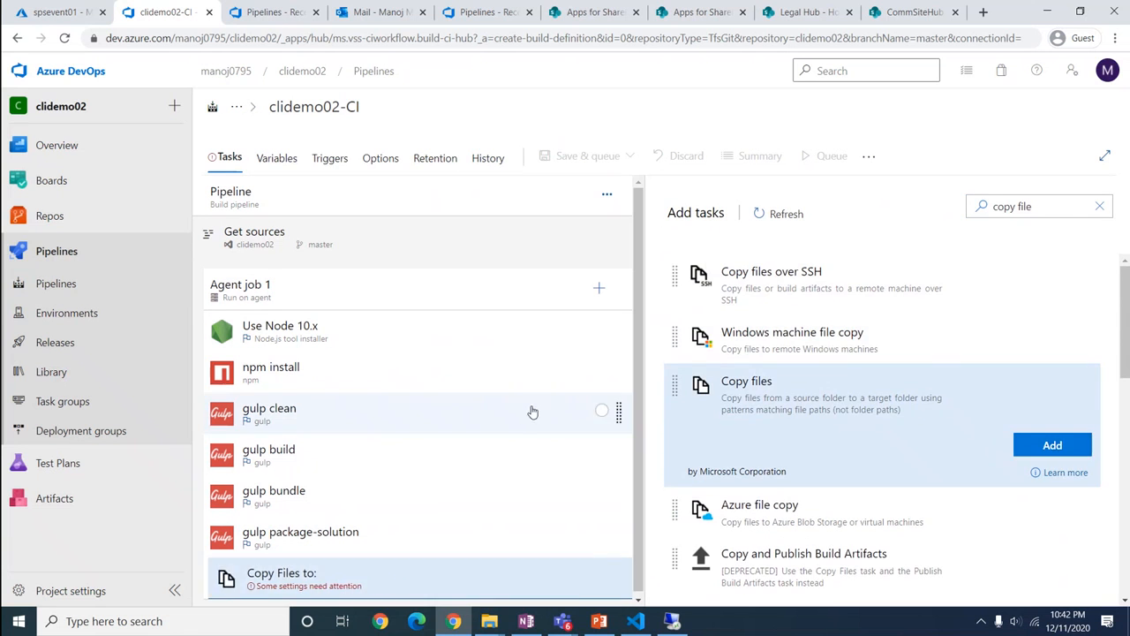
click(421, 585)
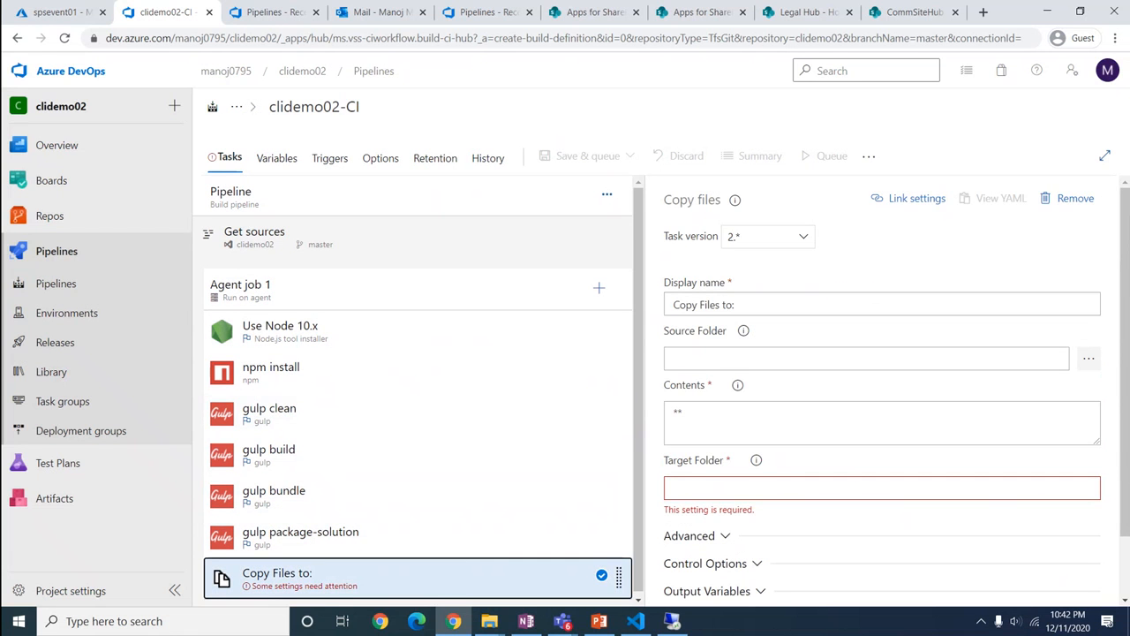
key(alt+Tab)
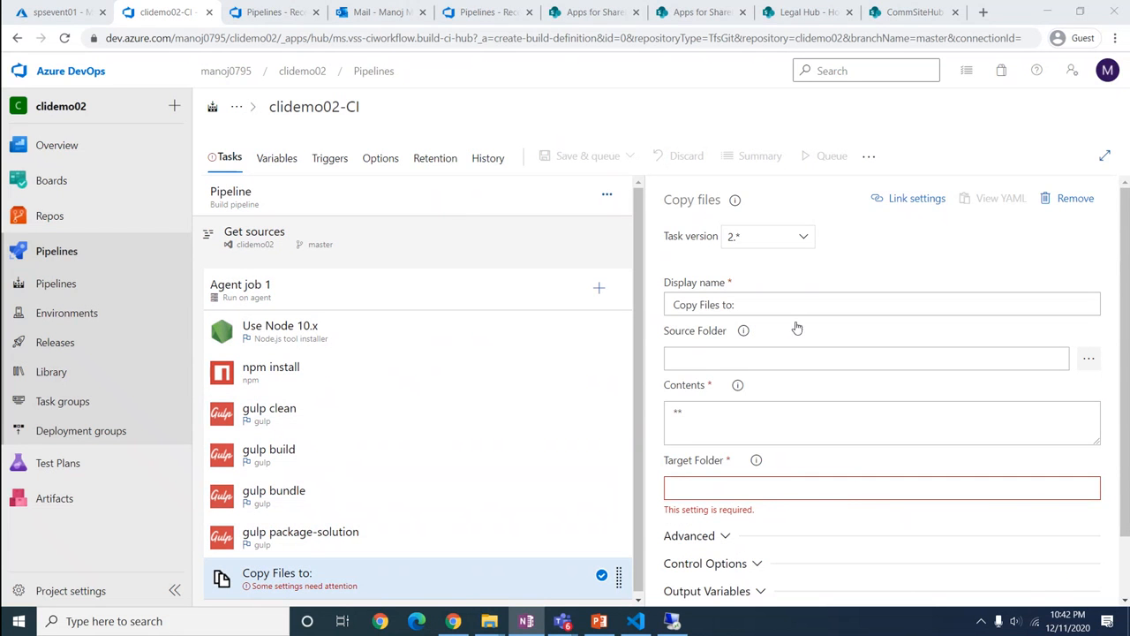
drag(787, 303, 634, 316)
text(Copy Files To: Copy Files to: $(Build.ArtifactStagingDirectory)/drop)
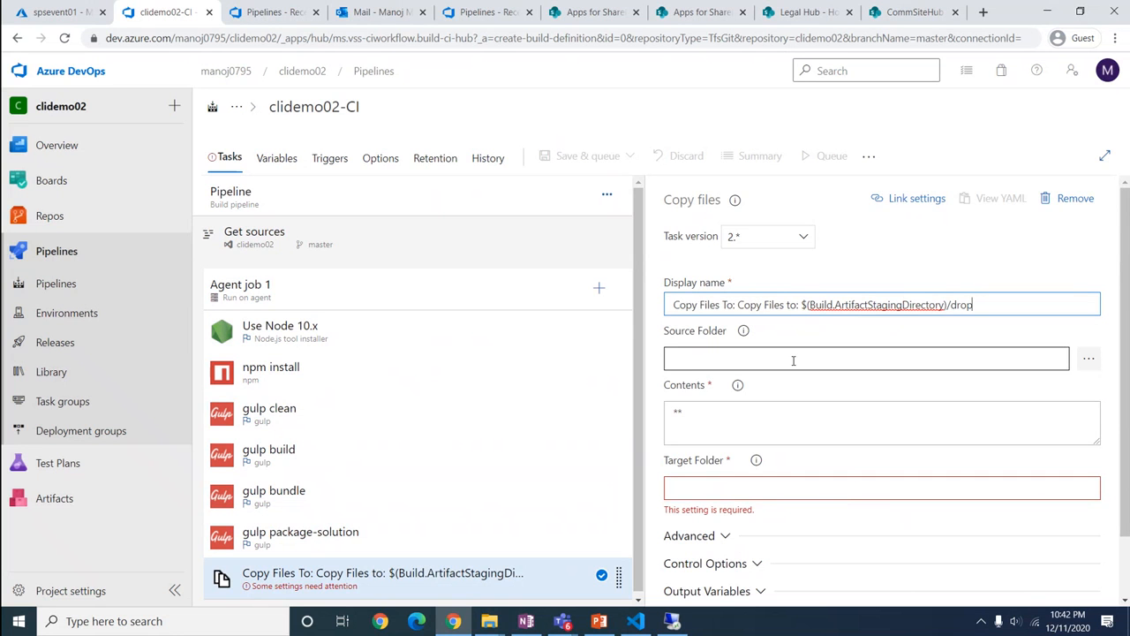
Set Contents to **/*.sppkg and Target Folder to $(Build.ArtifactStagingDirectory)/drop
click(1089, 359)
click(704, 491)
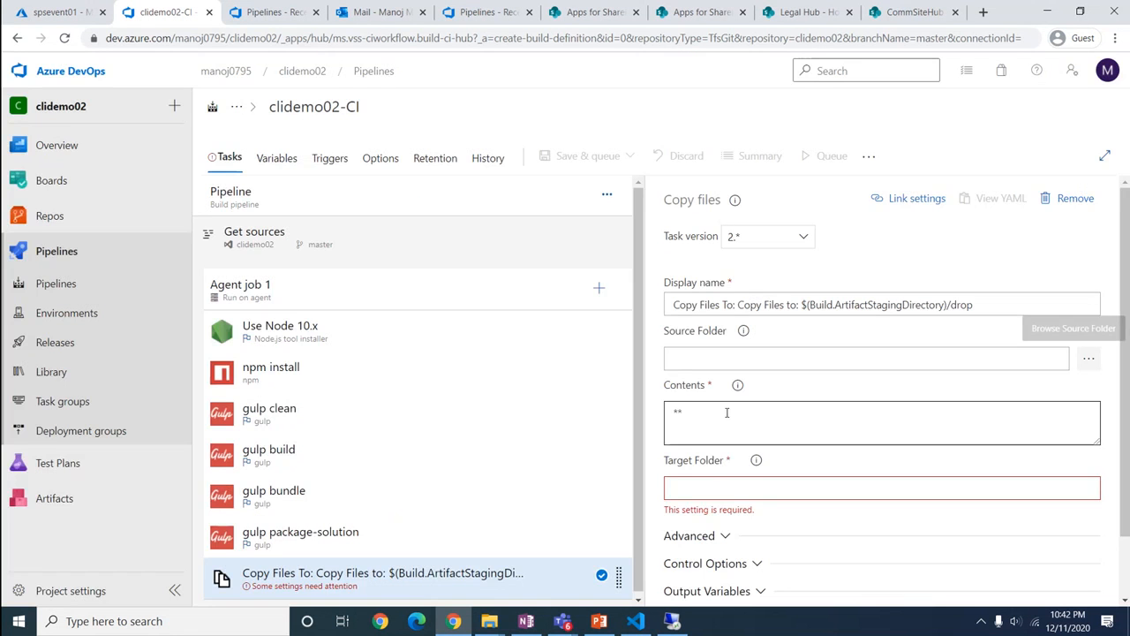
click(680, 416)
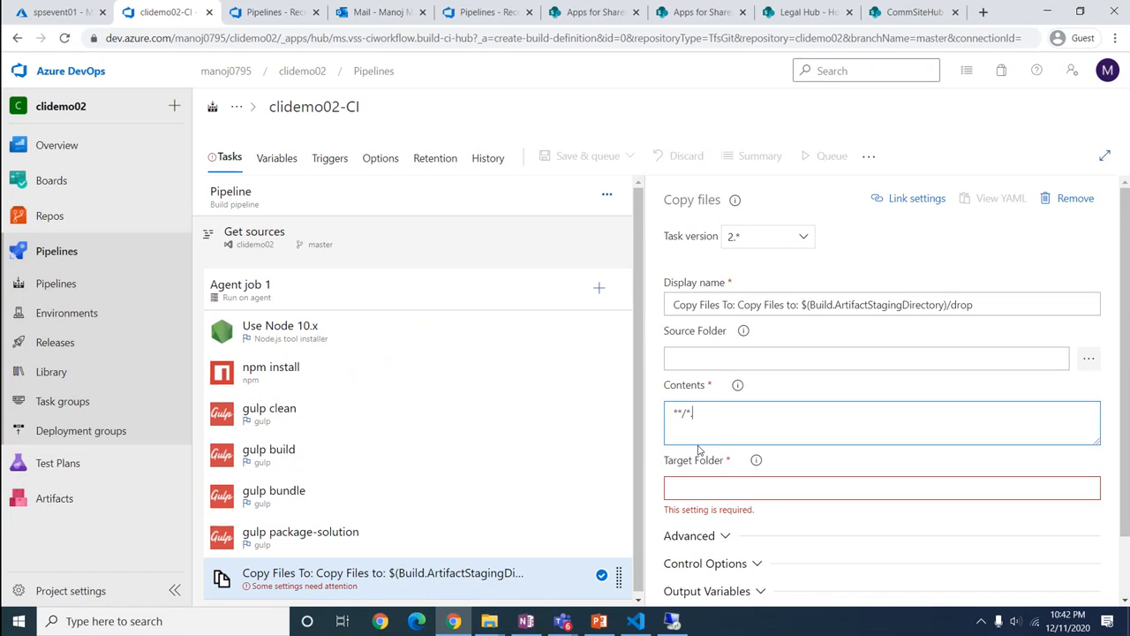
text(ppkg)
key(alt+Tab)
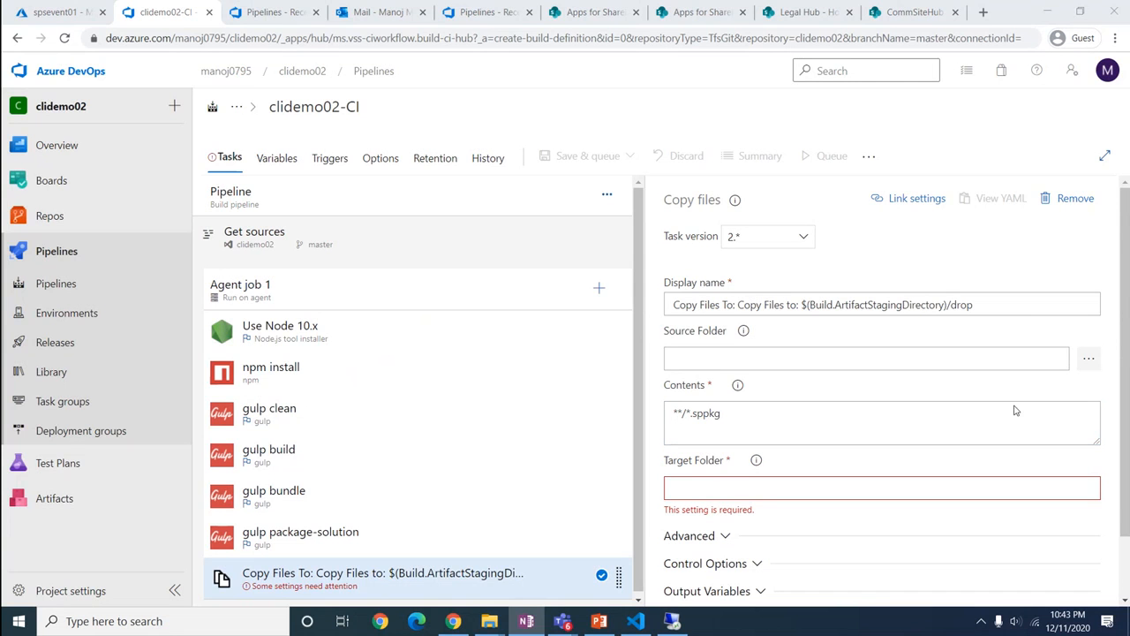
click(739, 487)
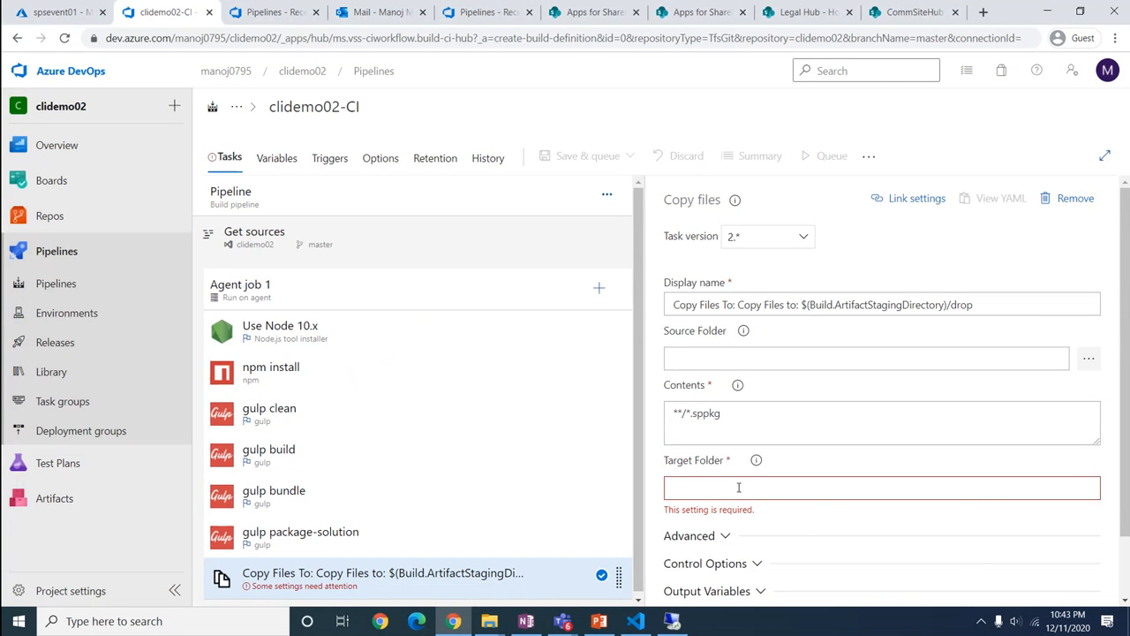
text($(Build.ArtifactStagingDirectory)/drop)
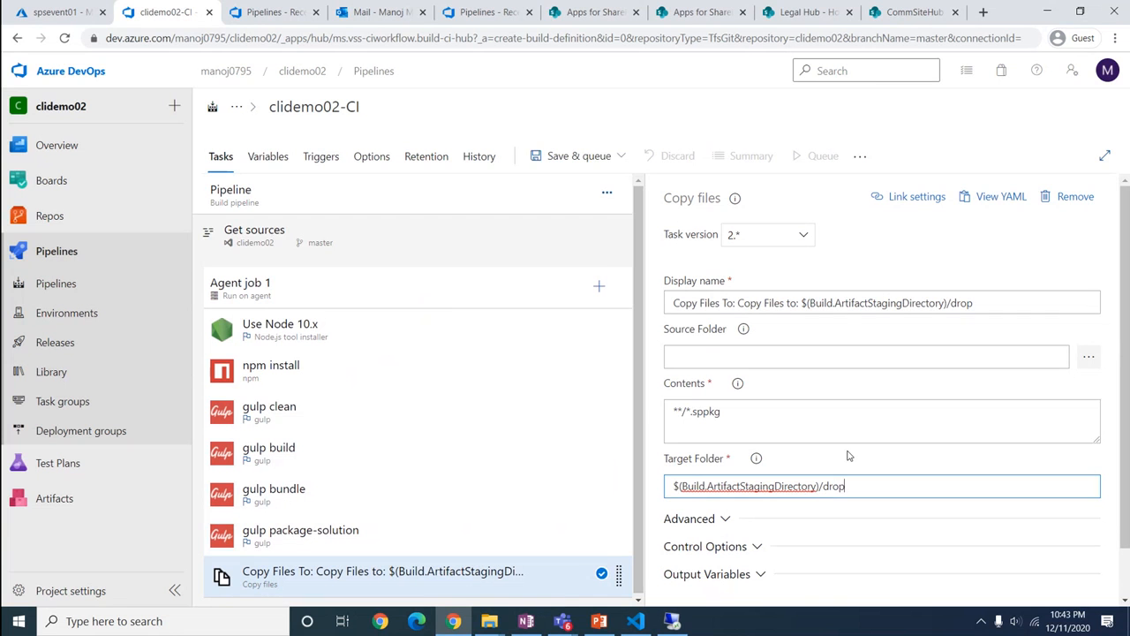
Add a Publish Pipeline Artifacts task, then remove it from the job
click(599, 288)
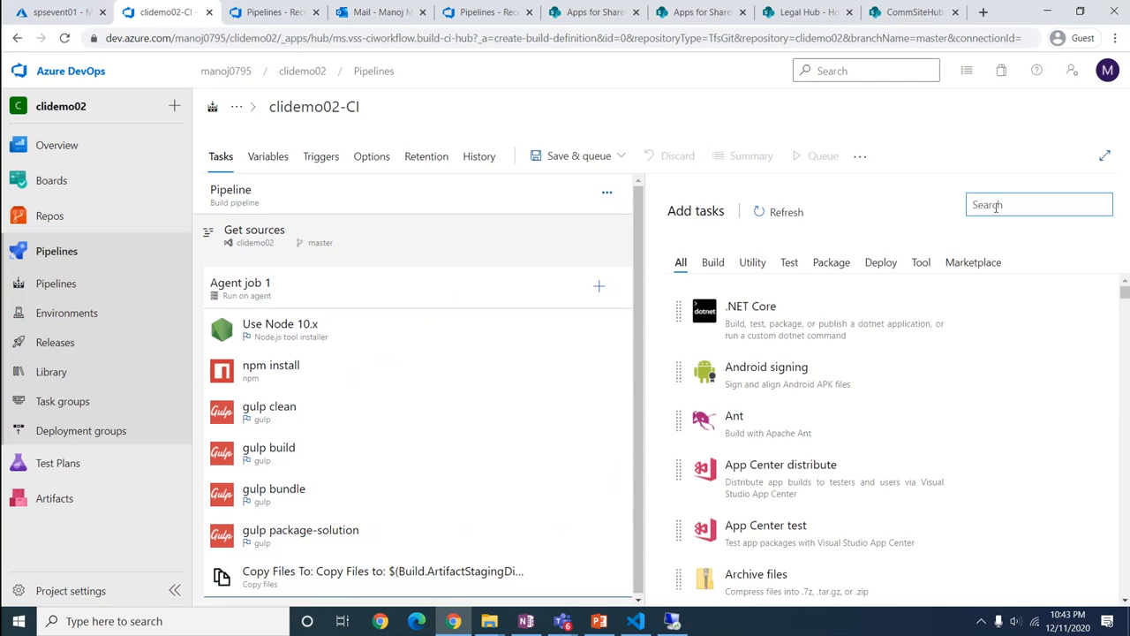
text(pu)
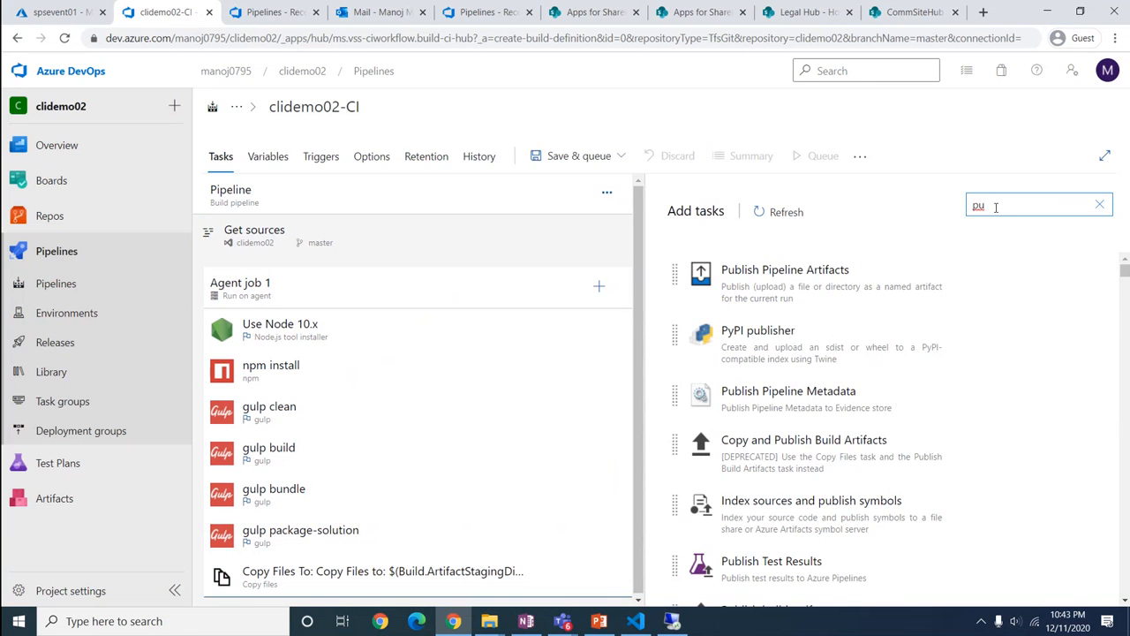
text(blish)
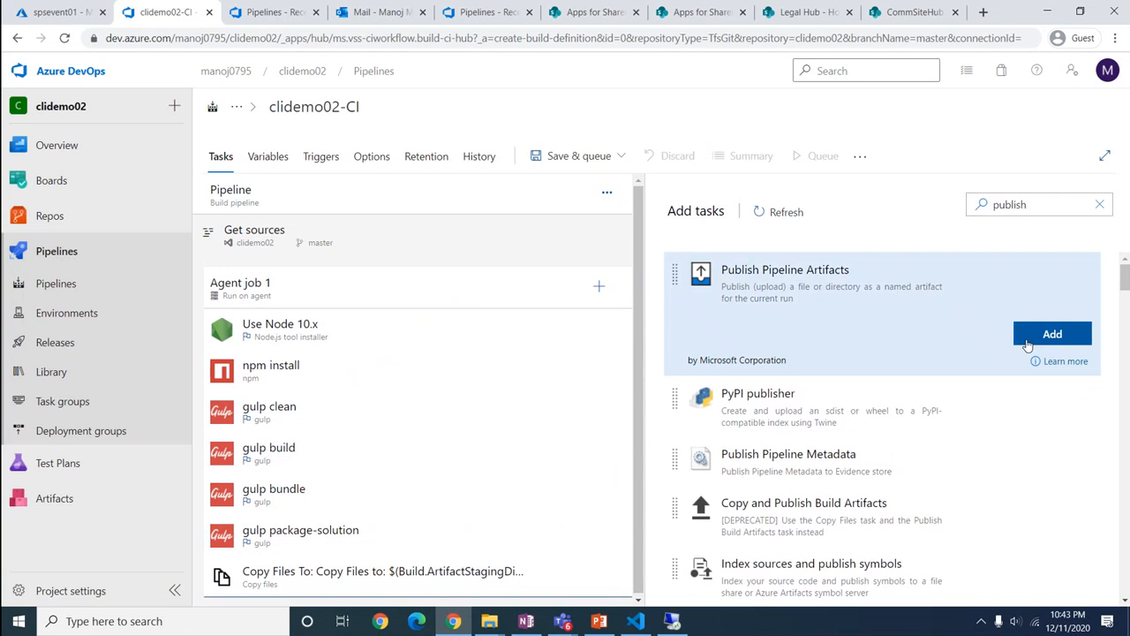
click(1016, 340)
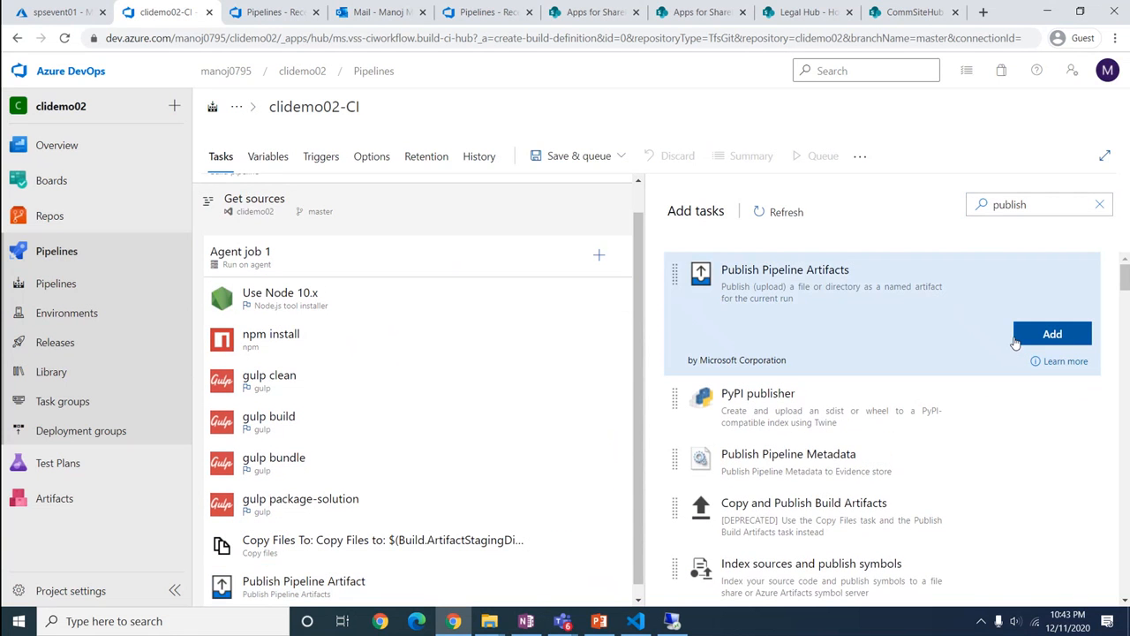
click(352, 589)
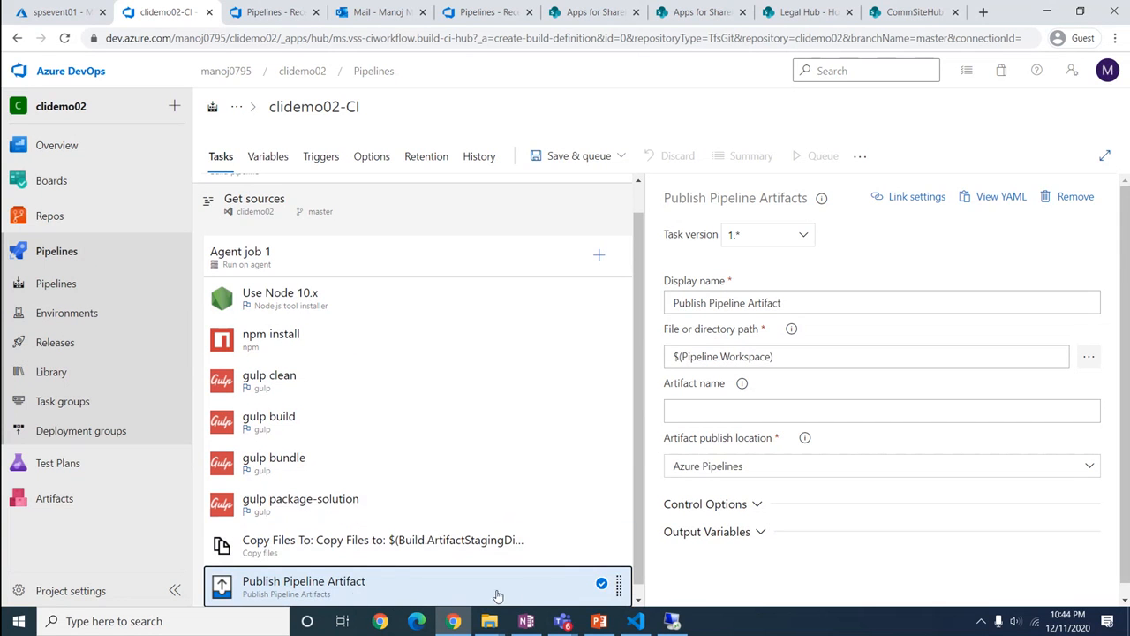
right_click(320, 587)
click(369, 589)
right_click(369, 589)
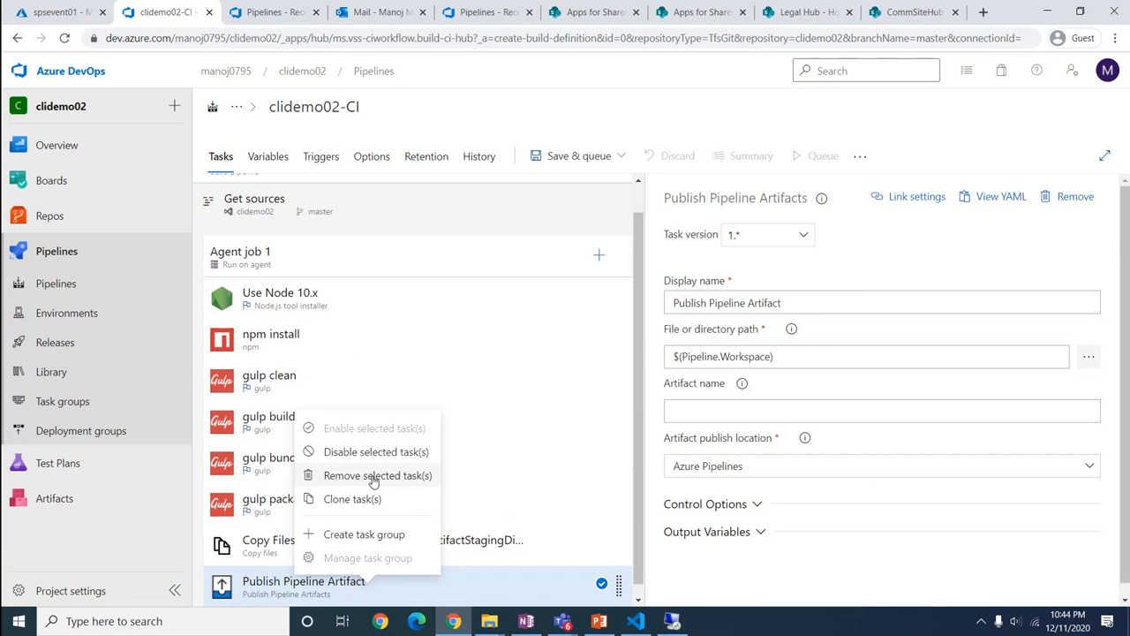
click(372, 476)
Add a Publish build artifacts task and review its Publish Artifact: drop settings
click(599, 284)
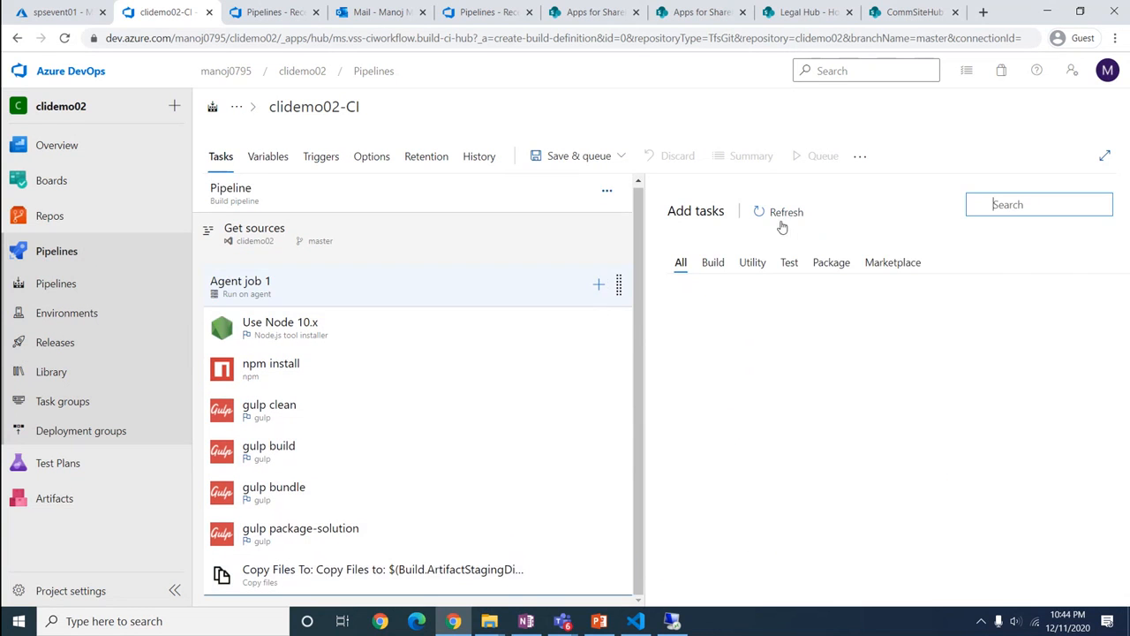
click(980, 203)
text(p)
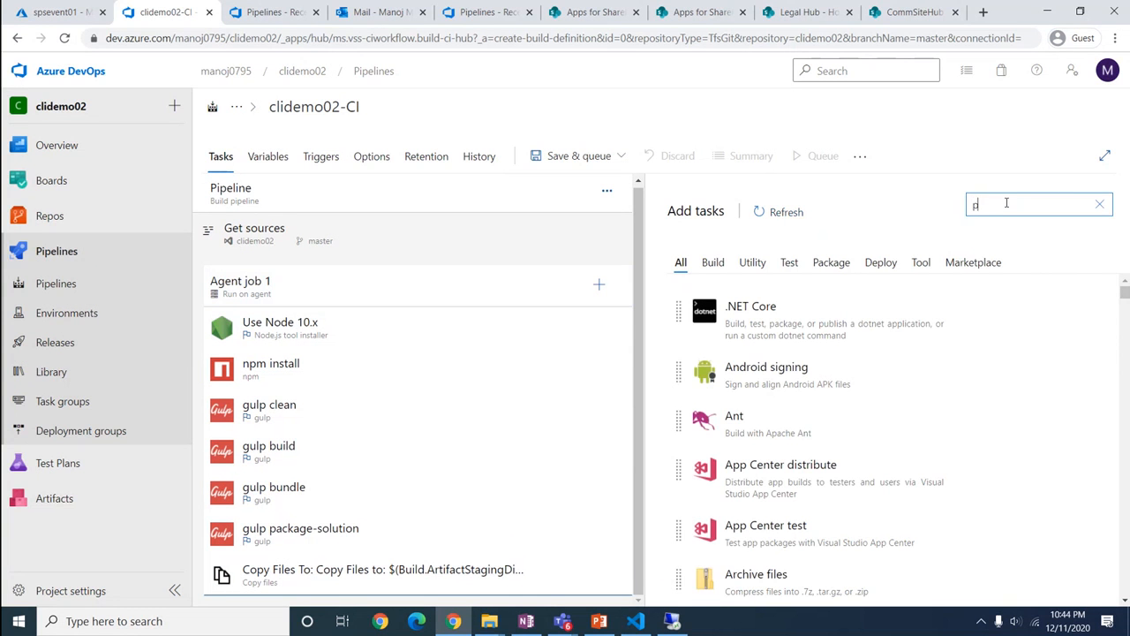
text(ublish)
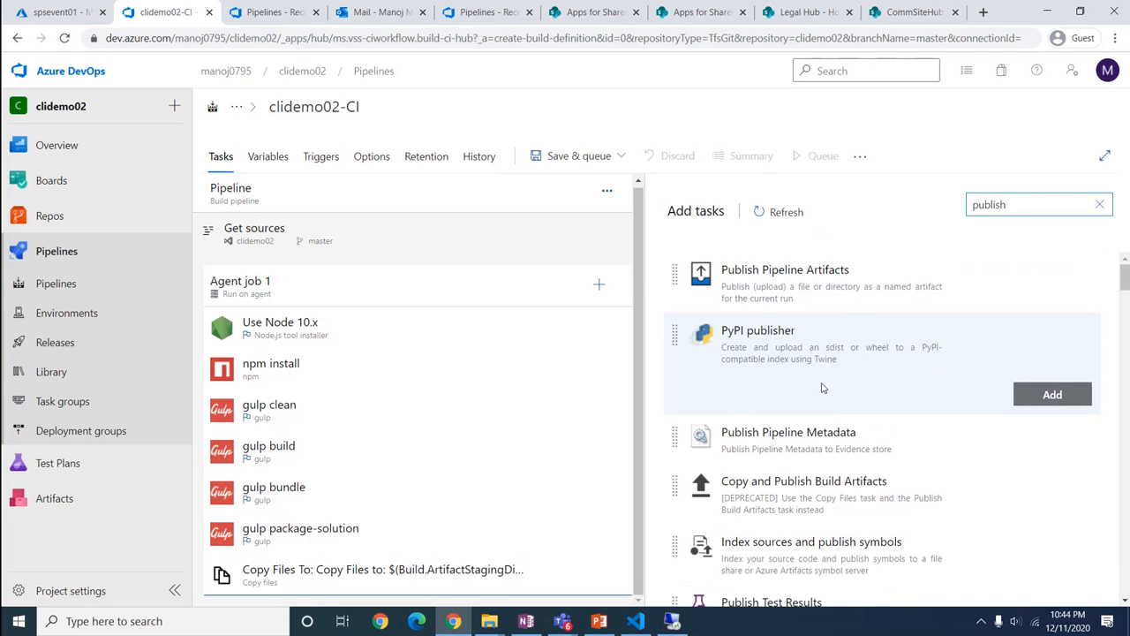
scroll(817, 442, down, 3)
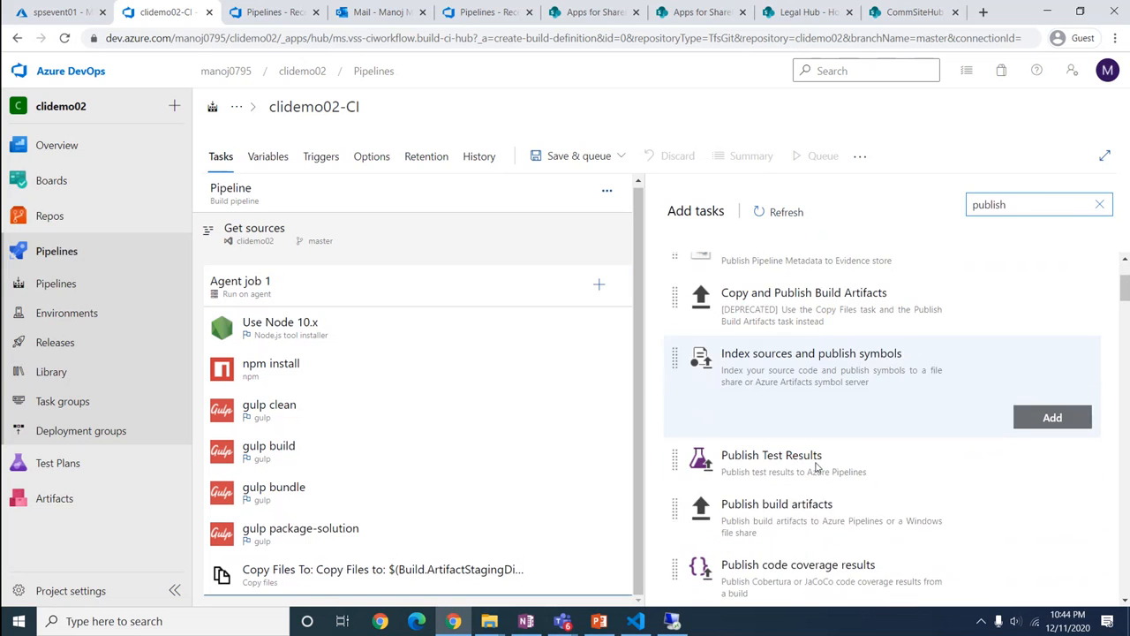
click(784, 502)
click(1024, 527)
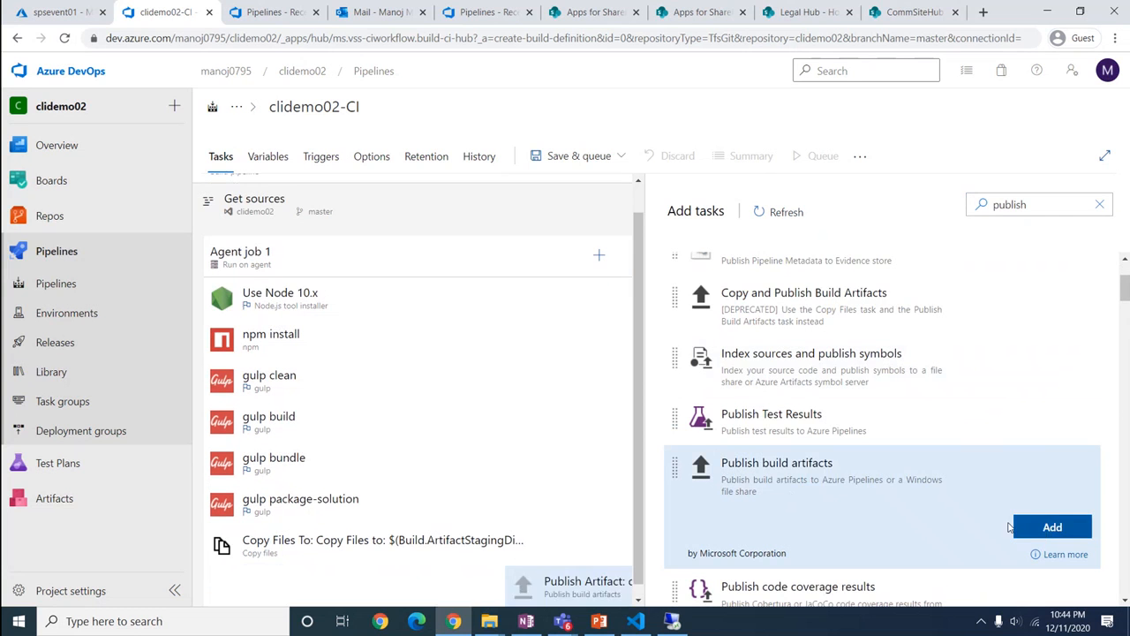
click(290, 583)
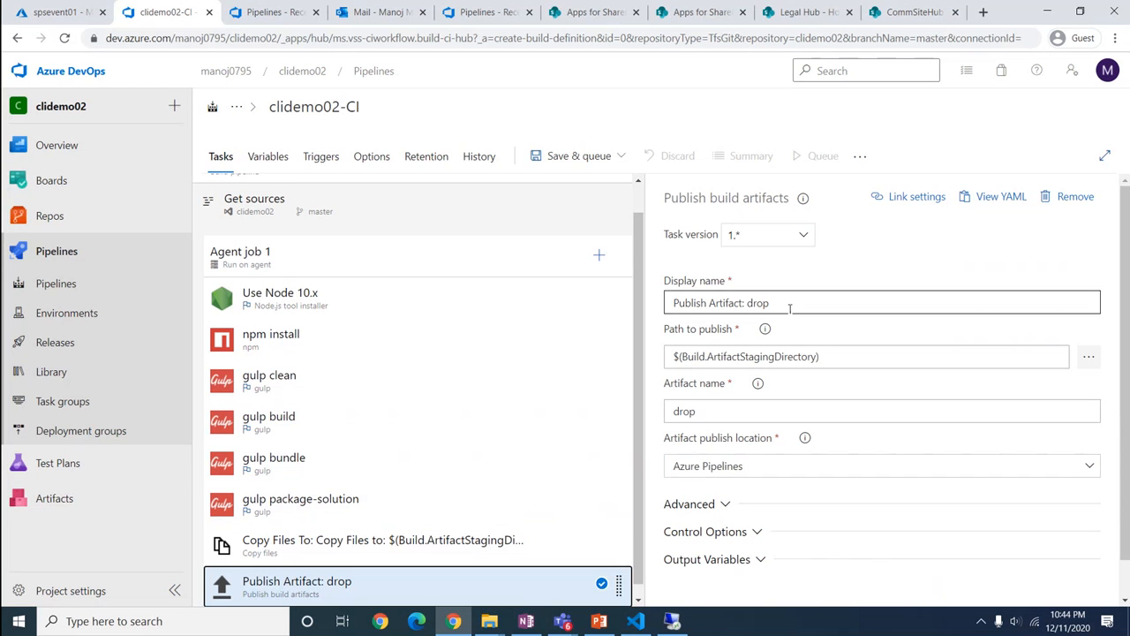
scroll(753, 500, down, 1)
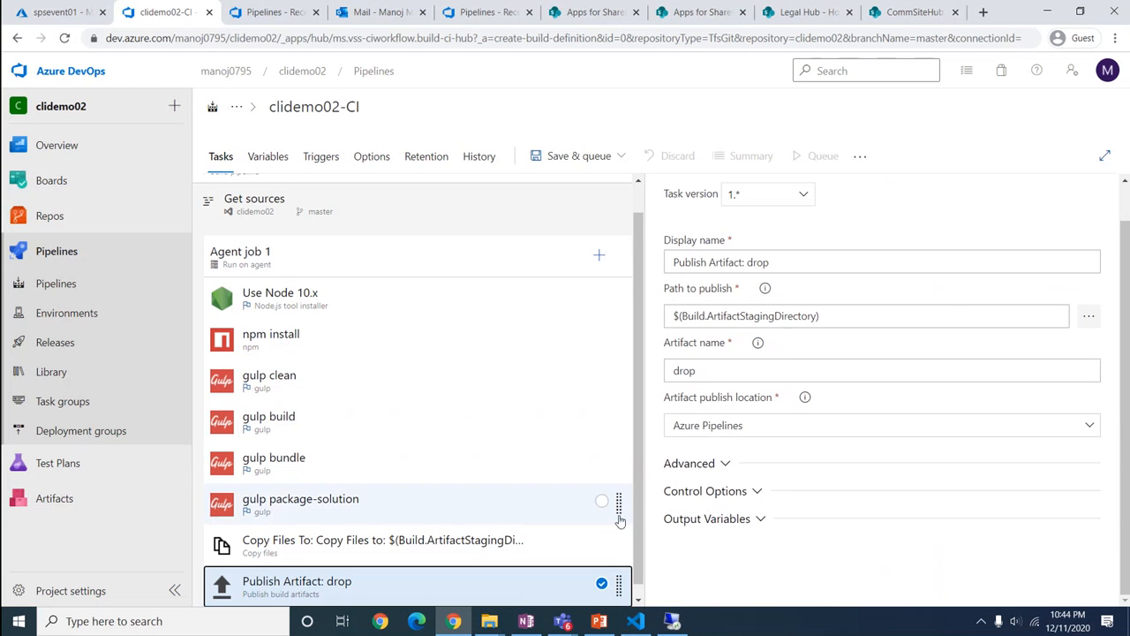
scroll(611, 482, up, 1)
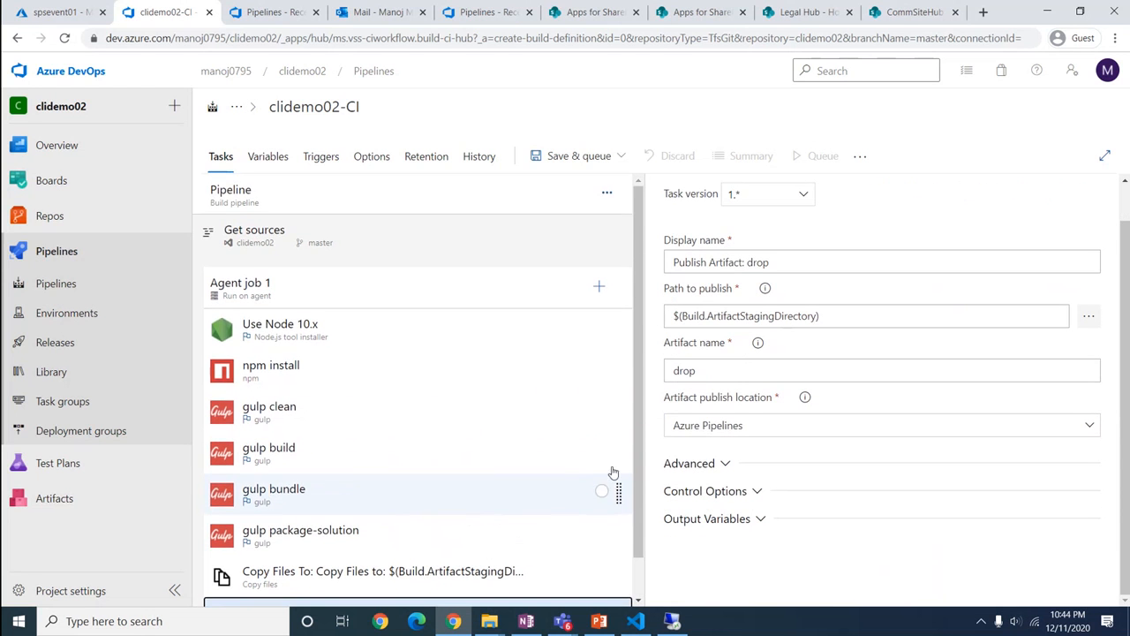
Save the clidemo02-CI pipeline and queue a manual run on master as build #90
click(622, 156)
click(547, 209)
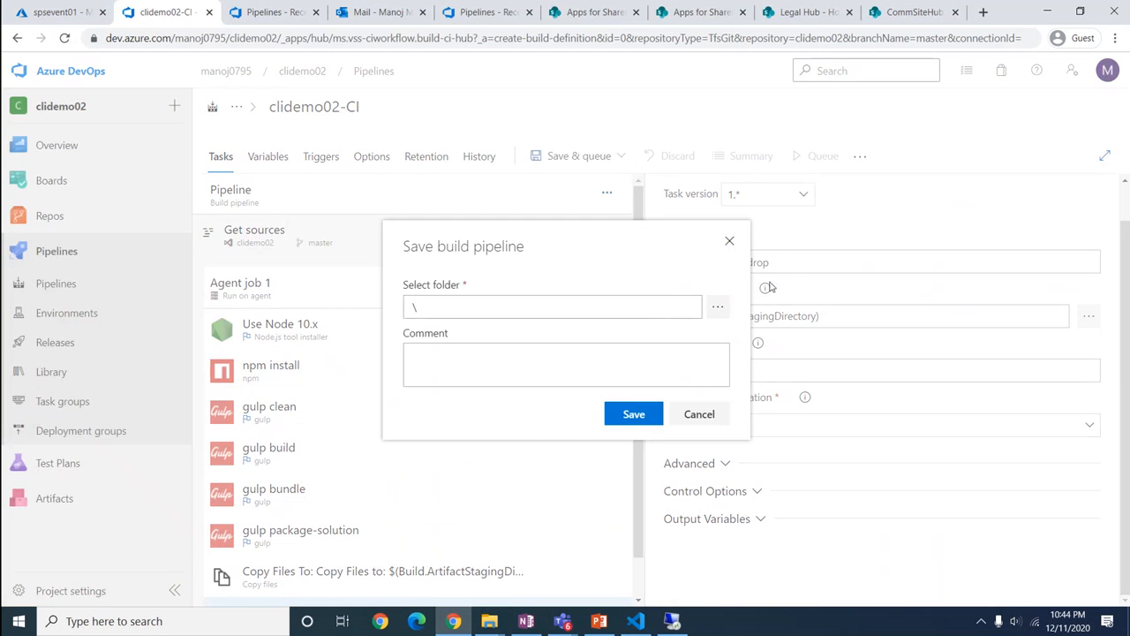
click(633, 415)
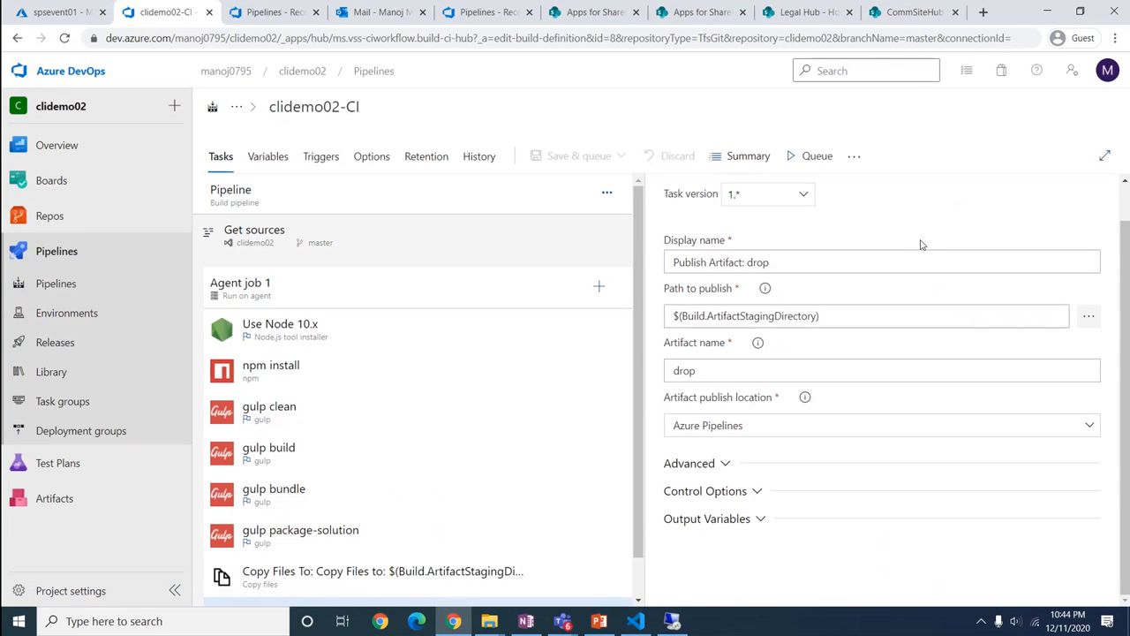
scroll(596, 450, down, 1)
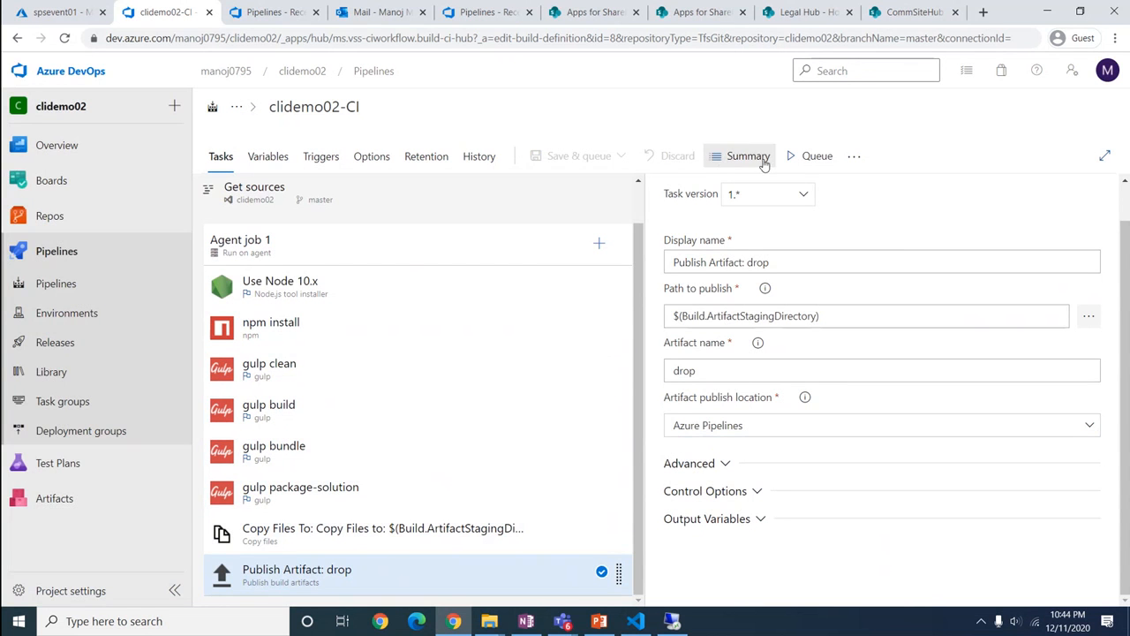
click(806, 159)
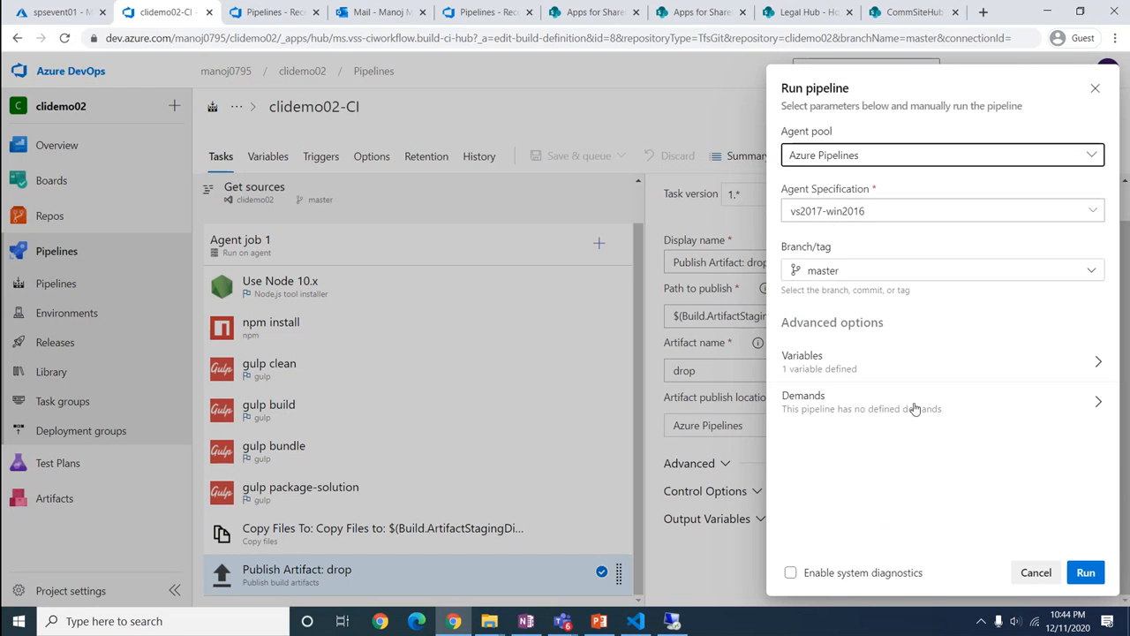
click(1086, 573)
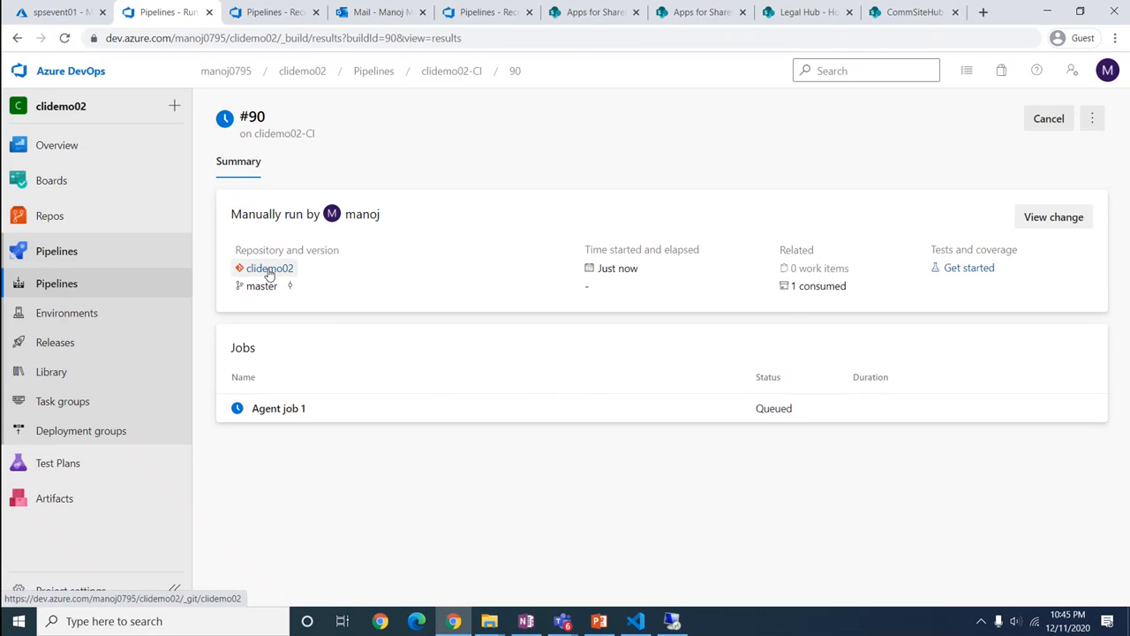
Watch Agent job 1's logs for build #90, then move to the Releases page
click(276, 412)
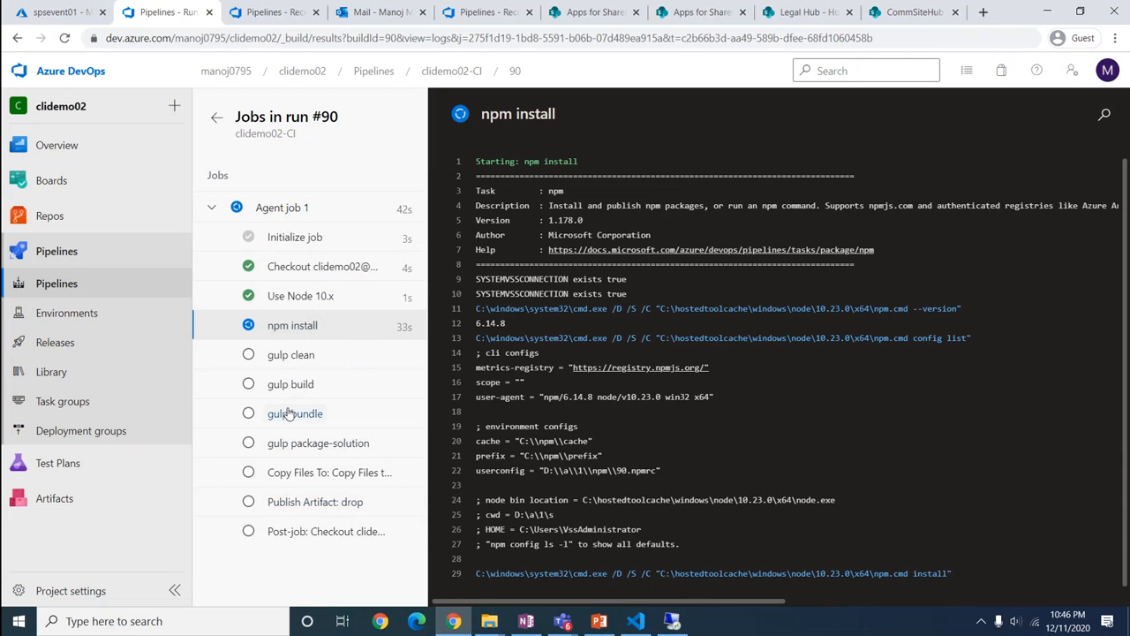
click(53, 351)
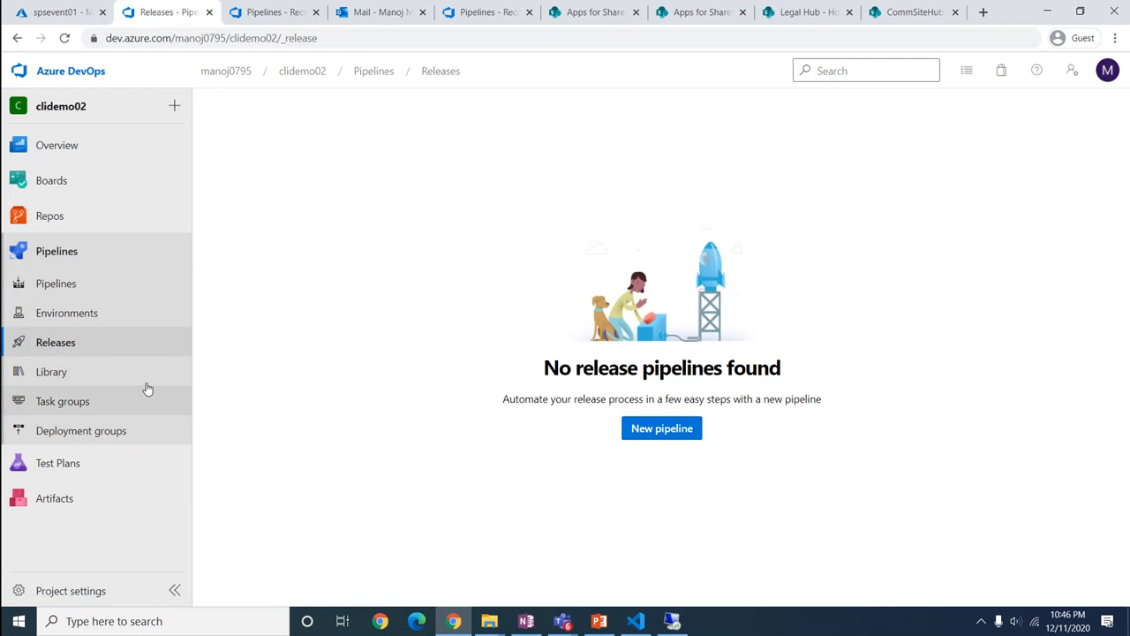
Start an empty release pipeline and add the clidemo02-CI build artifact aliased _clidemo02-CI
click(673, 432)
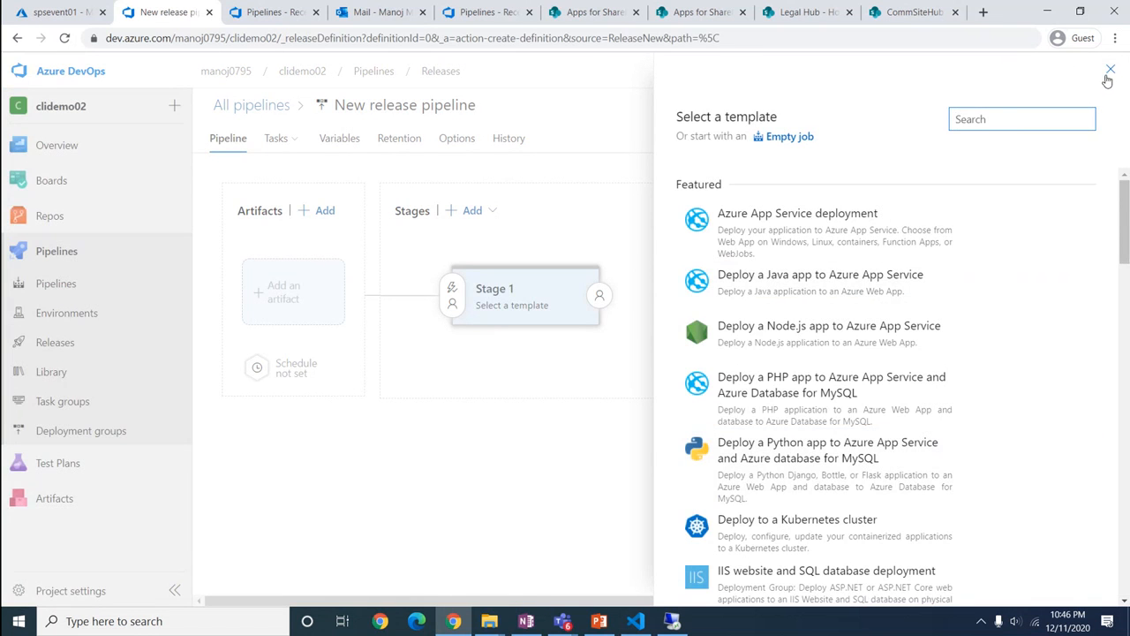
click(1110, 70)
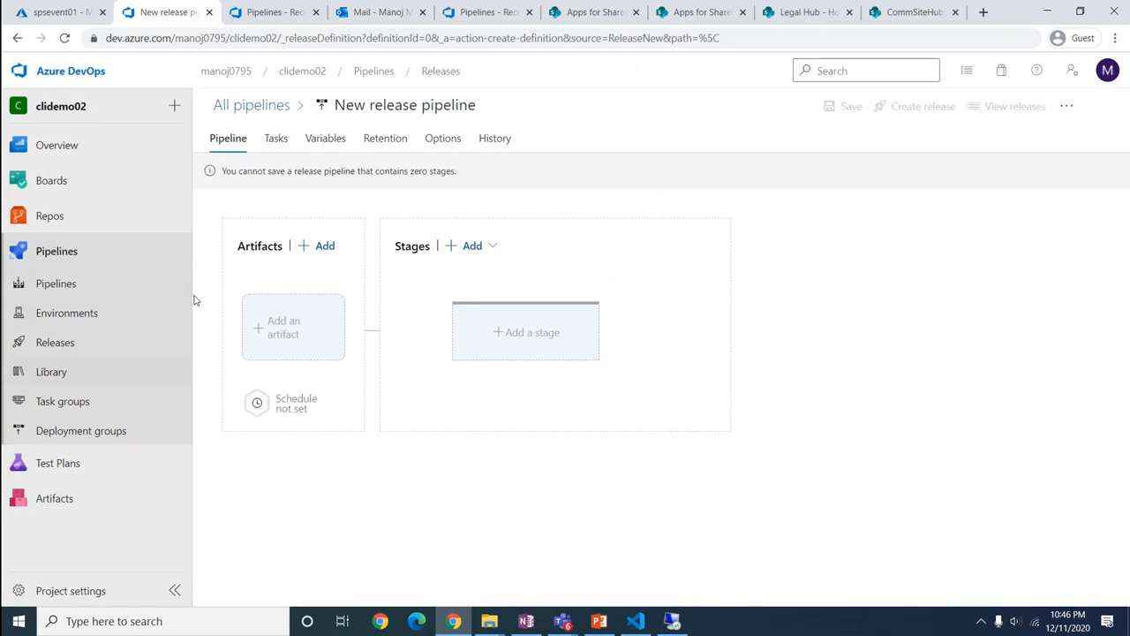
click(285, 338)
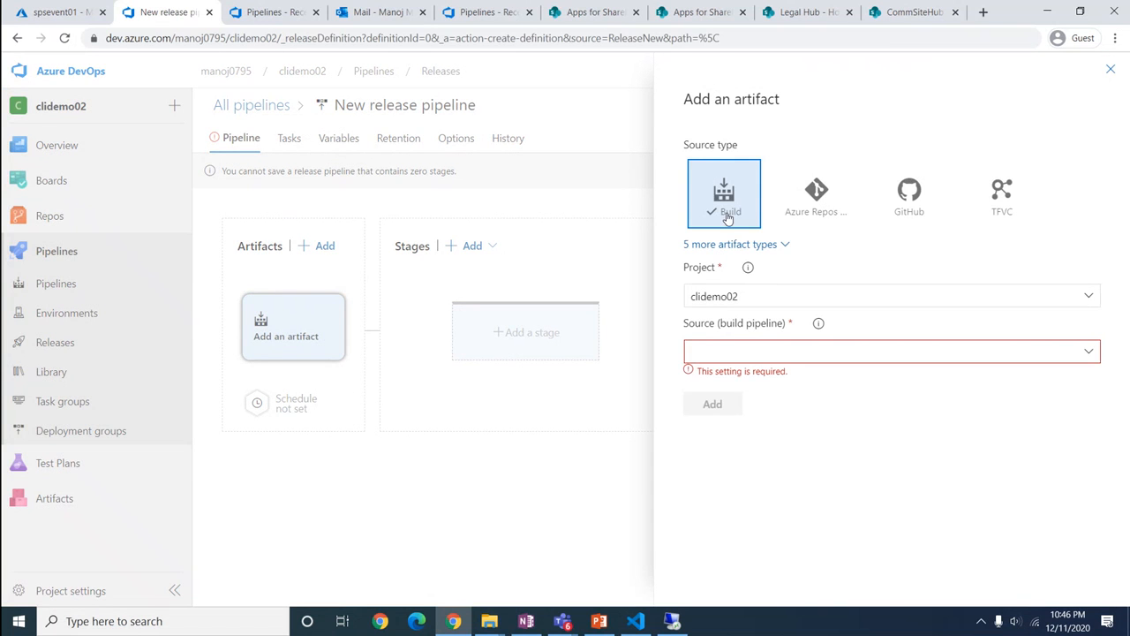
click(1089, 352)
click(860, 378)
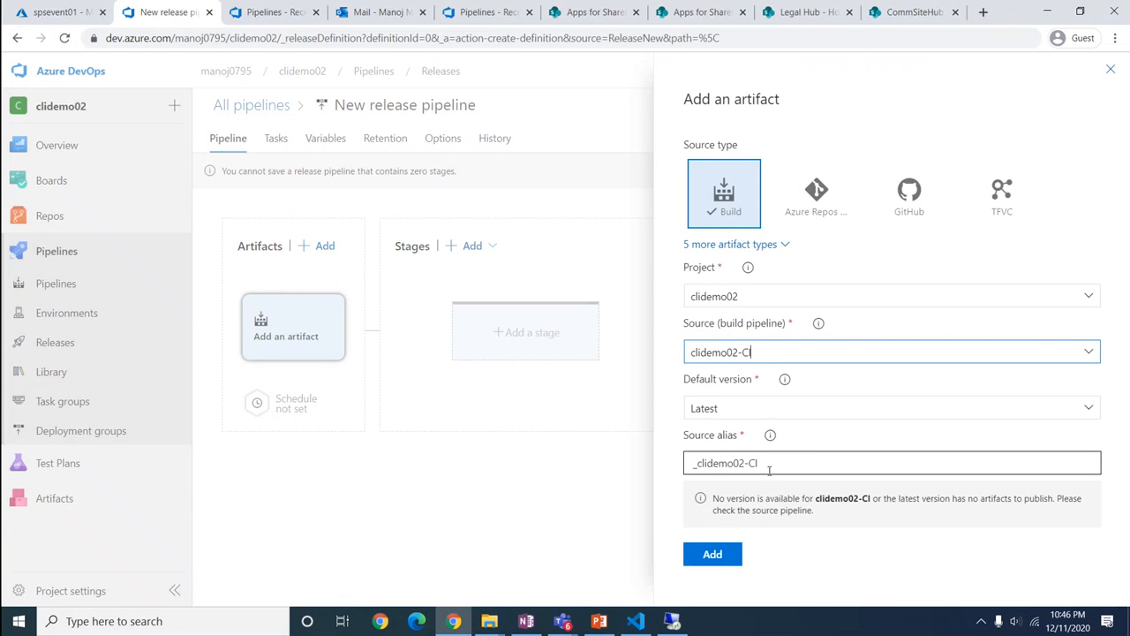
drag(769, 468, 675, 469)
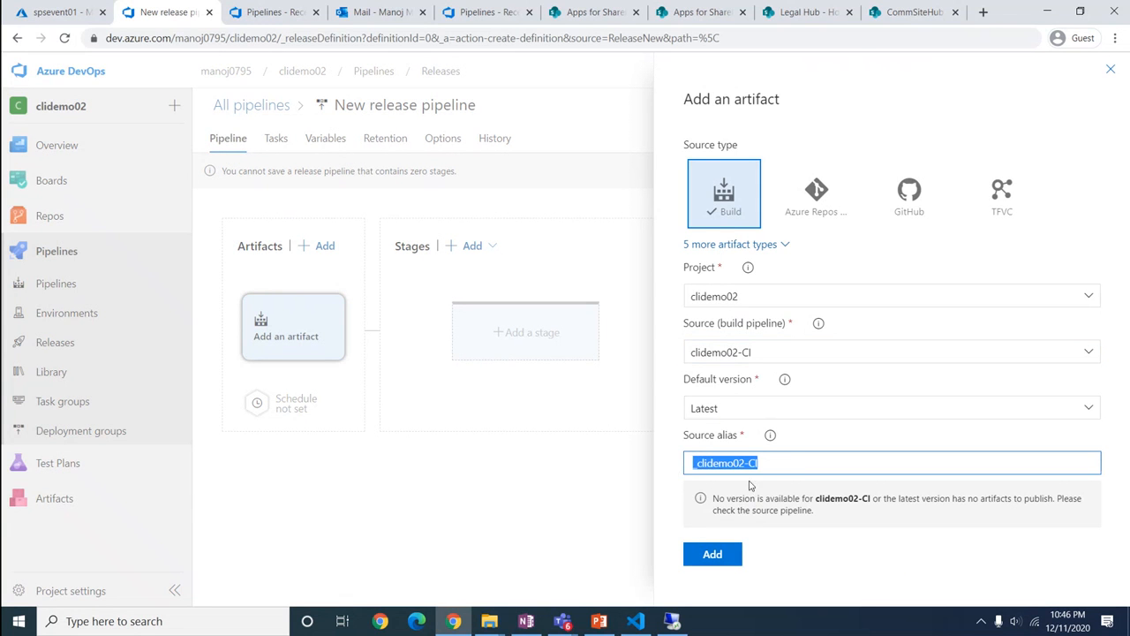
key(Home)
text(_)
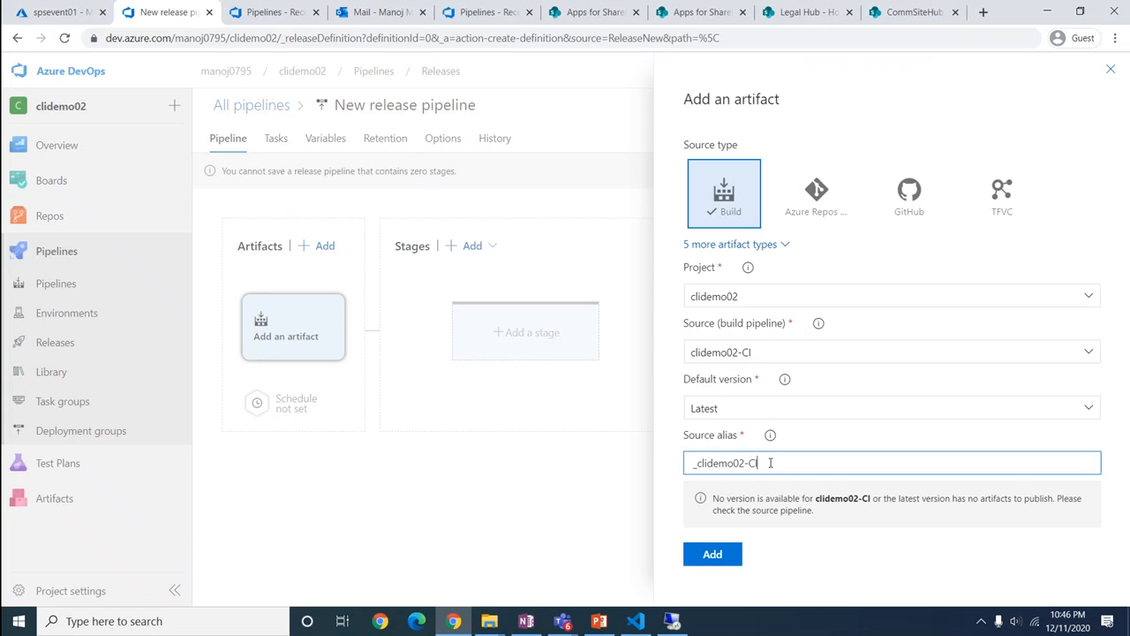
drag(770, 463, 692, 469)
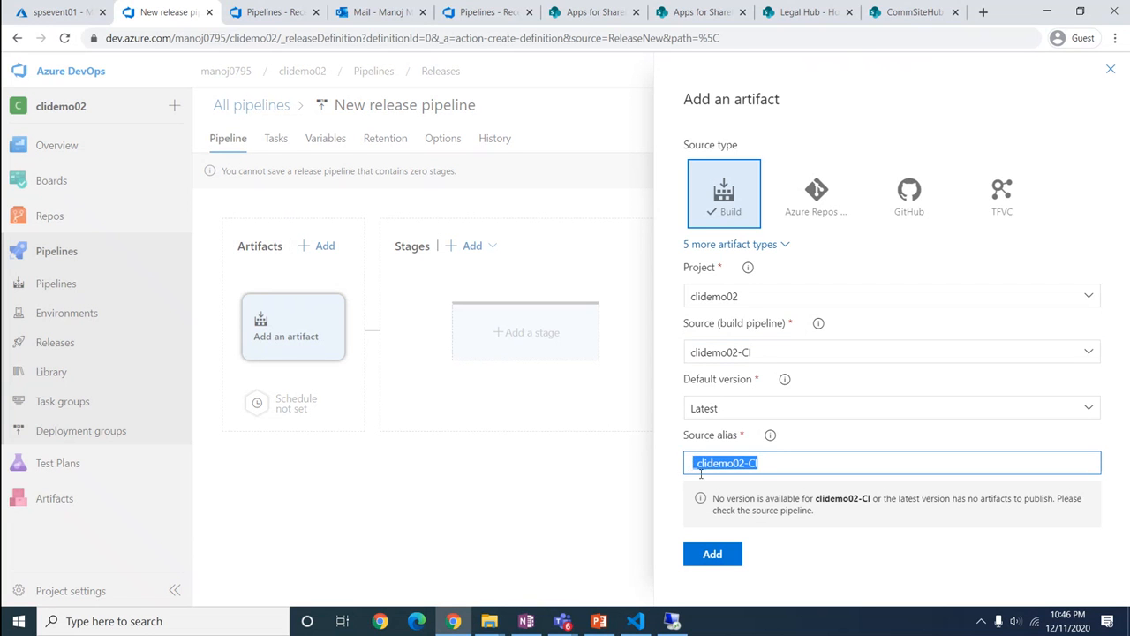
click(716, 555)
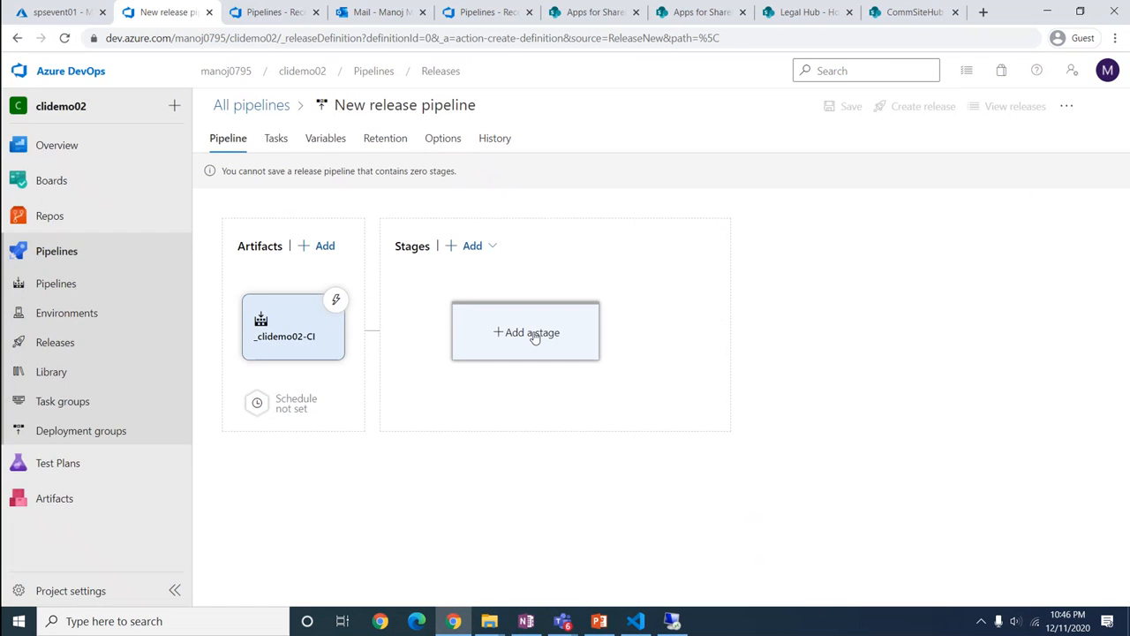
Add an empty-job stage named DevStage and bring up its tasks
click(486, 245)
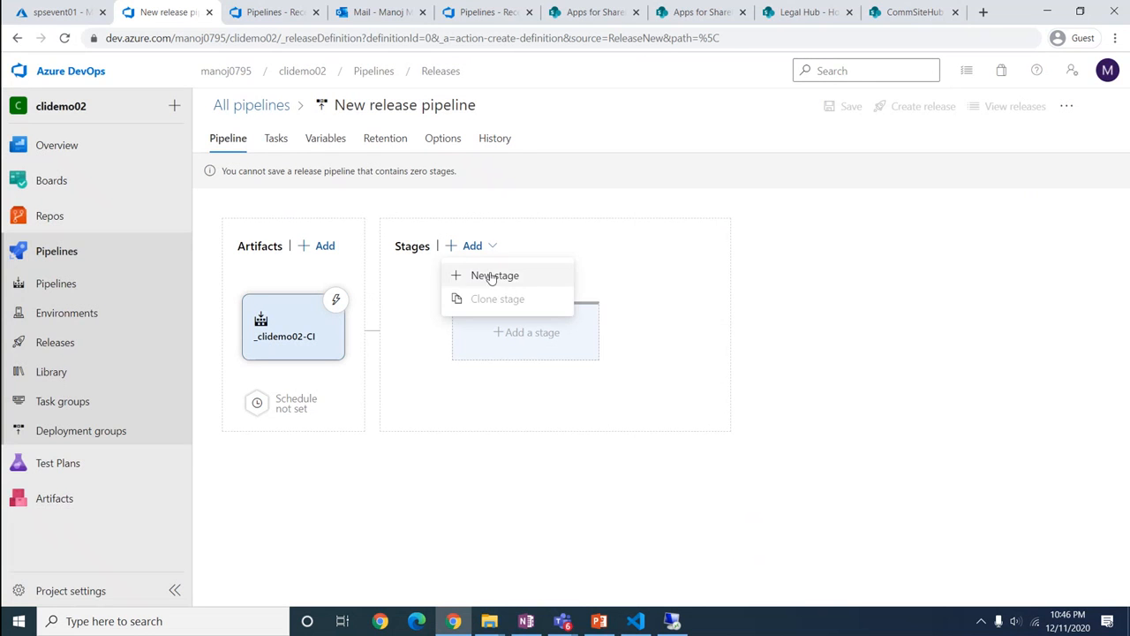
click(492, 276)
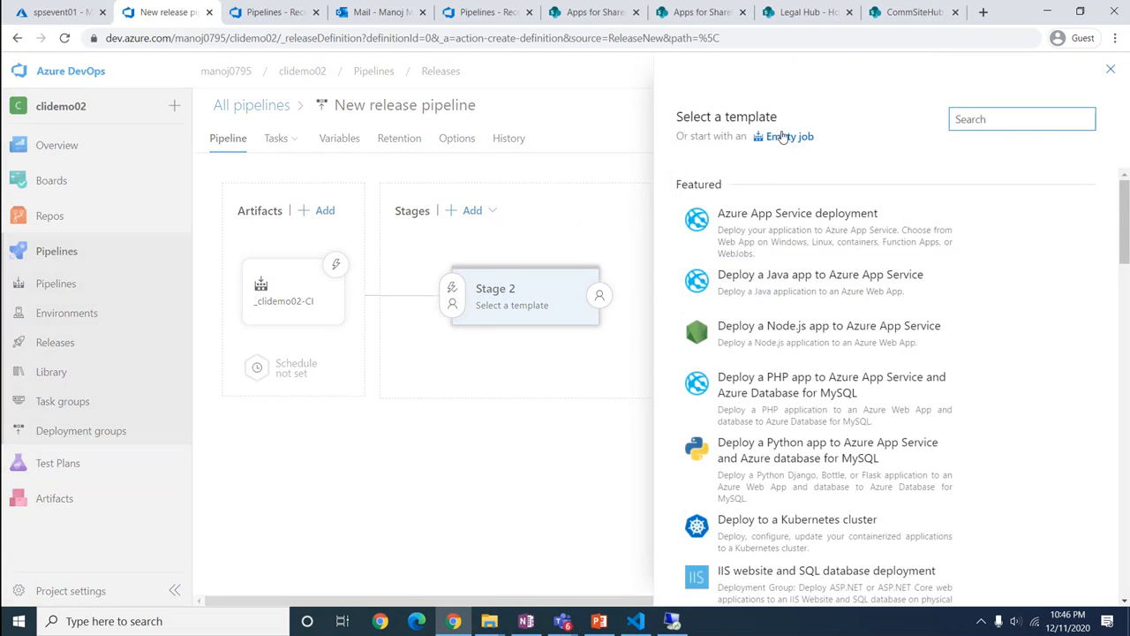
click(783, 137)
drag(756, 302, 714, 304)
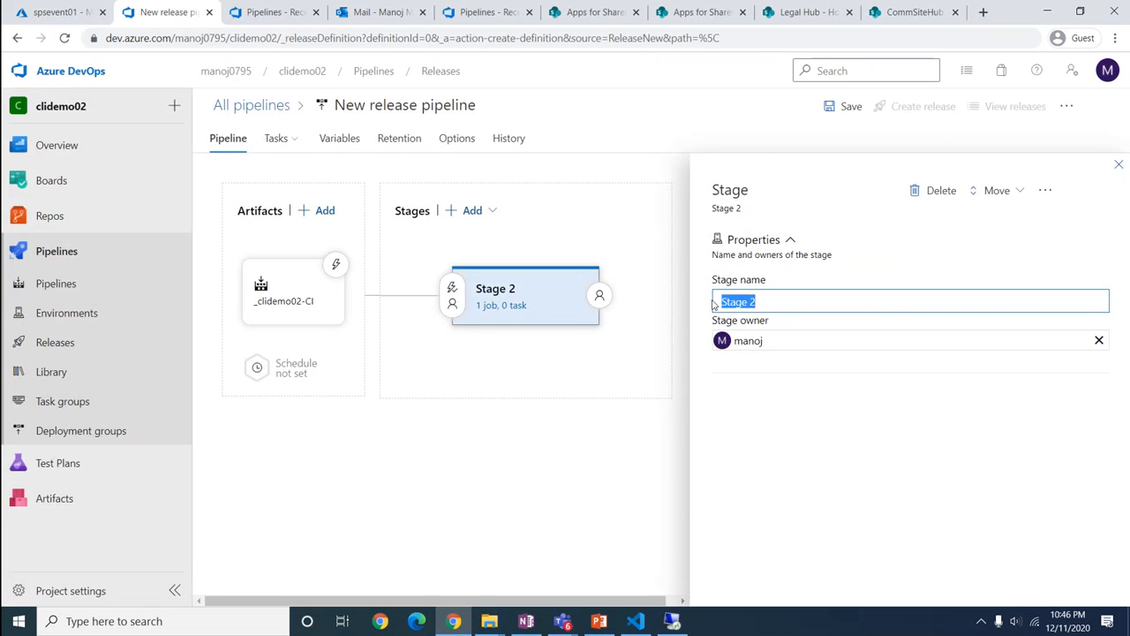
text(Dev)
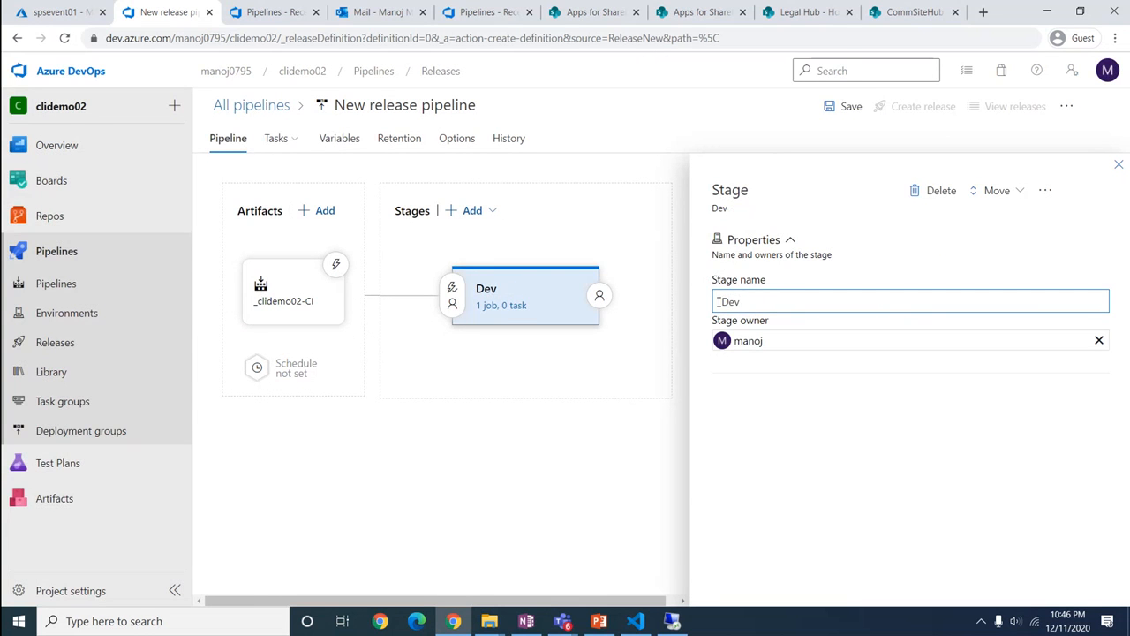
text(Stage)
click(890, 467)
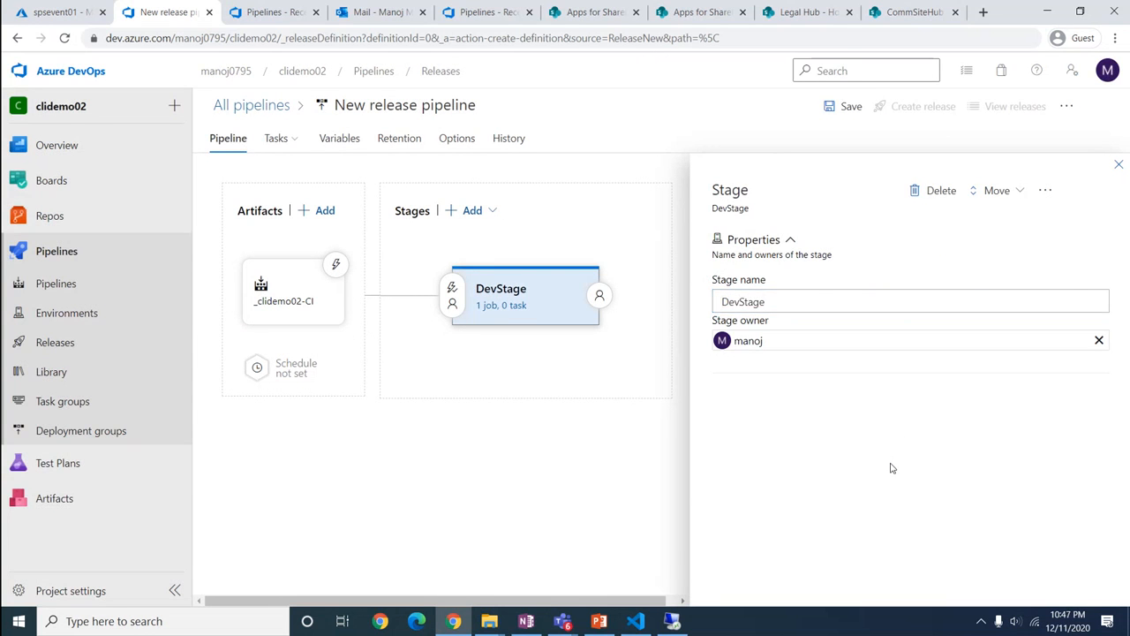
click(1118, 165)
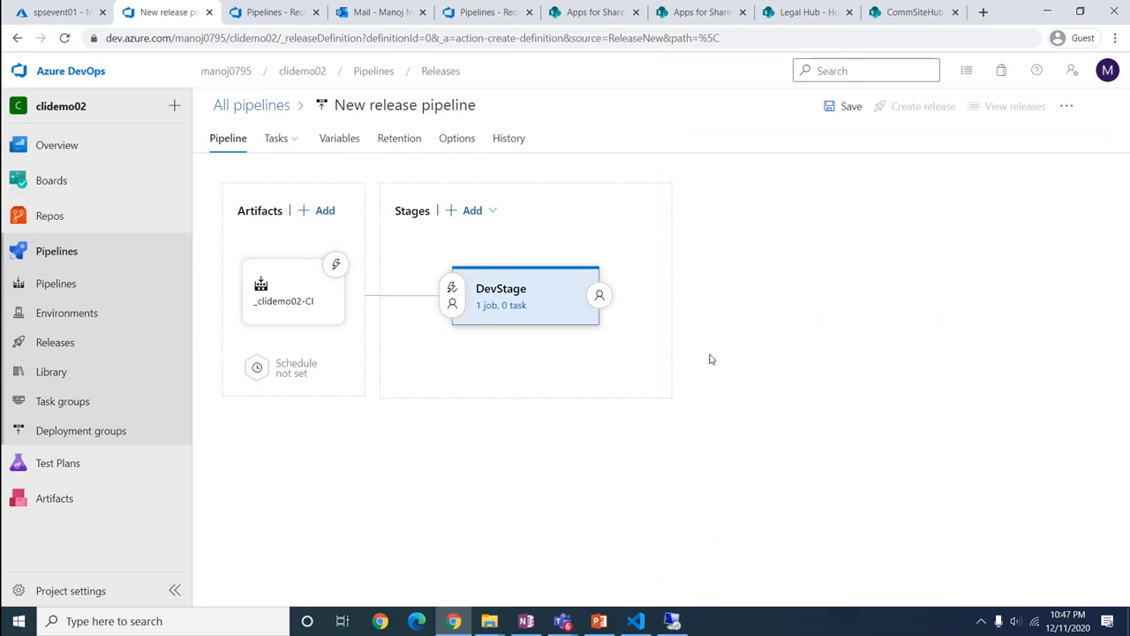
click(491, 304)
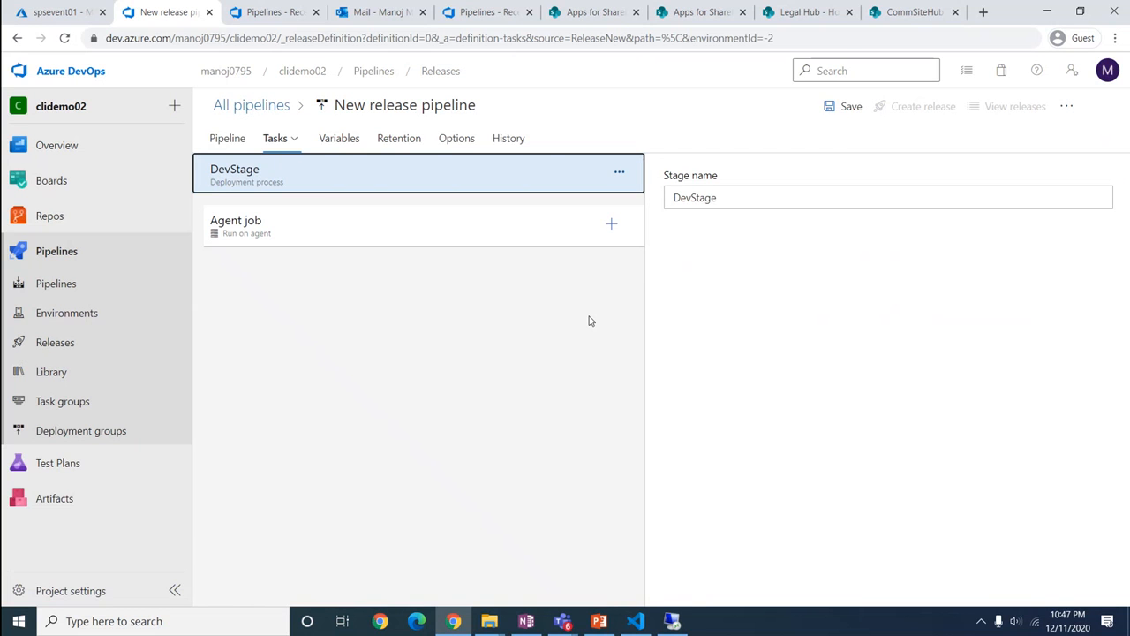
Add a Node.js tool installer task with version spec 10.x to DevStage's agent job
click(611, 227)
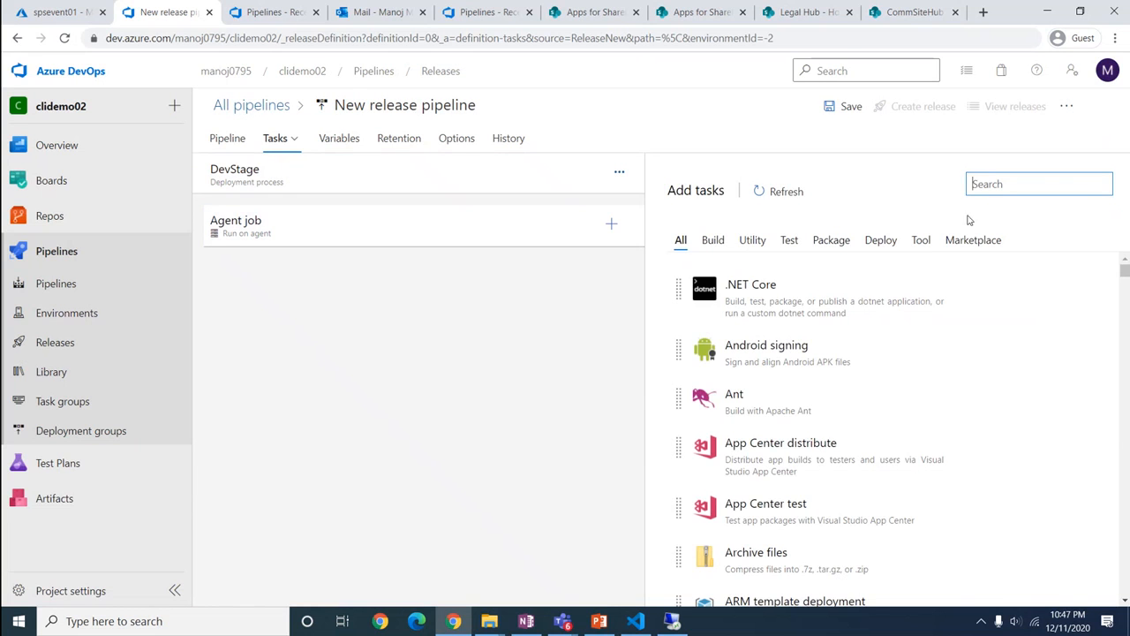
click(992, 184)
text(node)
click(880, 268)
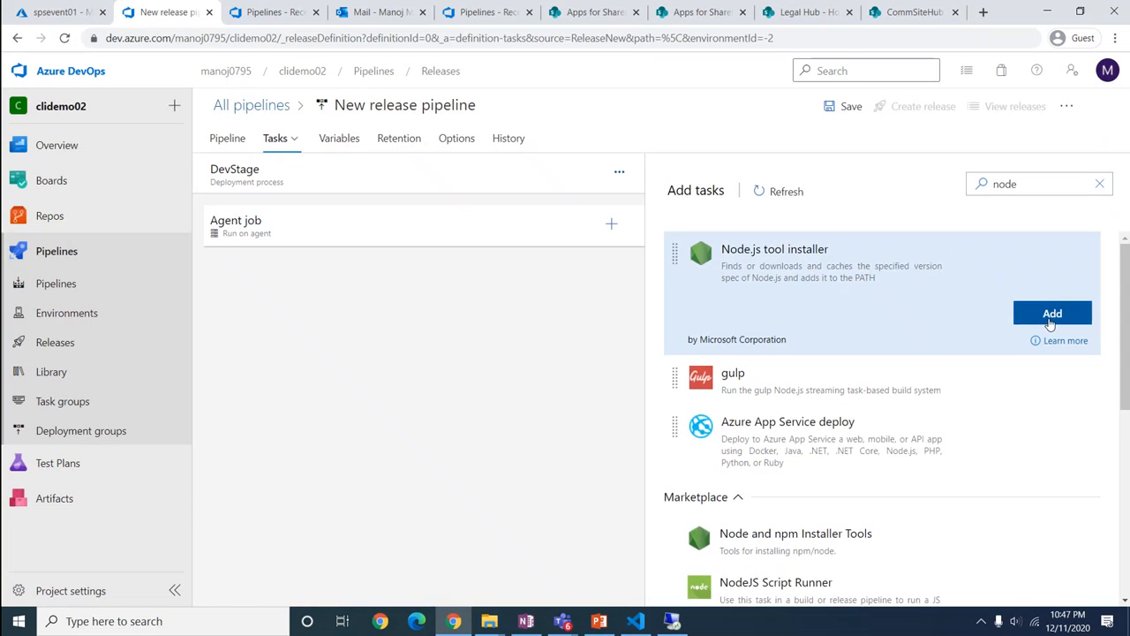
click(1052, 313)
click(420, 277)
drag(689, 342, 645, 339)
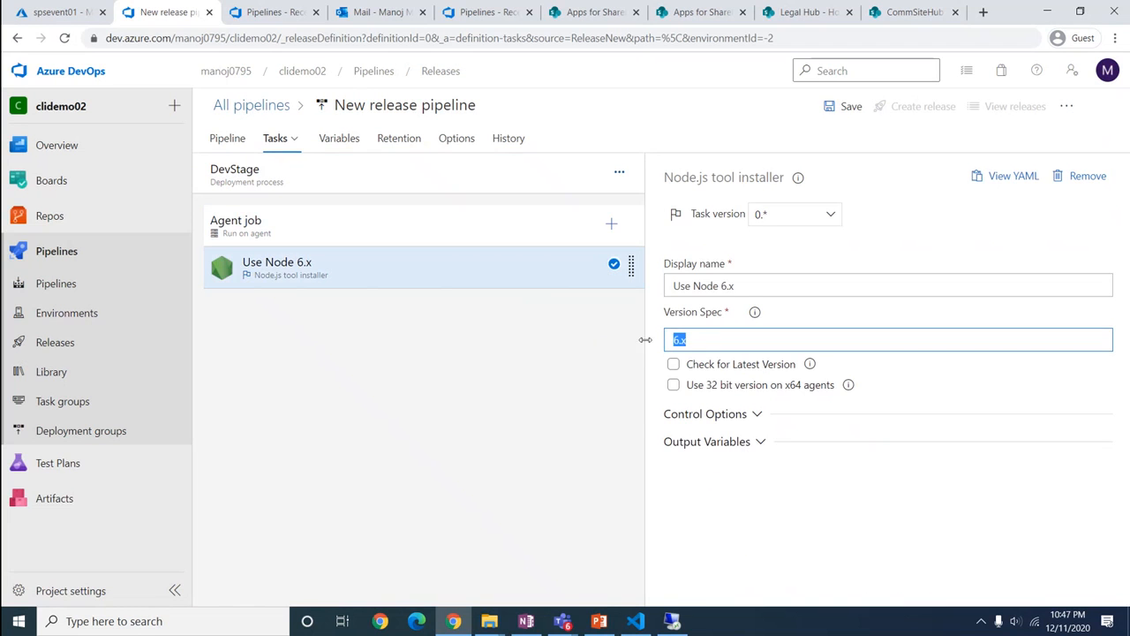
text(10.)
click(532, 346)
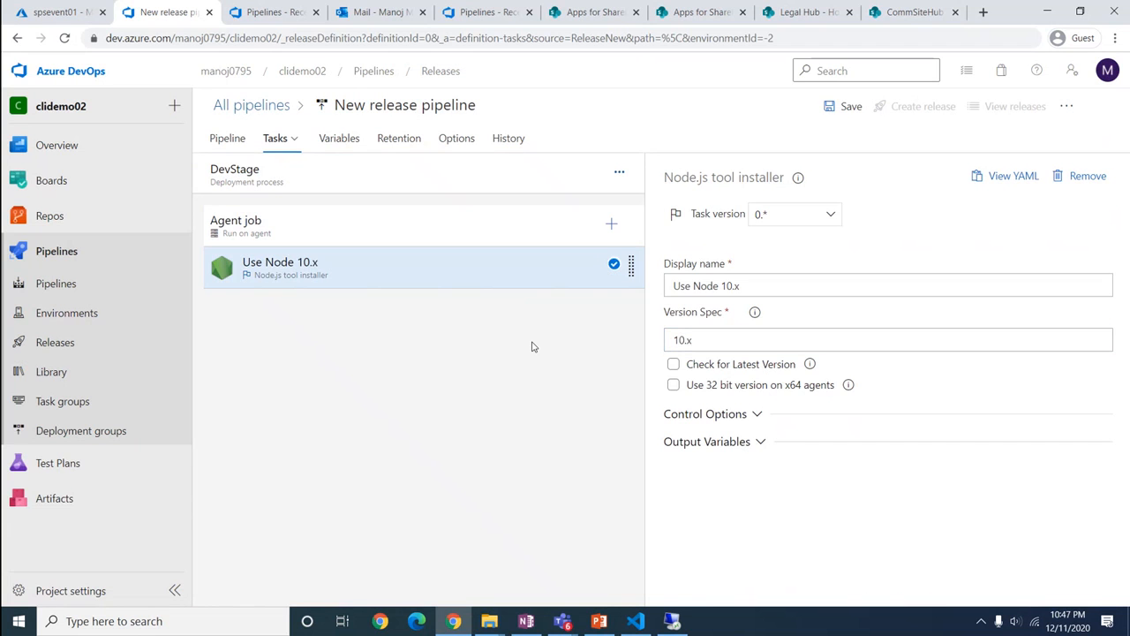
click(611, 224)
text(npm)
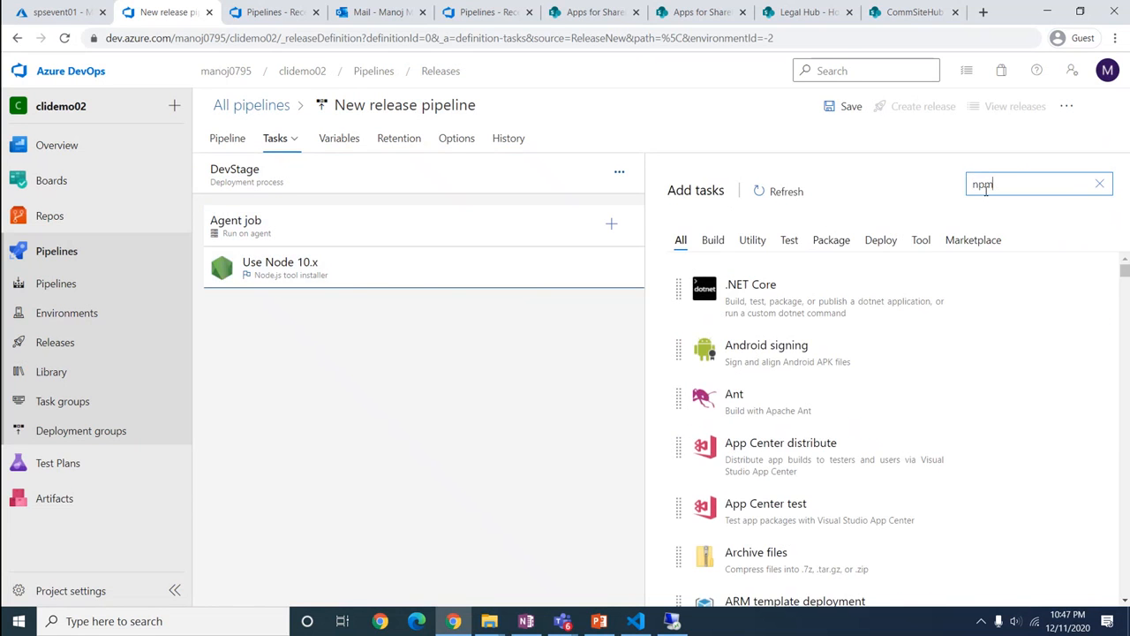
click(1051, 324)
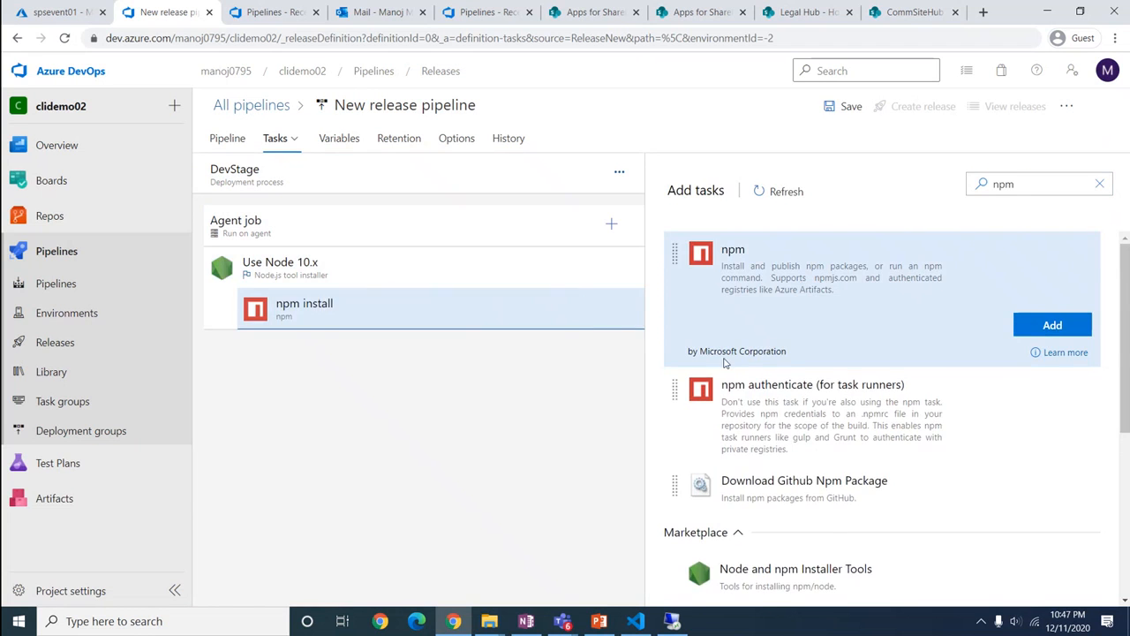
click(341, 313)
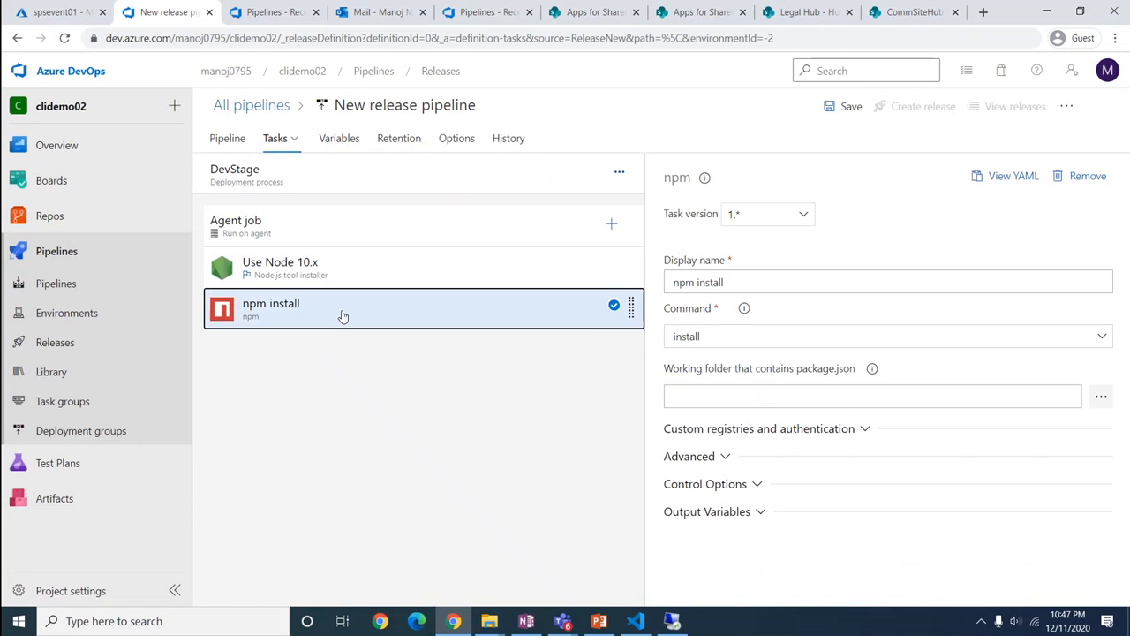
click(712, 339)
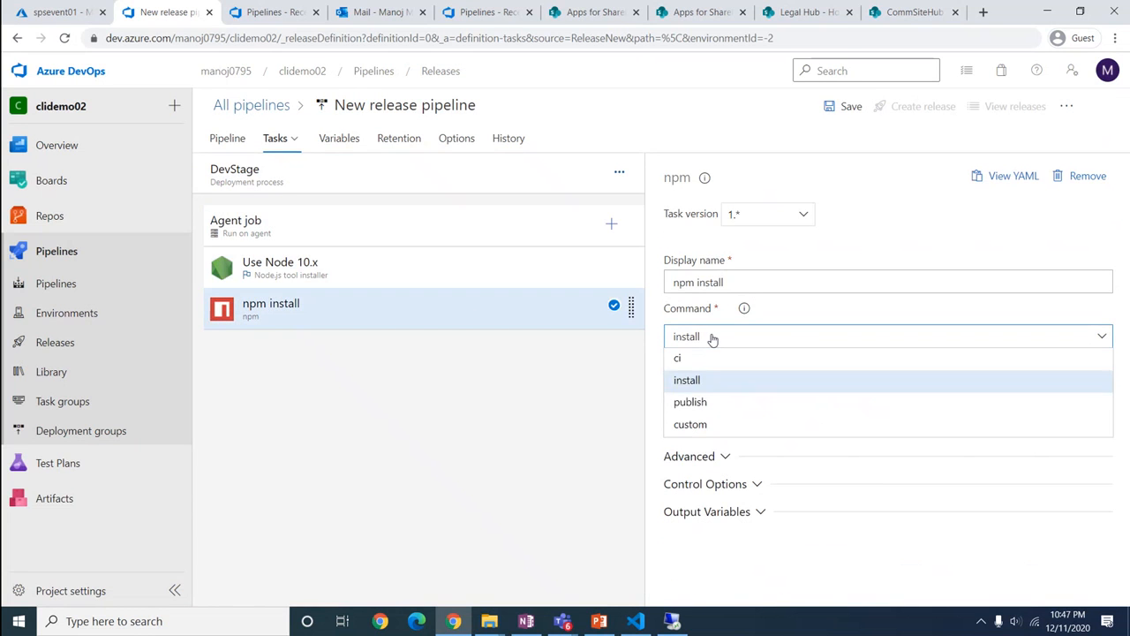
click(705, 424)
click(704, 399)
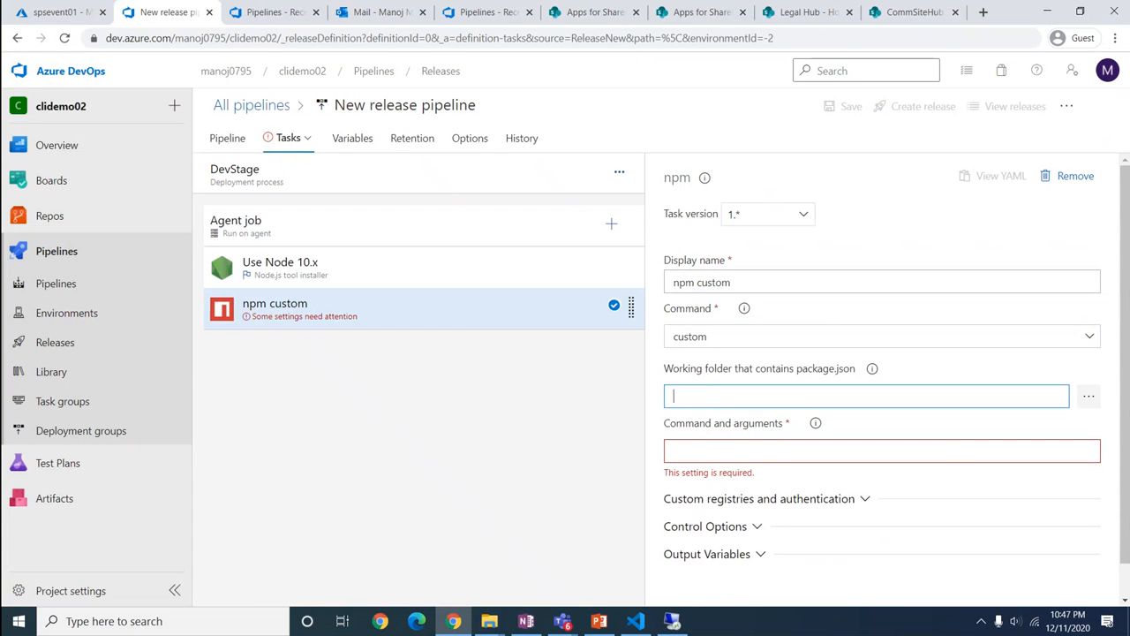
key(alt+Tab)
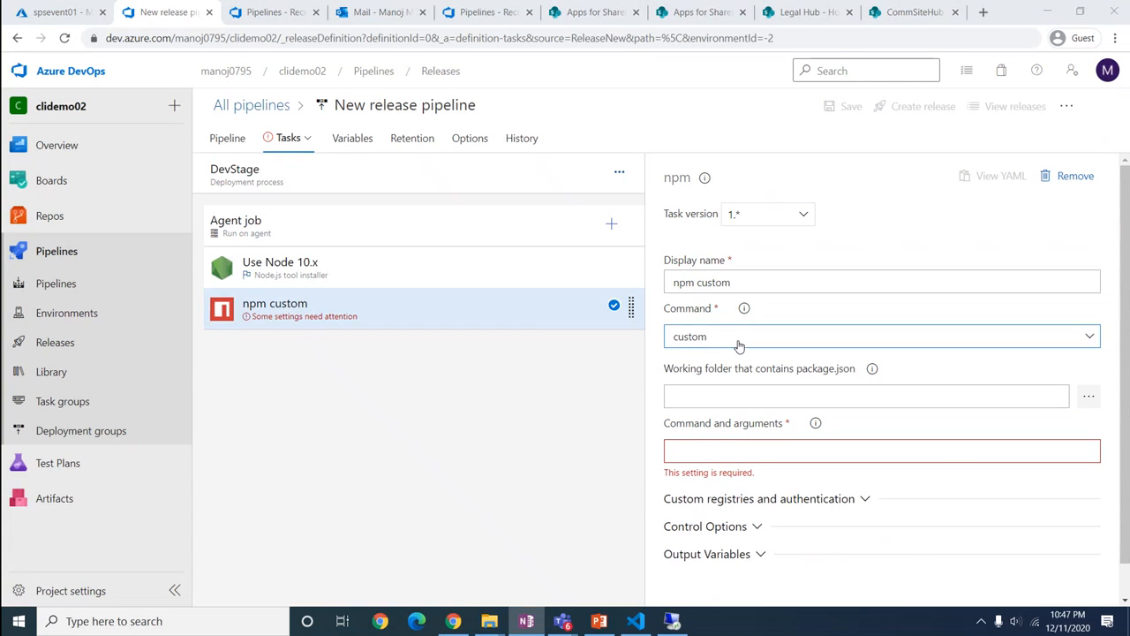
click(697, 396)
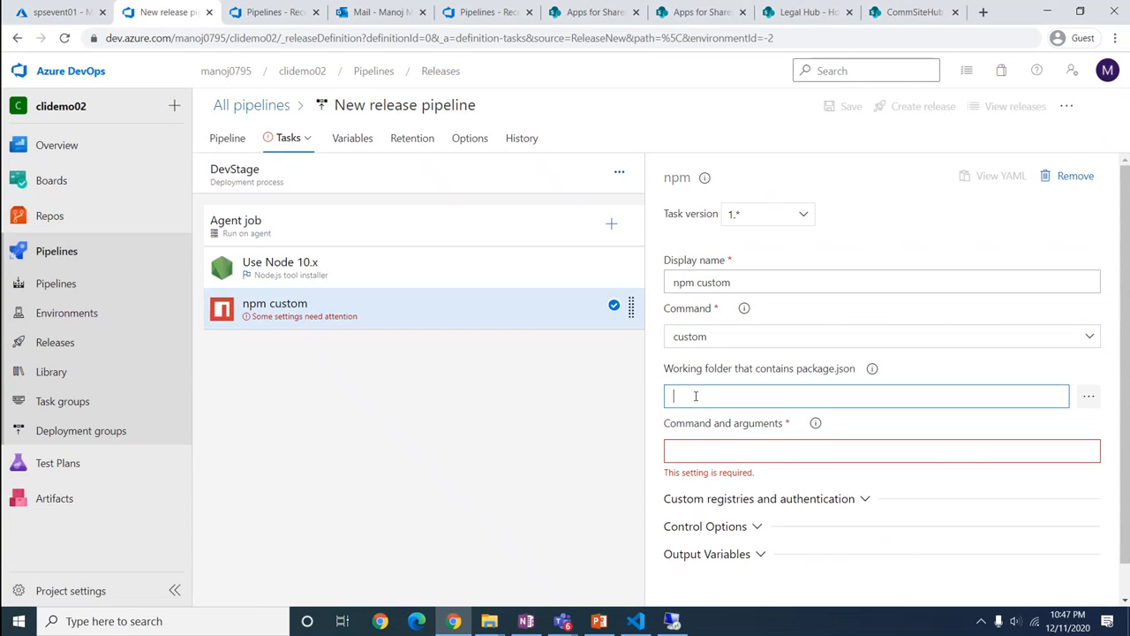
click(709, 451)
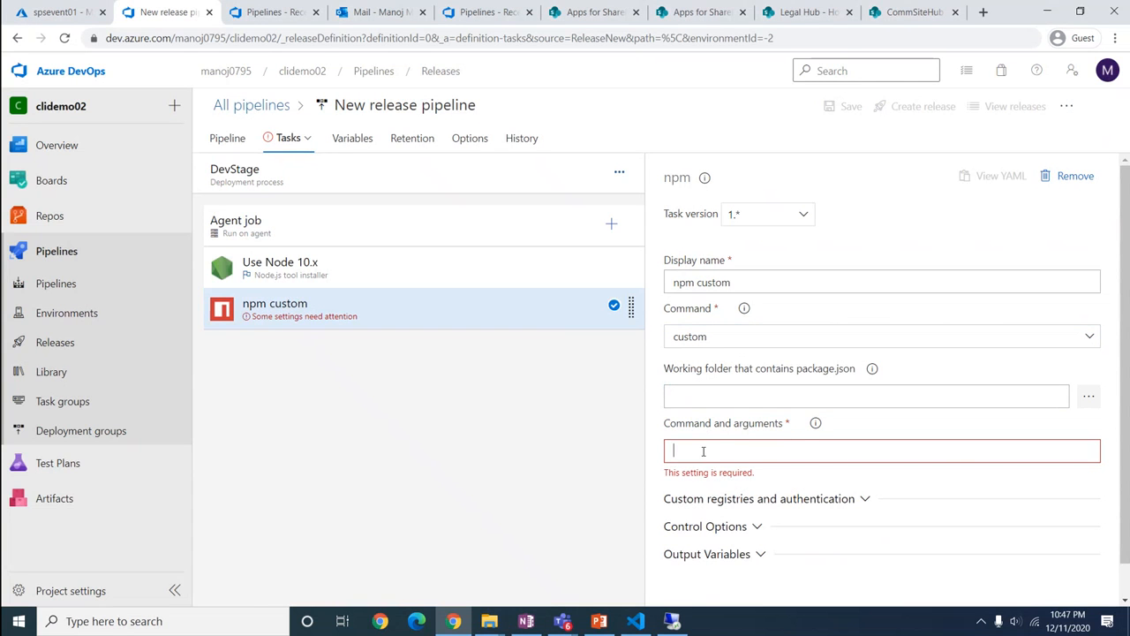
text(install -g @pnp/office365-cli)
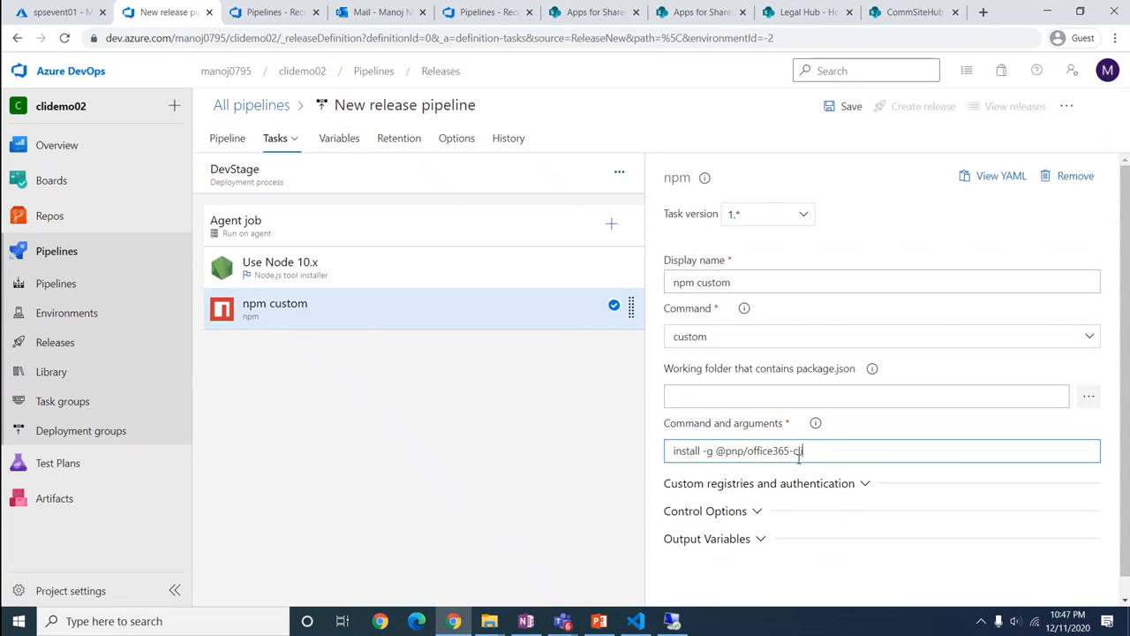
click(534, 469)
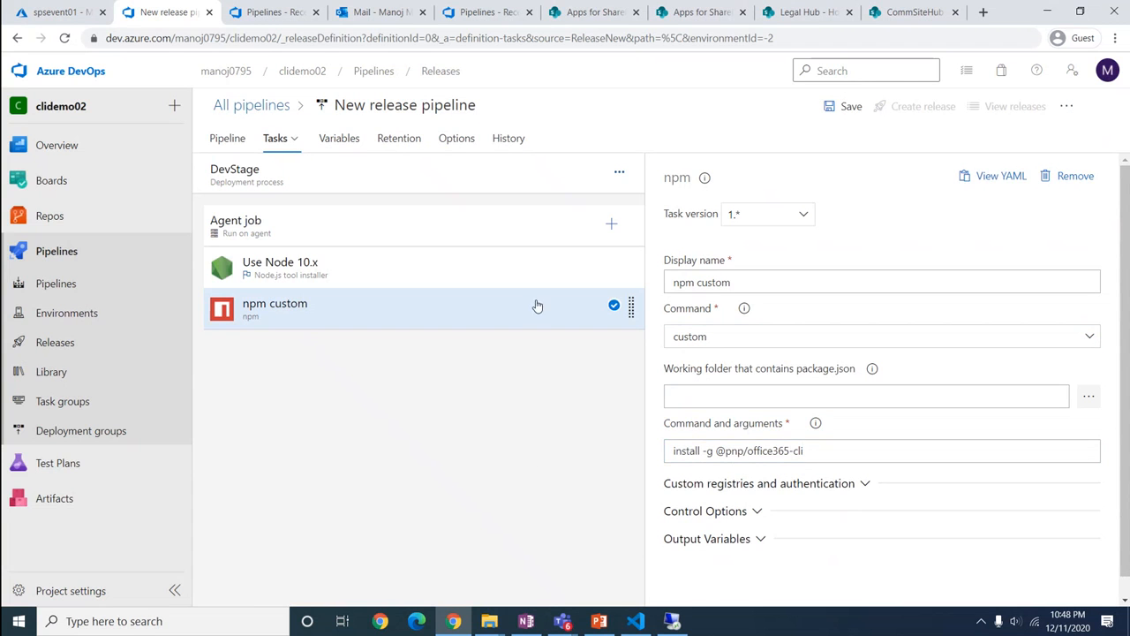
click(611, 226)
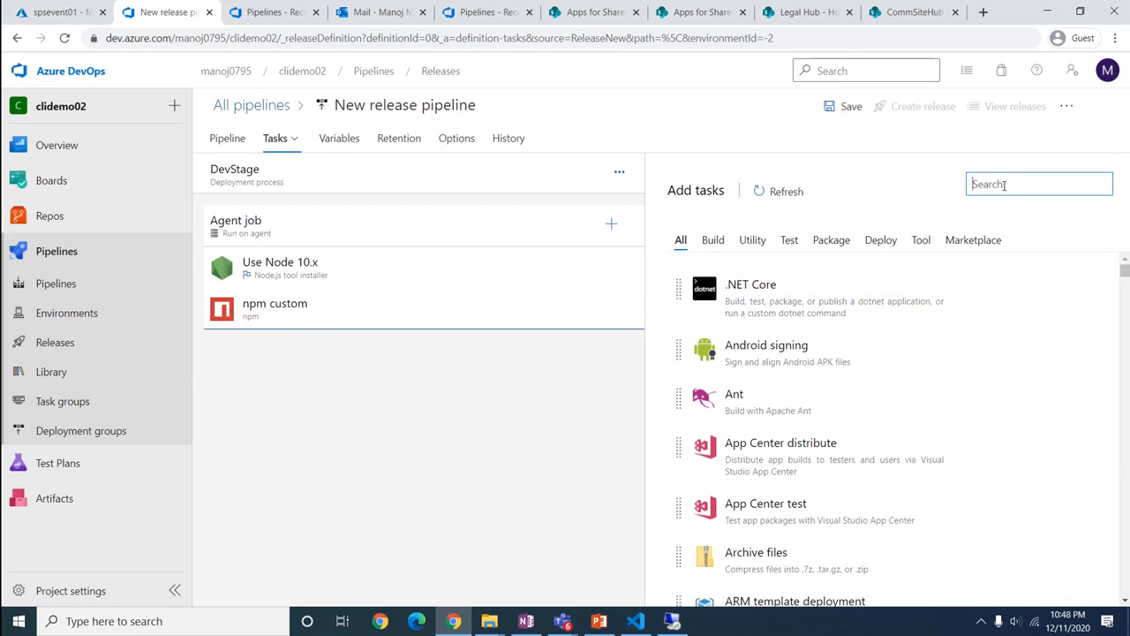
Add a Command line task to the agent job and name it 'Connect SPO Site'
text(command)
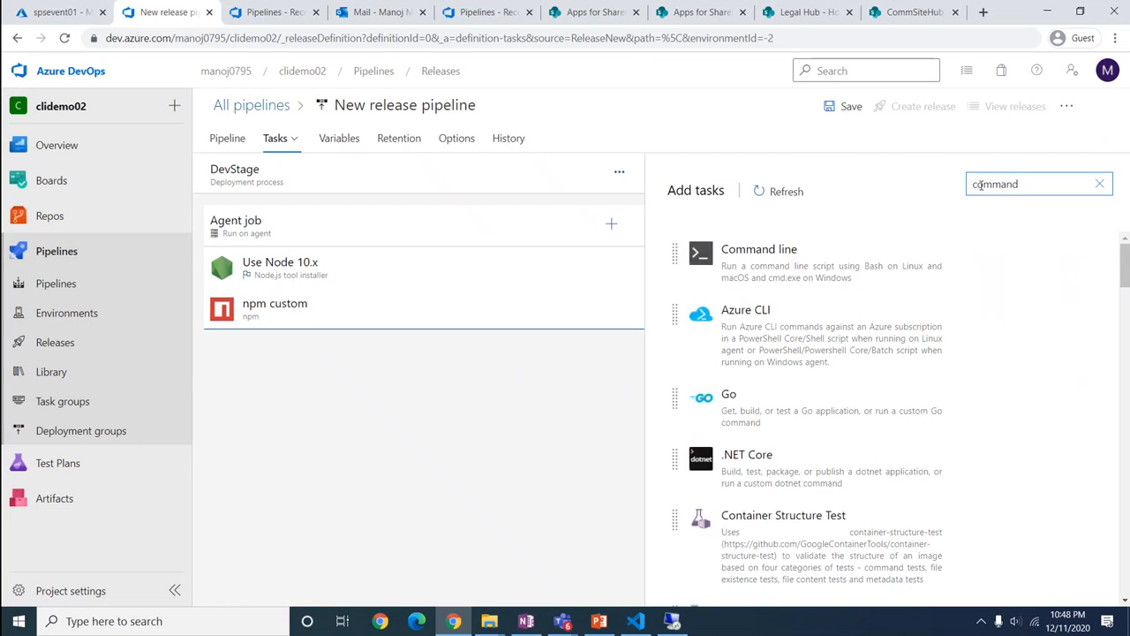
click(1051, 312)
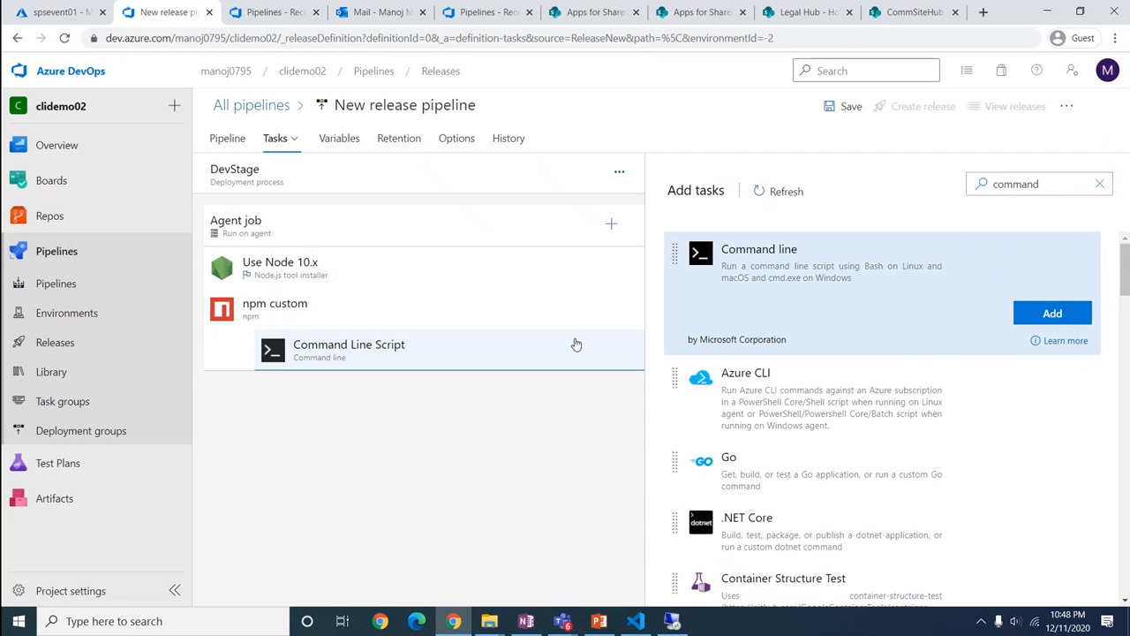
click(386, 358)
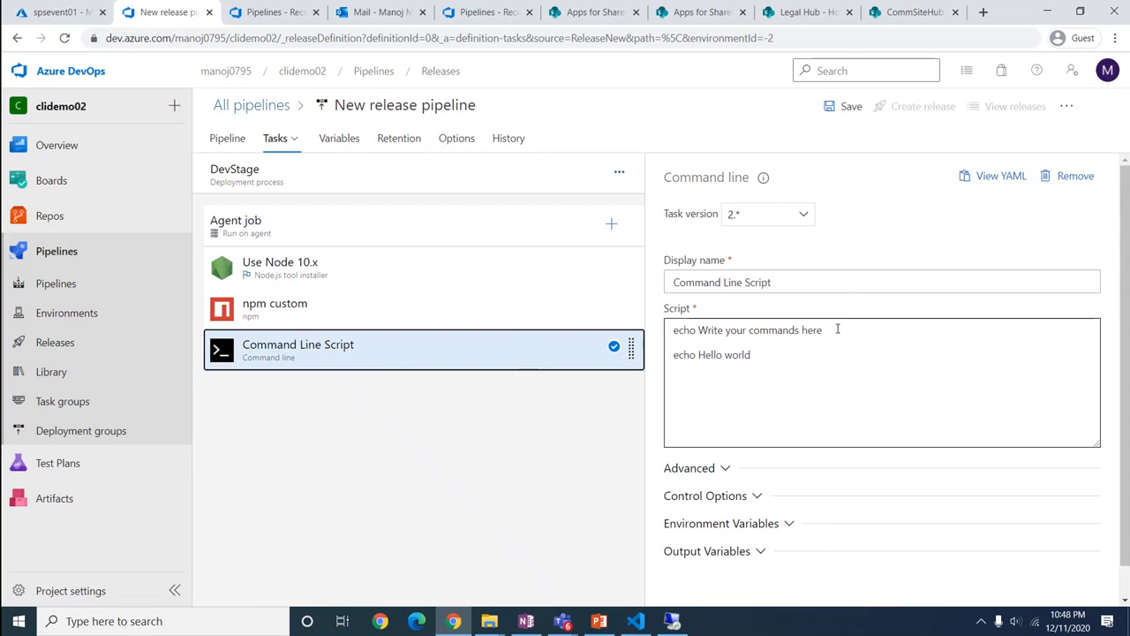
drag(780, 282, 660, 292)
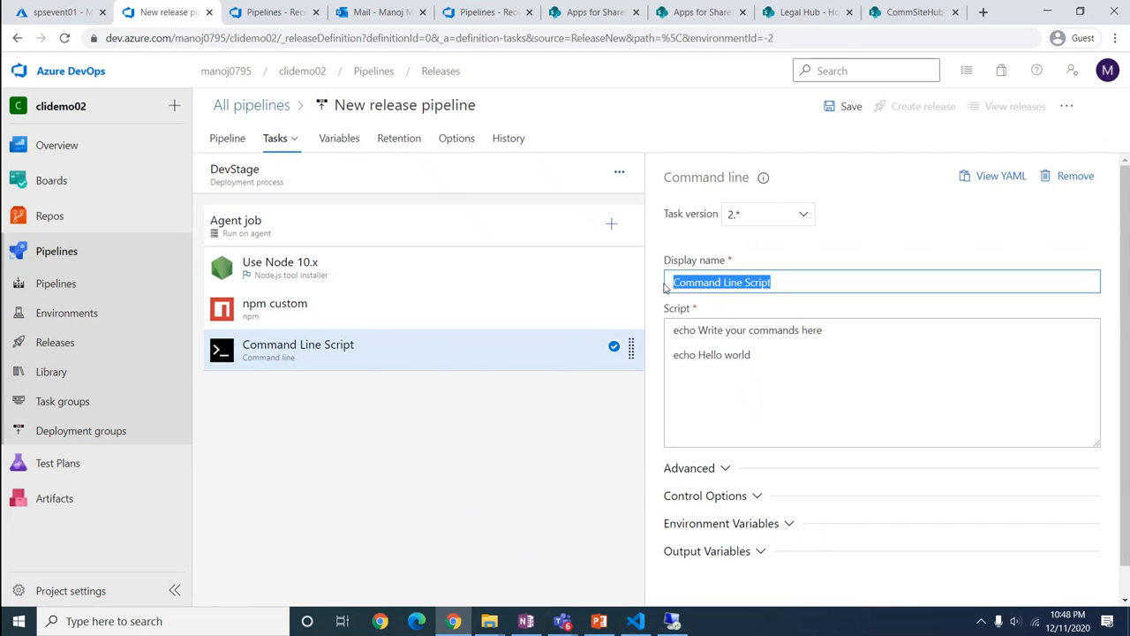
text(Connect)
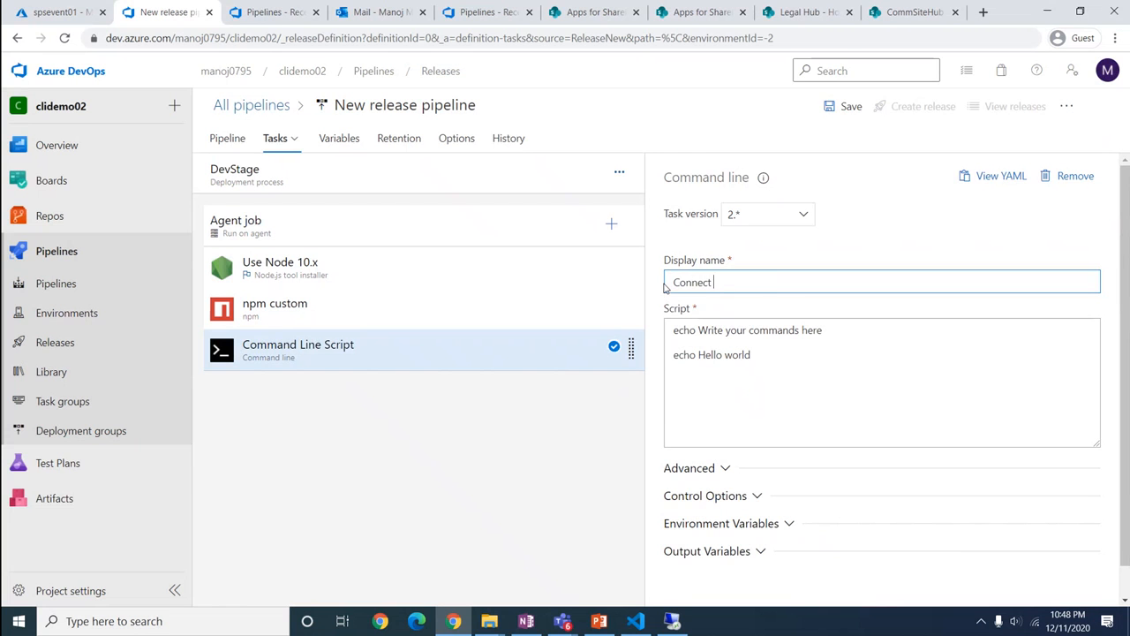
text( SPO Site)
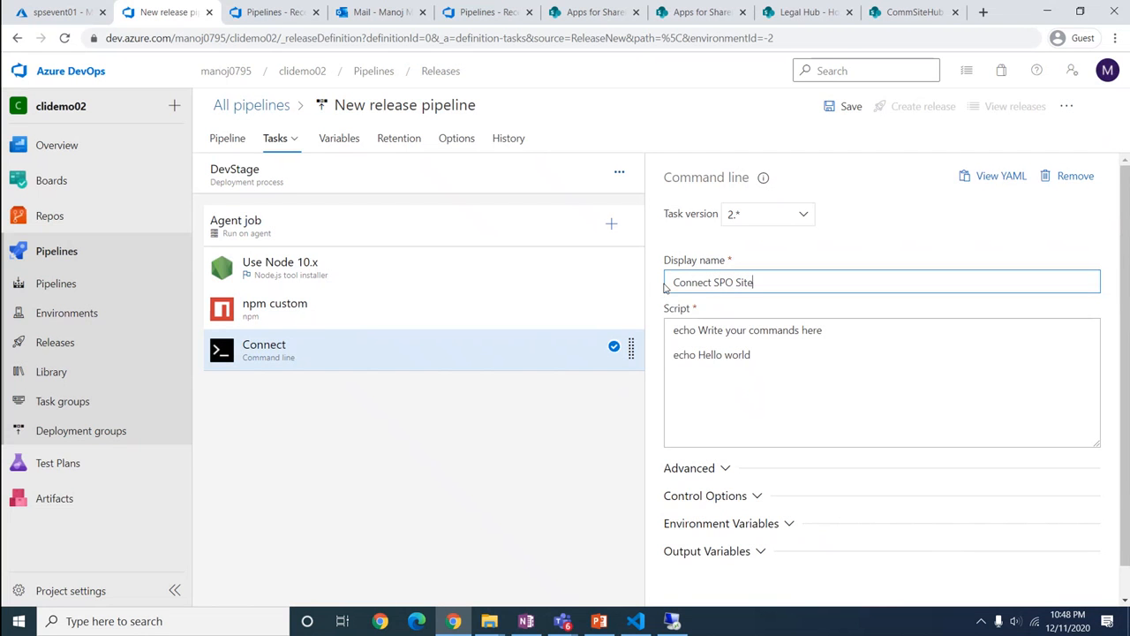
Replace its script with the o365 login command using tenant, catalogsite, username and password variables, removing the leading space
click(762, 394)
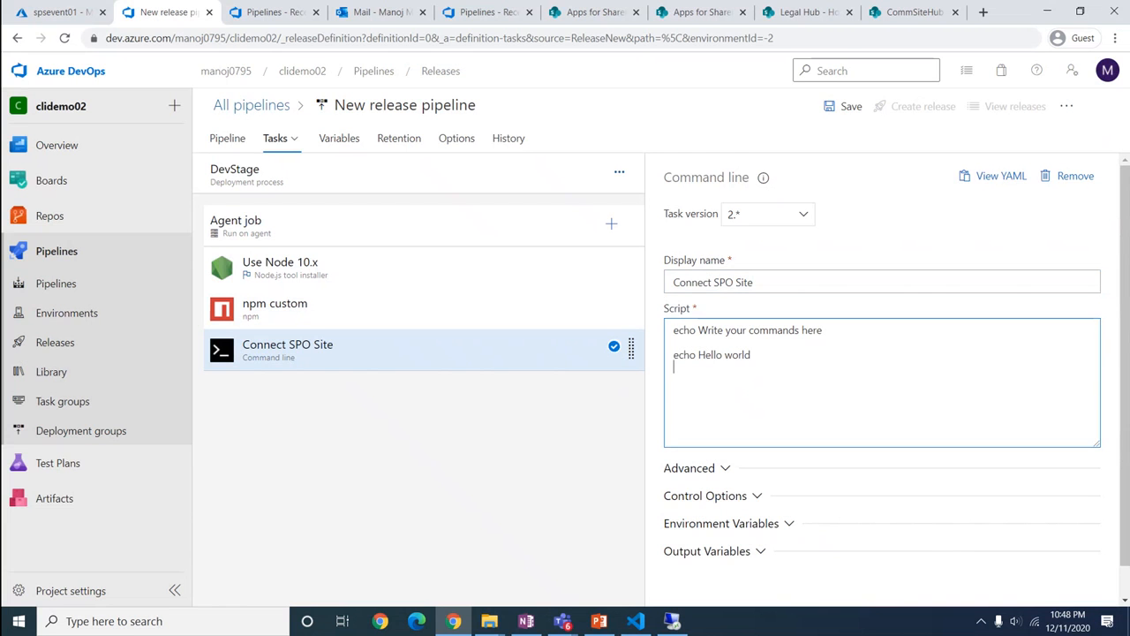
key(alt+Tab)
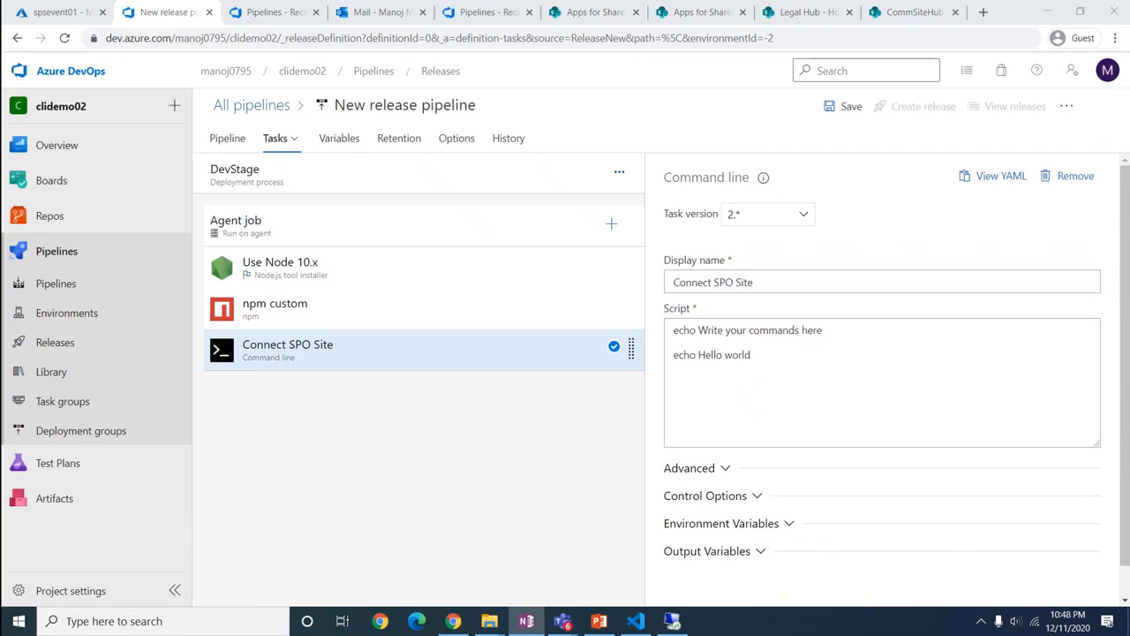
click(802, 369)
key(ctrl+a)
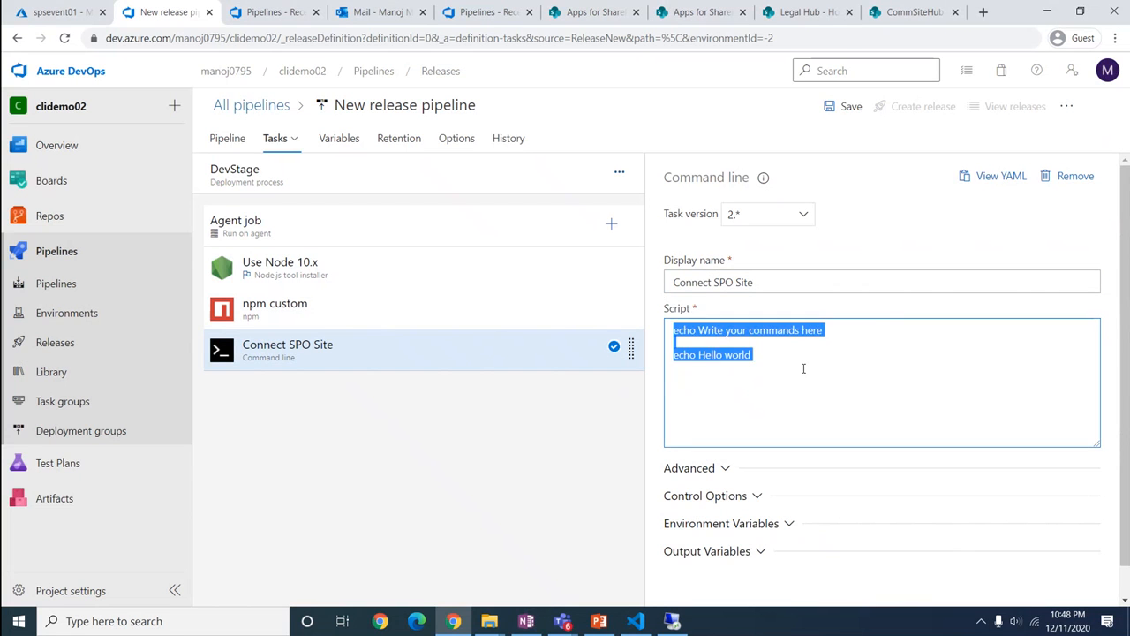
key(ctrl+v)
drag(718, 330, 614, 334)
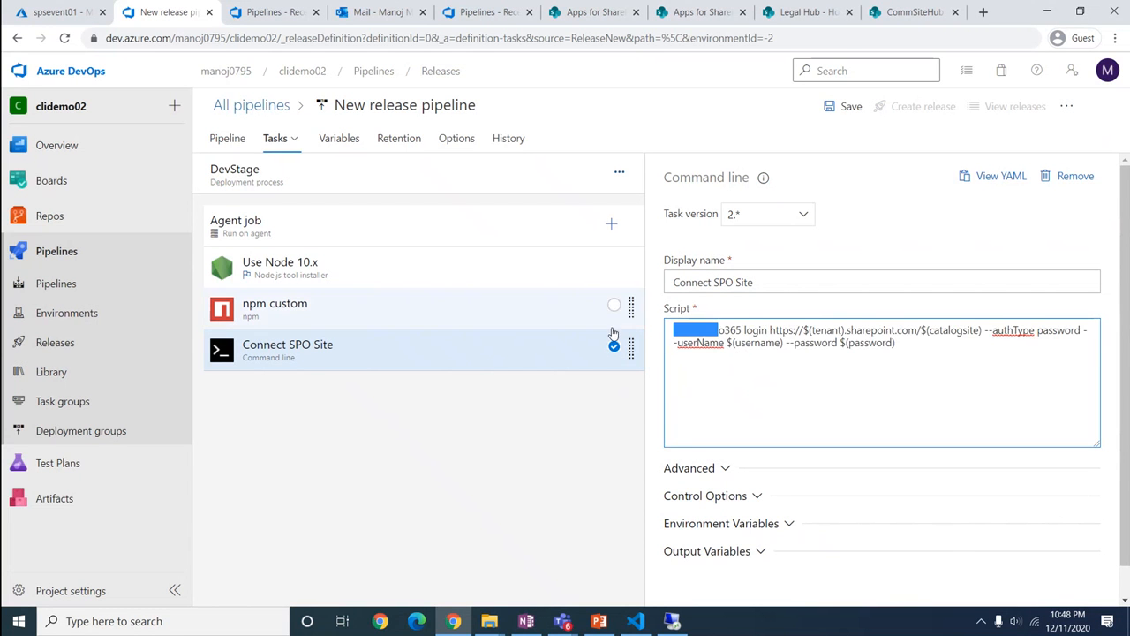
key(BackSpace)
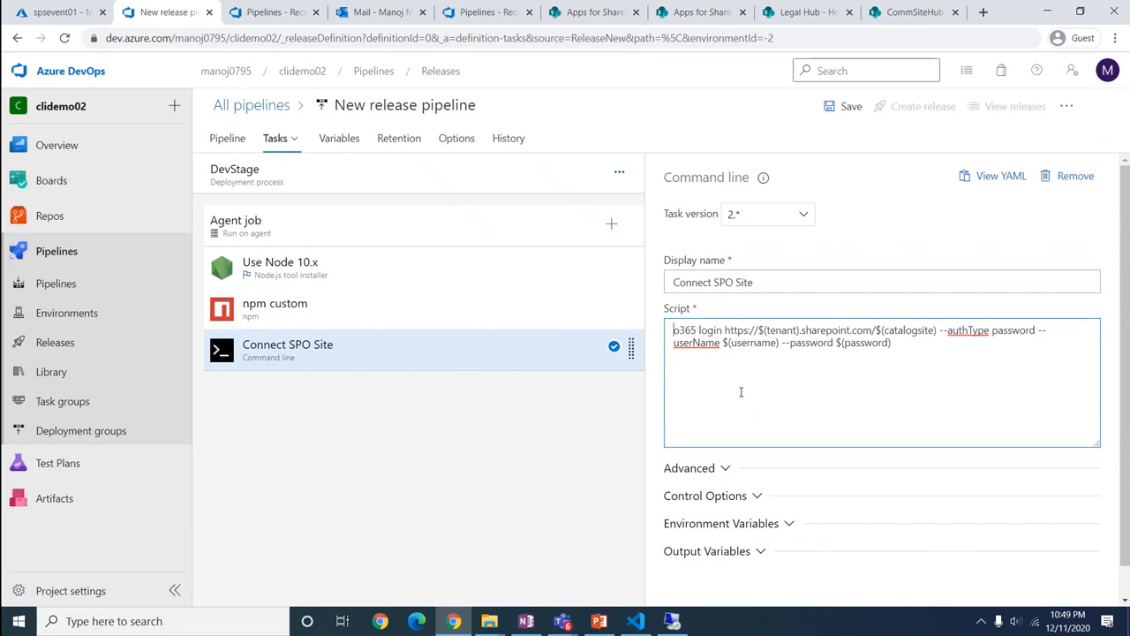
Add another Command line task to the agent job and name it 'SPO ADD Solution'
click(612, 227)
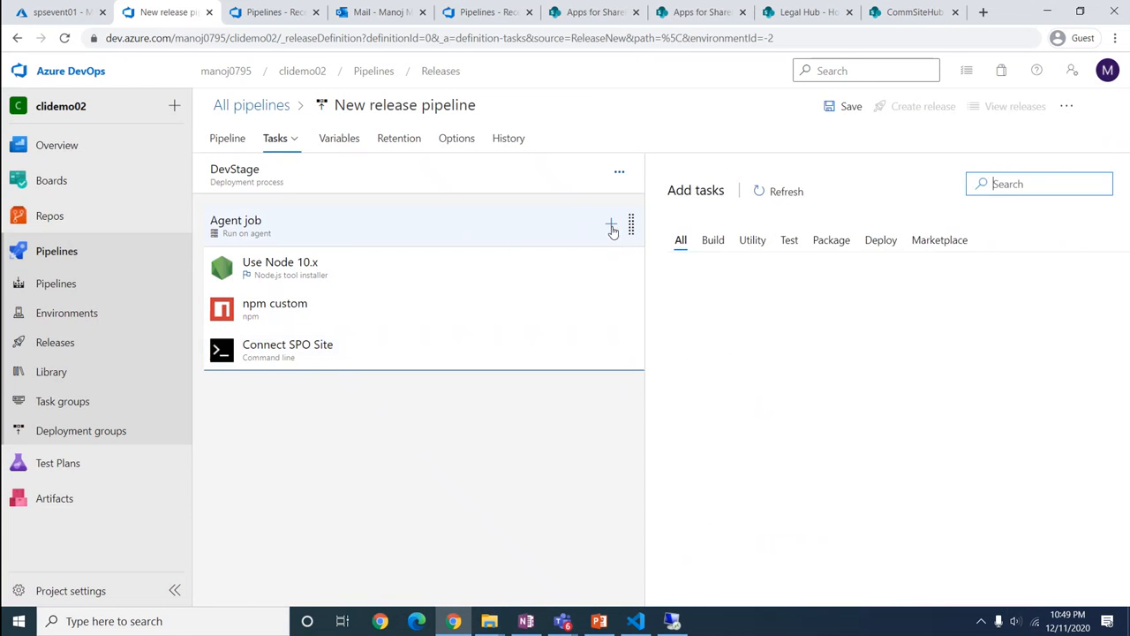
text(co)
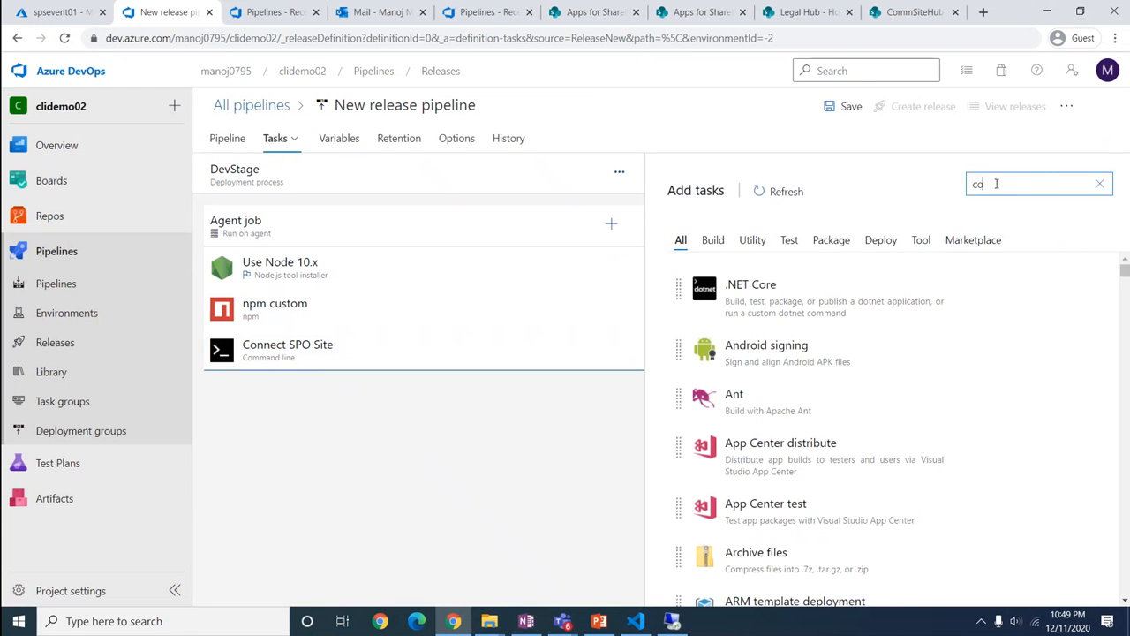
text(mmand)
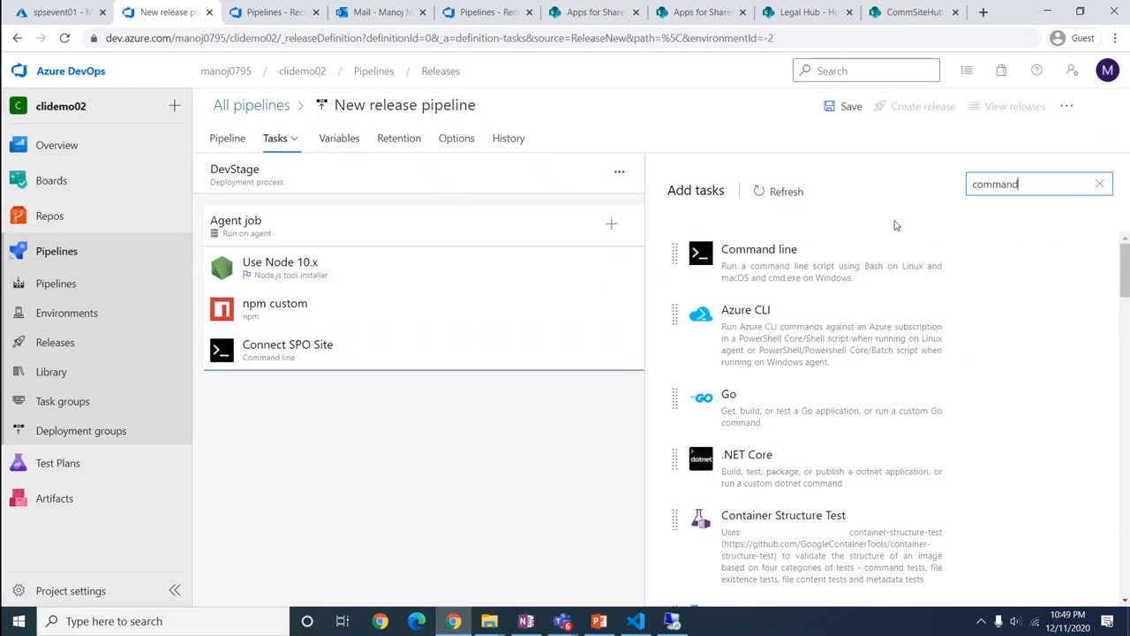
click(760, 264)
click(1023, 320)
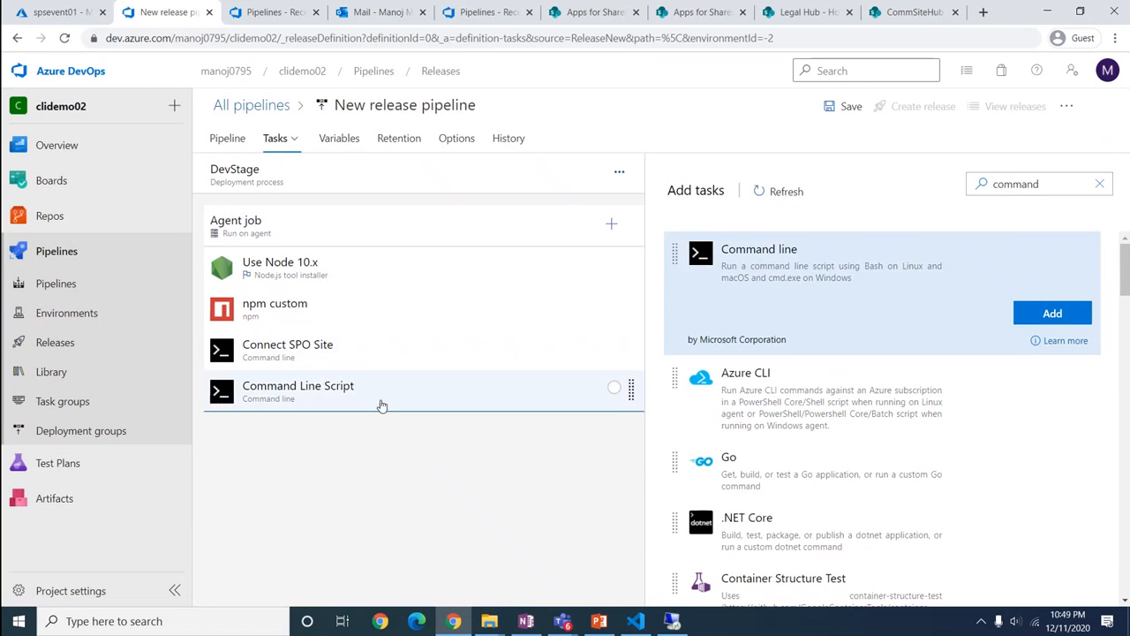
click(361, 389)
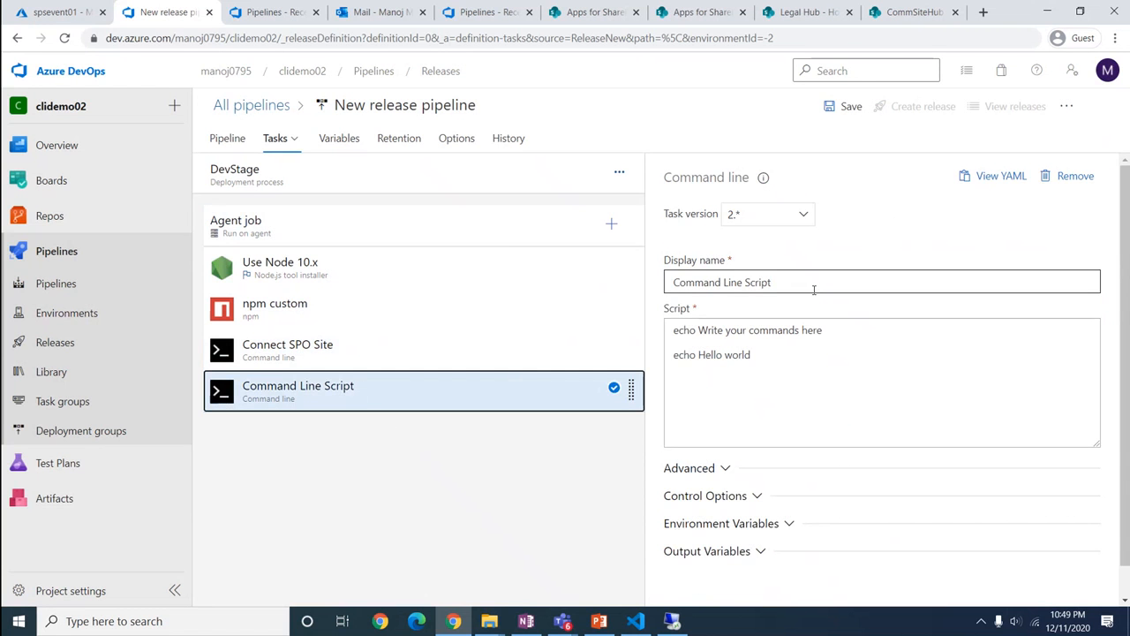
drag(811, 290, 671, 276)
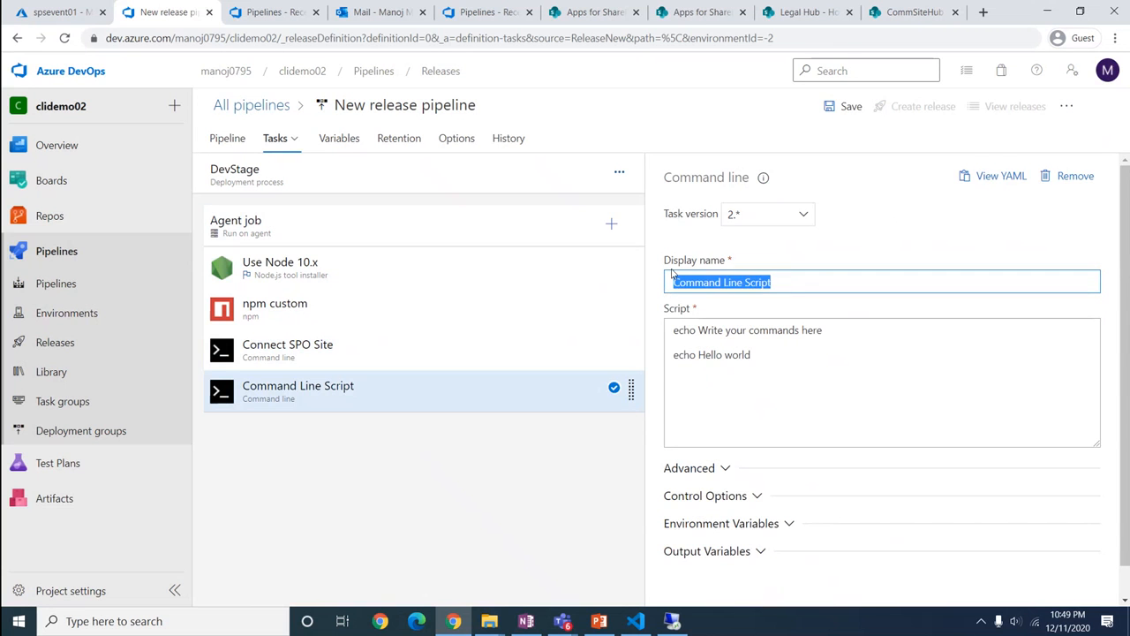
text(A)
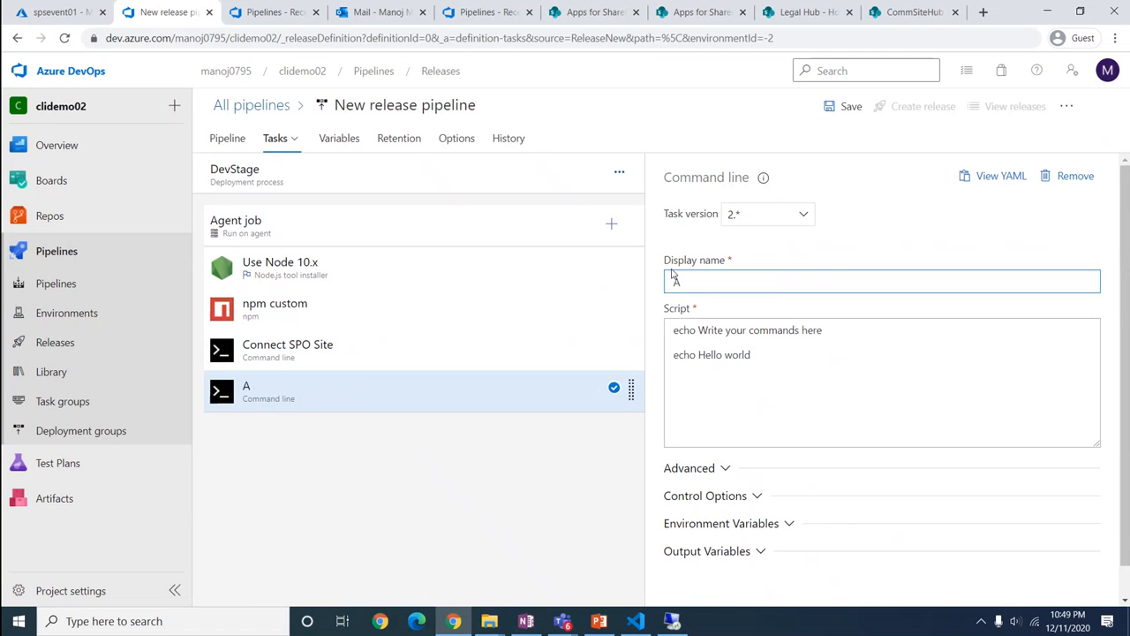
key(BackSpace)
text(SPO ADD Solution)
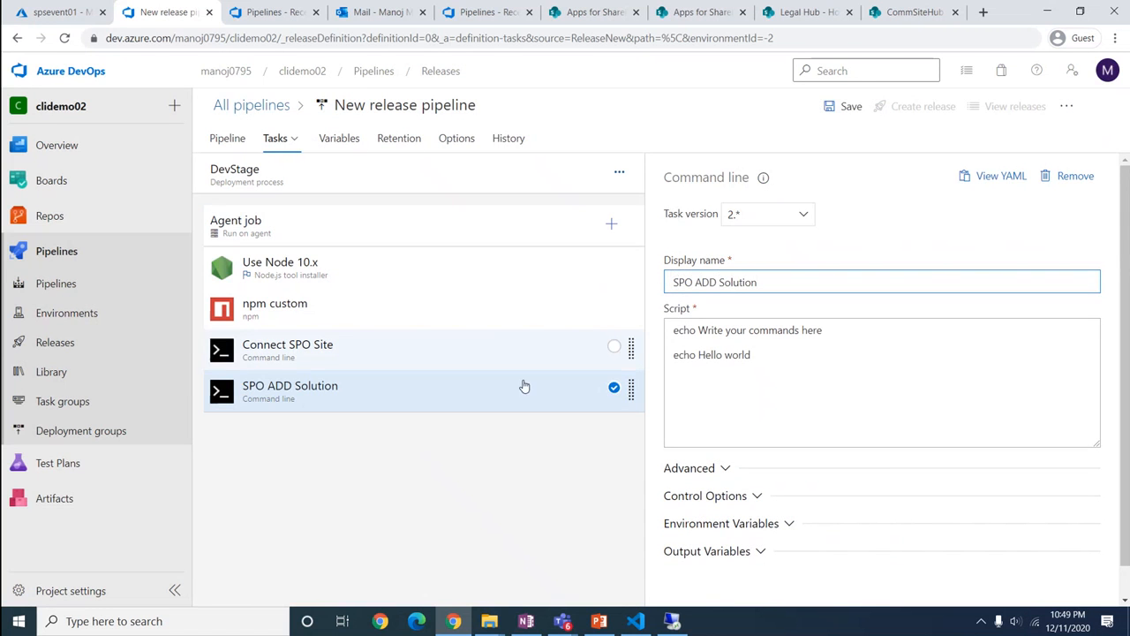
Replace its script with the o365 spo app add command for clidemo-02.sppkg at sitecollection scope
click(802, 421)
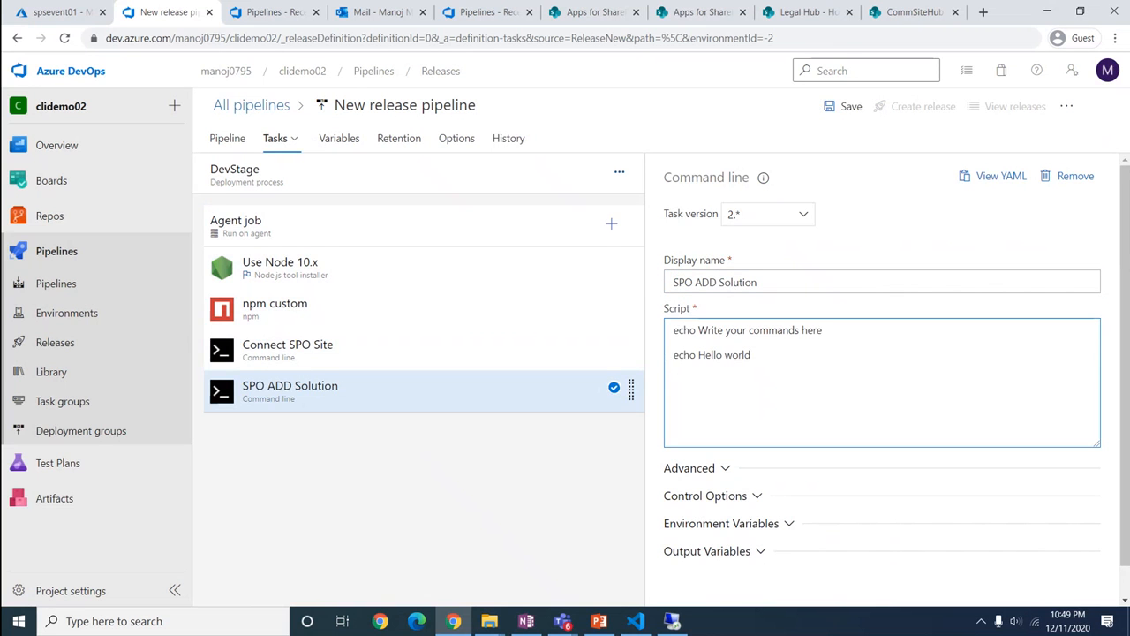
key(alt+Tab)
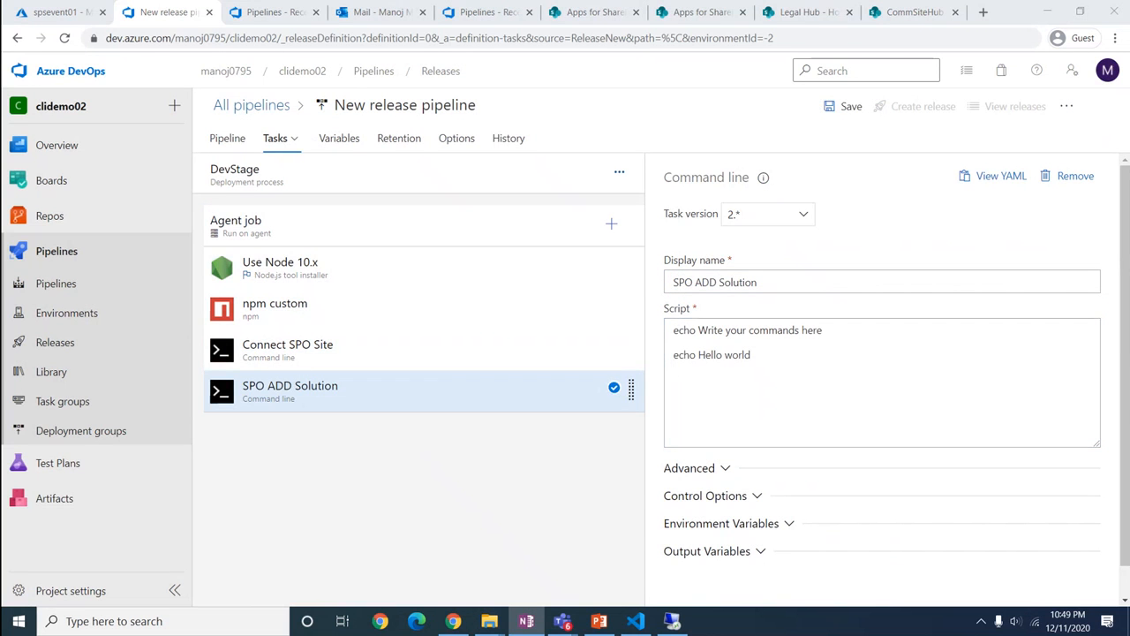
click(901, 399)
key(ctrl+a)
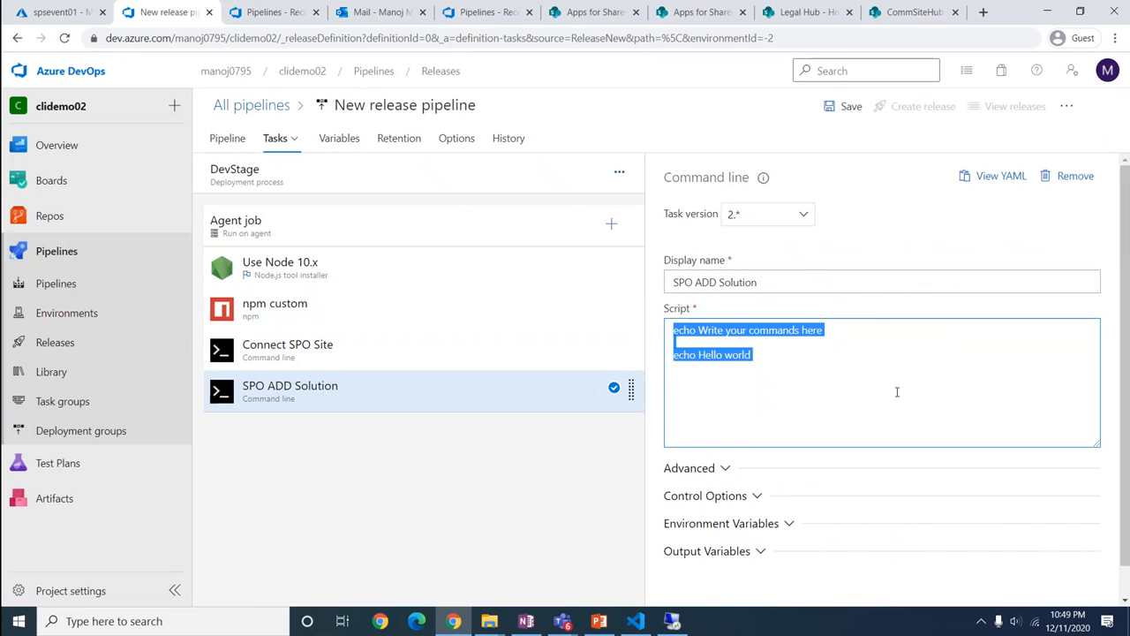
text(o365 spo app add -p $(System.DefaultWorkingDirectory)/_SPFx-AutomateDeployment-CI/drop/drop/sharePoint/solution/clidemo-02.sppkg --overwrite --appCatalogUrl https://$(tenant).sharepoint.com/$(Devcatalogsite) --scope sitecollection)
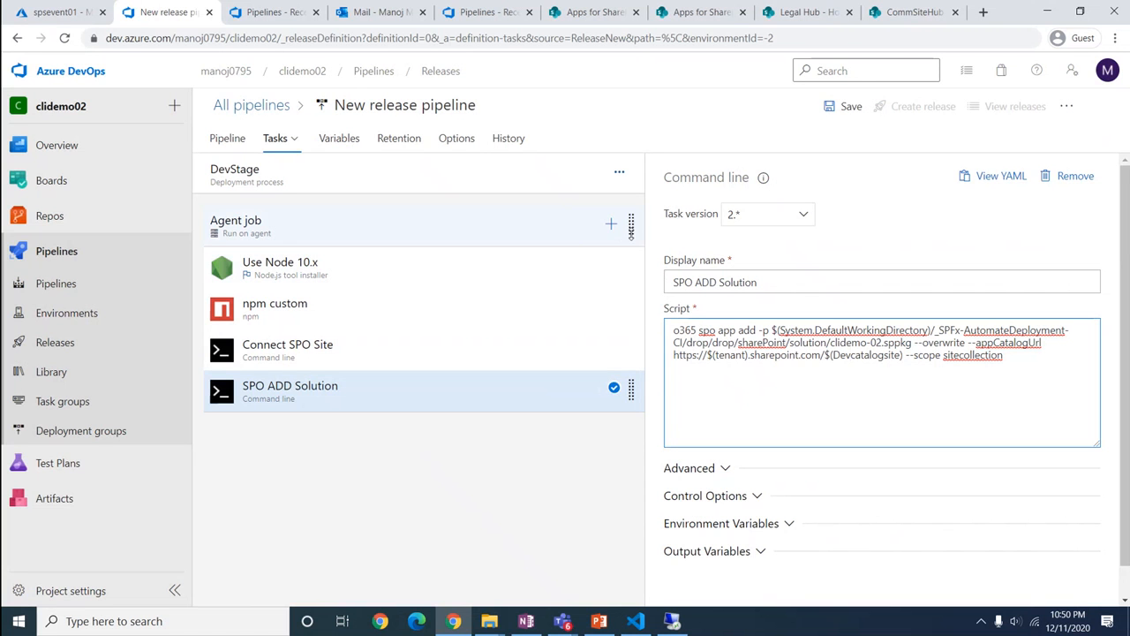
Add a third Command line task and name it 'SPO Deploy Solution'
click(612, 227)
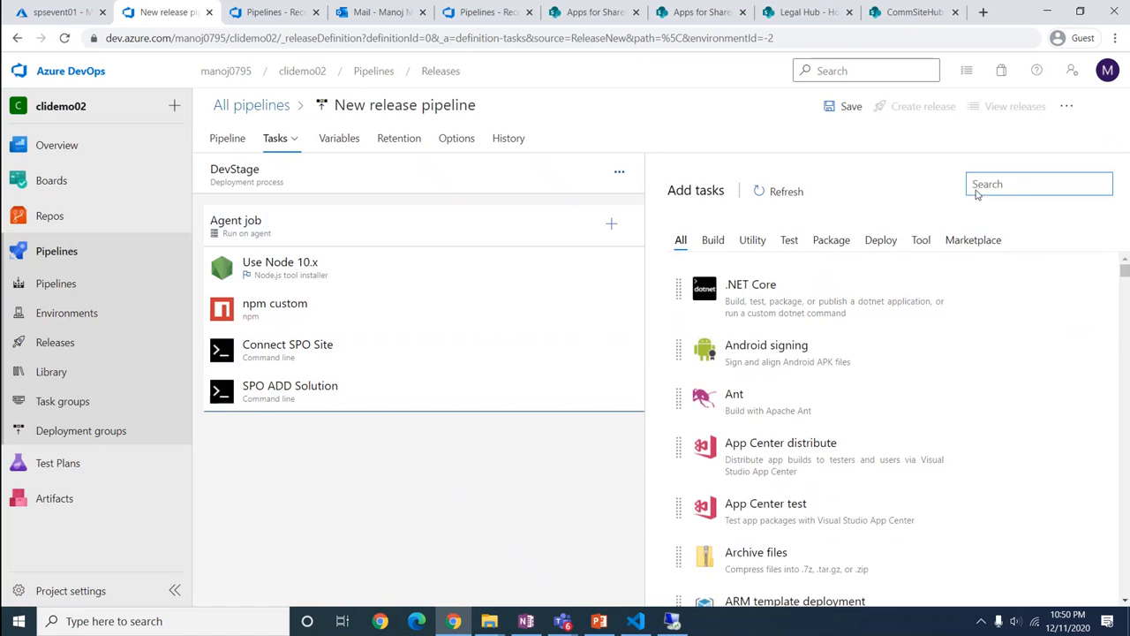
text(command)
click(811, 276)
click(1028, 312)
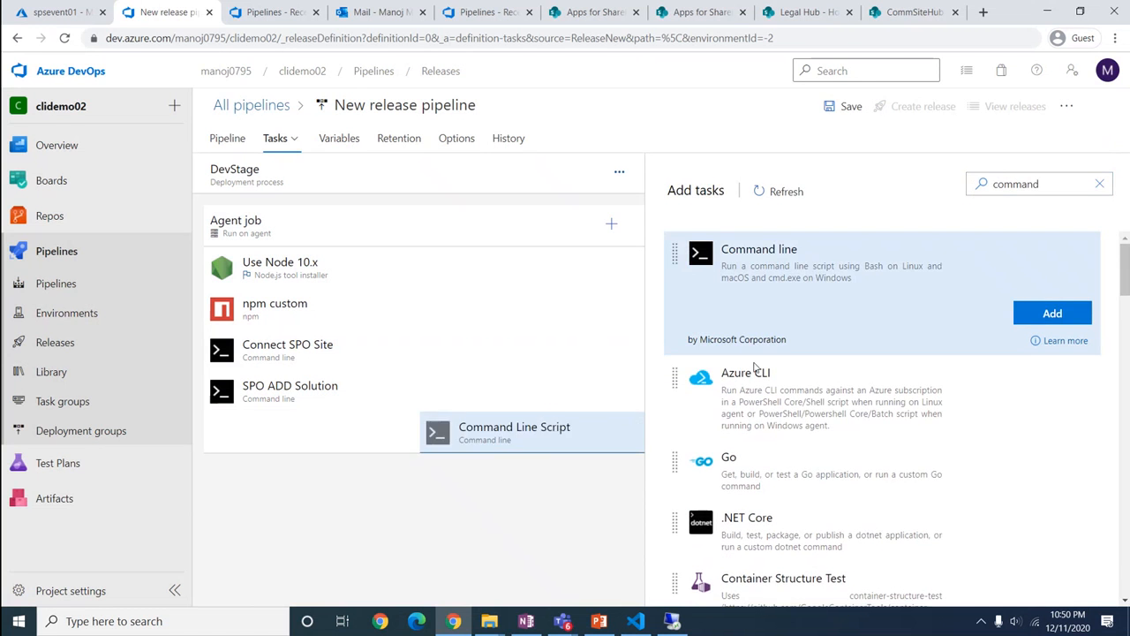
click(285, 451)
triple_click(788, 284)
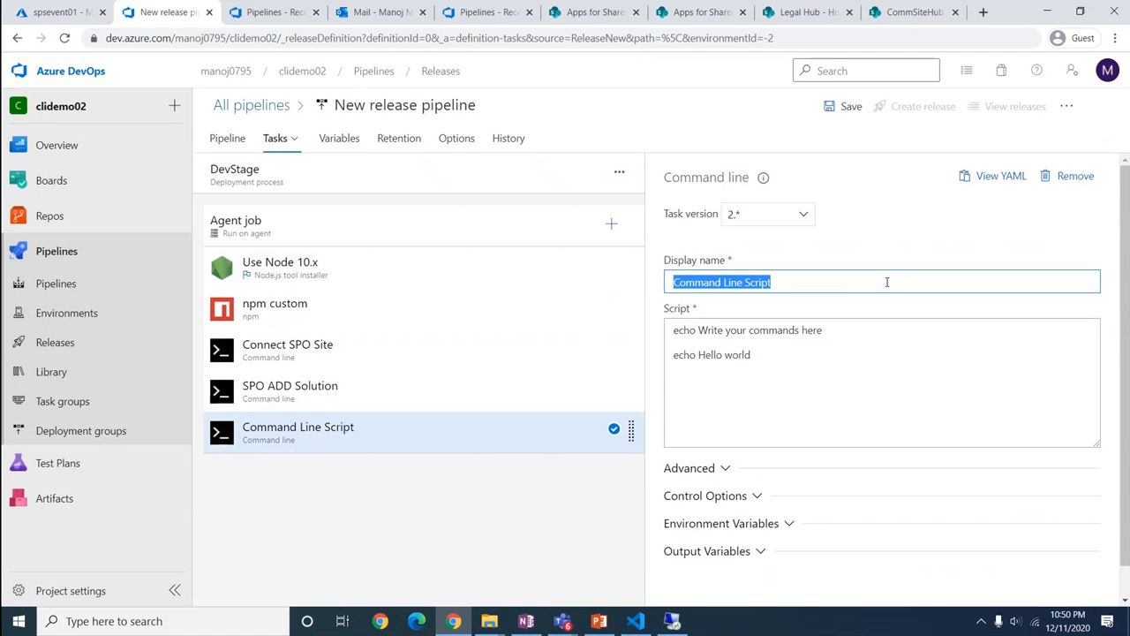
text(SPO)
text(D)
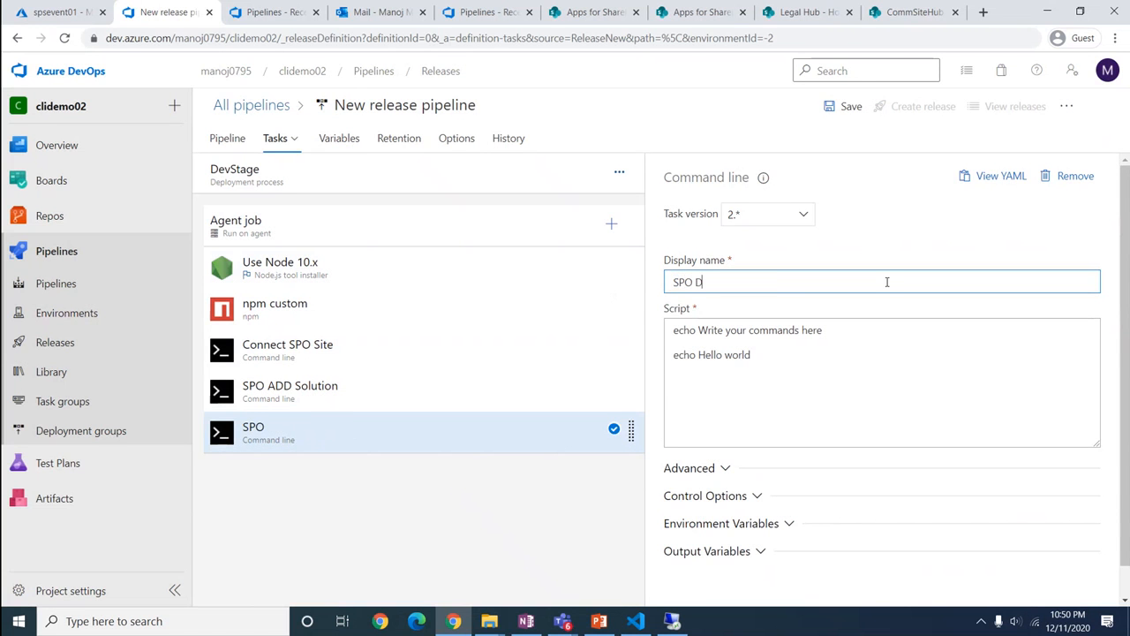
text(eploy Solution)
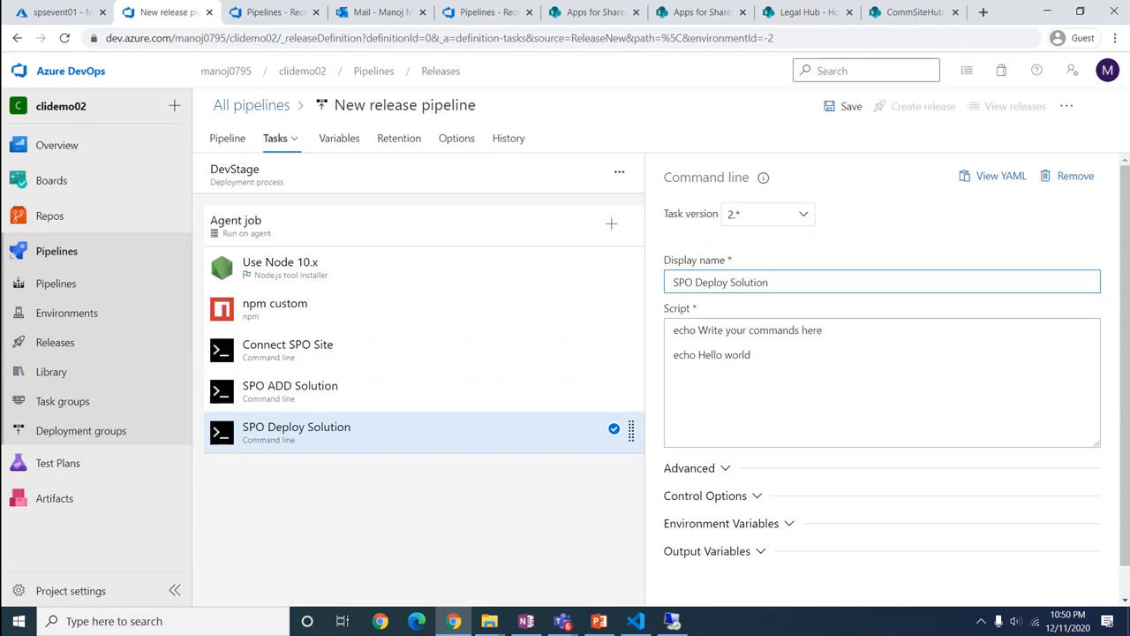
Replace its script with the o365 spo app deploy command, removing the leading space before o365
key(alt+Tab)
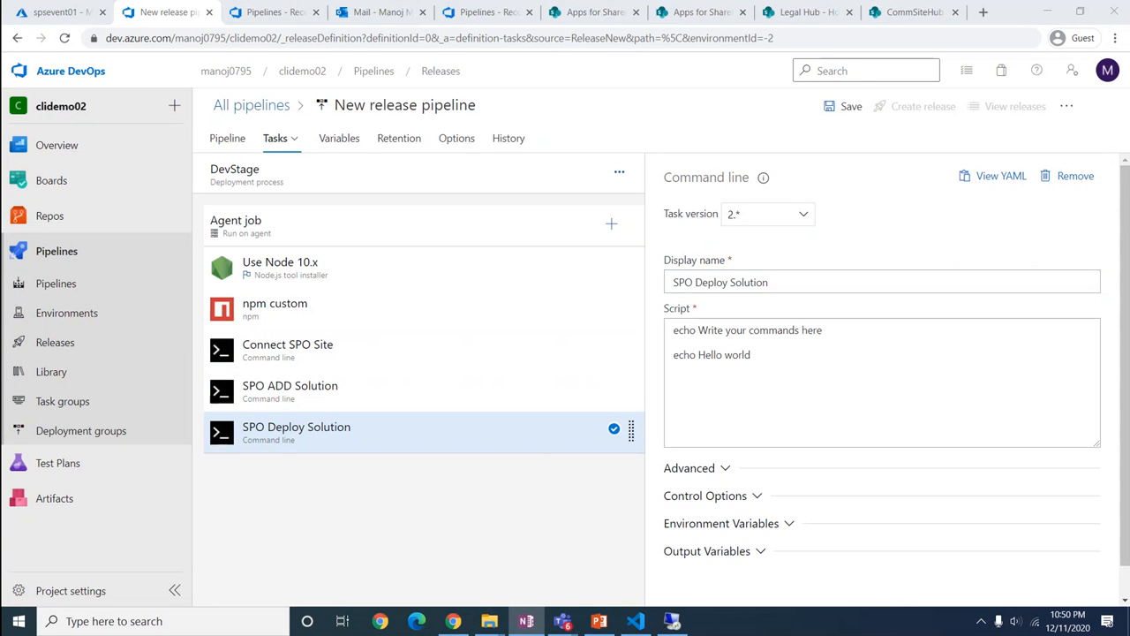
click(873, 386)
key(ctrl+a)
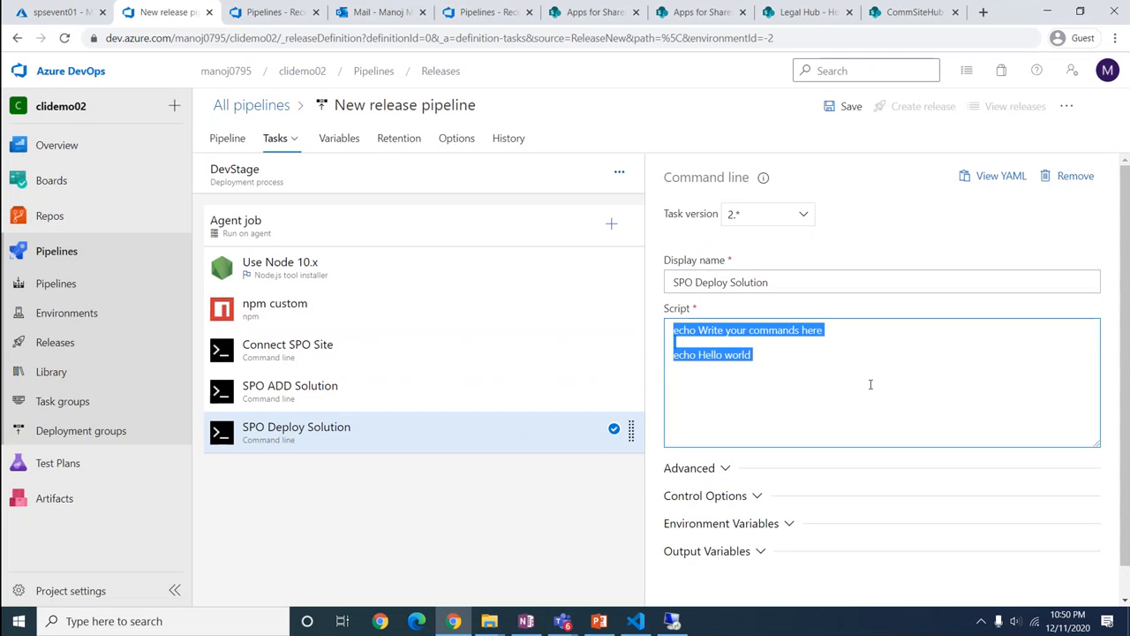
text(o365 spo app deploy --name clidemo-02.sppkg --appCatalogUrl https://$(tenant).sharepoint.com/$(Devcatalogsite) --scope sitecollection)
double_click(713, 330)
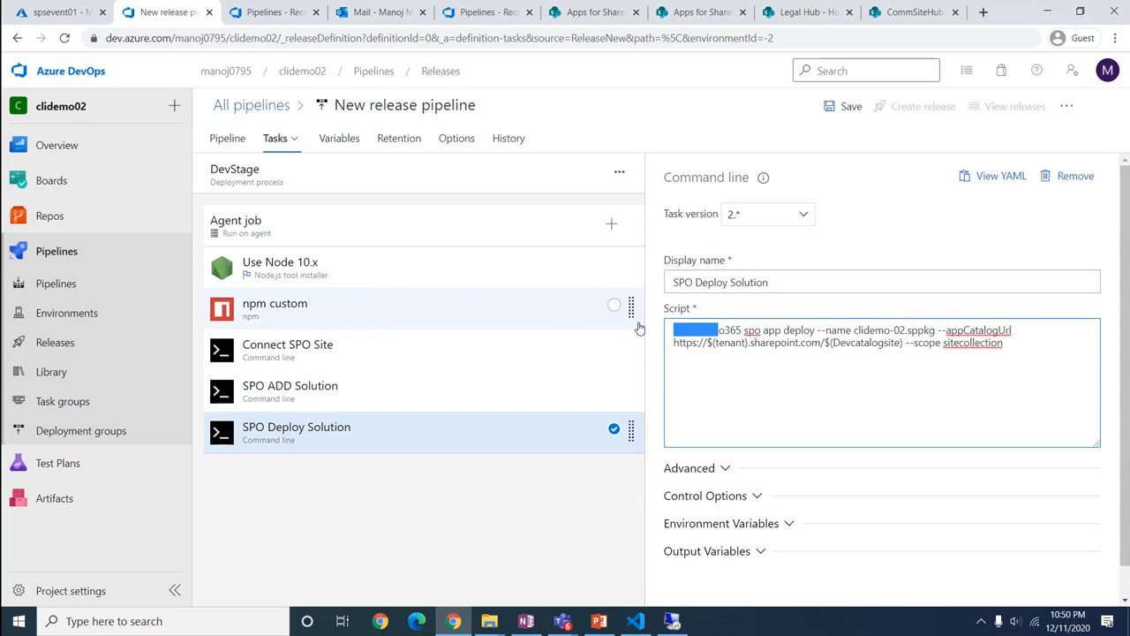
key(BackSpace)
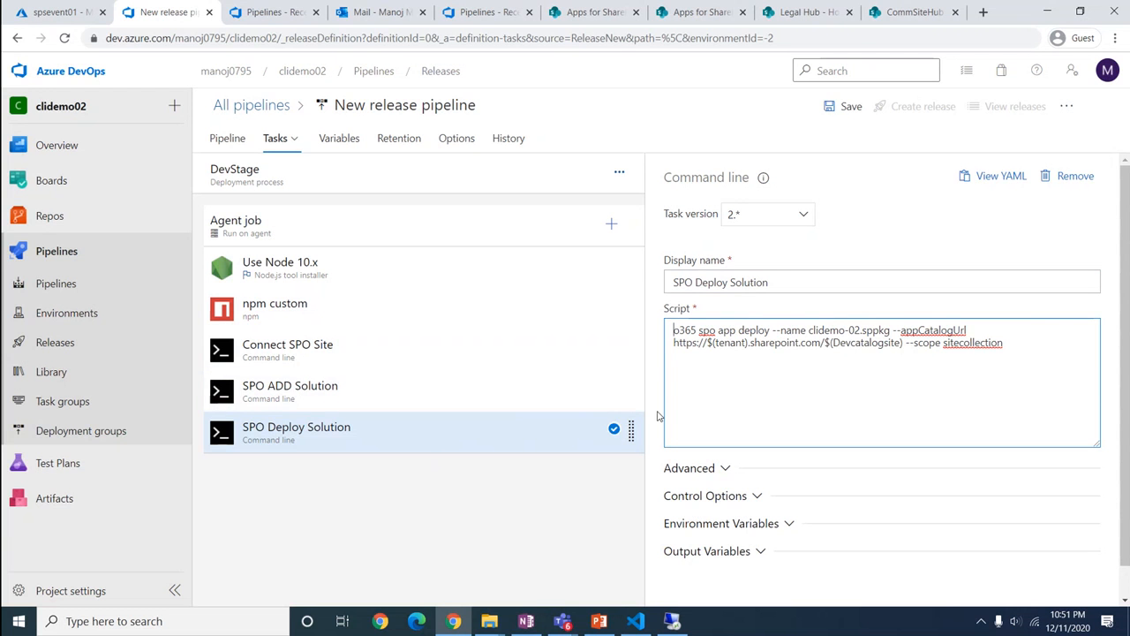
Review the SPO ADD Solution script, then save the pipeline with the comment 'Initial creation'
click(369, 387)
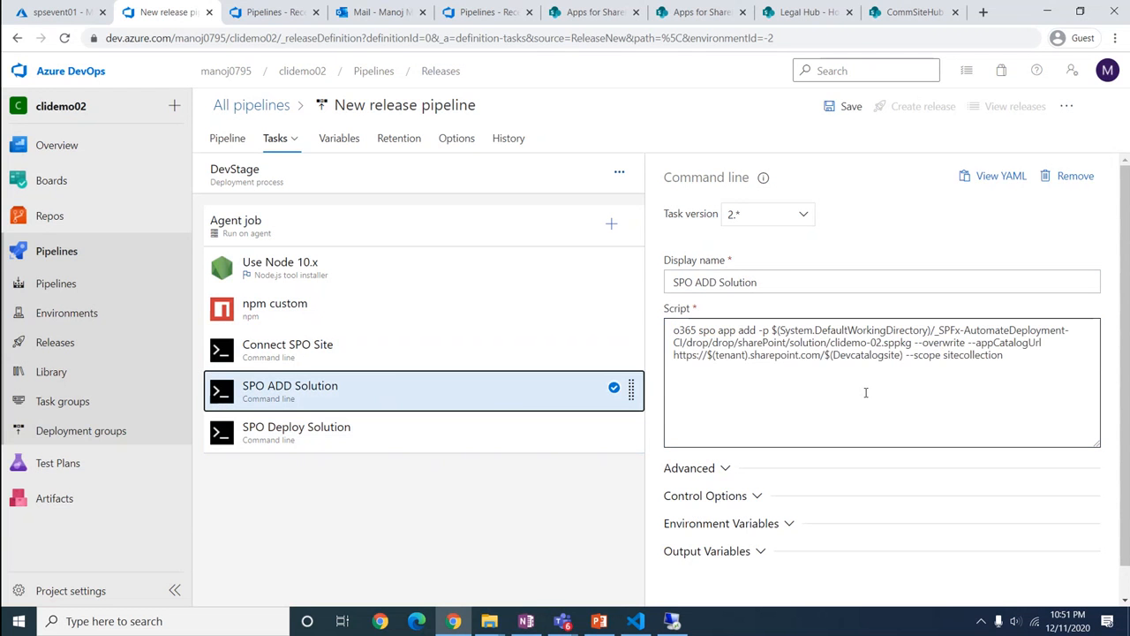
double_click(730, 355)
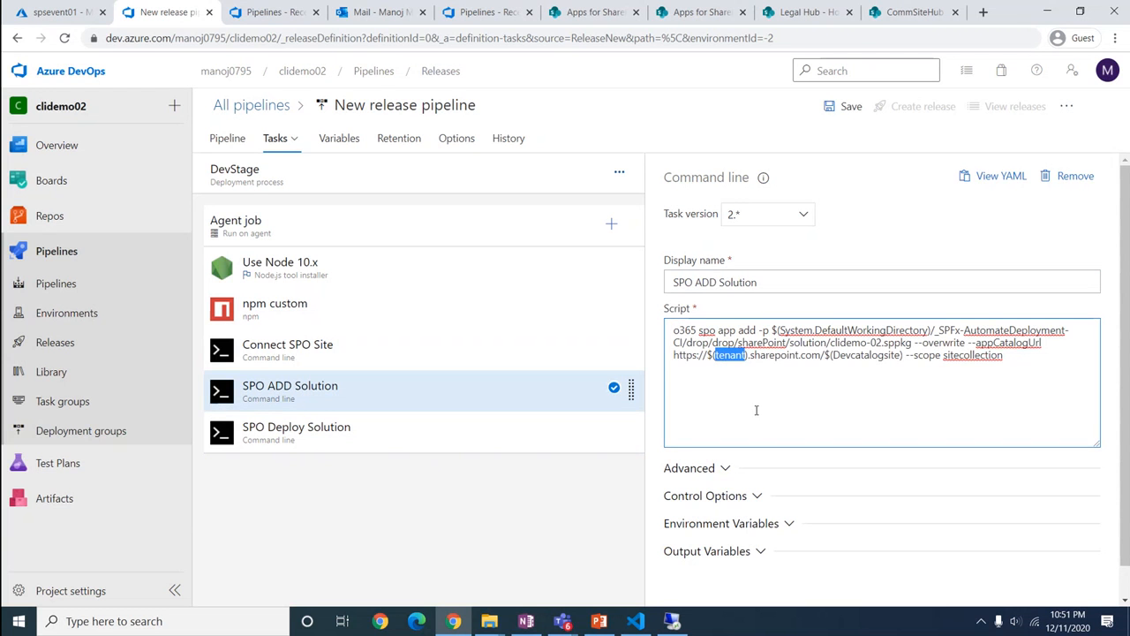
click(847, 109)
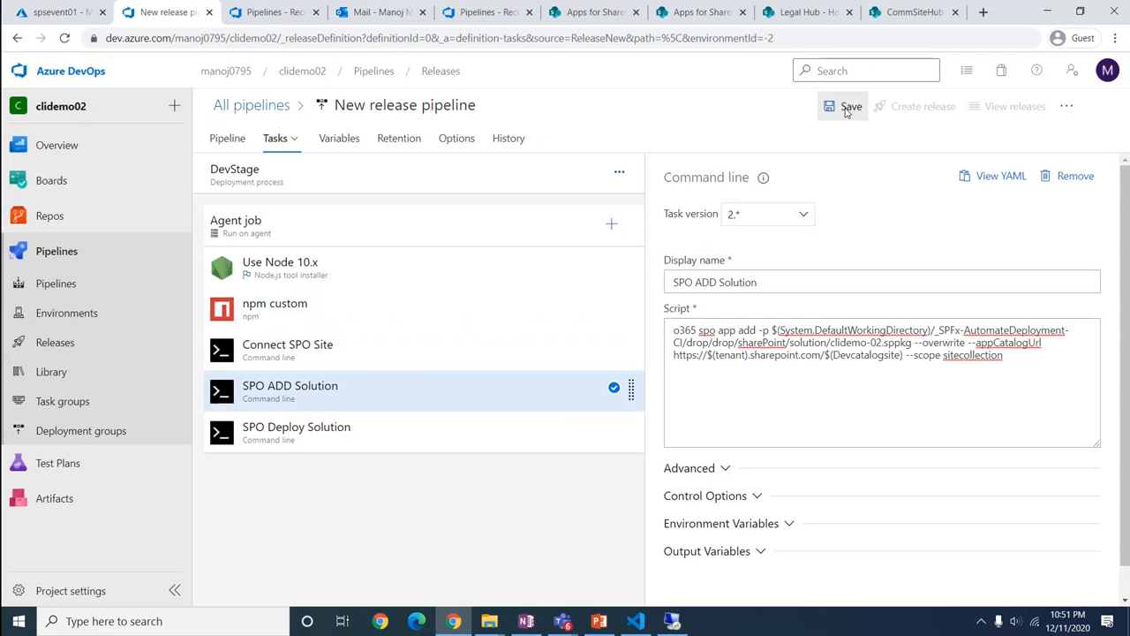
click(484, 371)
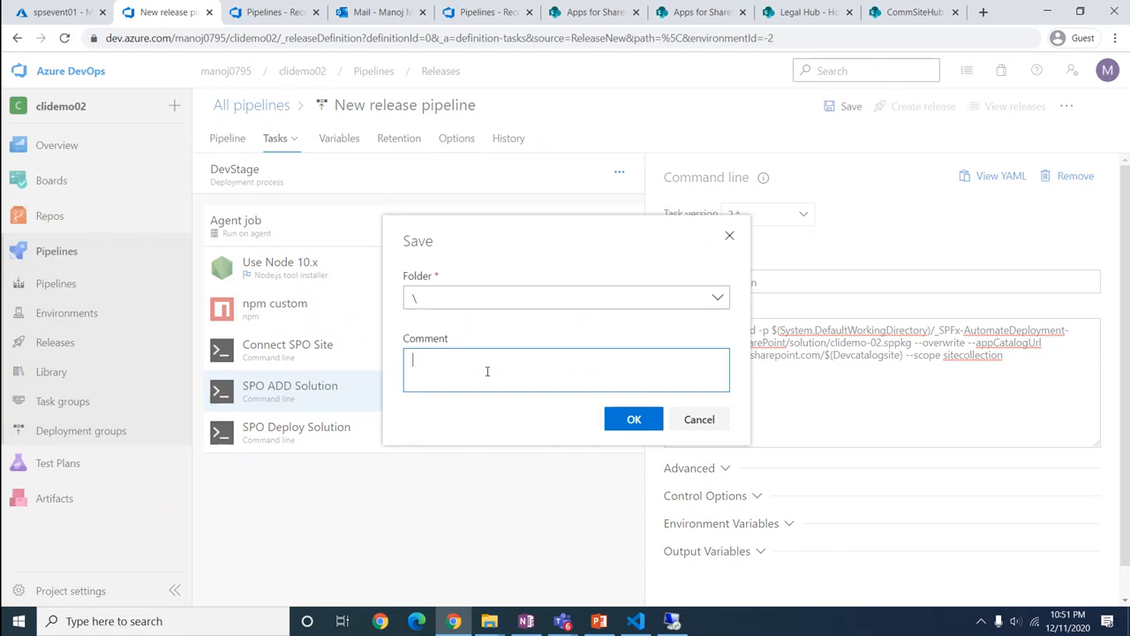
text(Inital)
key(BackSpace)
key(BackSpace)
key(BackSpace)
text(ial creation)
click(633, 421)
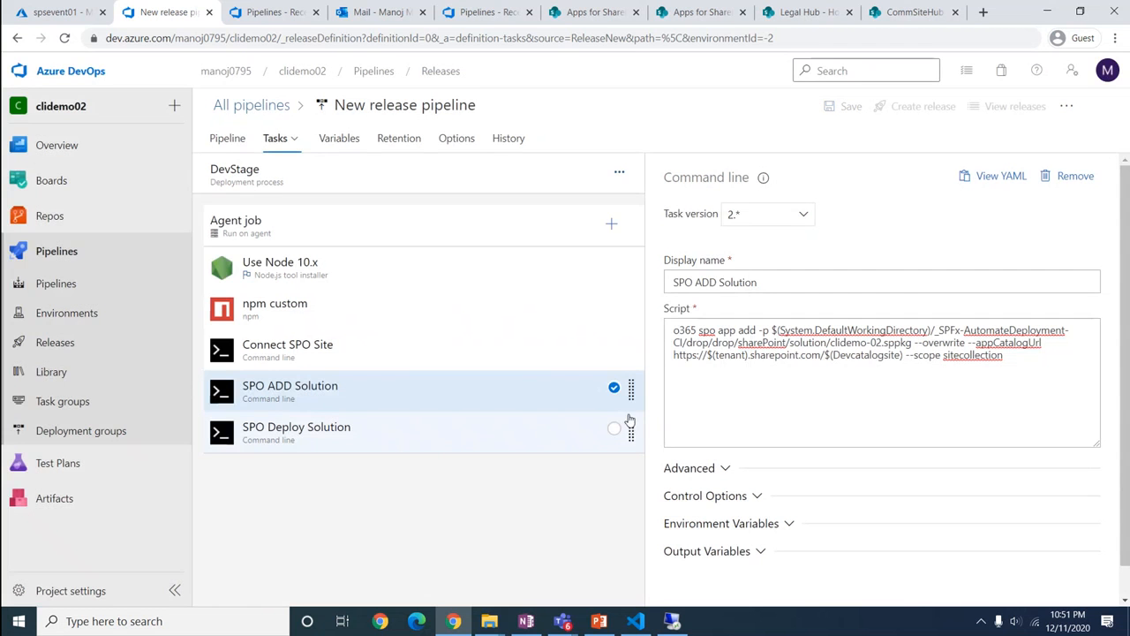
Add a pipeline variable 'tenant' with the value mittal1201
click(335, 138)
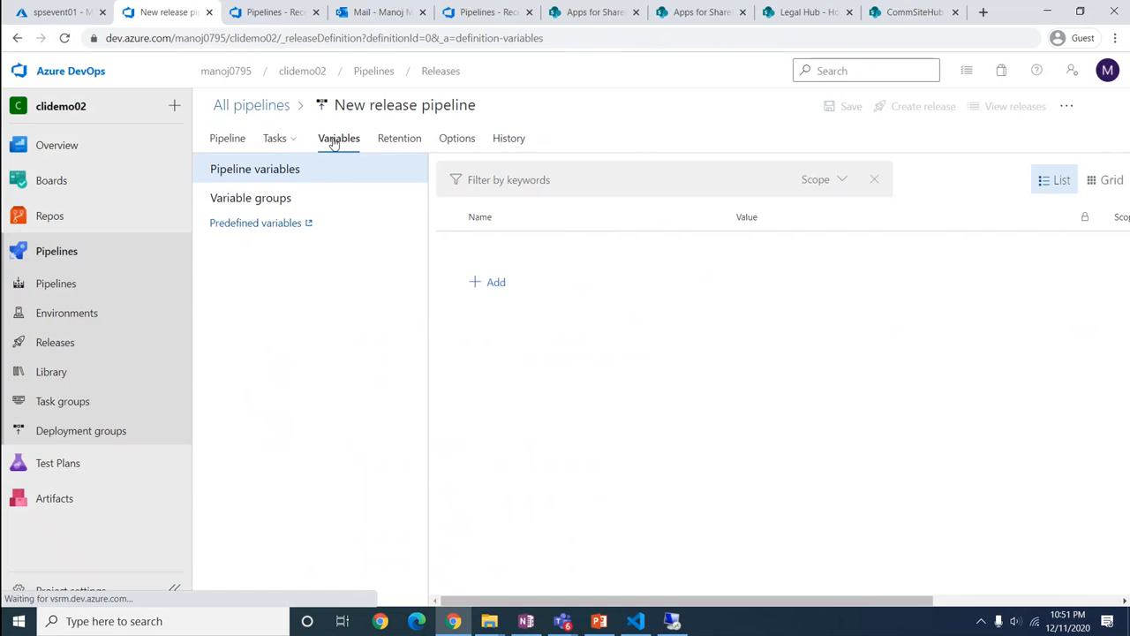
click(495, 282)
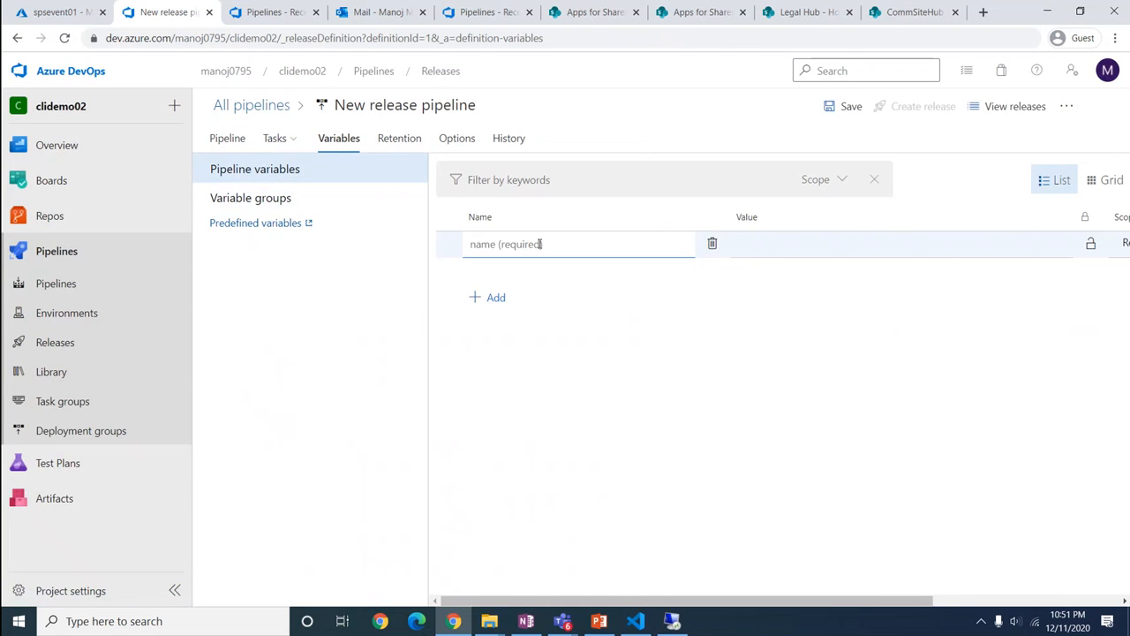
text(tenant)
click(784, 248)
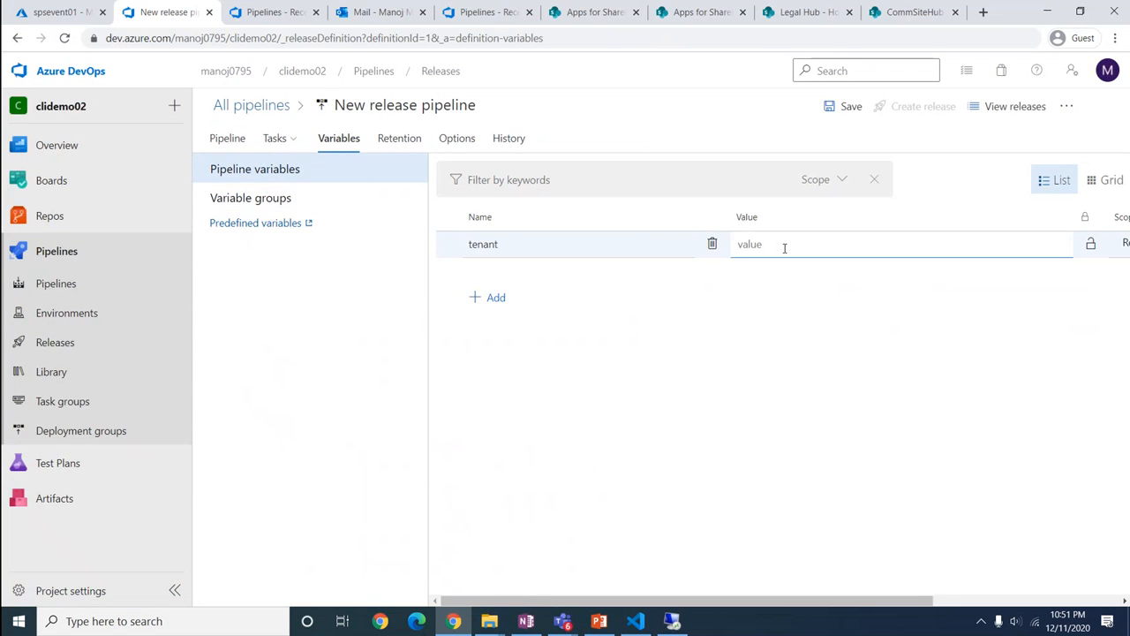
text(mittal1201)
Add a 'sitecatalog' variable and copy the sites/CommSite01/AppCatalog path from the SharePoint address bar
click(499, 301)
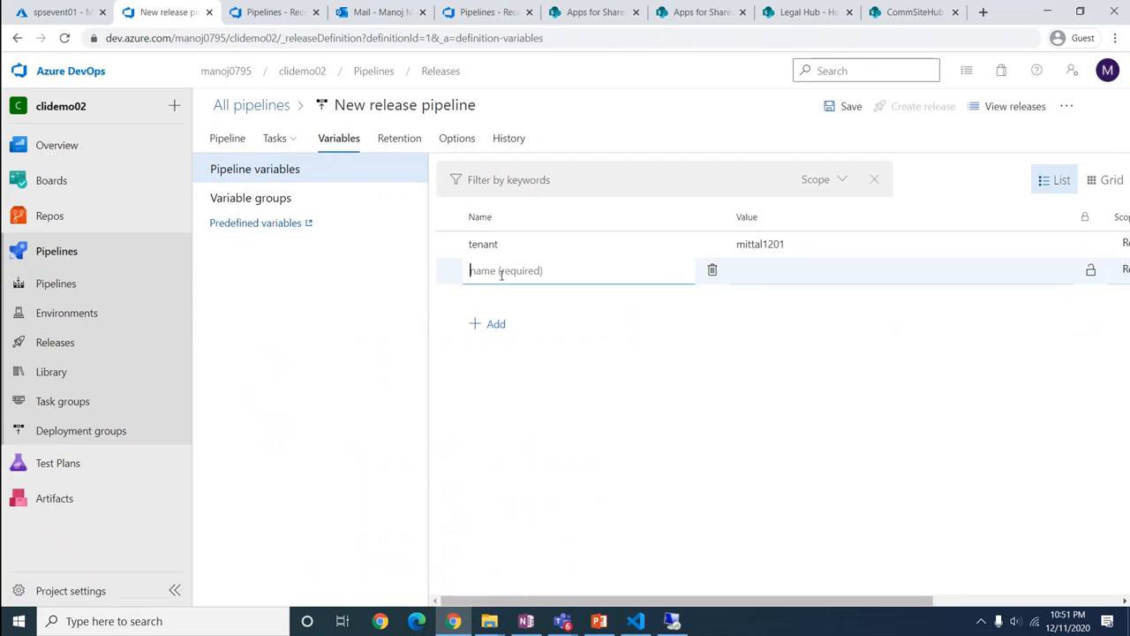
text(ca)
key(BackSpace)
key(BackSpace)
text(sitecat)
click(767, 270)
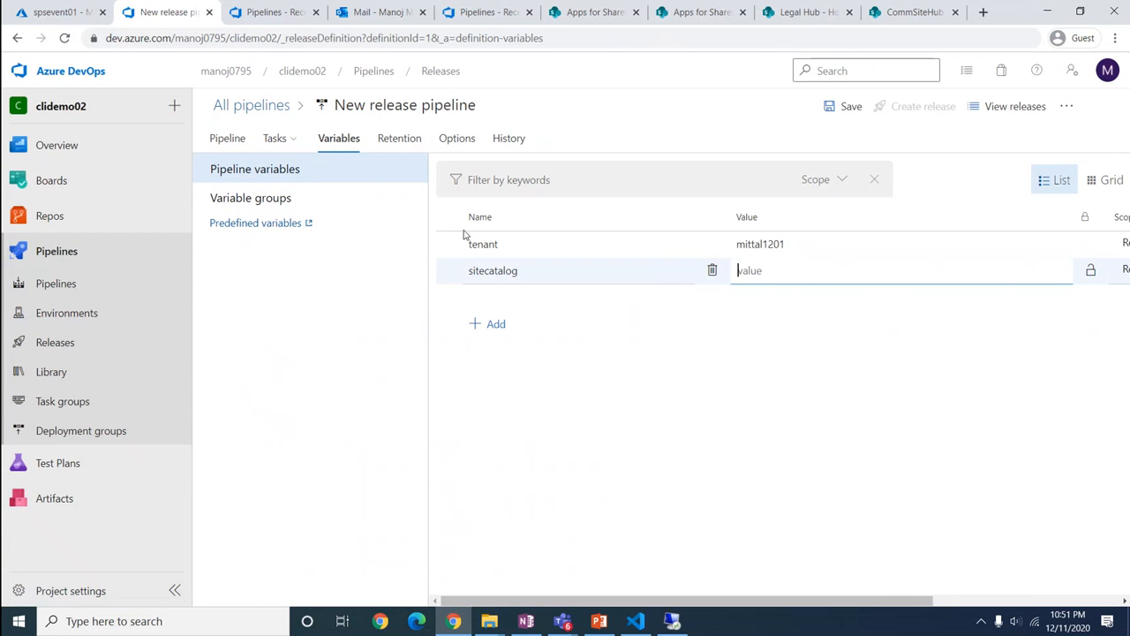
click(593, 12)
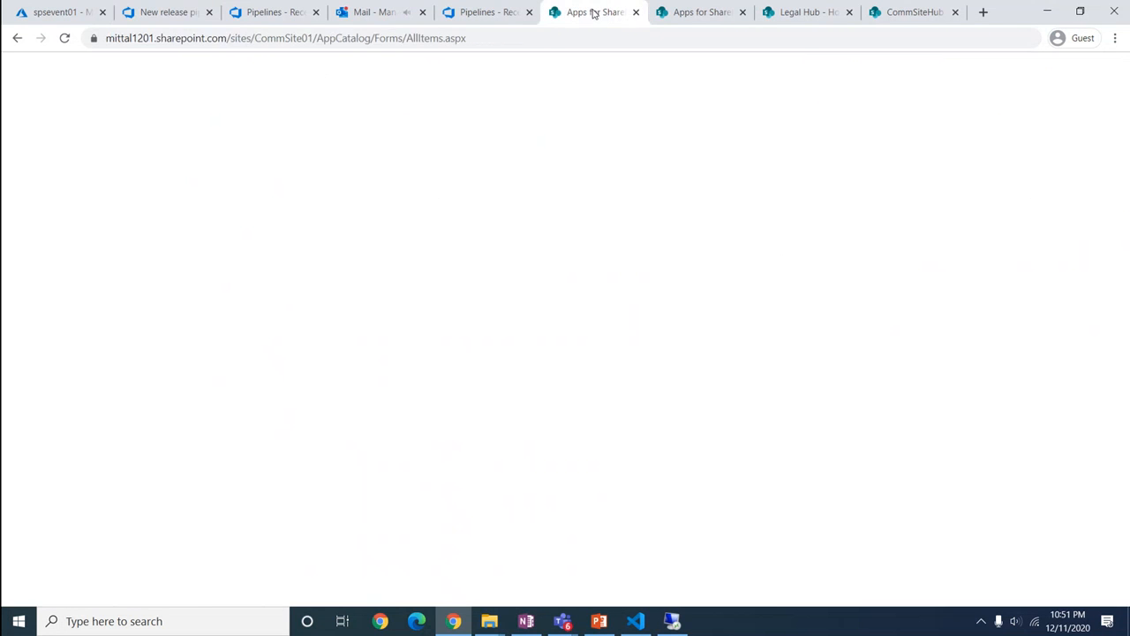
drag(232, 38, 375, 38)
key(ctrl+c)
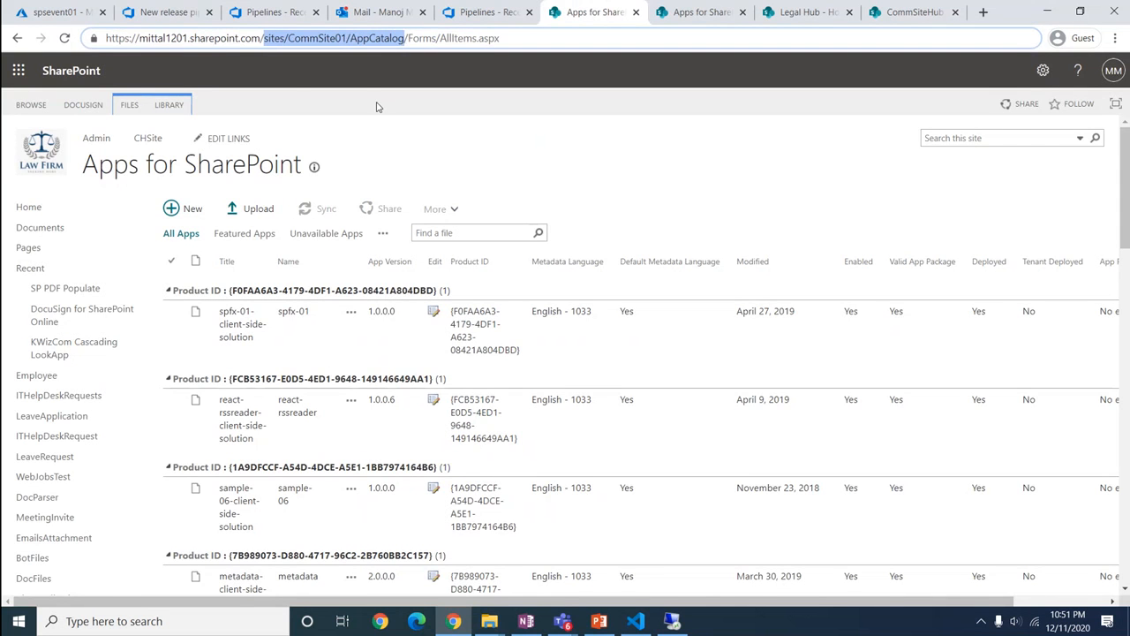
Set sitecatalog to sites/CommSite01/AppCatalog and add a 'username' variable holding the account e-mail
click(148, 12)
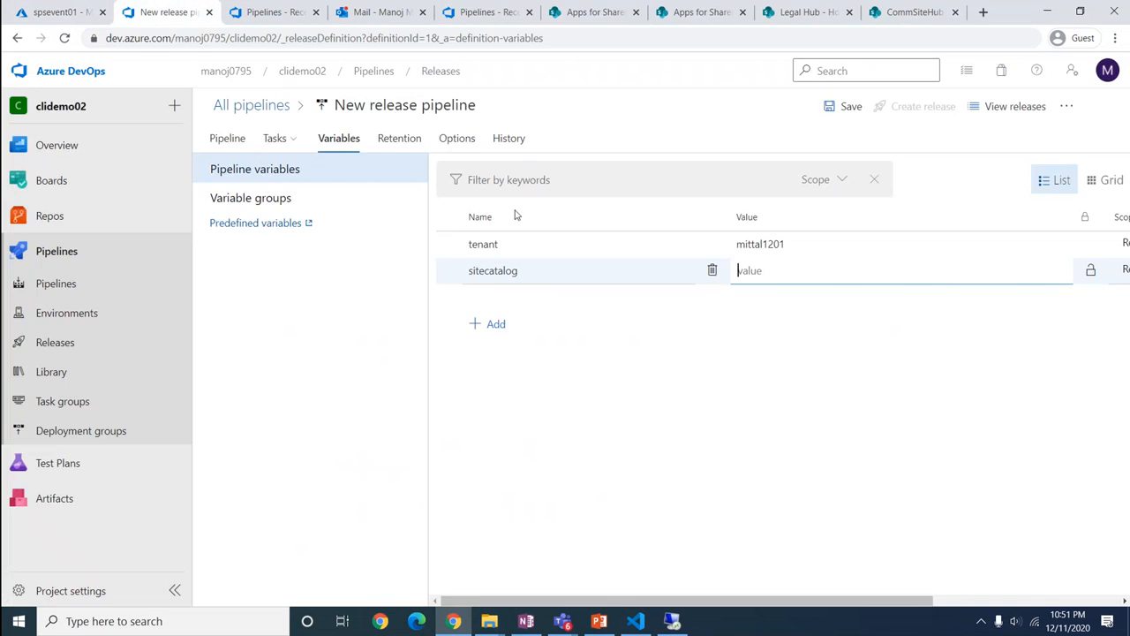
key(ctrl+v)
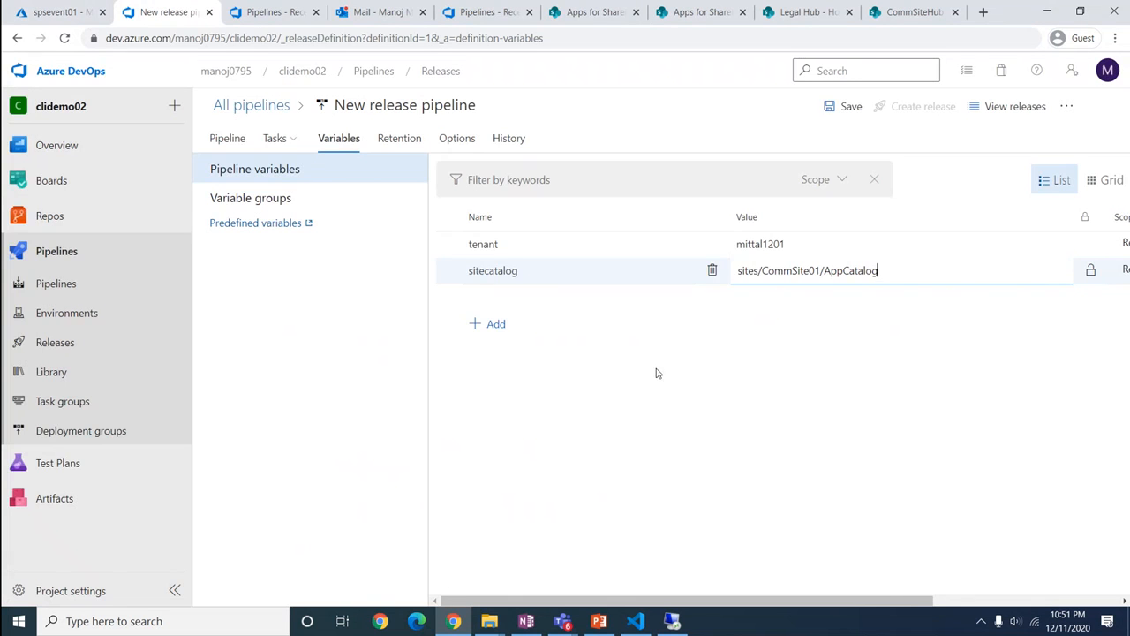
click(561, 419)
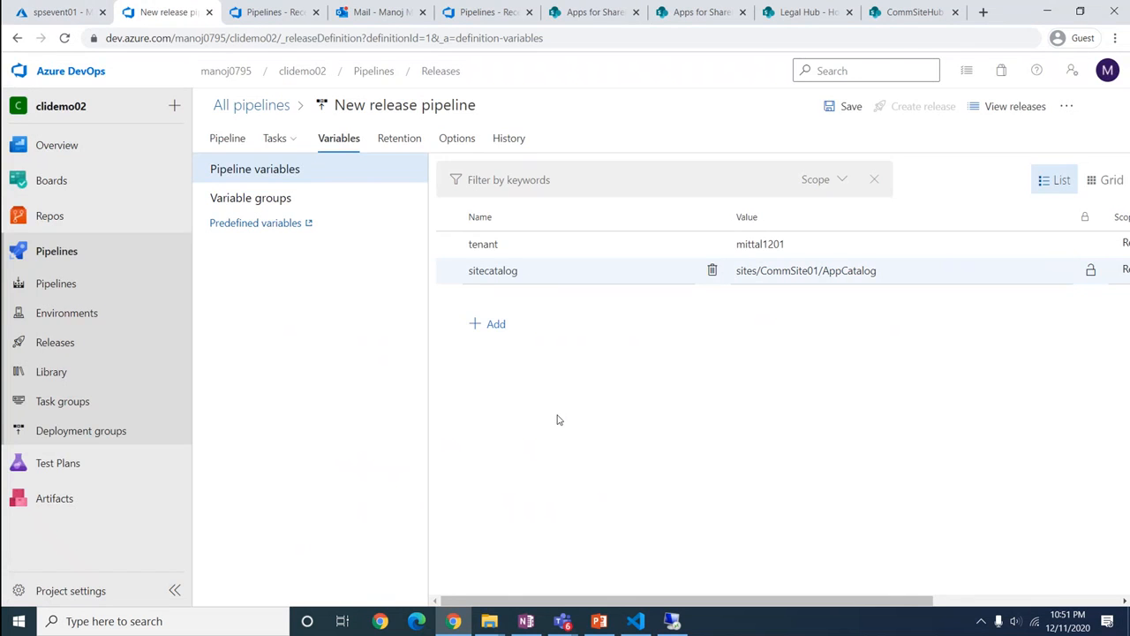
click(487, 324)
text(use)
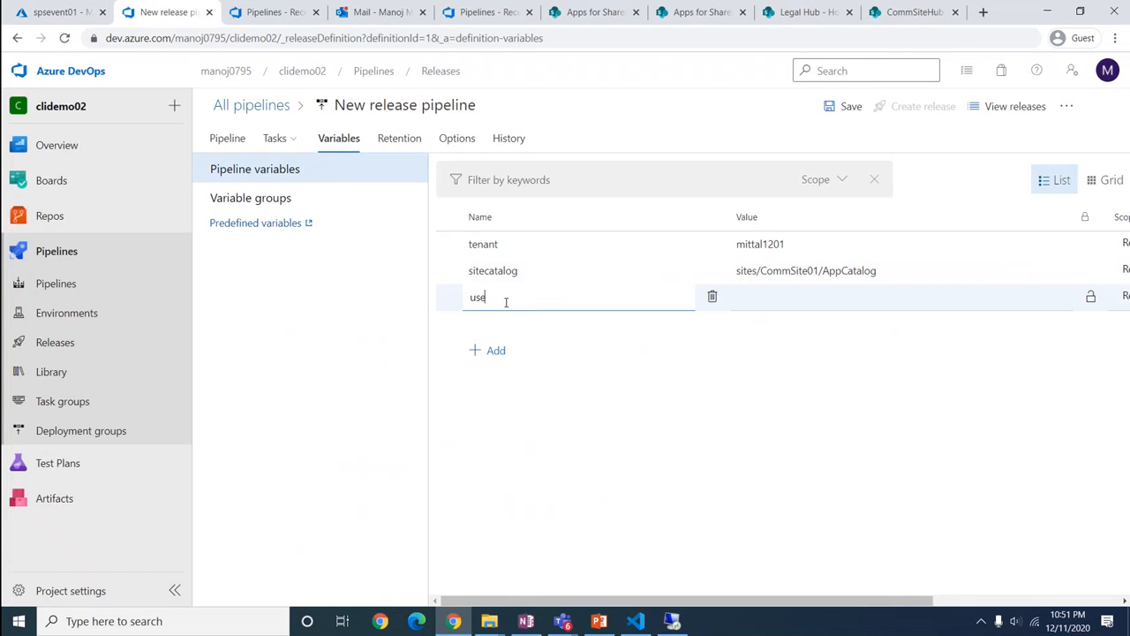
text(rname)
click(785, 298)
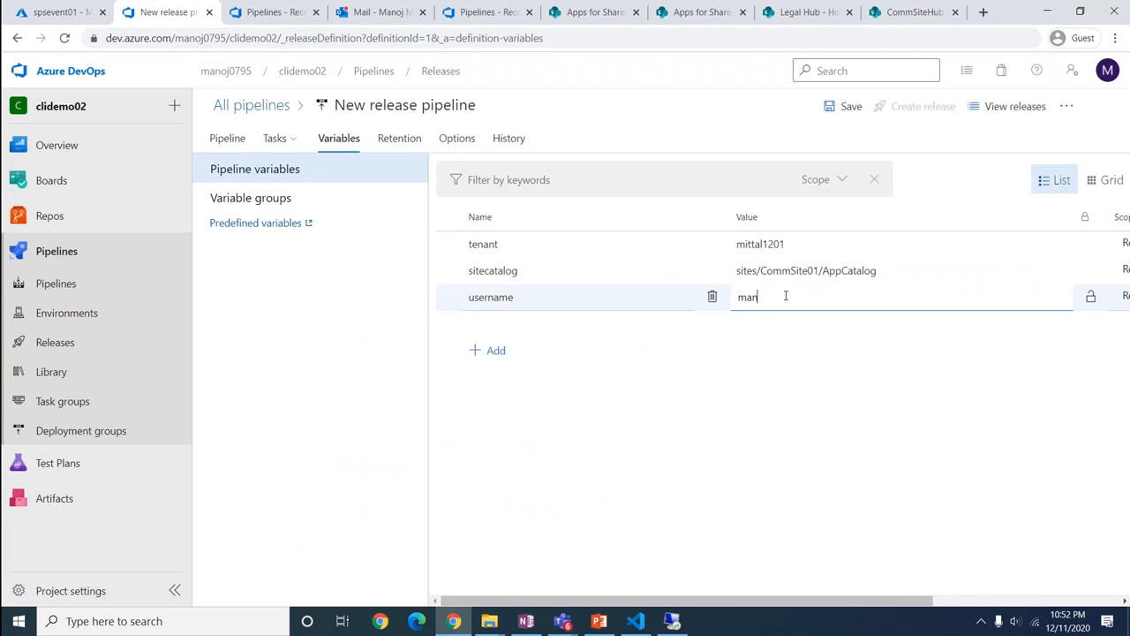
Add a secret 'password' variable holding the account password
click(491, 351)
text(pass)
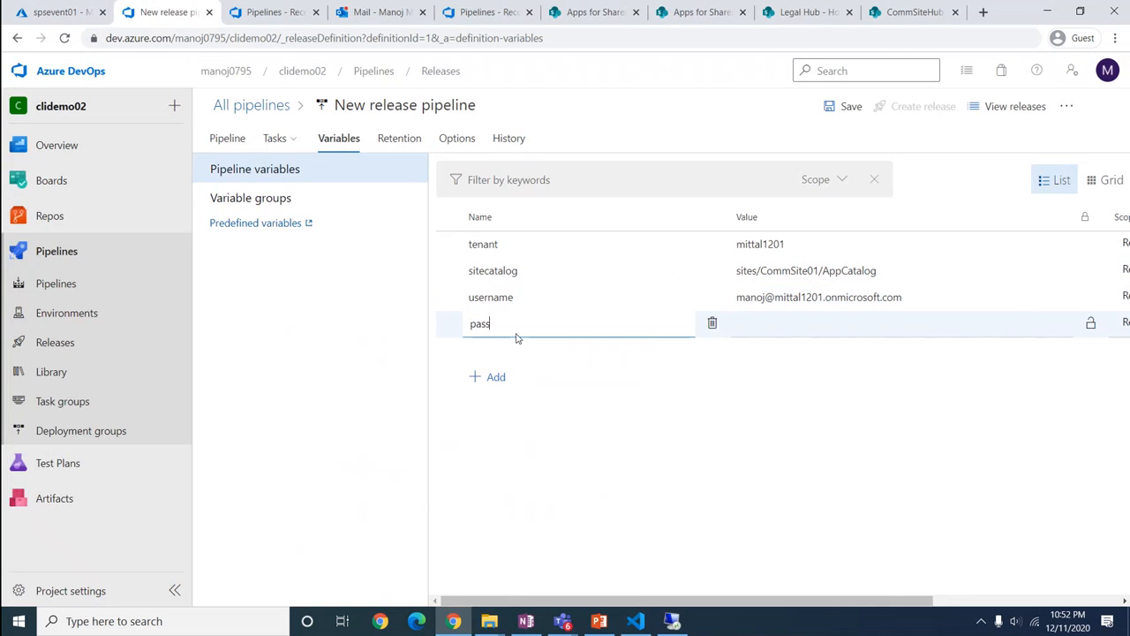
text(word)
click(590, 491)
click(1091, 325)
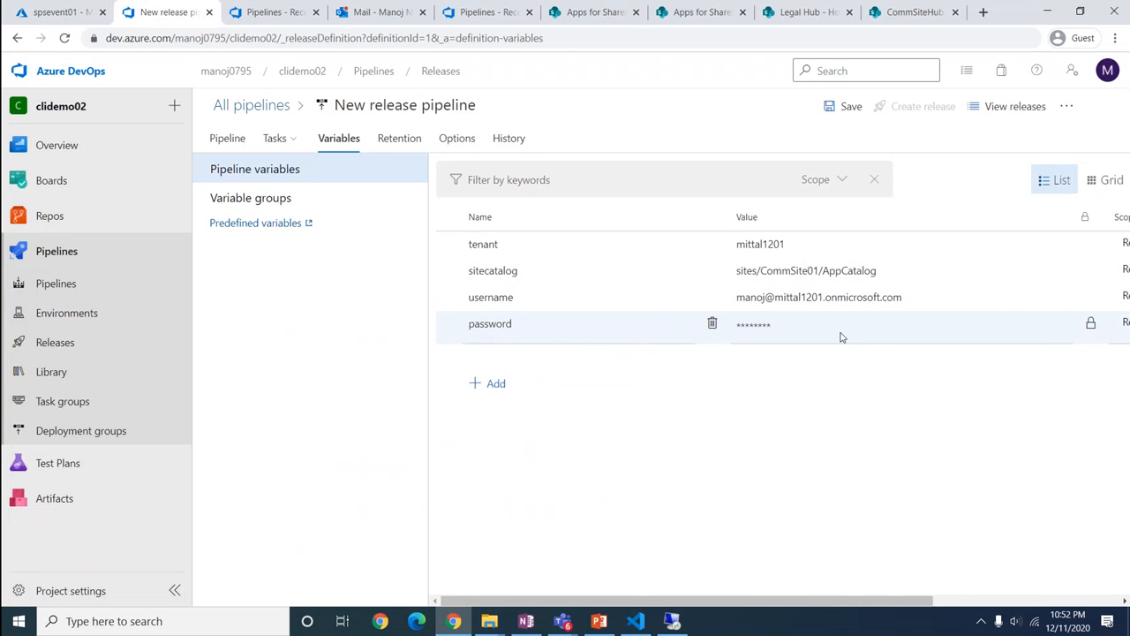
click(791, 326)
text(•)
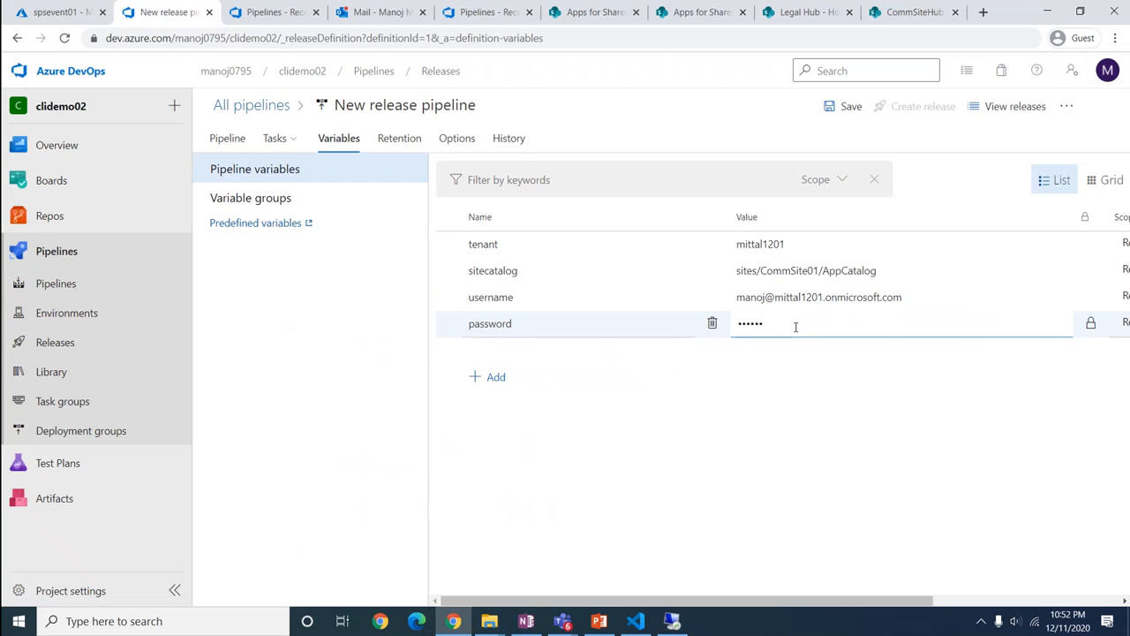
text(•••••••••)
click(588, 462)
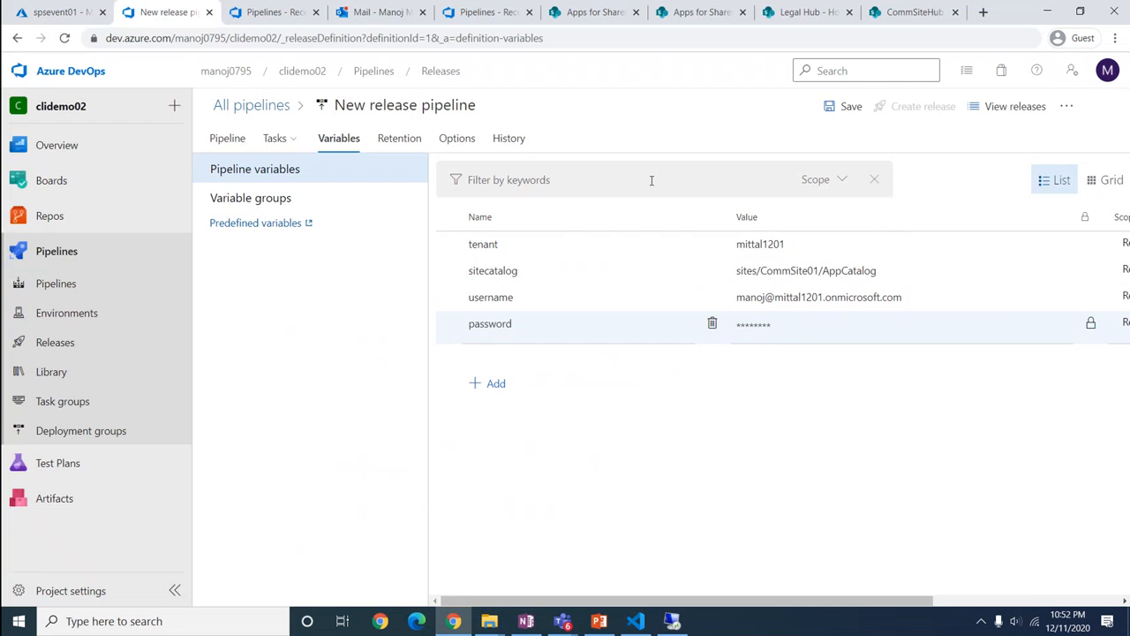
Save the release pipeline with the comment 'AddedVariable'
click(846, 107)
click(554, 344)
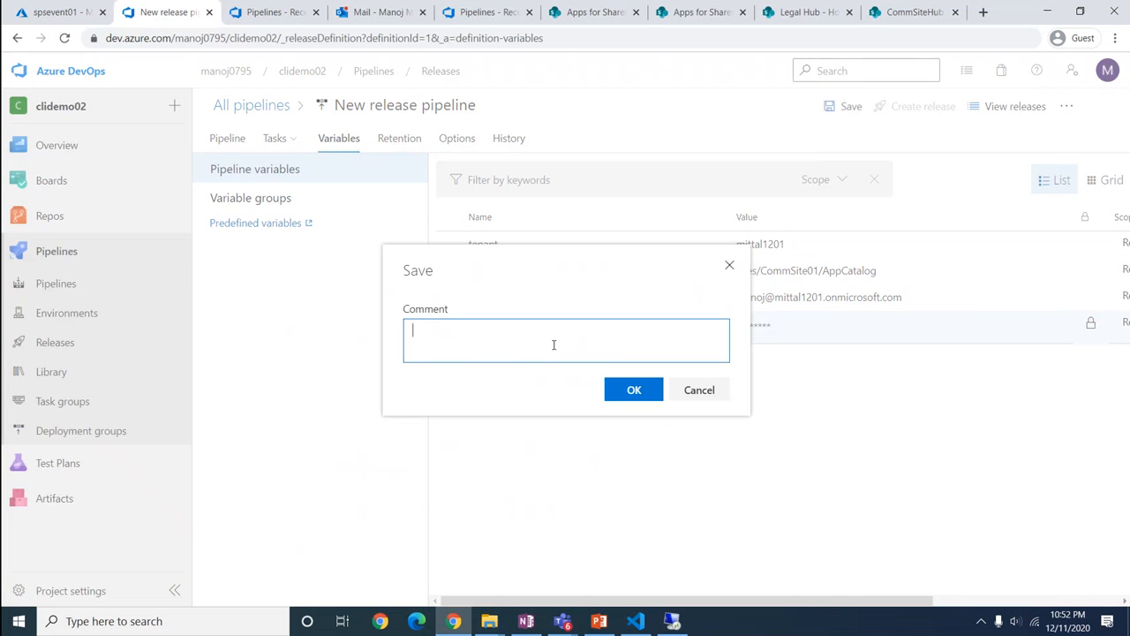
text(Added)
text(Variable)
click(636, 390)
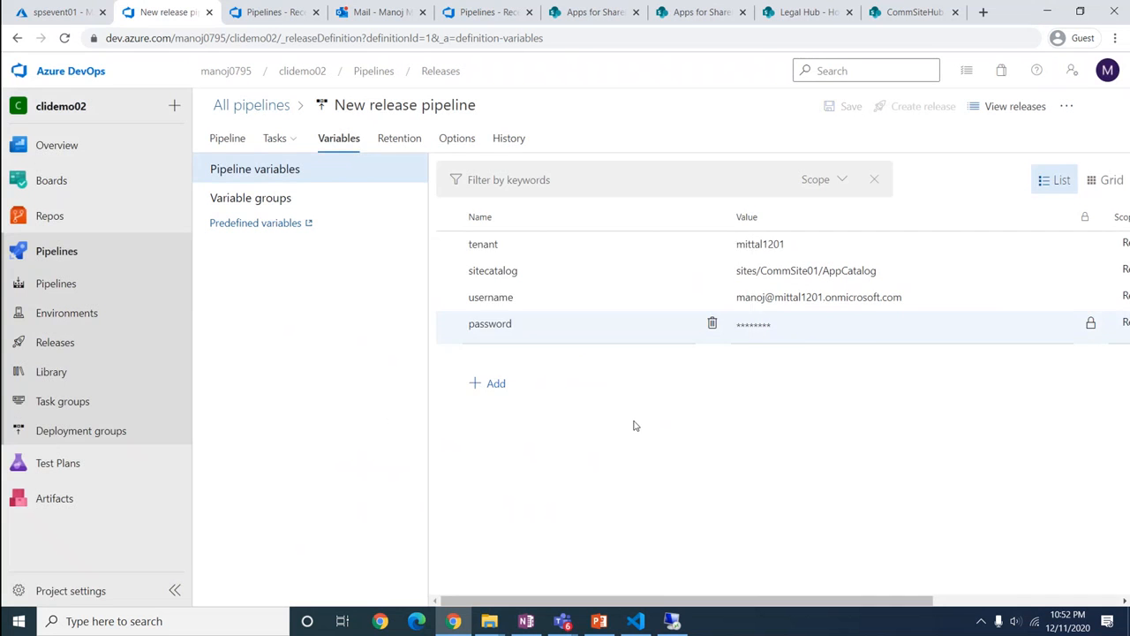
Go from the pipeline overview into DevStage's tasks and show the Connect SPO Site script
click(230, 141)
click(519, 309)
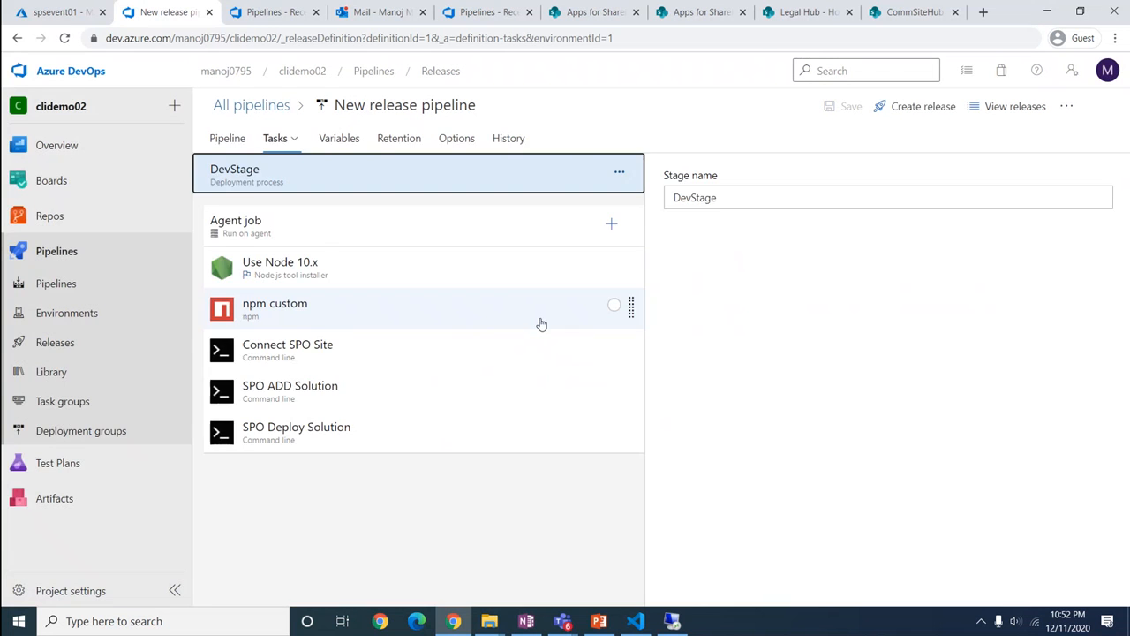
click(343, 353)
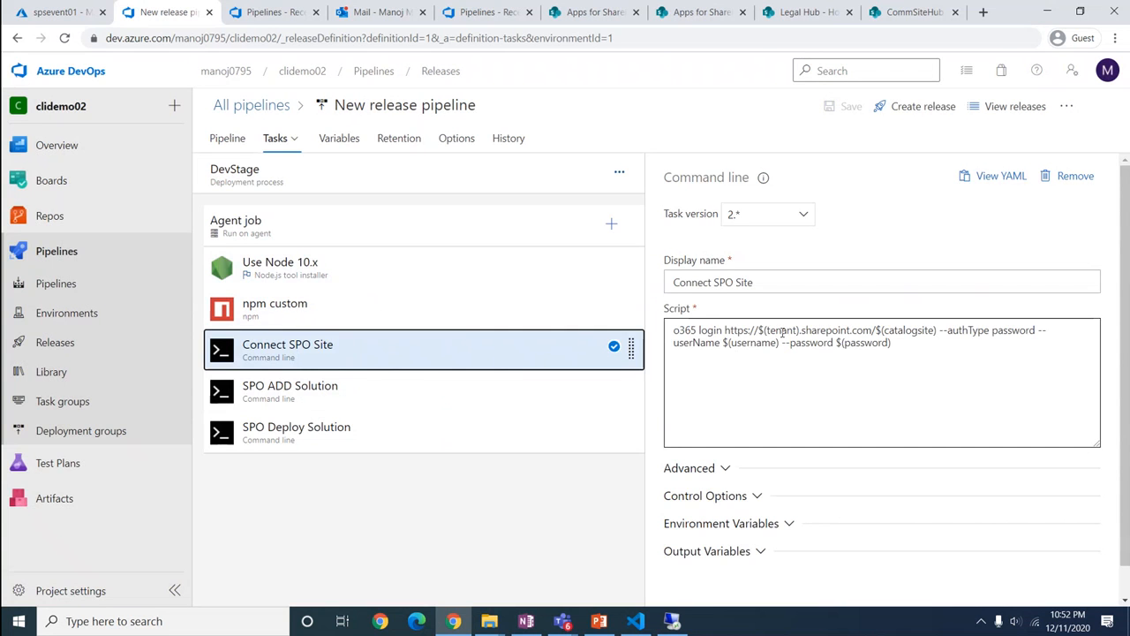
Check the variable names and the artifact's source alias _clidemo02-CI, then reopen DevStage's tasks
click(339, 140)
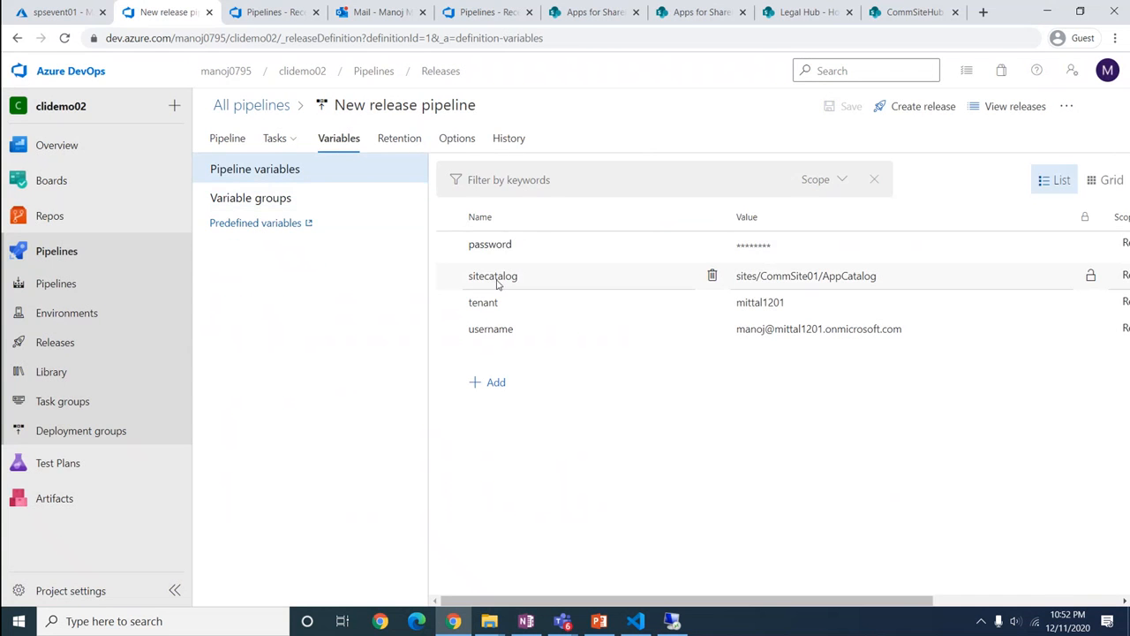
click(221, 142)
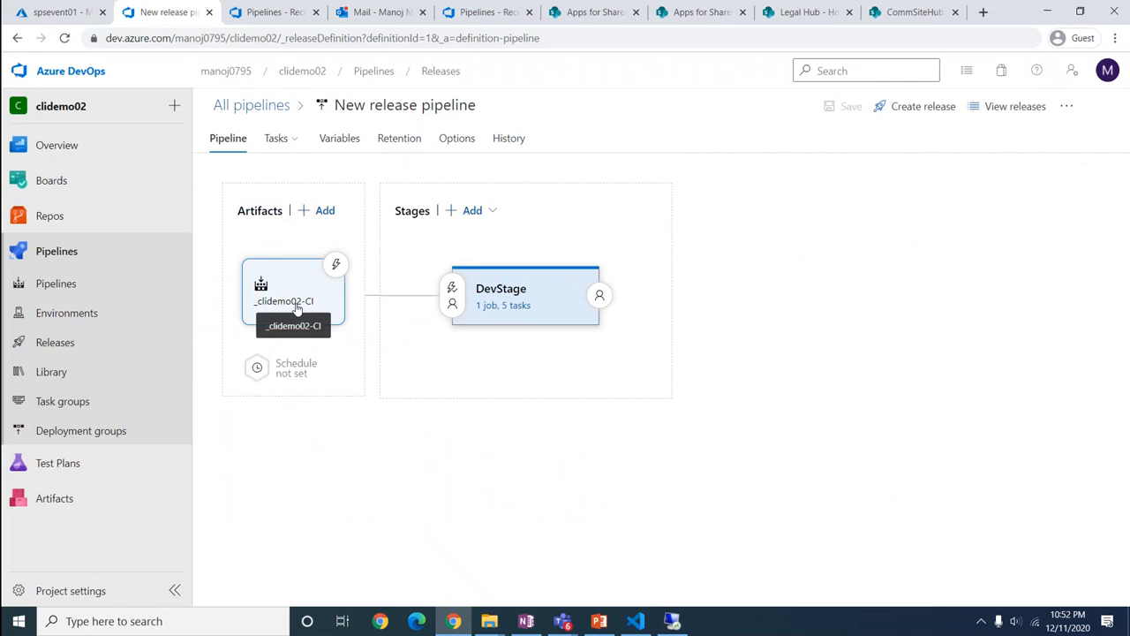
click(297, 307)
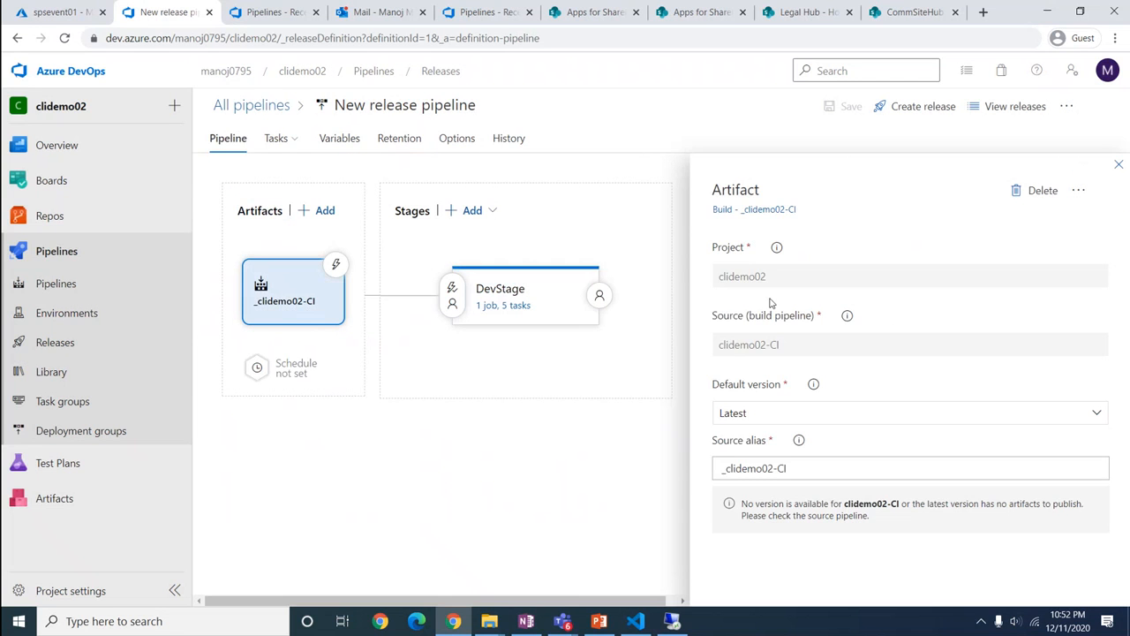
triple_click(810, 468)
key(ctrl+c)
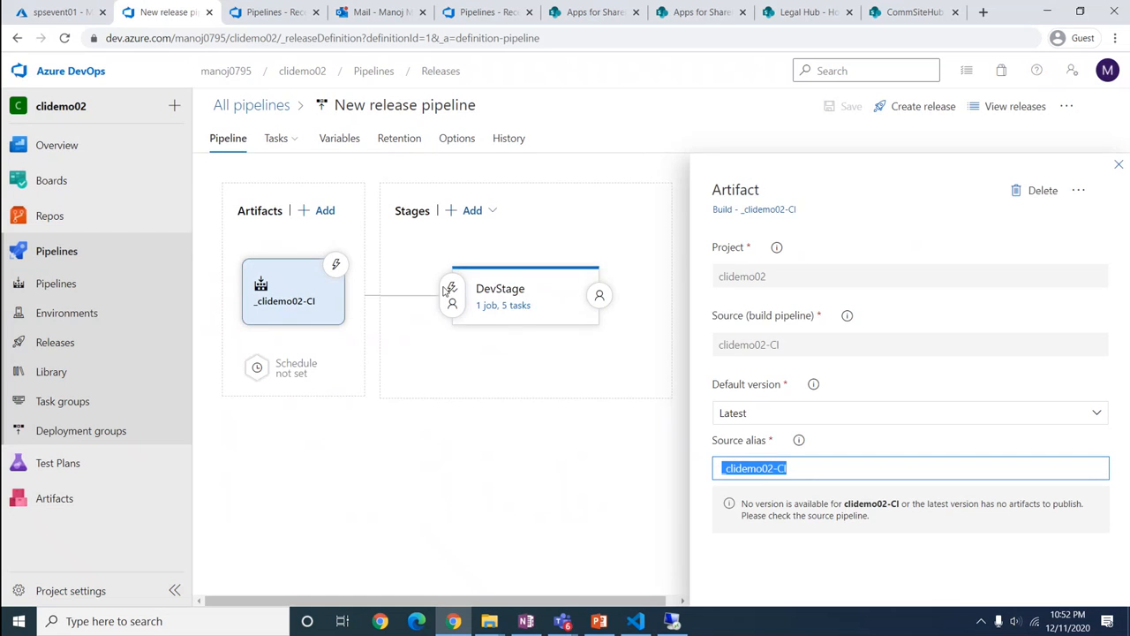
click(506, 305)
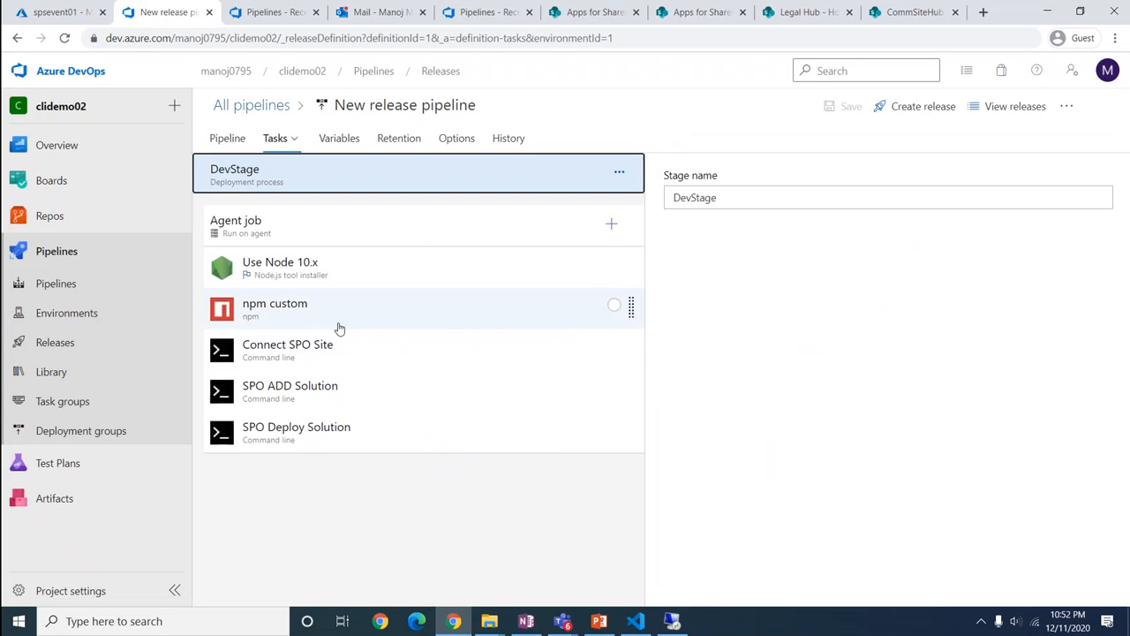
Change $(catalogsite) to $(sitecatalog) in the Connect SPO Site script
click(347, 357)
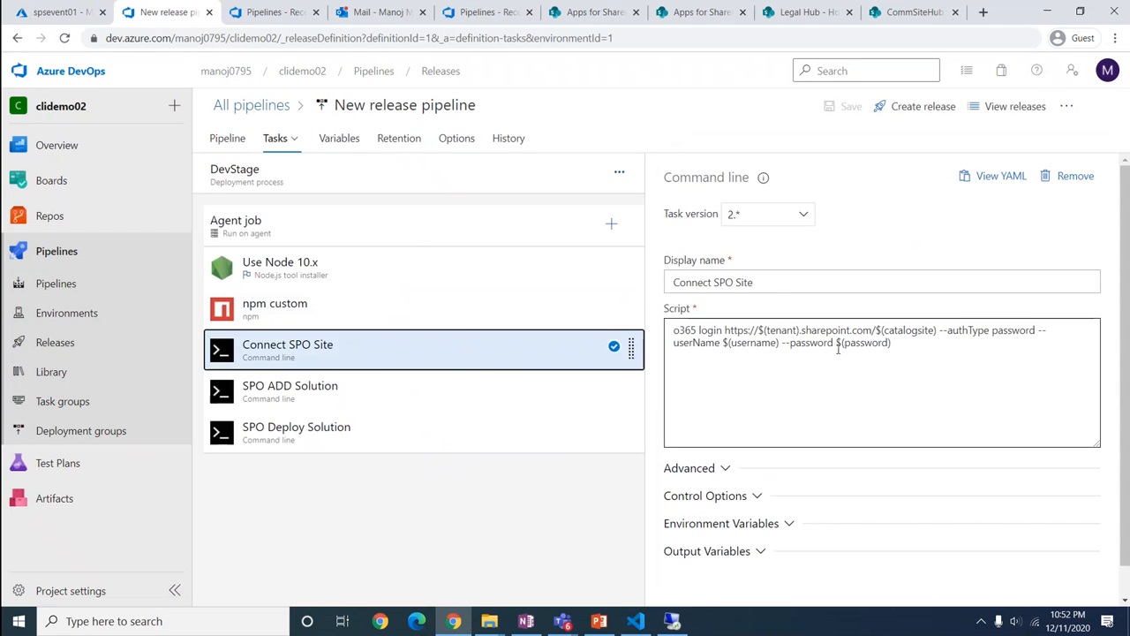
drag(886, 330, 901, 331)
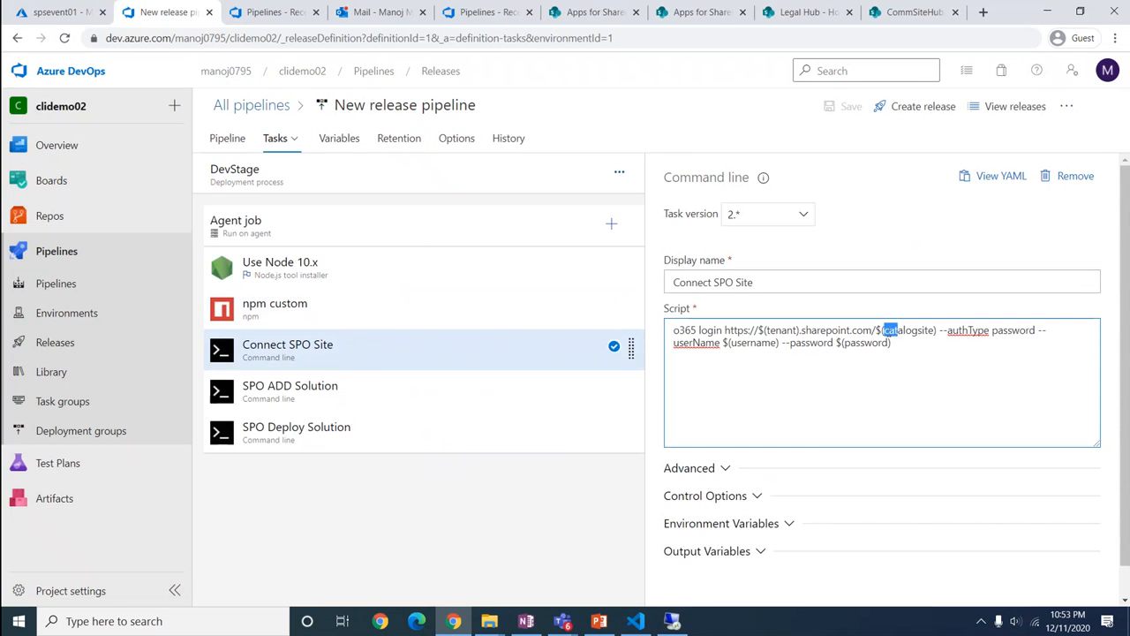
click(886, 331)
text(site)
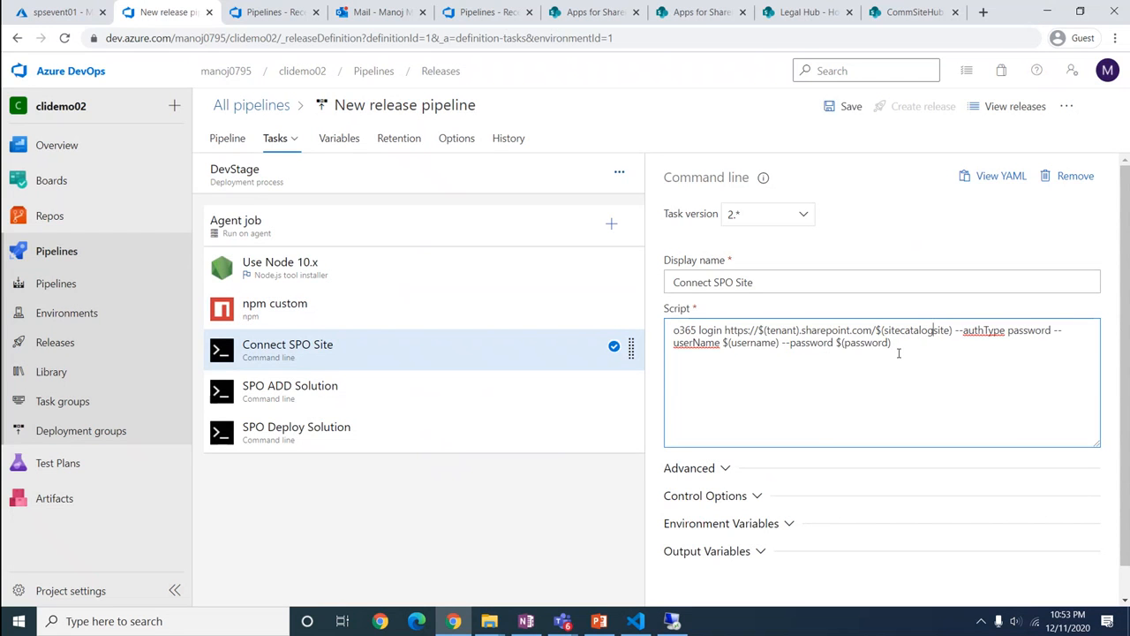
key(Delete)
key(Delete)
key(Delete)
key(Delete)
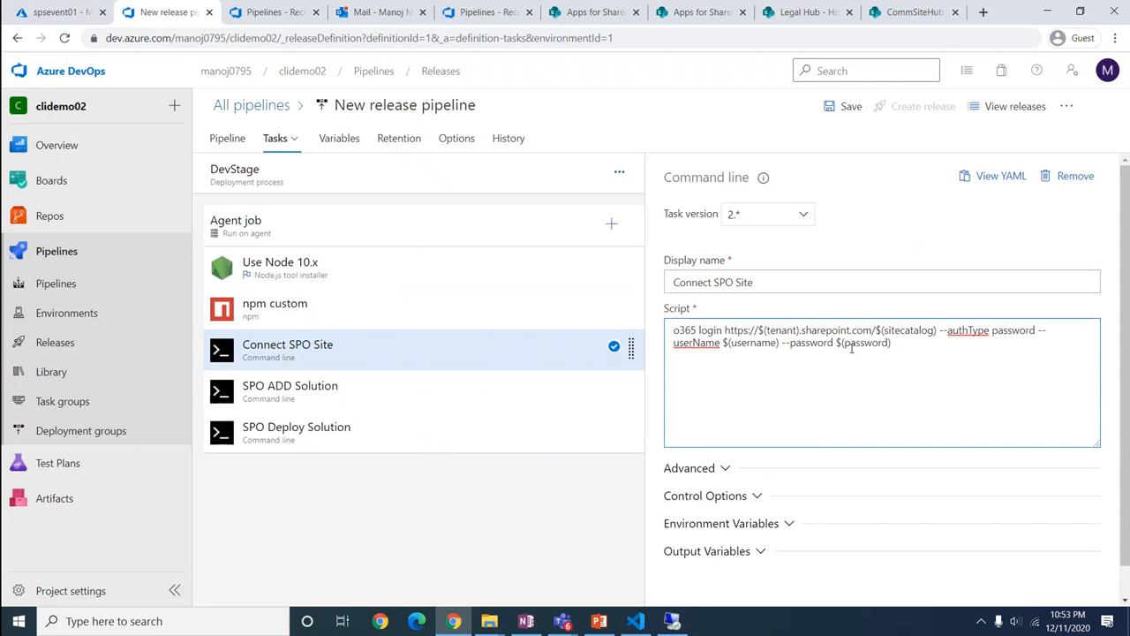
Replace _SPFx-AutomateDeployment-CI with _clidemo02-CI in the SPO ADD Solution package path
click(412, 405)
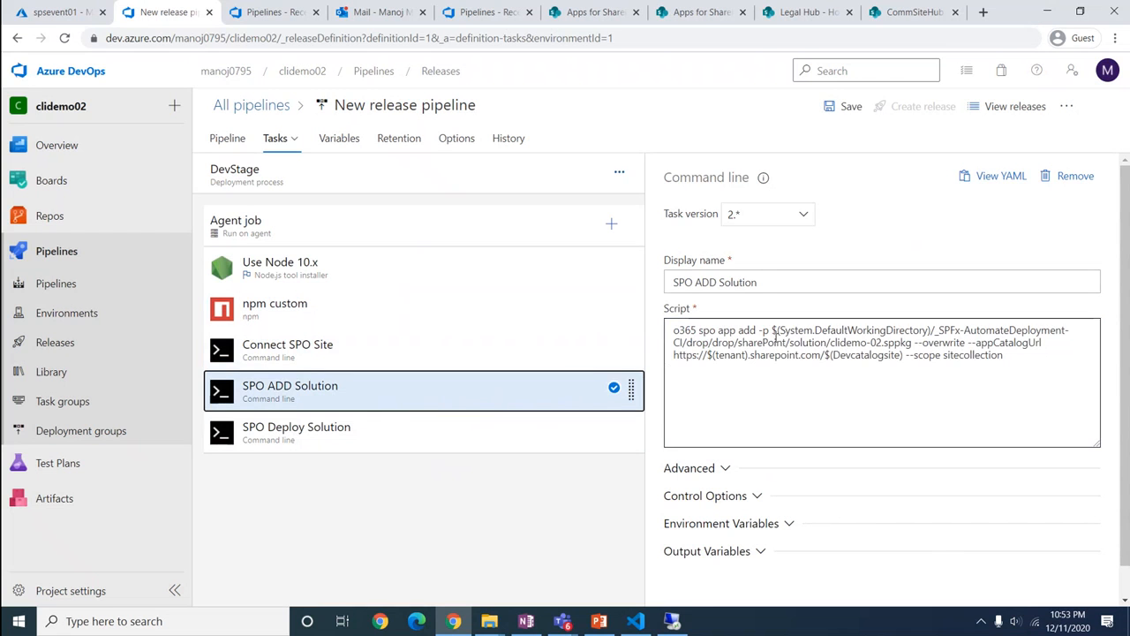
drag(935, 331, 682, 344)
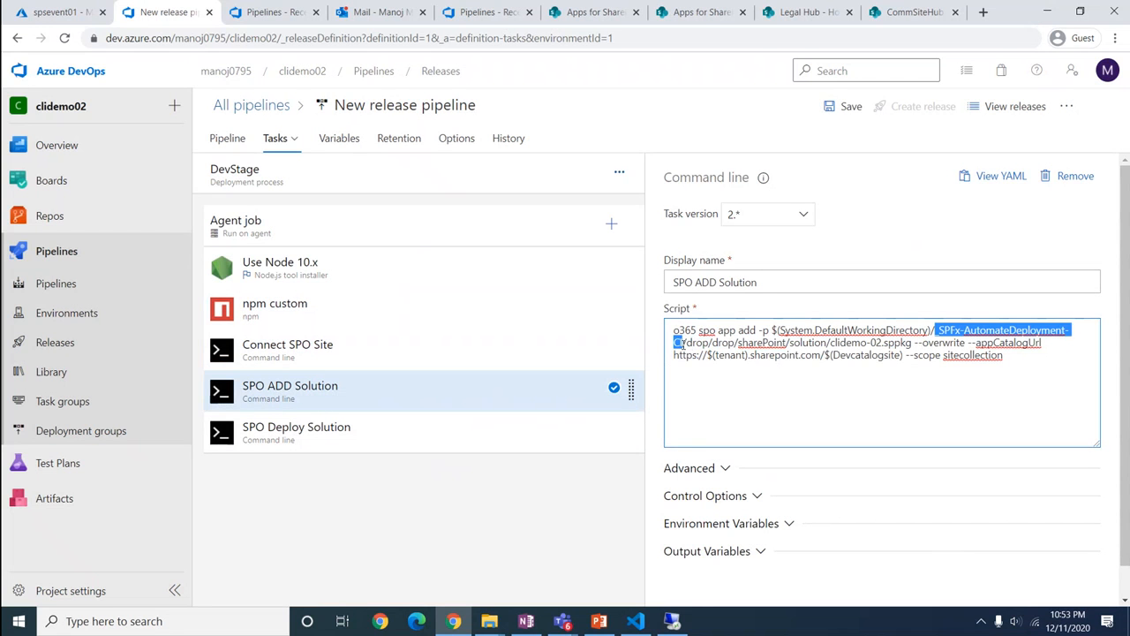
key(ctrl+v)
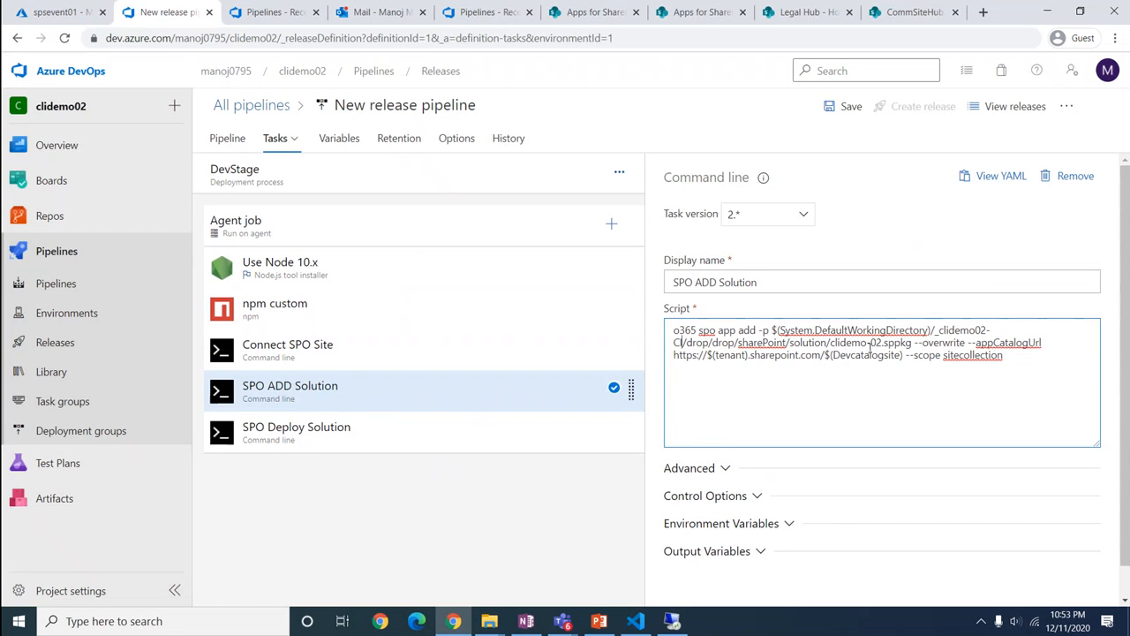
click(636, 621)
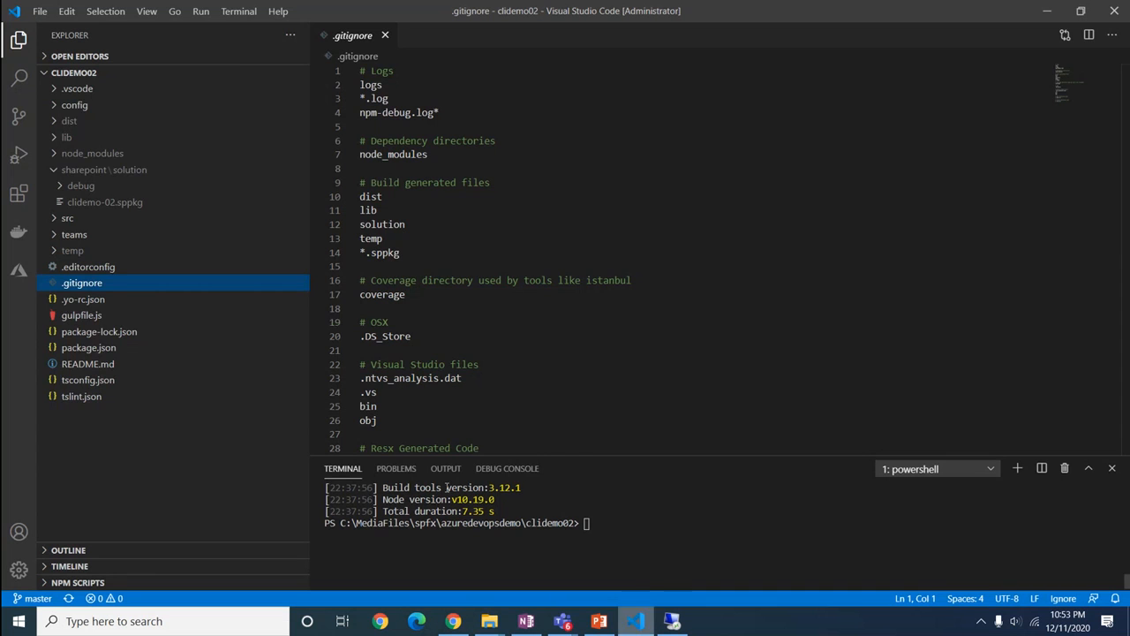
Check package-solution.json in the config folder for the clidemo-02.sppkg path, then minimize VS Code
click(57, 107)
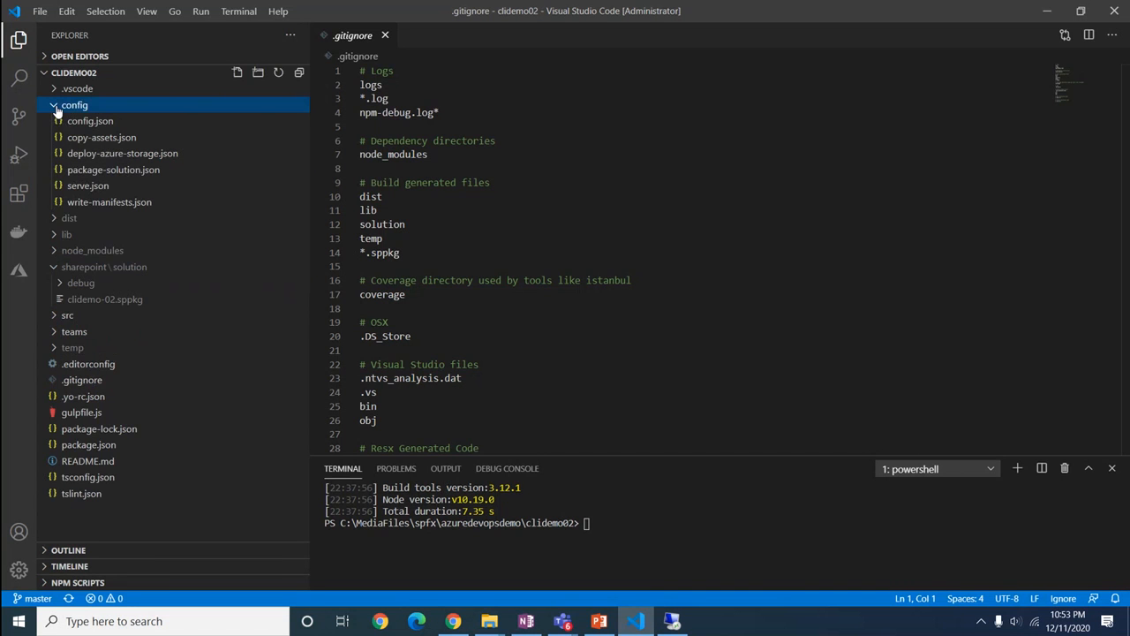
click(93, 172)
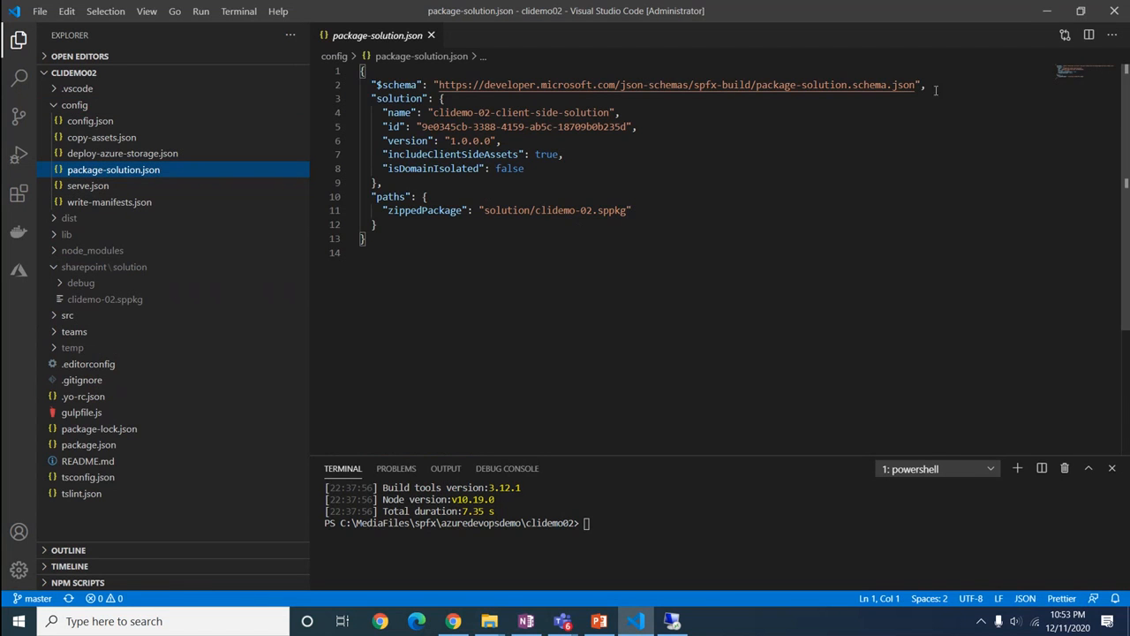
click(1046, 18)
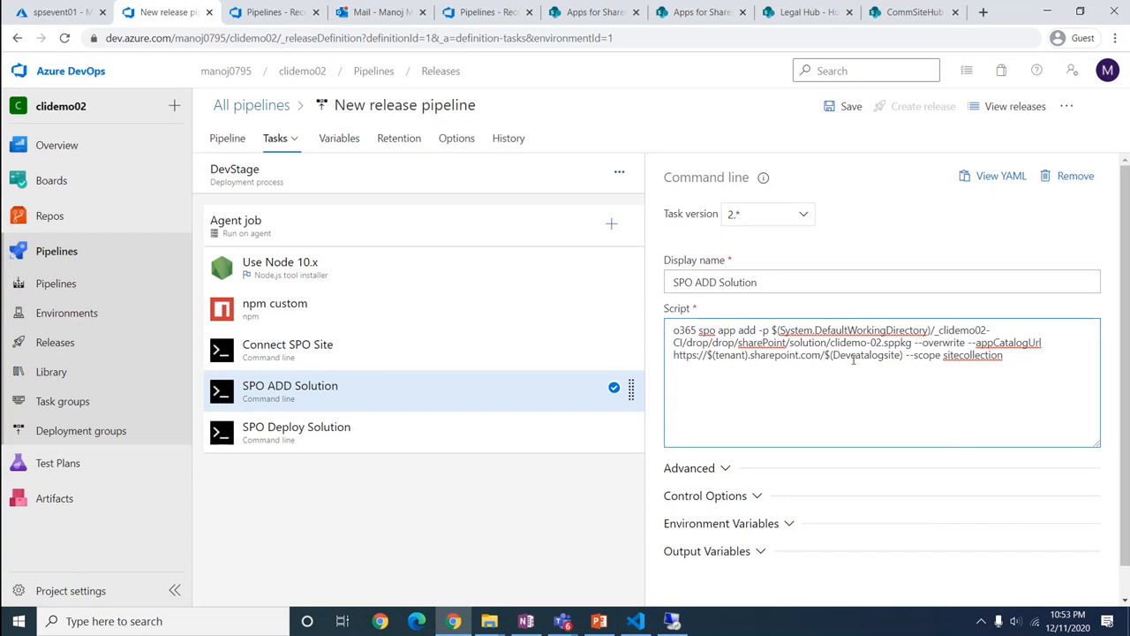
Replace Devcatalogsite with sitecatalog in the SPO ADD Solution and SPO Deploy Solution scripts
drag(833, 354, 899, 358)
text(sitecat)
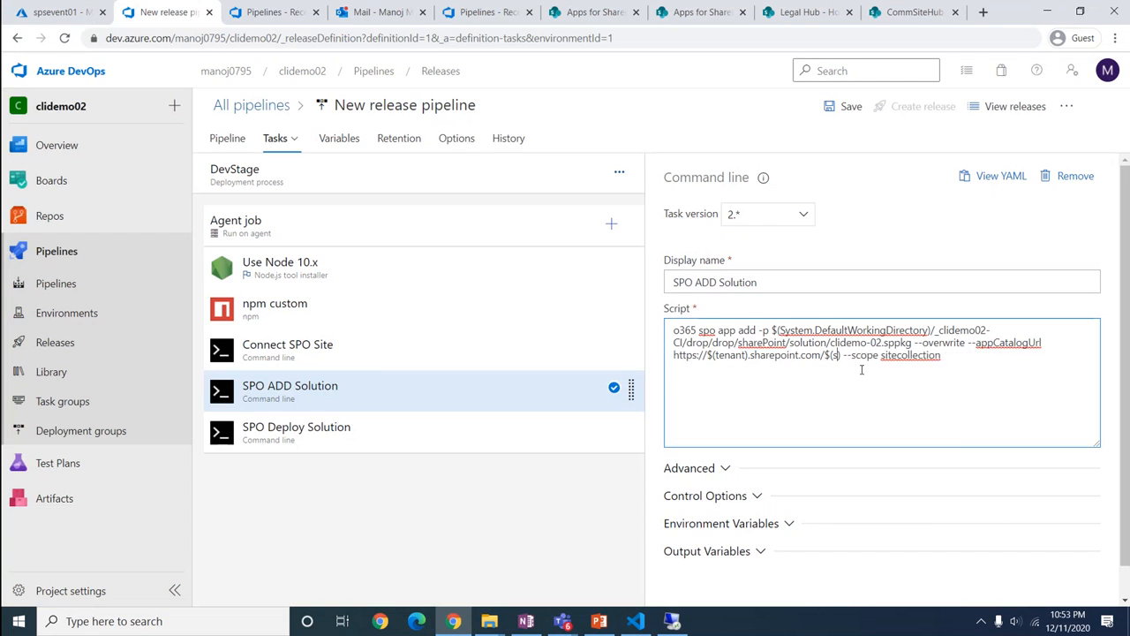
text(alog)
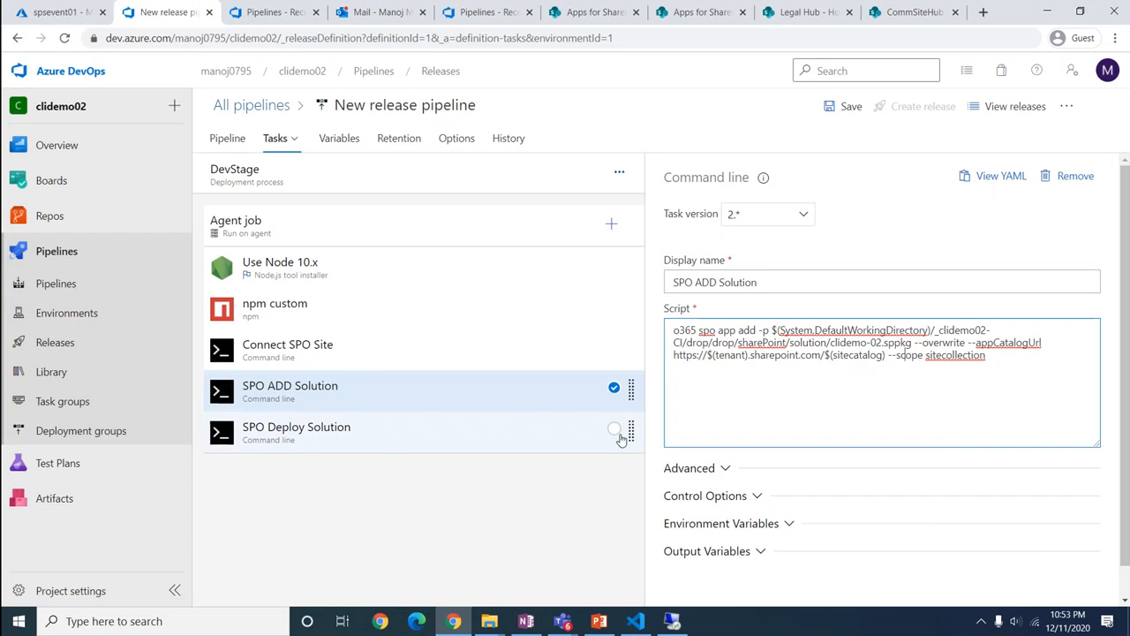
click(354, 441)
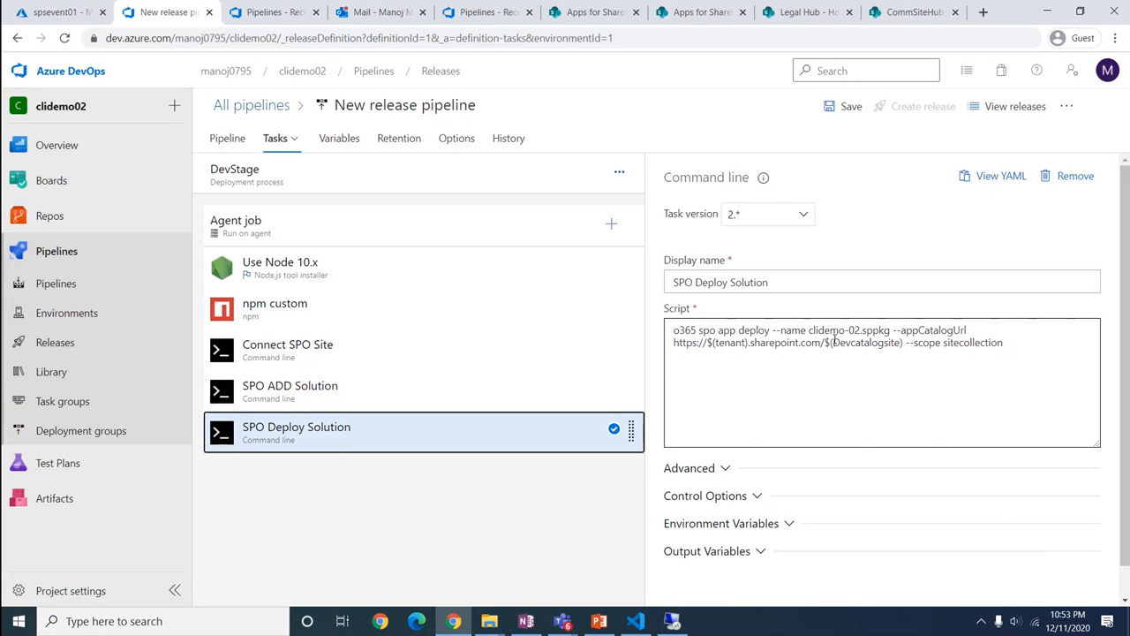
drag(833, 343, 902, 344)
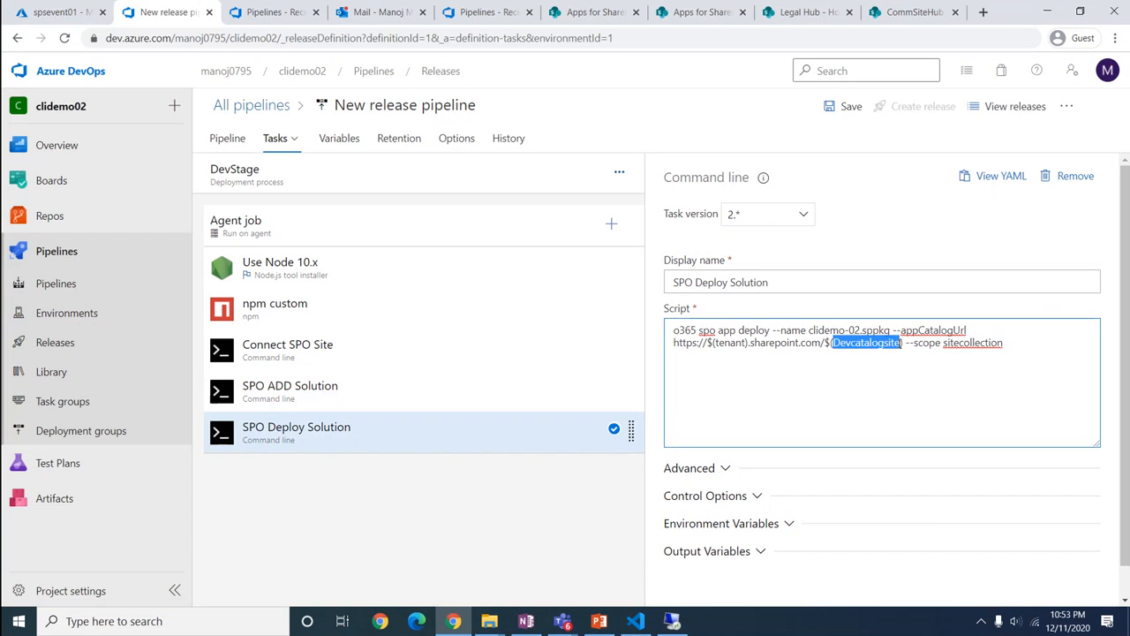
text(sited)
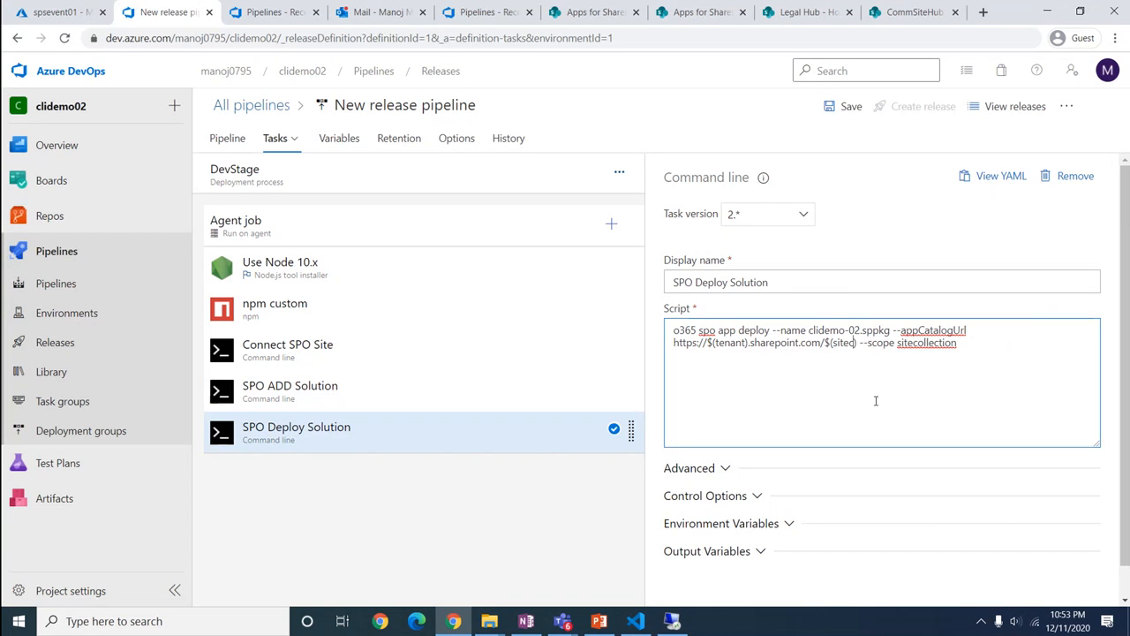
text(catalog)
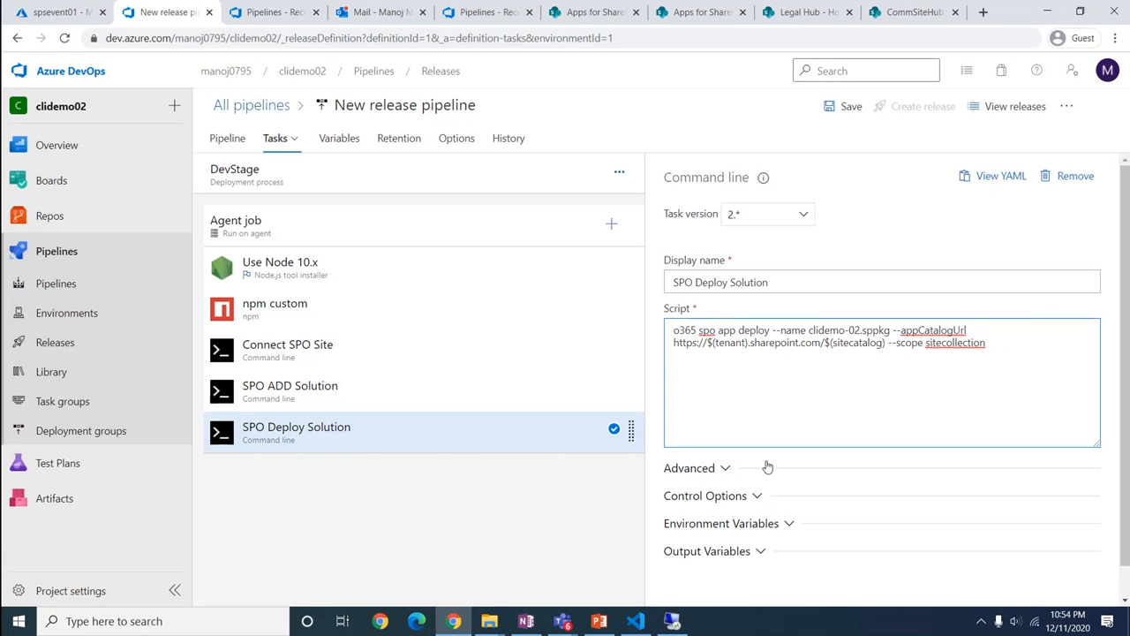
Save the release pipeline with the comment 'Modified'
click(841, 108)
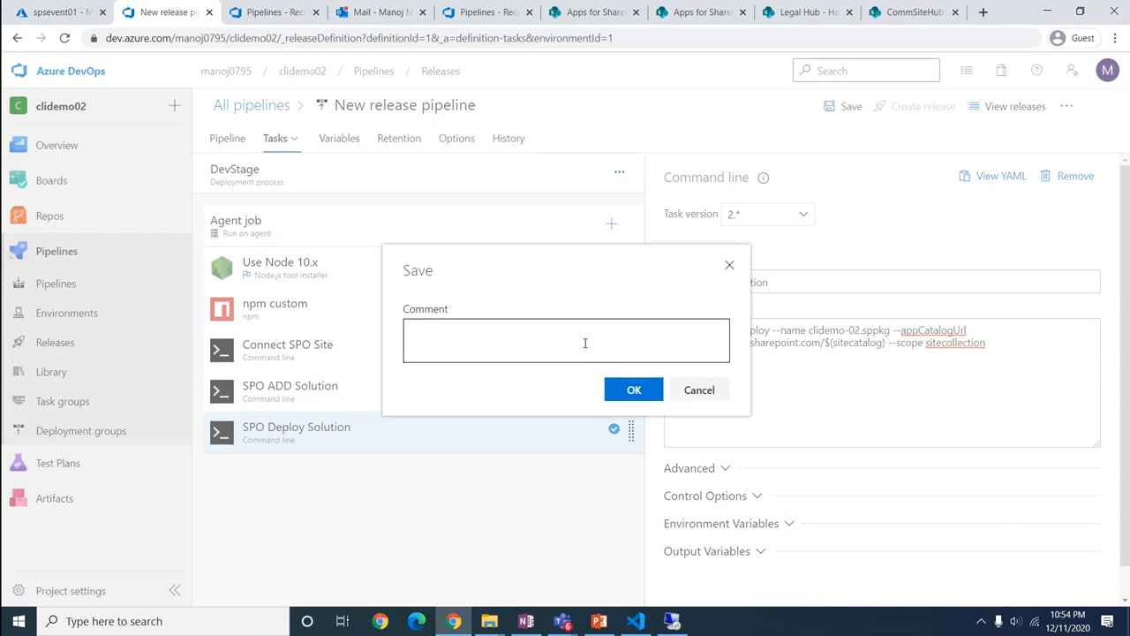
text(Modified)
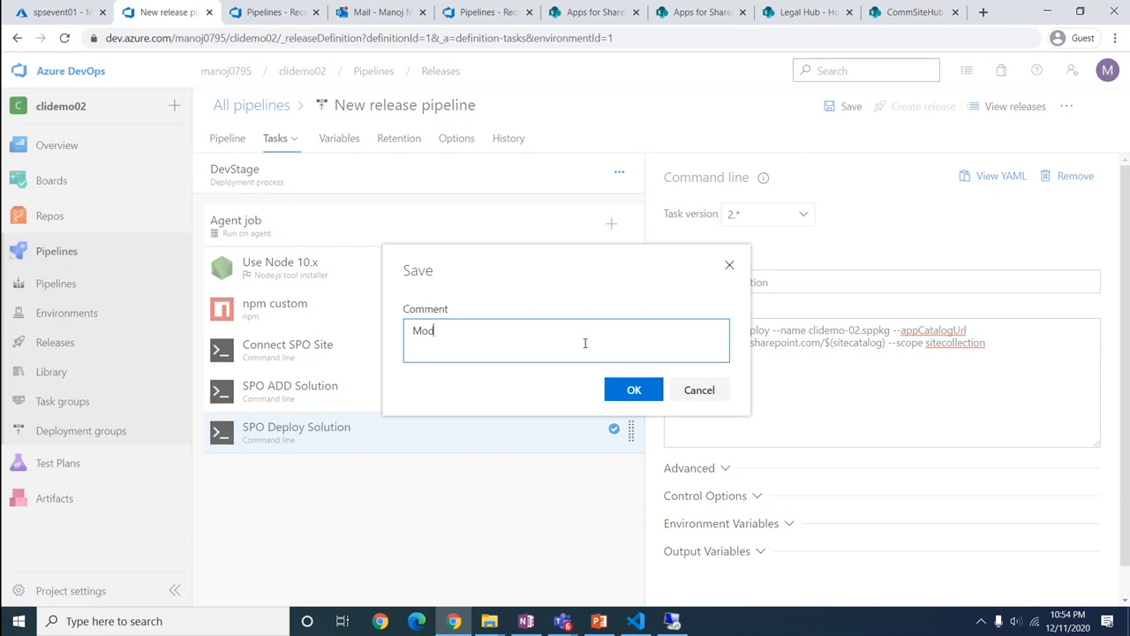
click(638, 391)
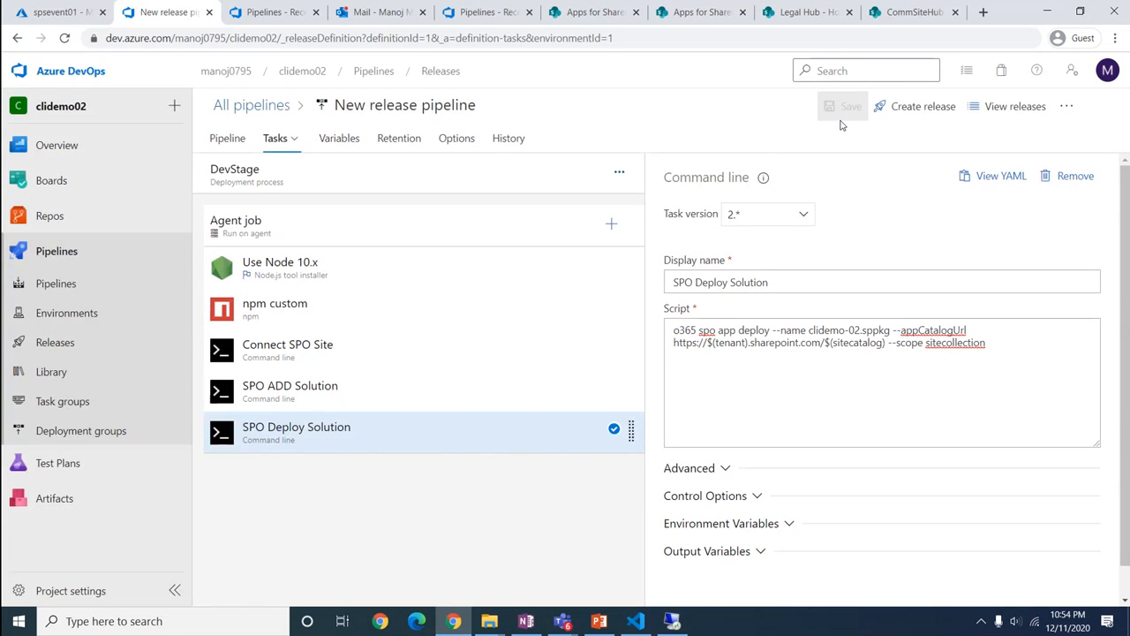
View the Agent job 1 log of clidemo02-CI run #90, then go to Releases
click(55, 287)
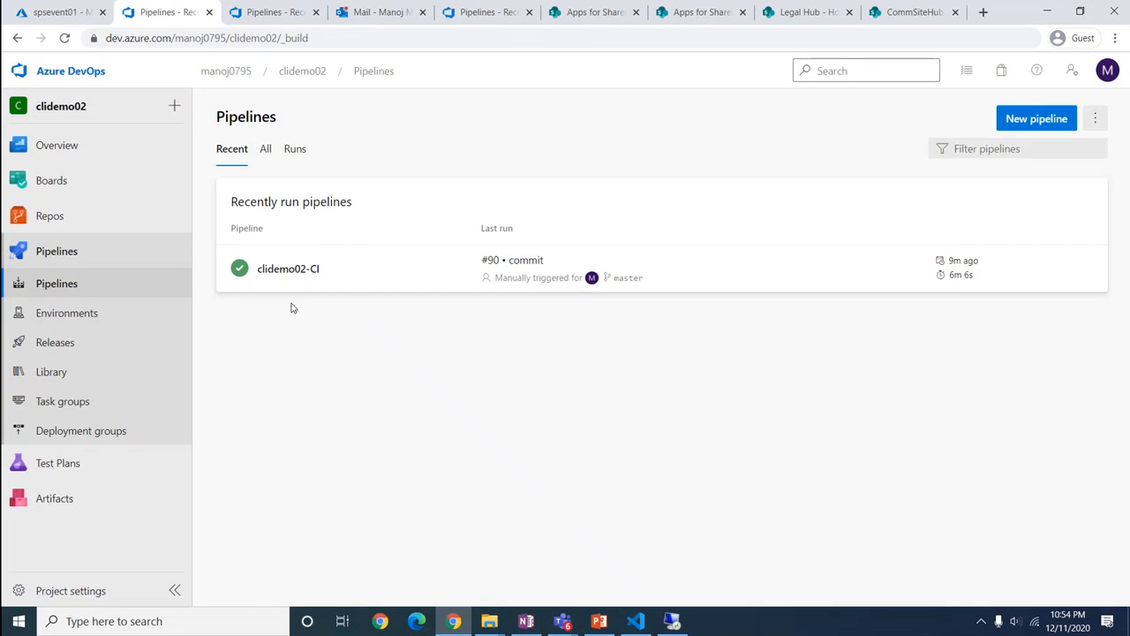
click(274, 274)
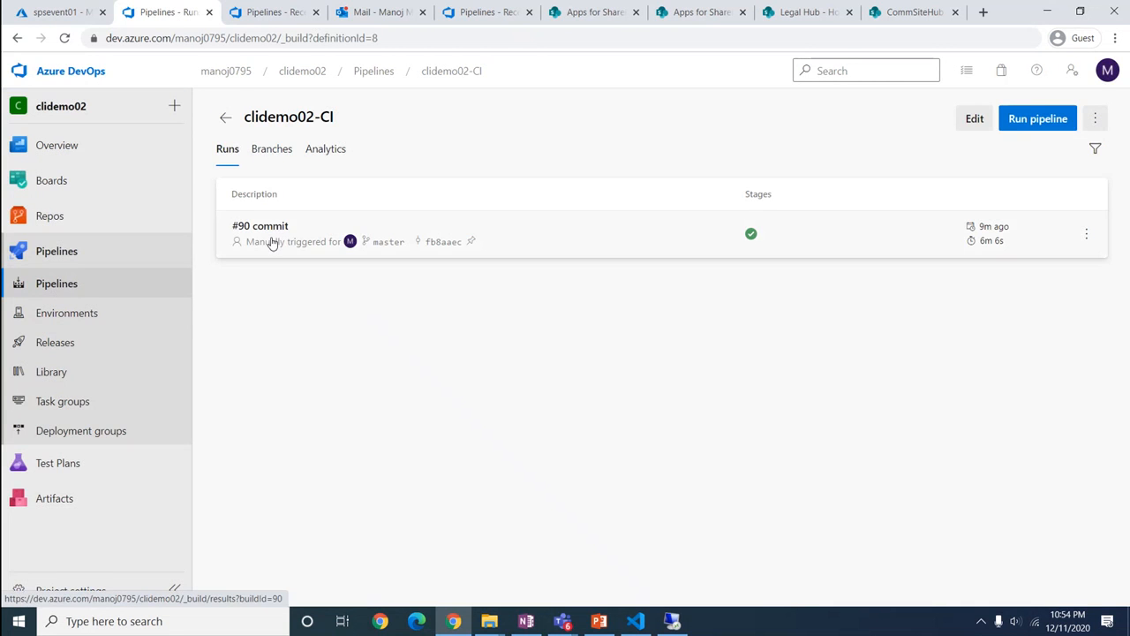
click(270, 241)
click(265, 411)
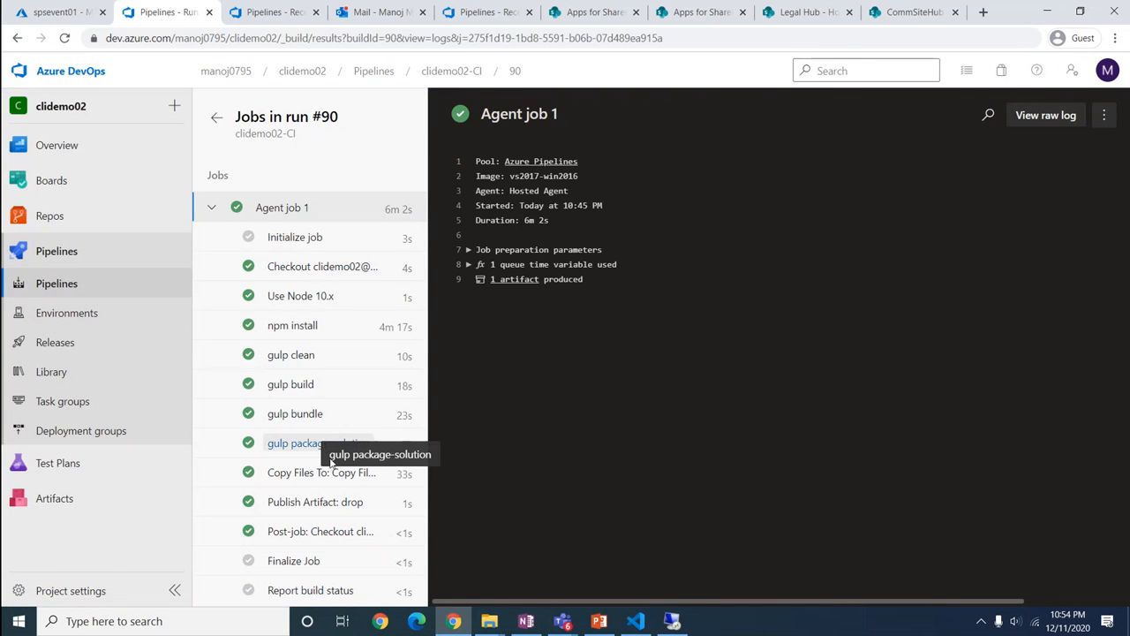
click(46, 342)
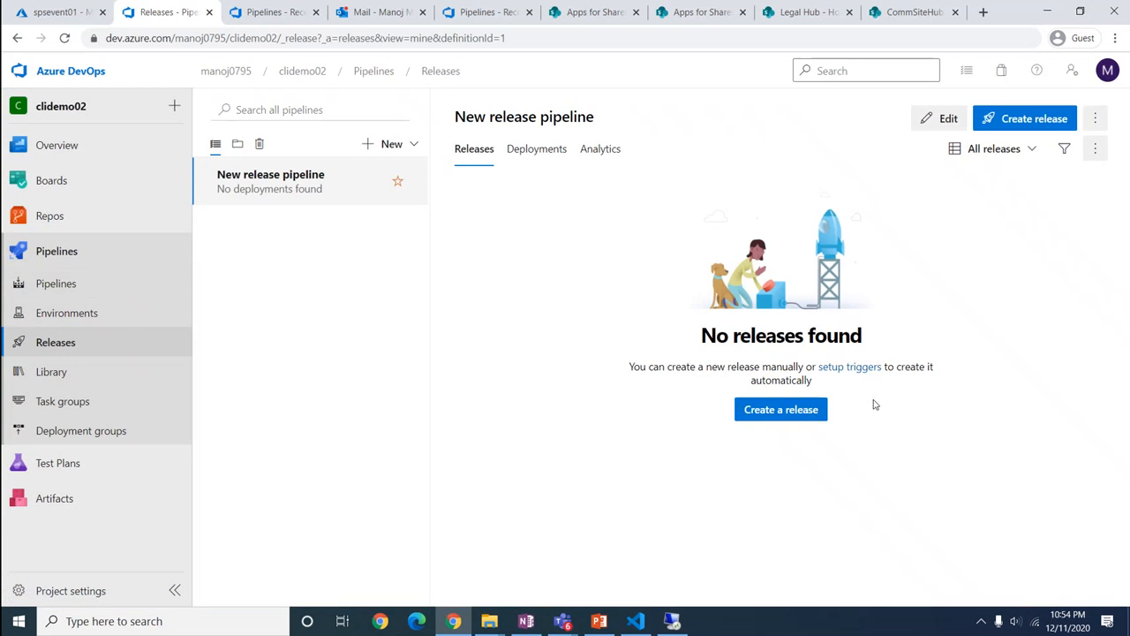
Create Release-1 from build 90 with DevStage's trigger changed from automated to manual
click(49, 345)
click(1022, 121)
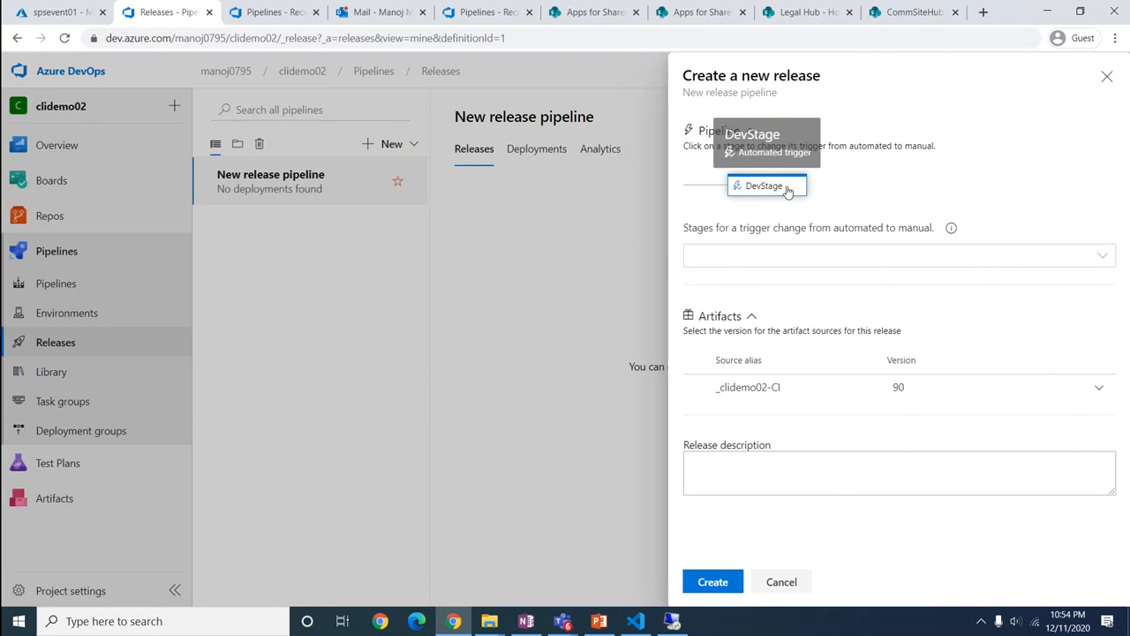
click(740, 261)
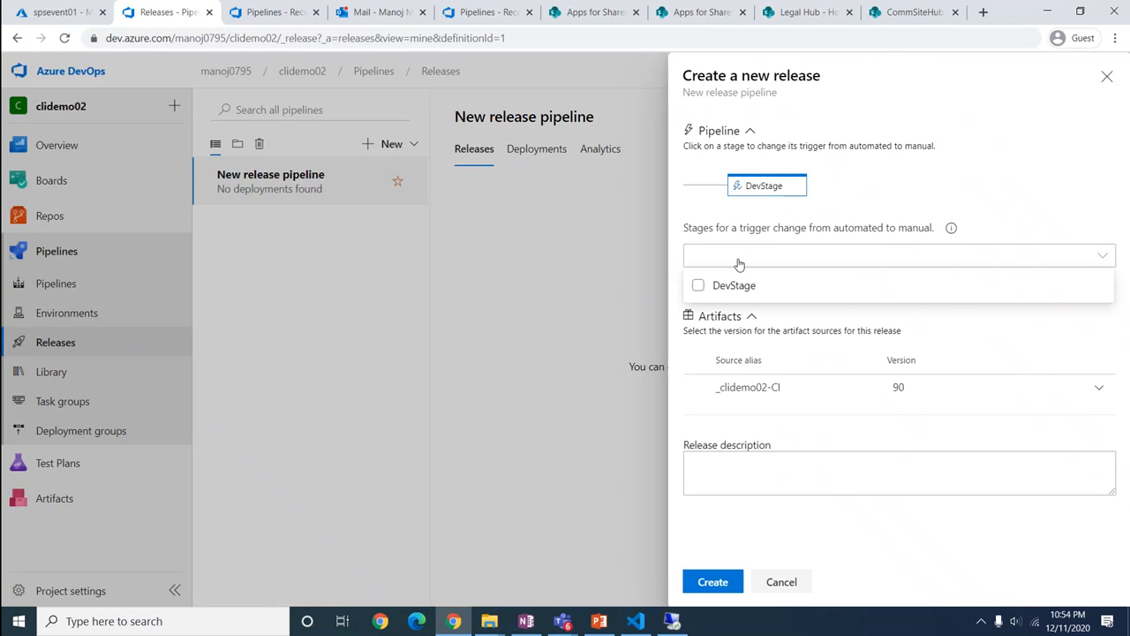
click(700, 287)
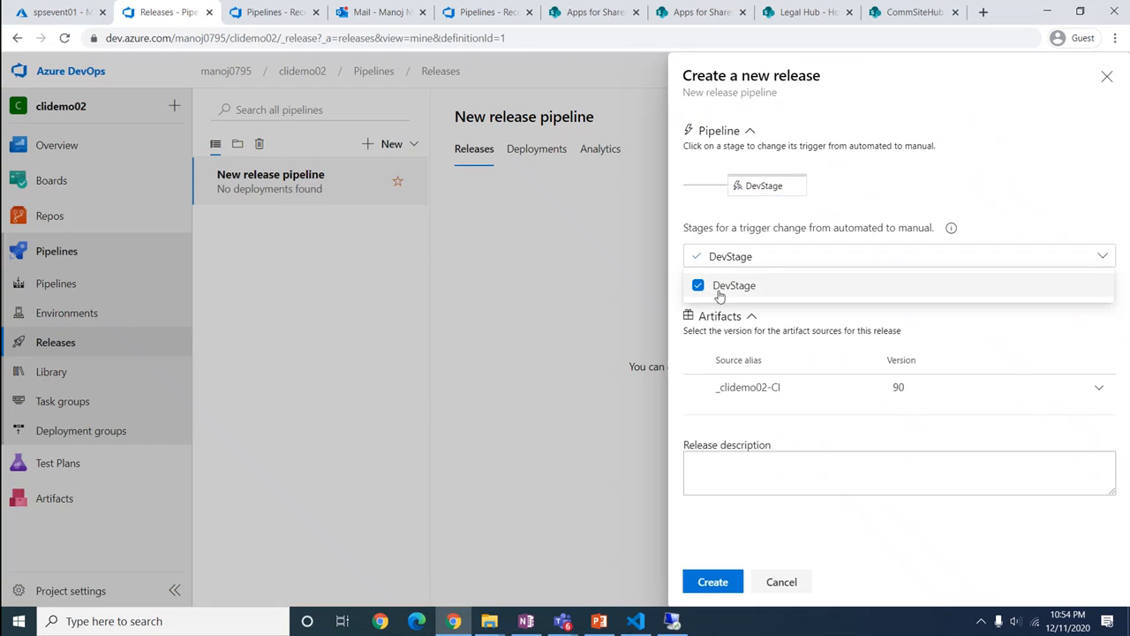
click(844, 254)
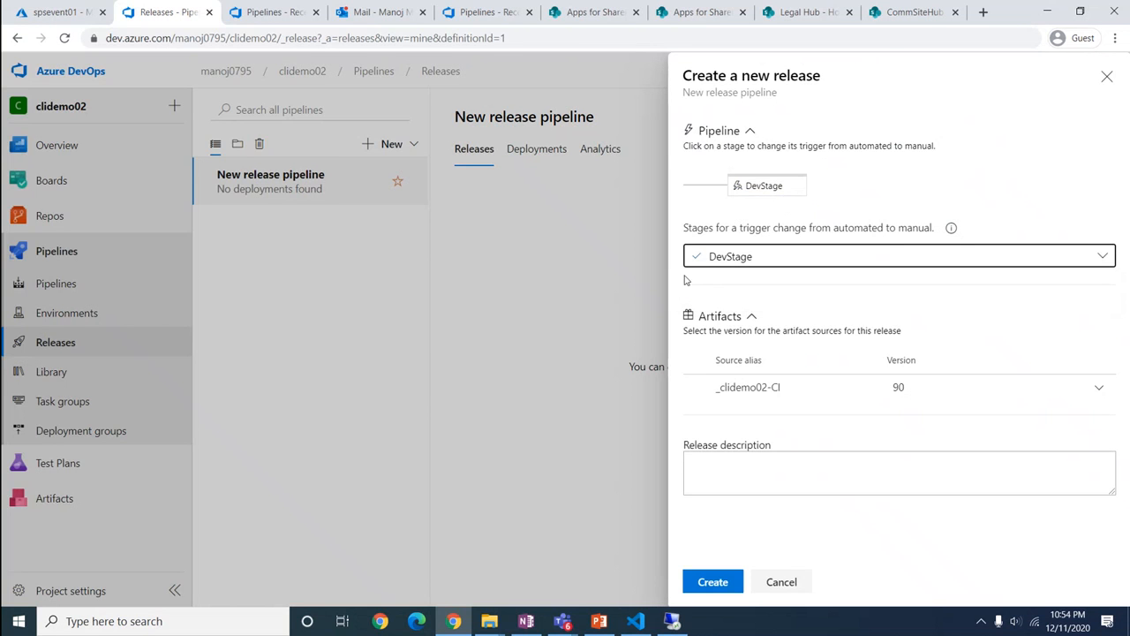
click(713, 583)
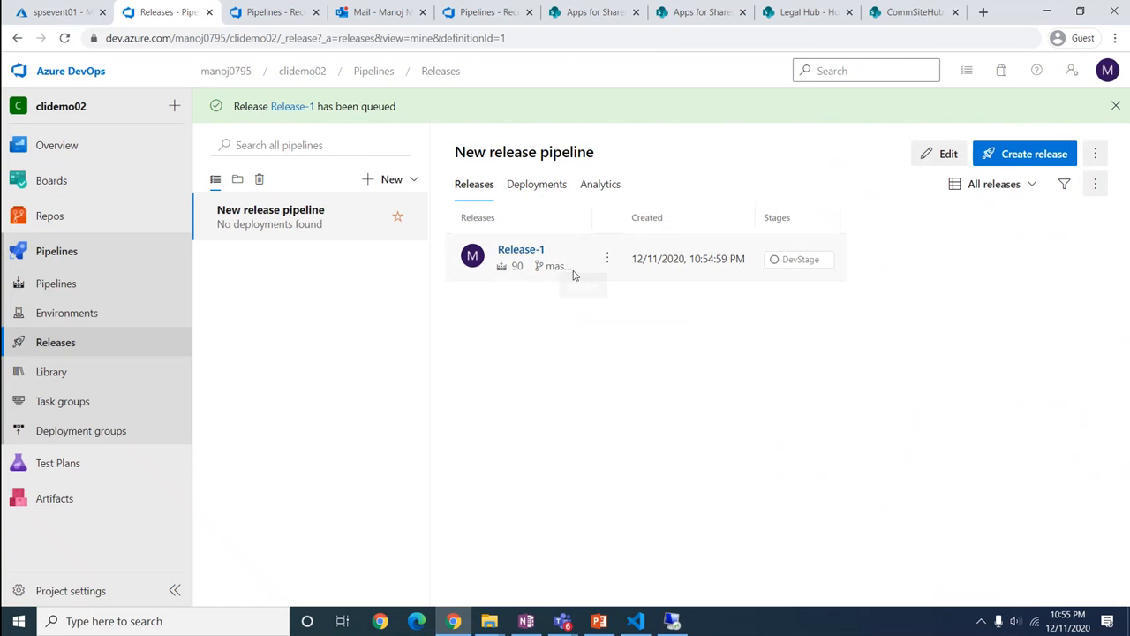
Deploy Release-1 to DevStage and show the stage's logs while the agent job waits
click(519, 251)
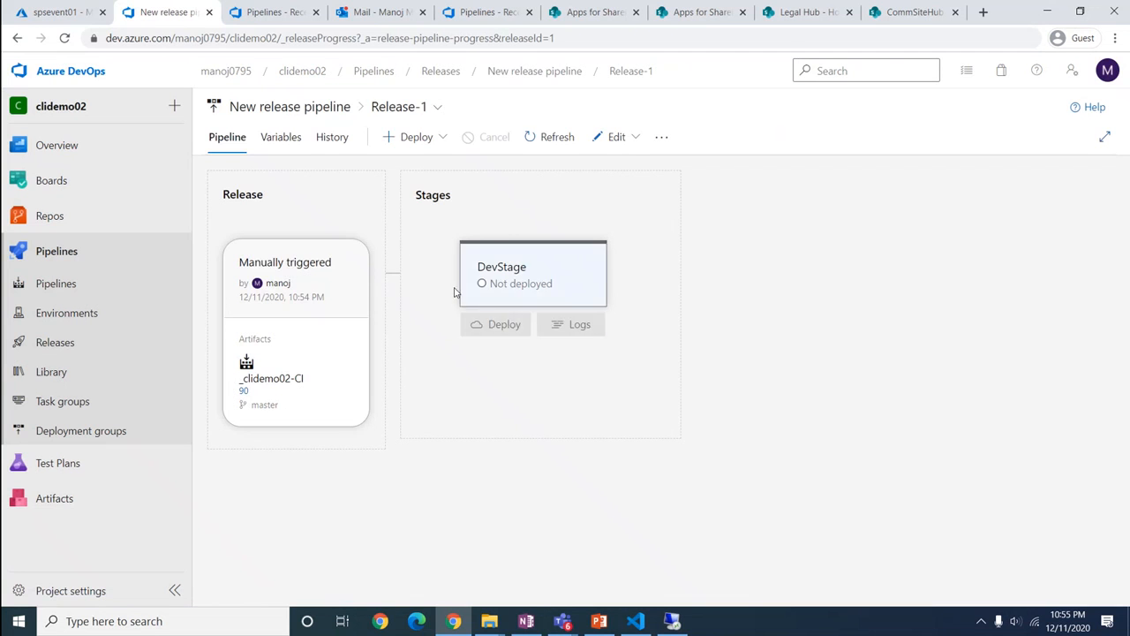
mouse_move(483, 325)
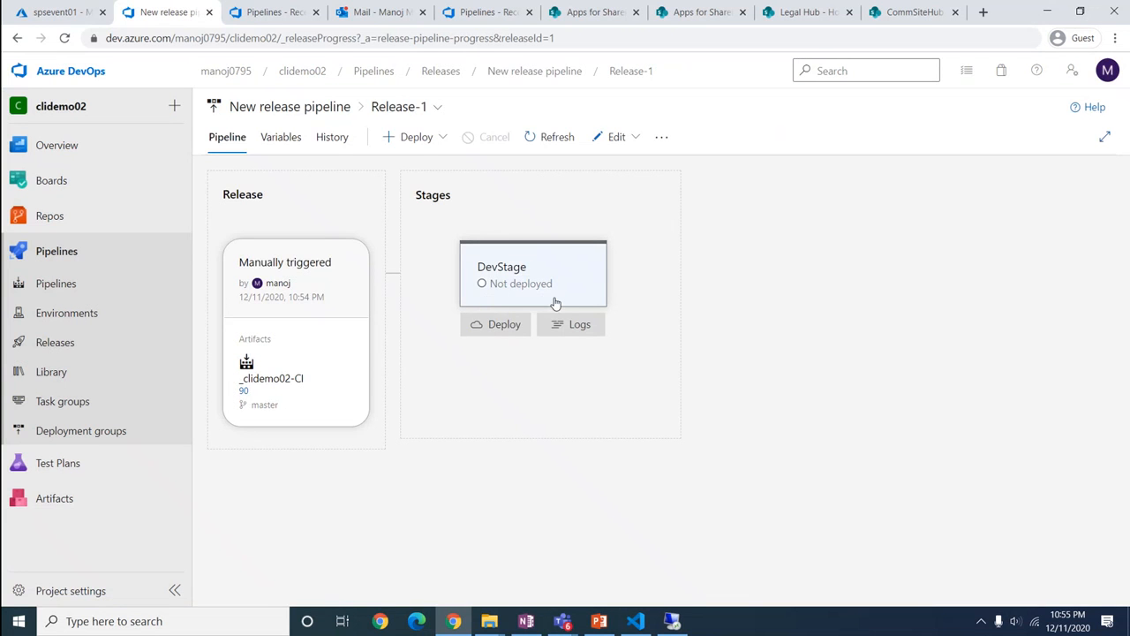
click(489, 326)
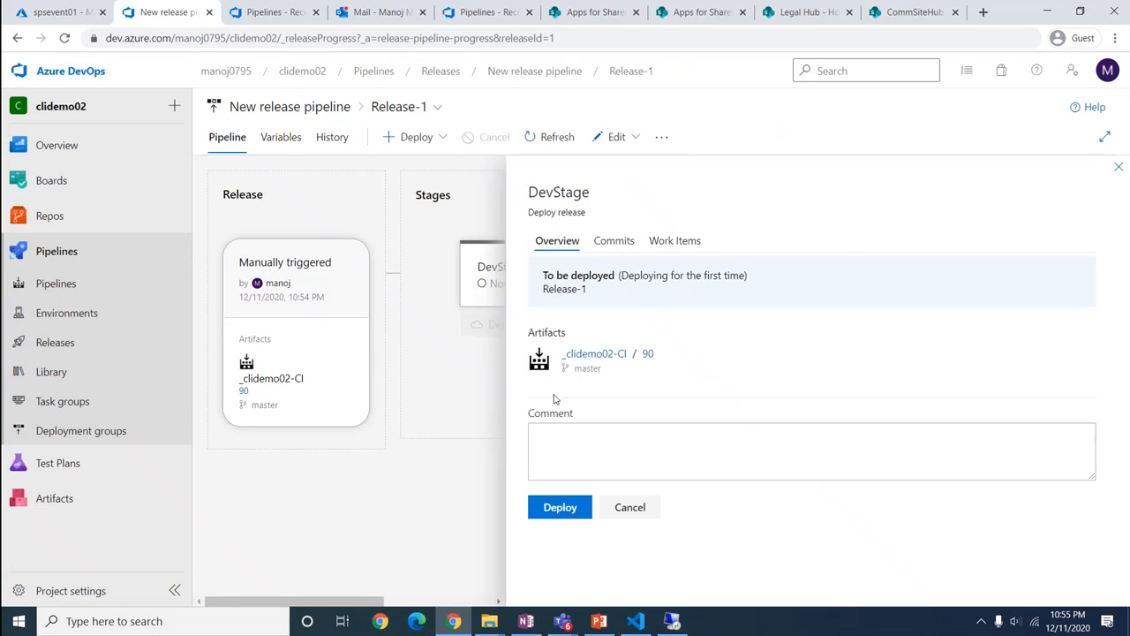
click(576, 509)
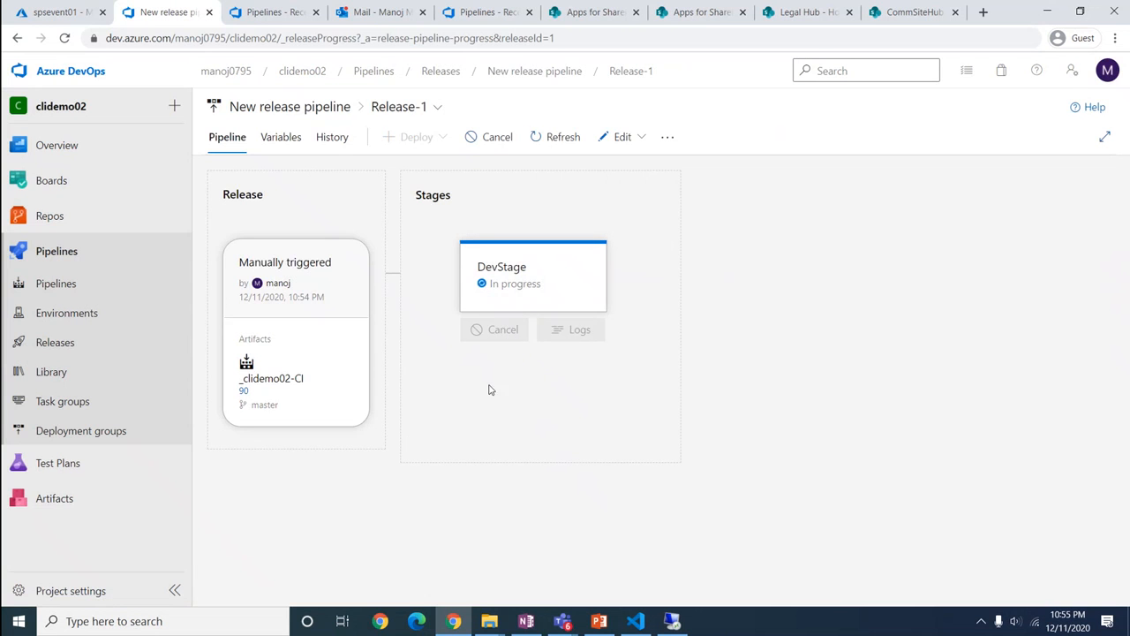
click(519, 303)
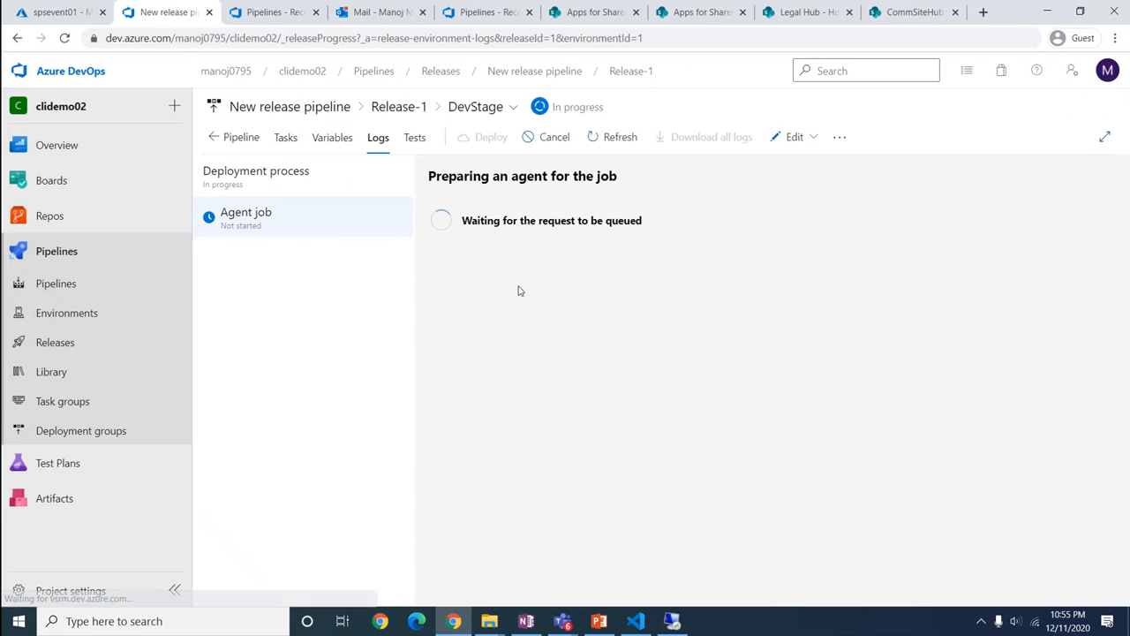
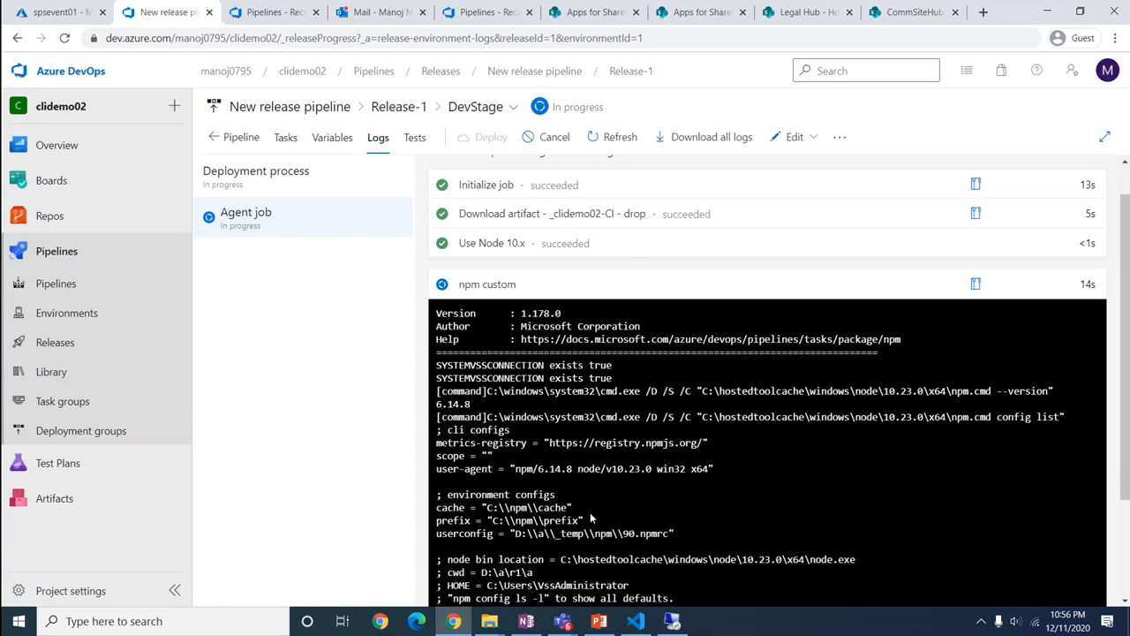
Switch from the Release-1 logs to the Apps for SharePoint catalog tab
click(571, 13)
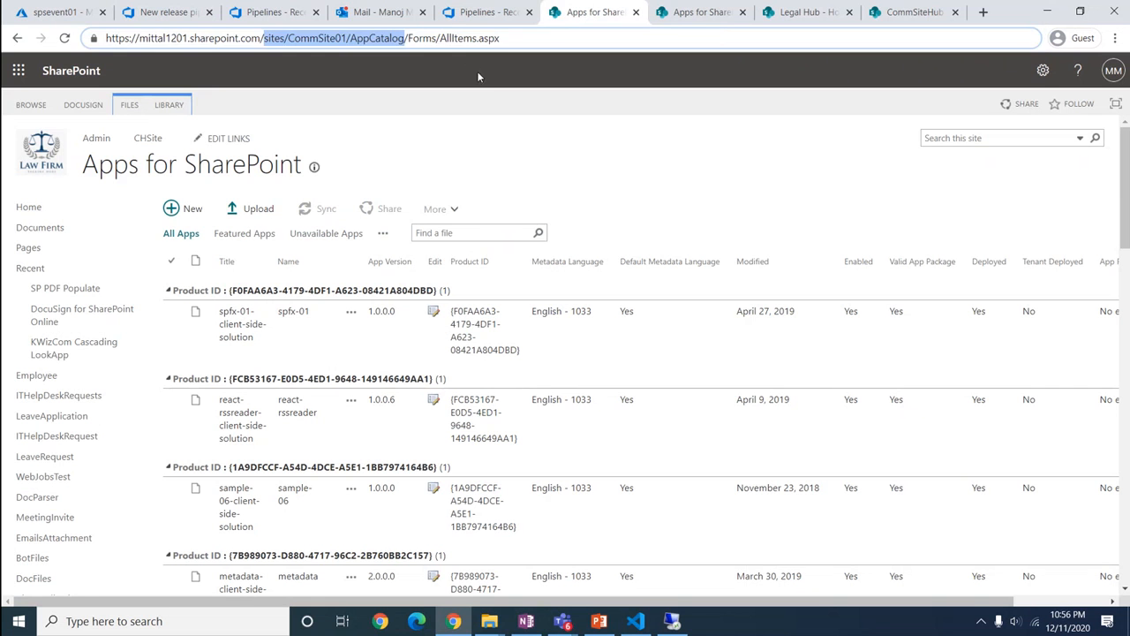
Reload the app catalog page and search it for 'clidemo-02', which is not listed yet
click(505, 38)
click(512, 38)
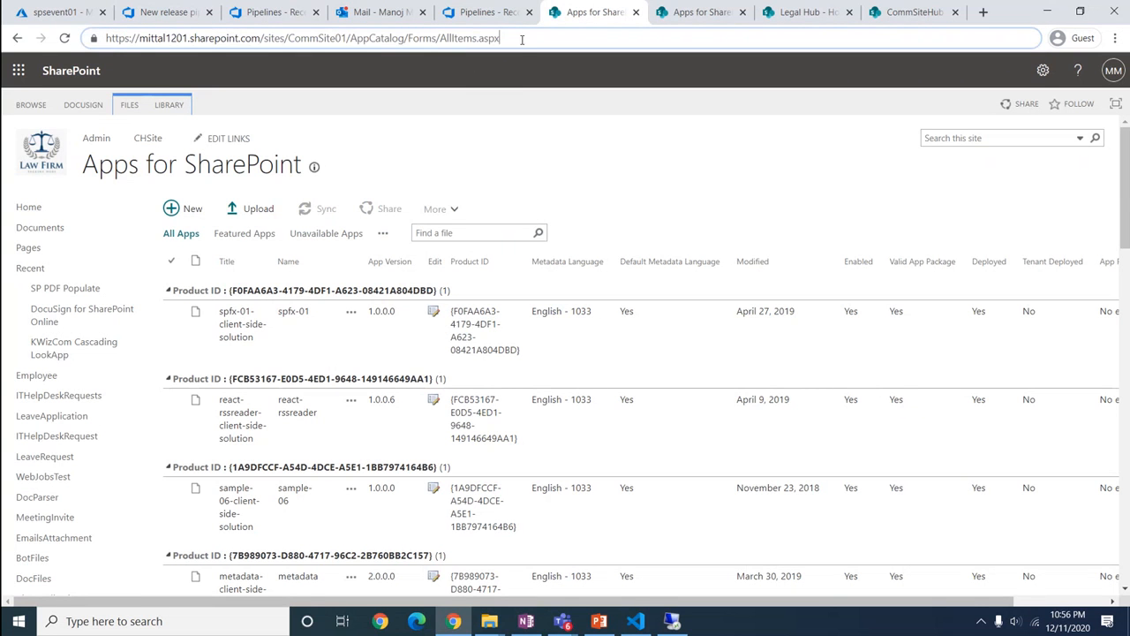
key(Return)
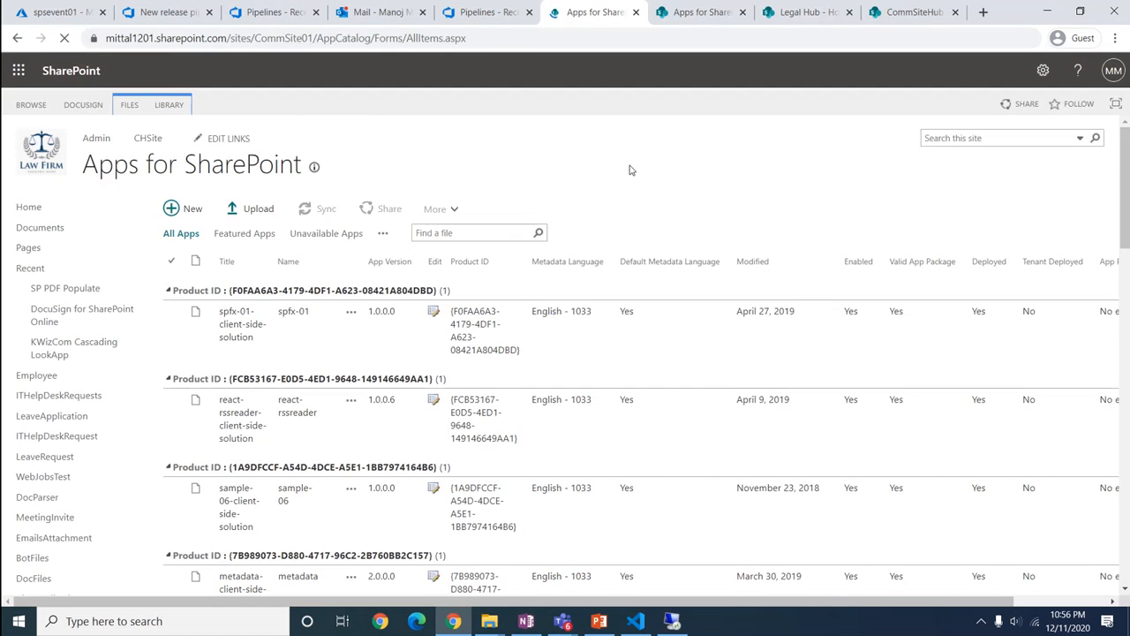
key(ctrl+f)
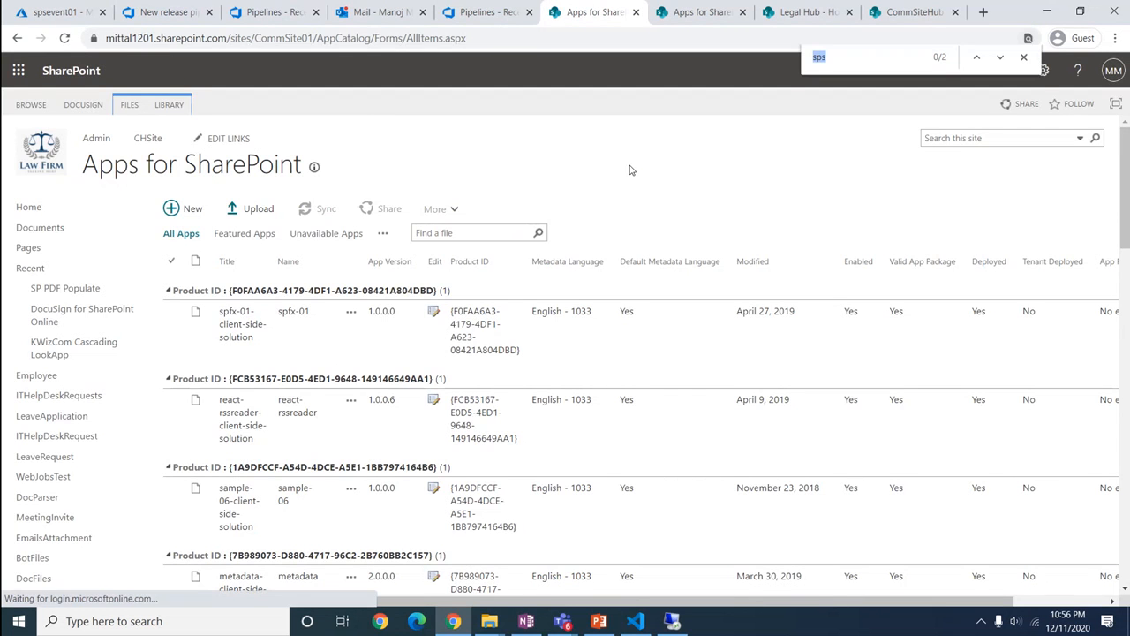
text(cli)
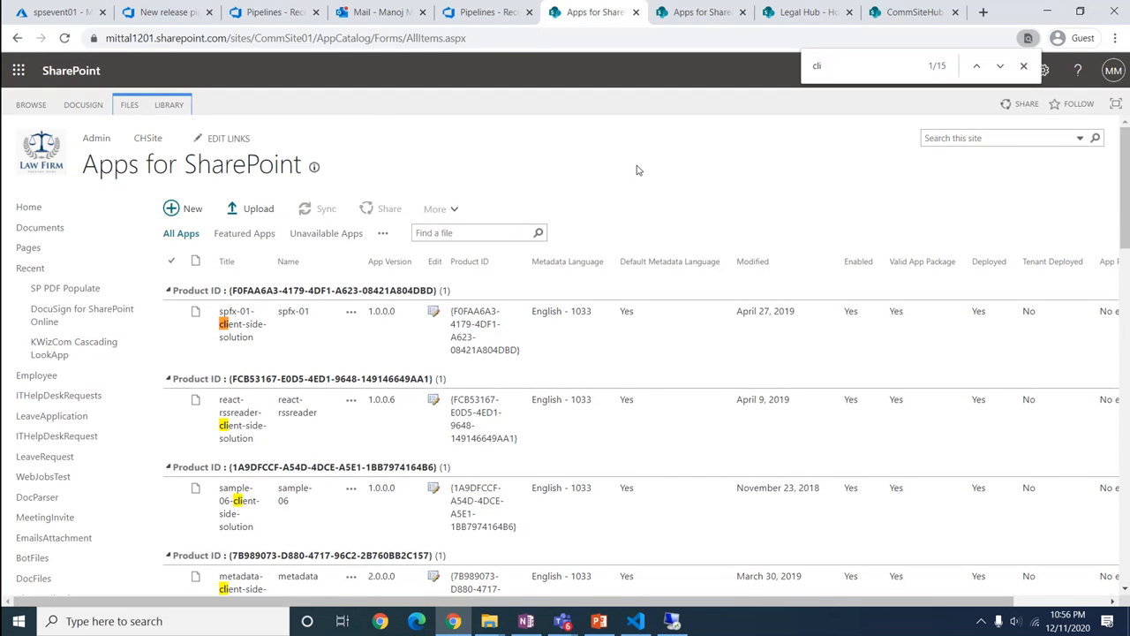
text(demo)
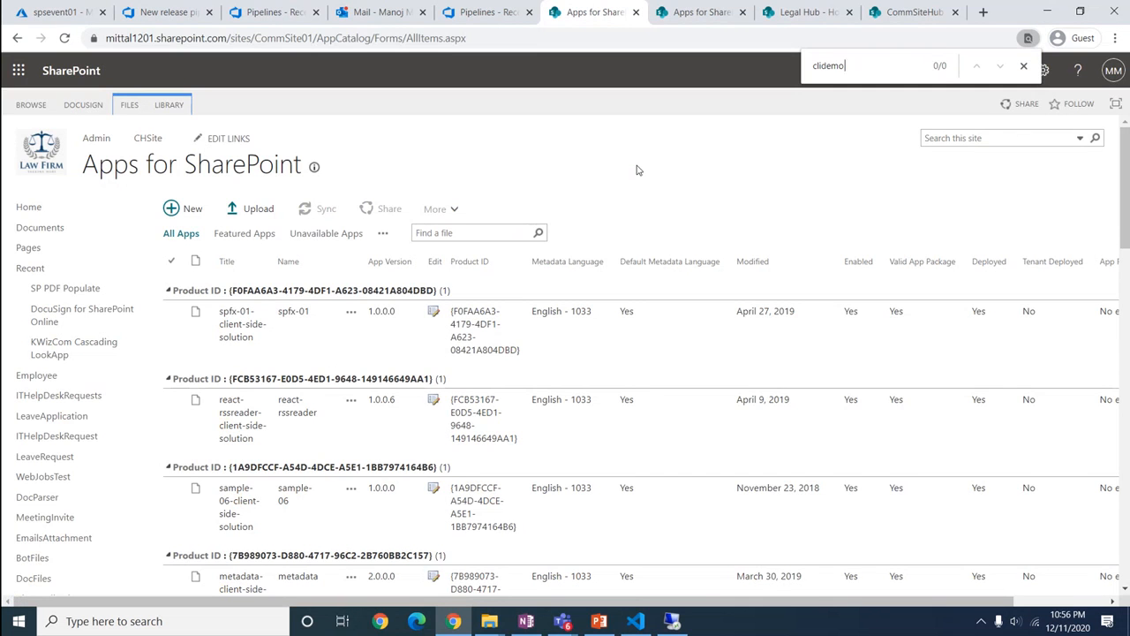
text(-02)
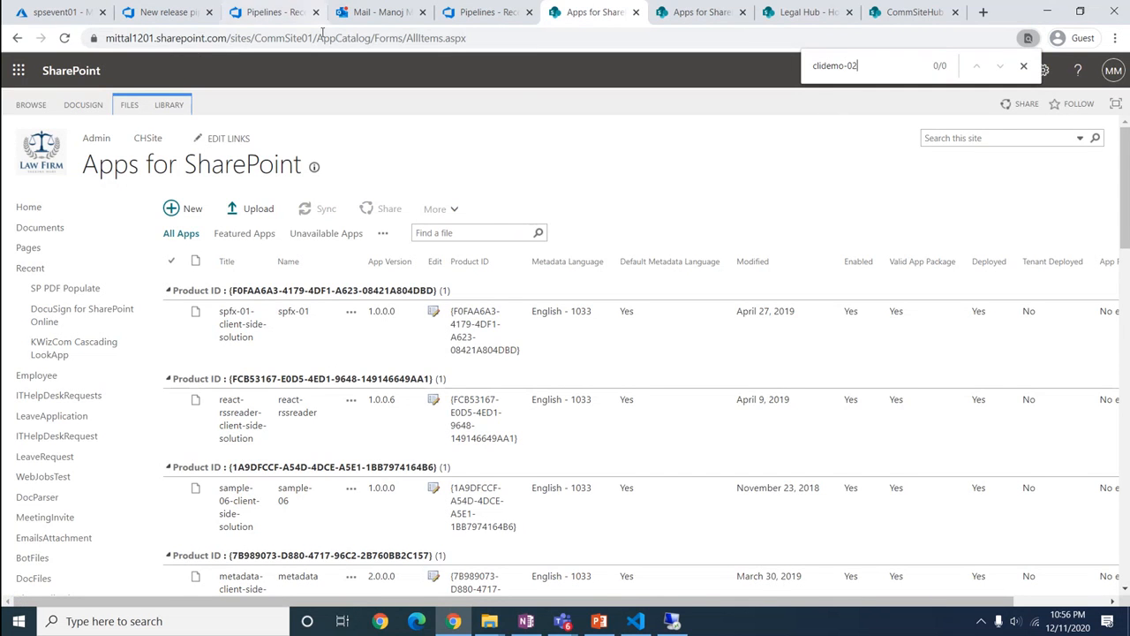
Check the running Release-1 npm log, then open the build Pipelines list showing clidemo02-CI
click(155, 12)
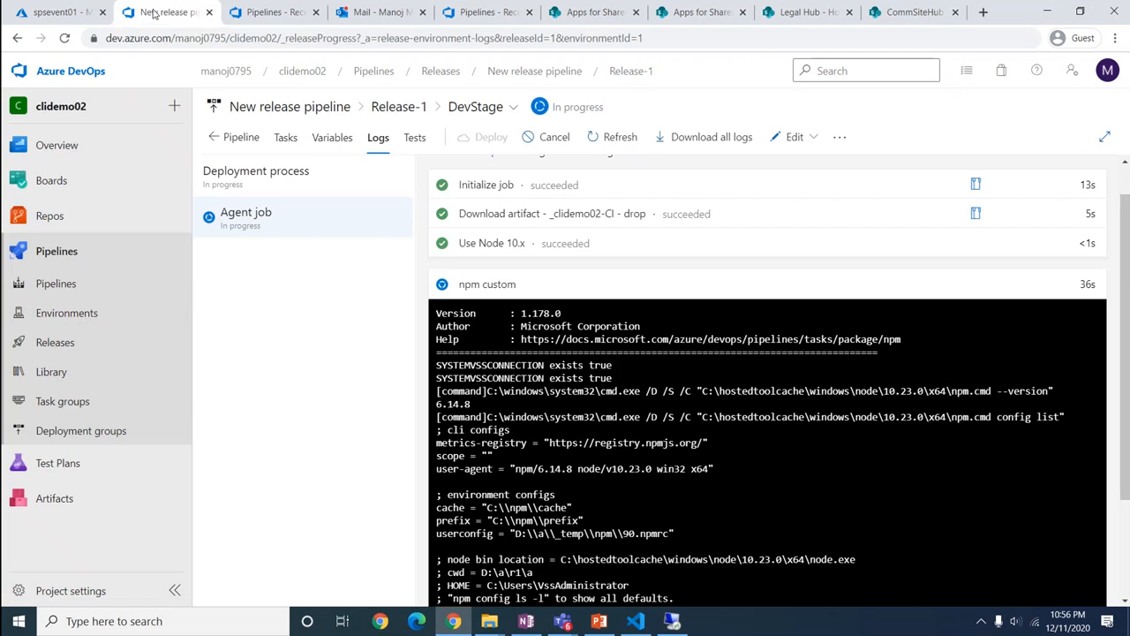
scroll(560, 374, down, 3)
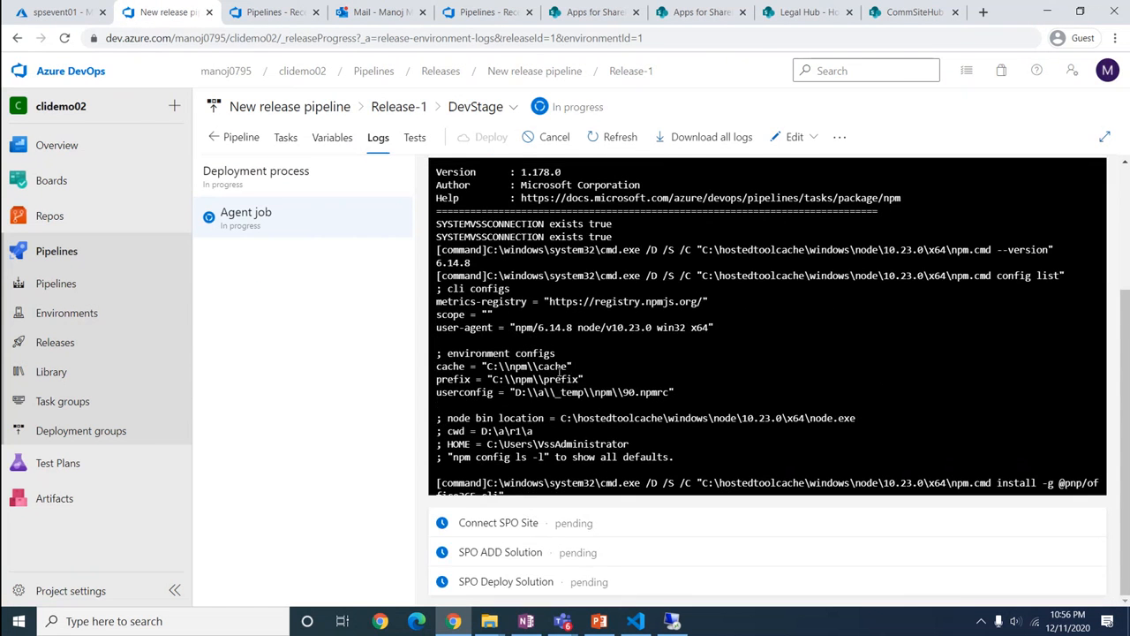
scroll(560, 374, up, 3)
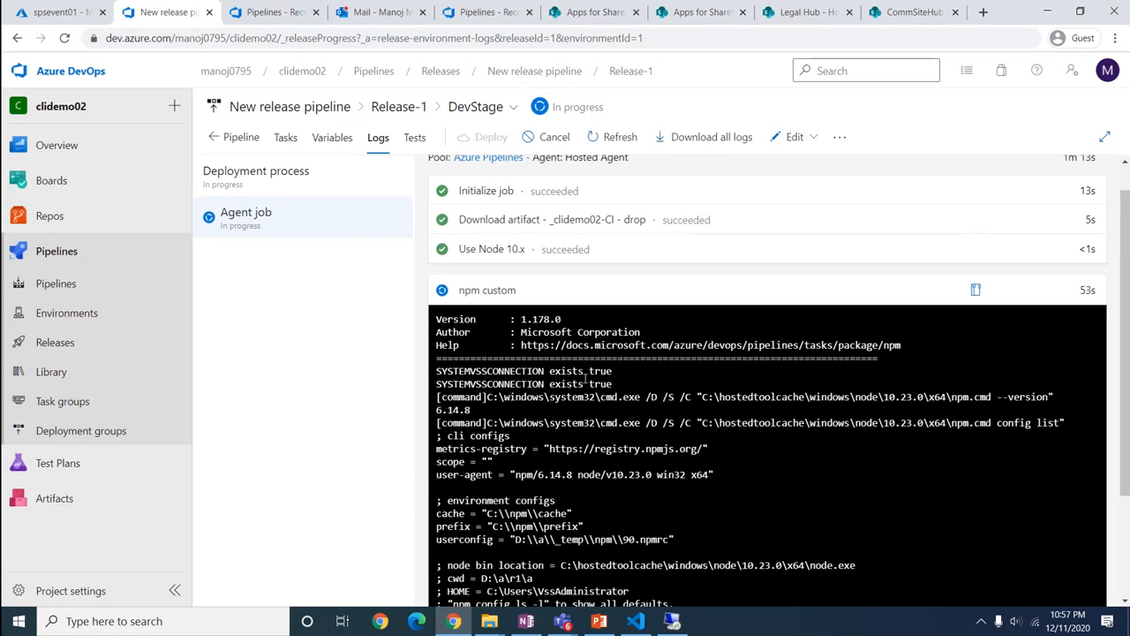
scroll(586, 378, down, 2)
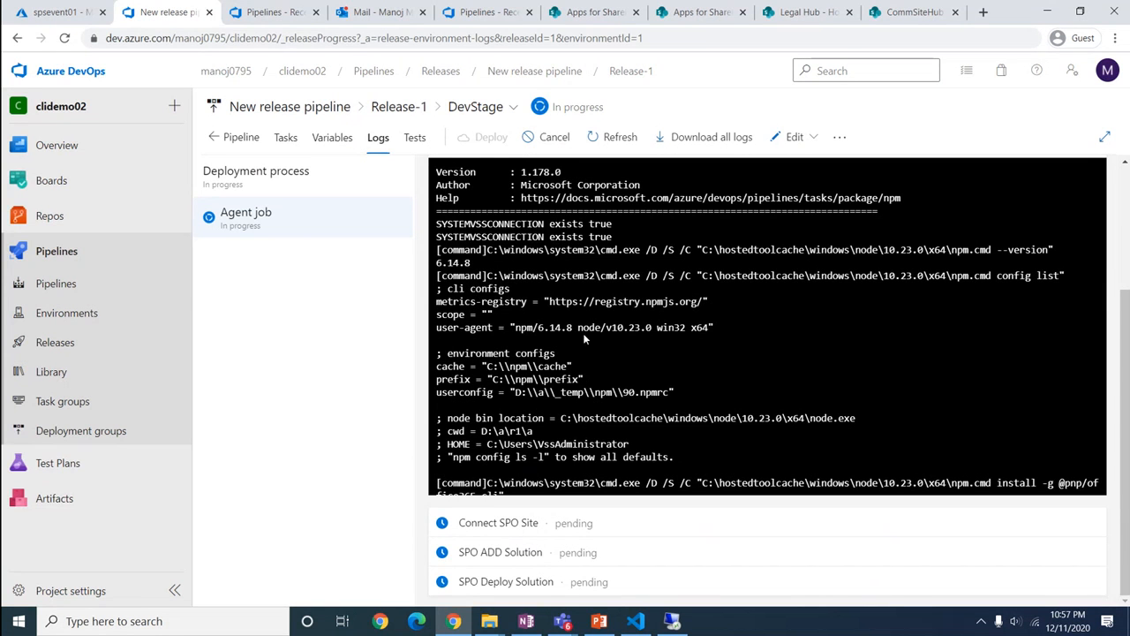
click(60, 251)
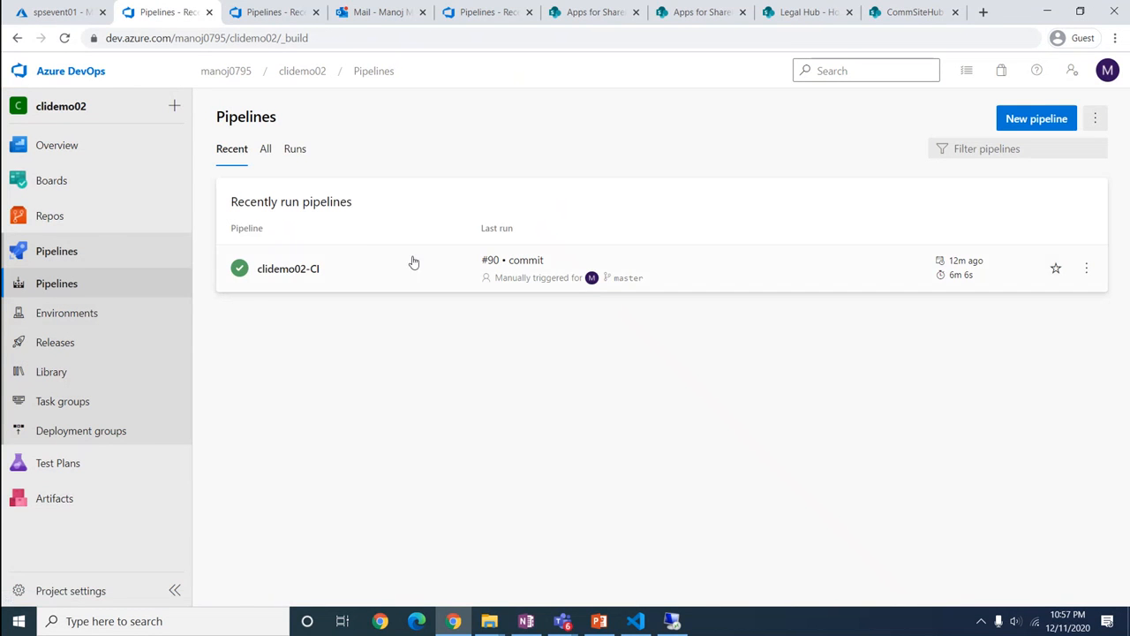
Enable continuous integration on master for clidemo02-CI and save it with comment 'Enable CI'
click(1086, 269)
click(608, 315)
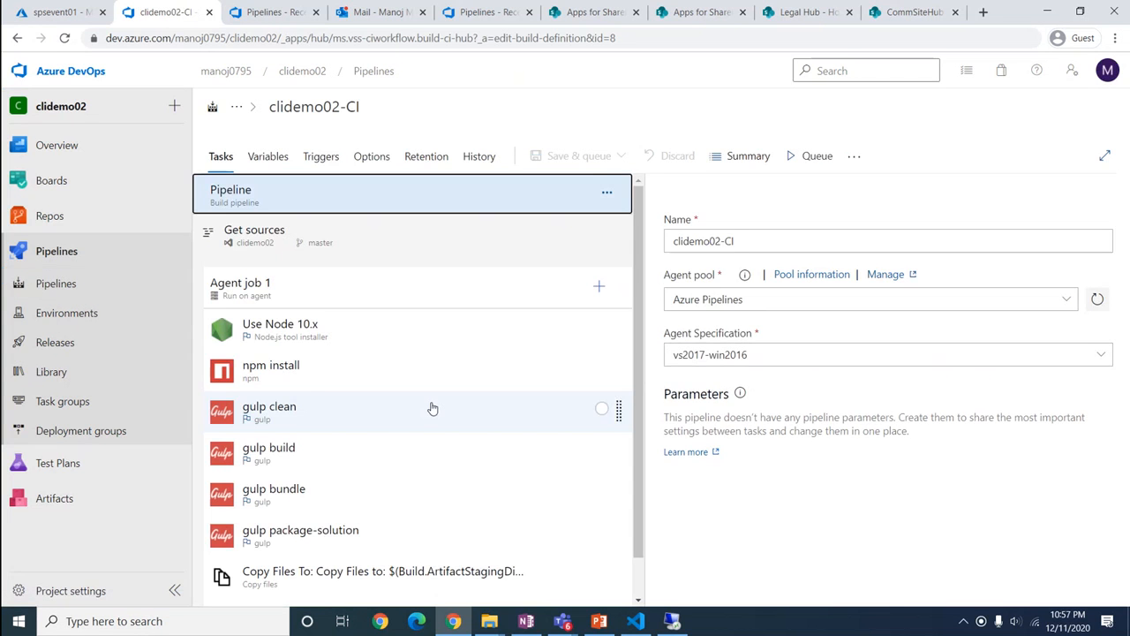
click(322, 159)
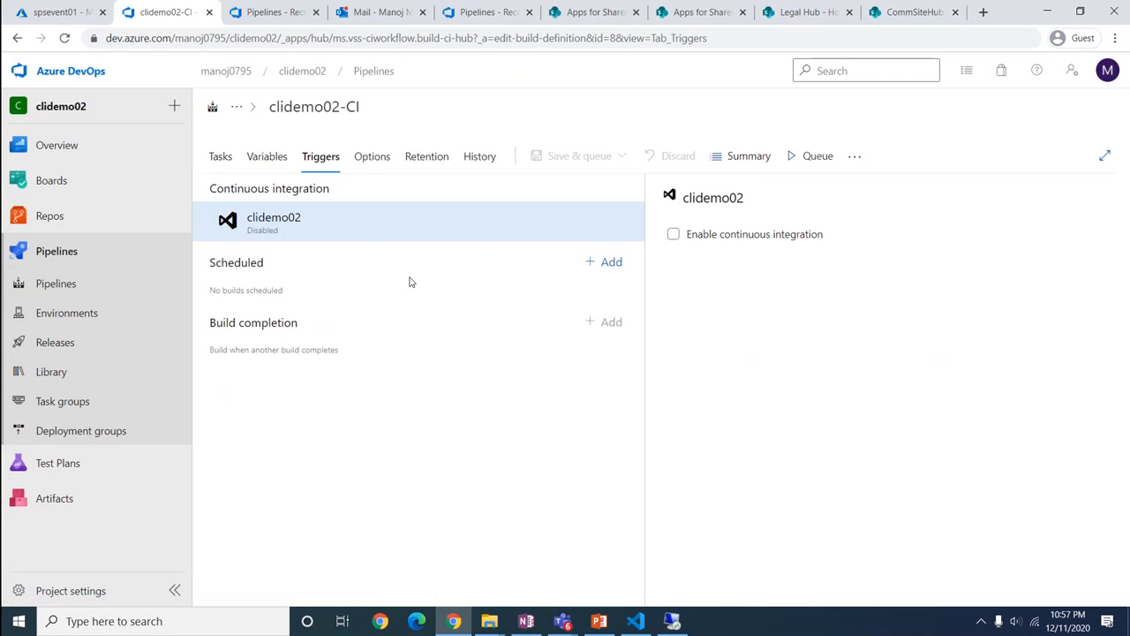
click(674, 234)
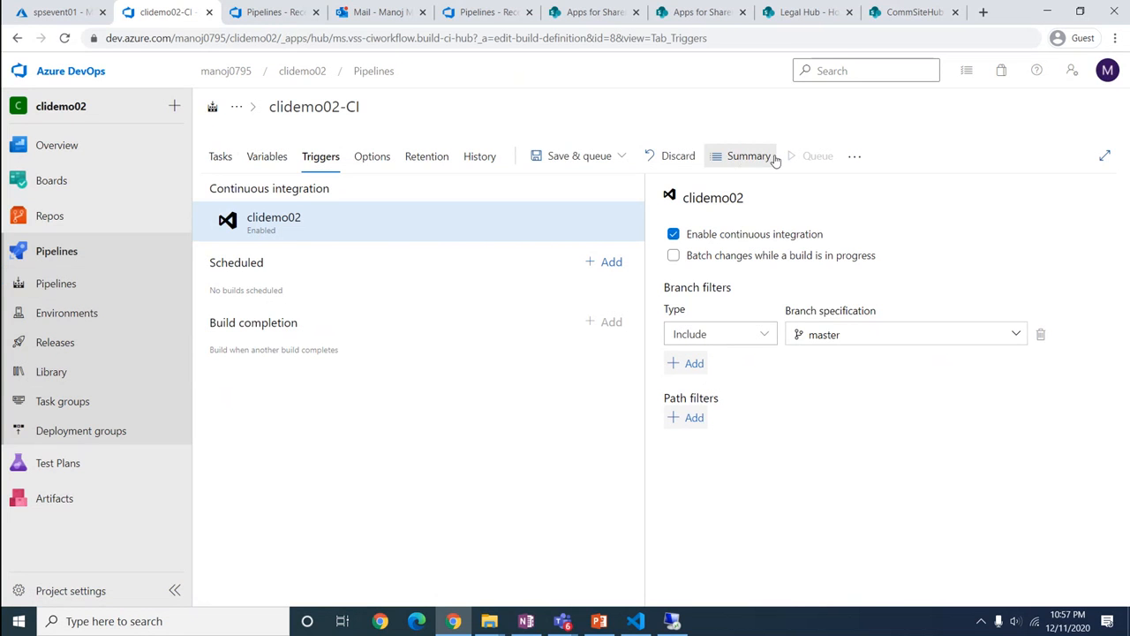
click(621, 157)
click(544, 210)
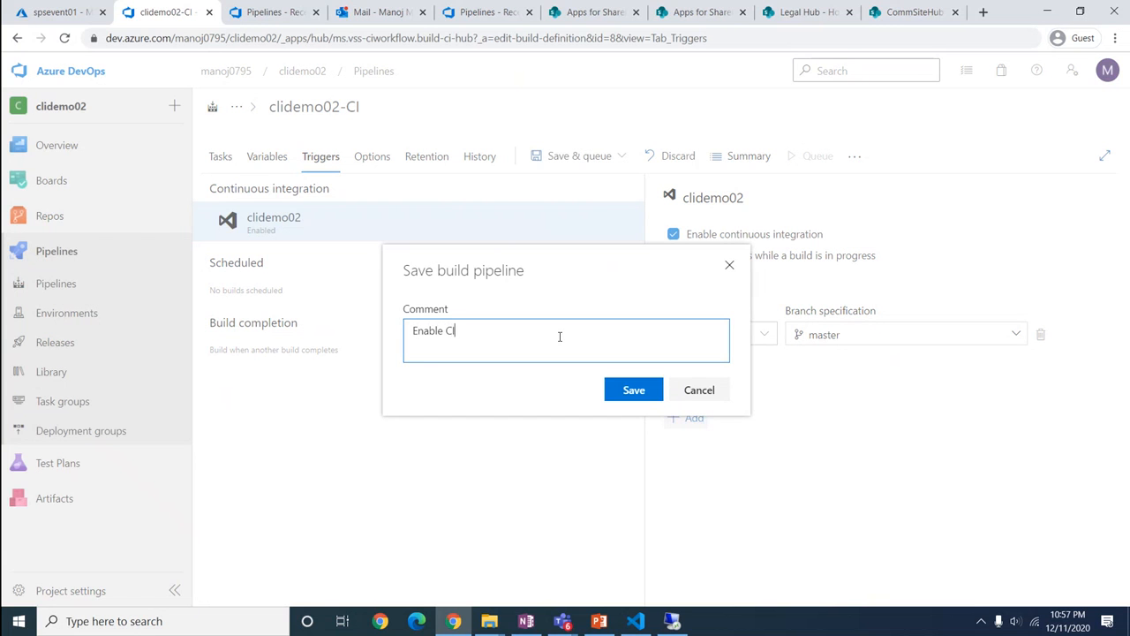
click(642, 396)
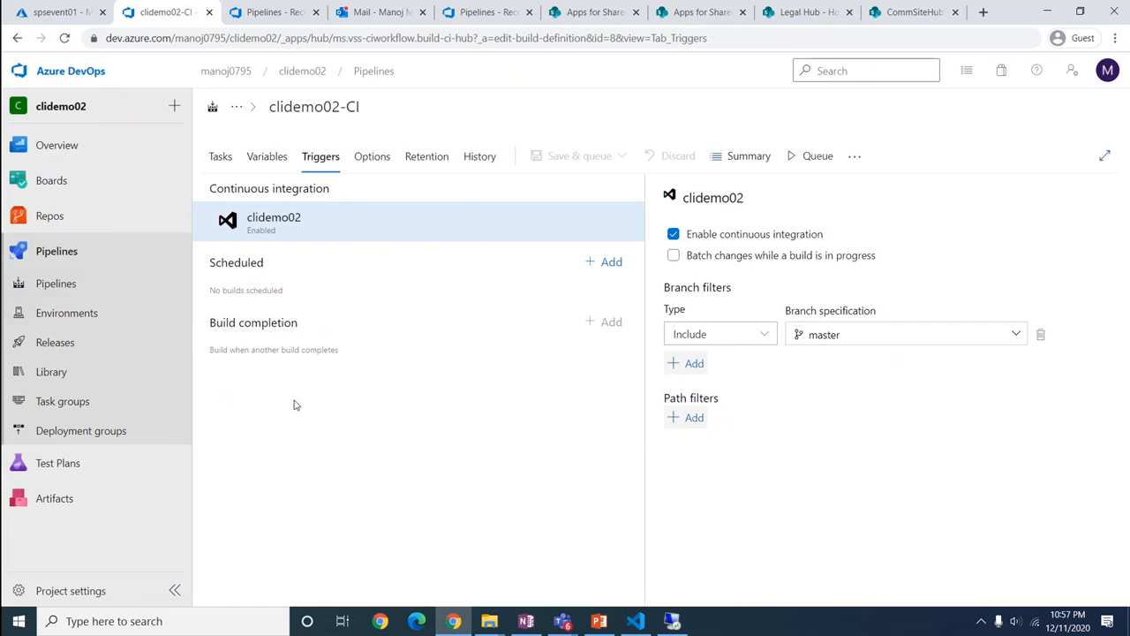
click(48, 344)
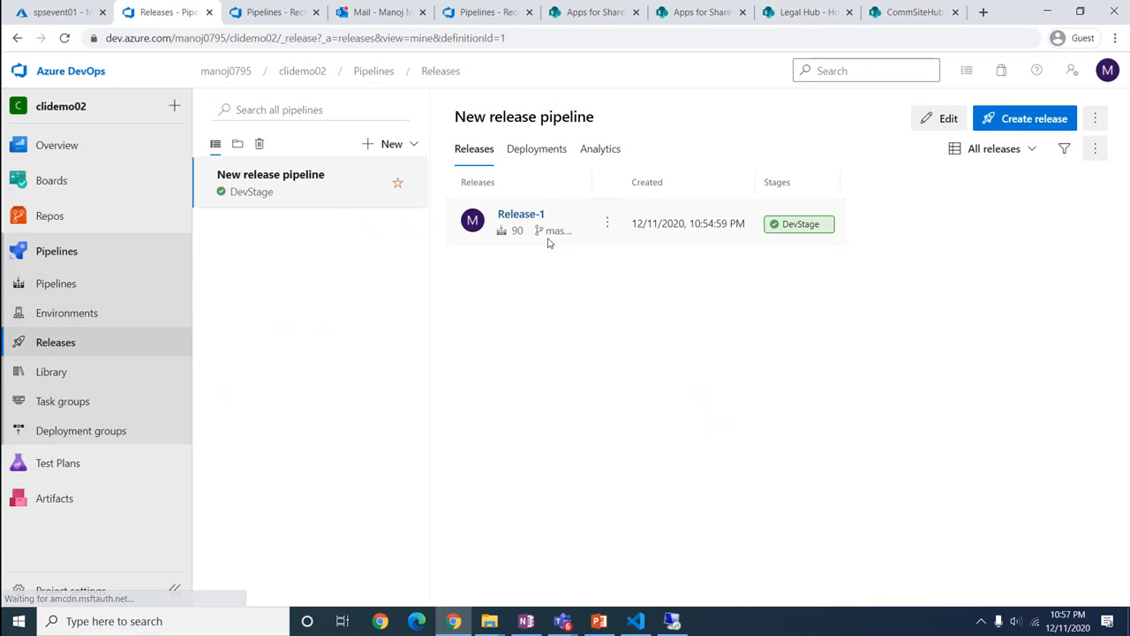
Open Release-1's DevStage logs, confirming every step including SPO ADD and Deploy Solution succeeded
click(532, 218)
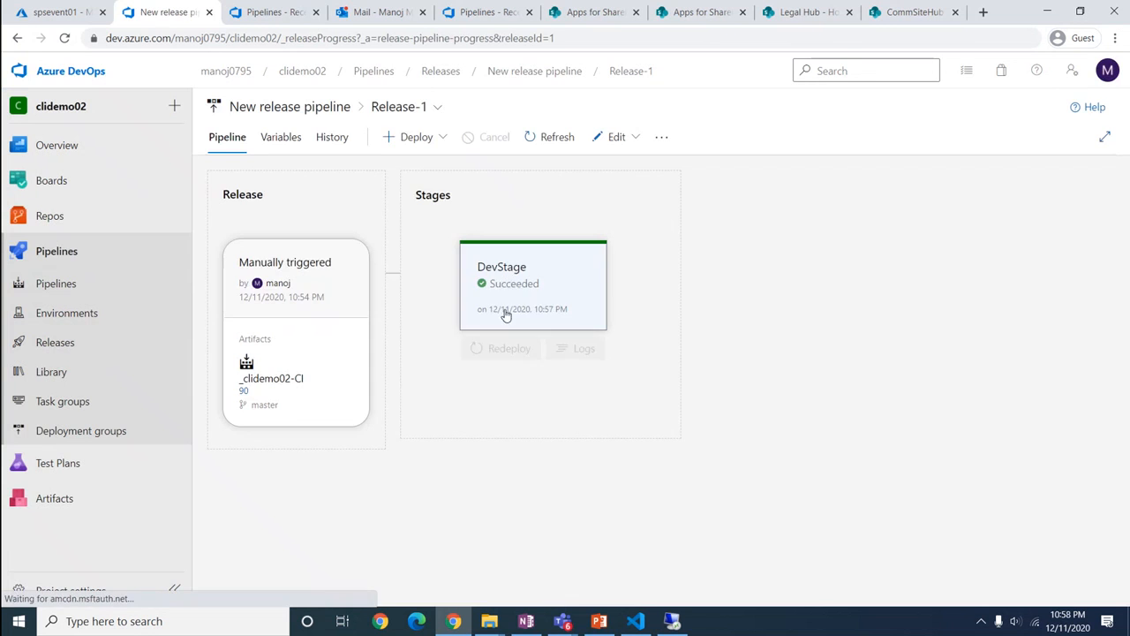
click(510, 286)
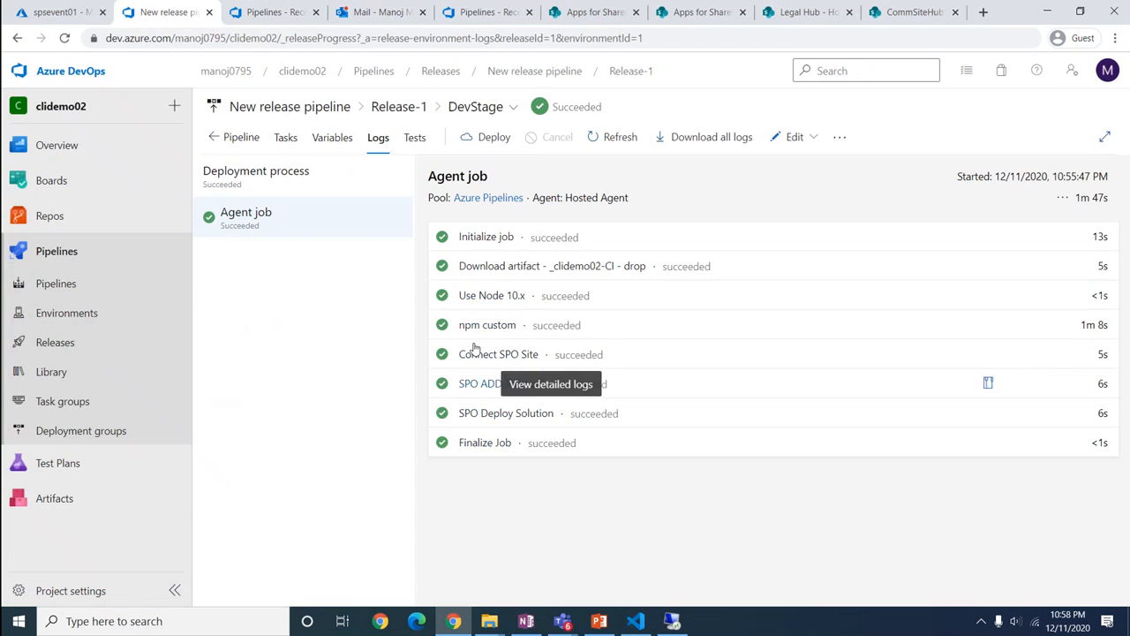
Reload the catalog, find clidemo-02-client-side-solution via a 'clidemo-' search, and select the CommSite01 site address
click(591, 12)
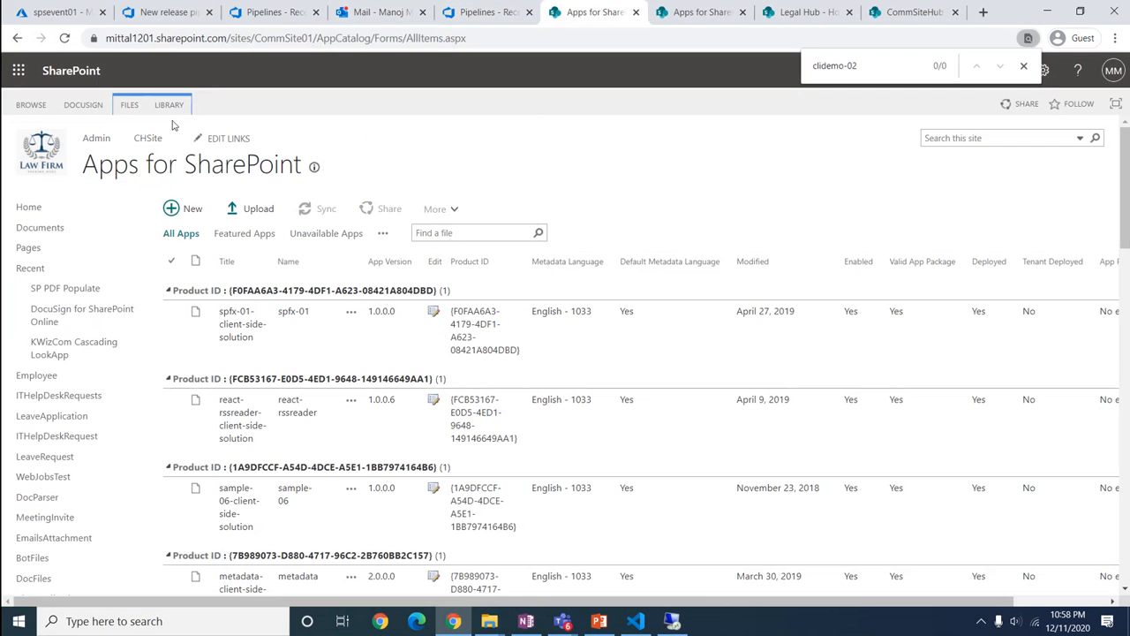
click(64, 38)
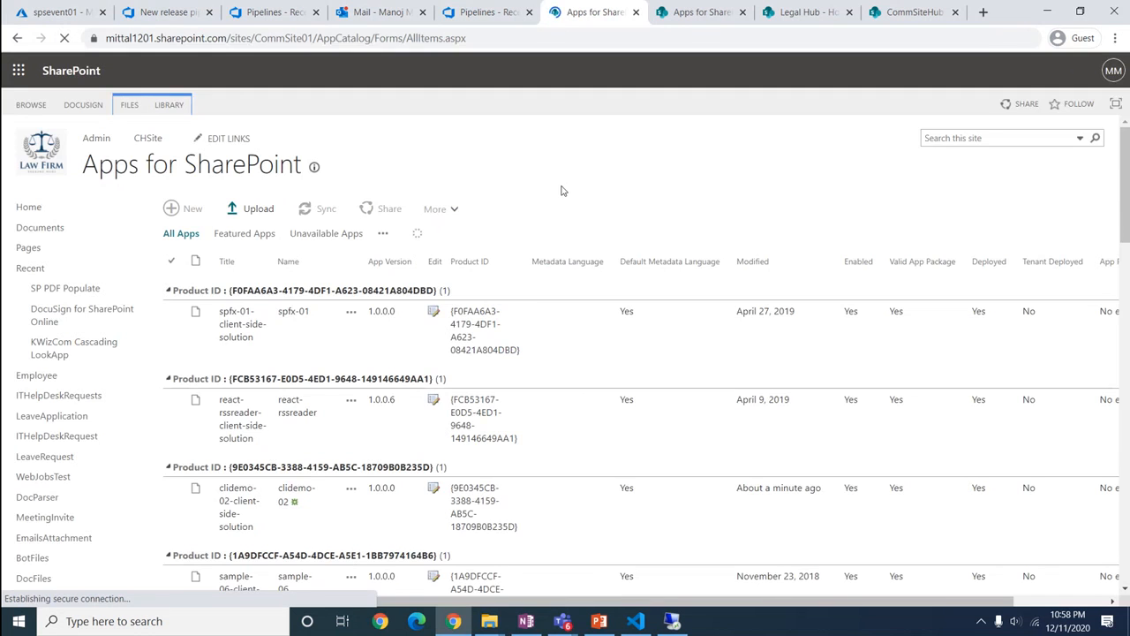
key(ctrl+f)
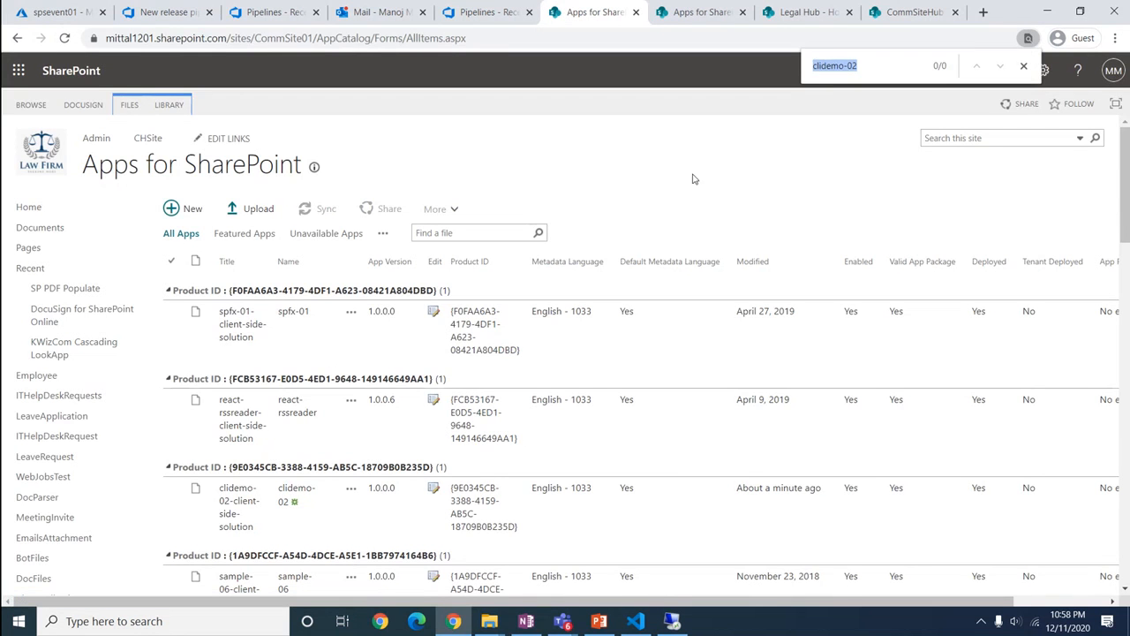
click(880, 69)
key(BackSpace)
key(BackSpace)
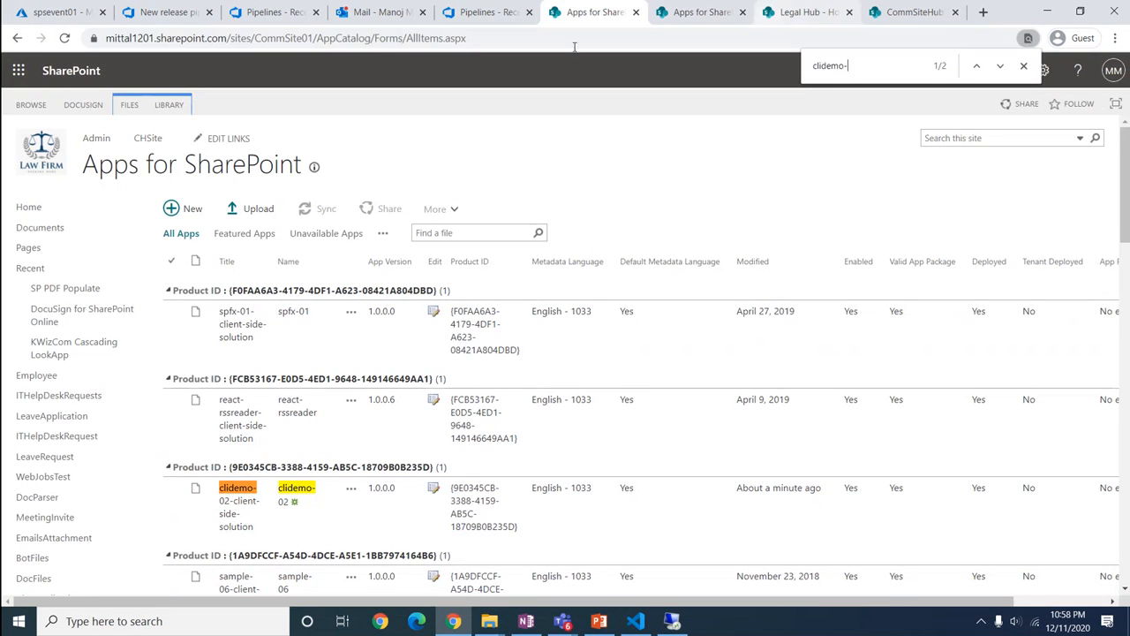
drag(311, 38, 90, 44)
key(ctrl+c)
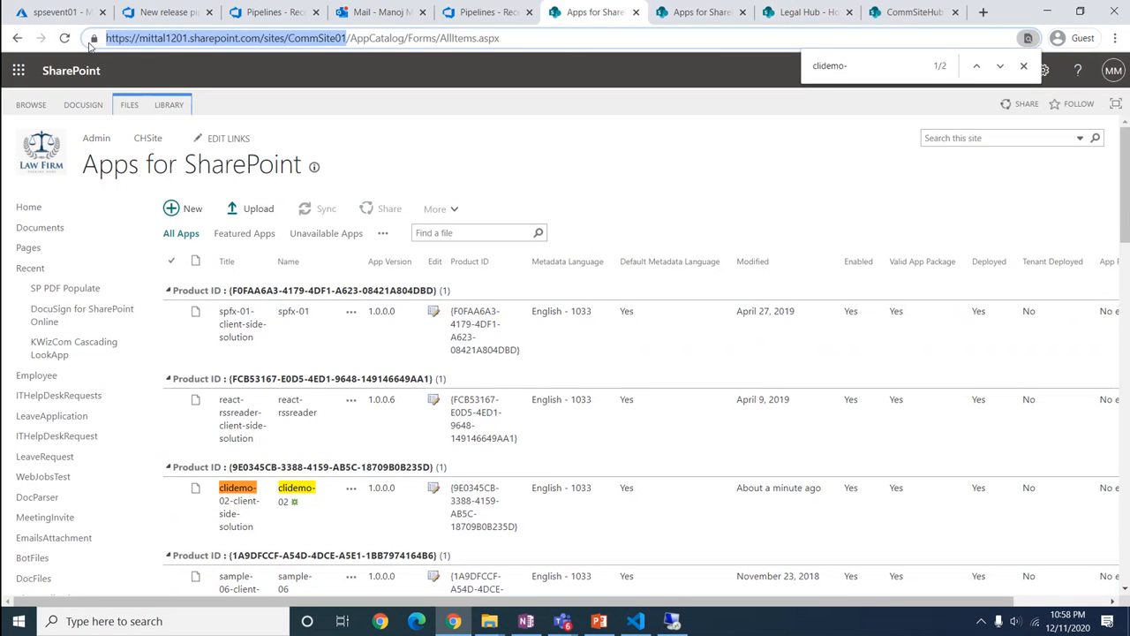
Load the Legal Hub site home page in its tab from the copied CommSite01 address
click(807, 19)
key(ctrl+l)
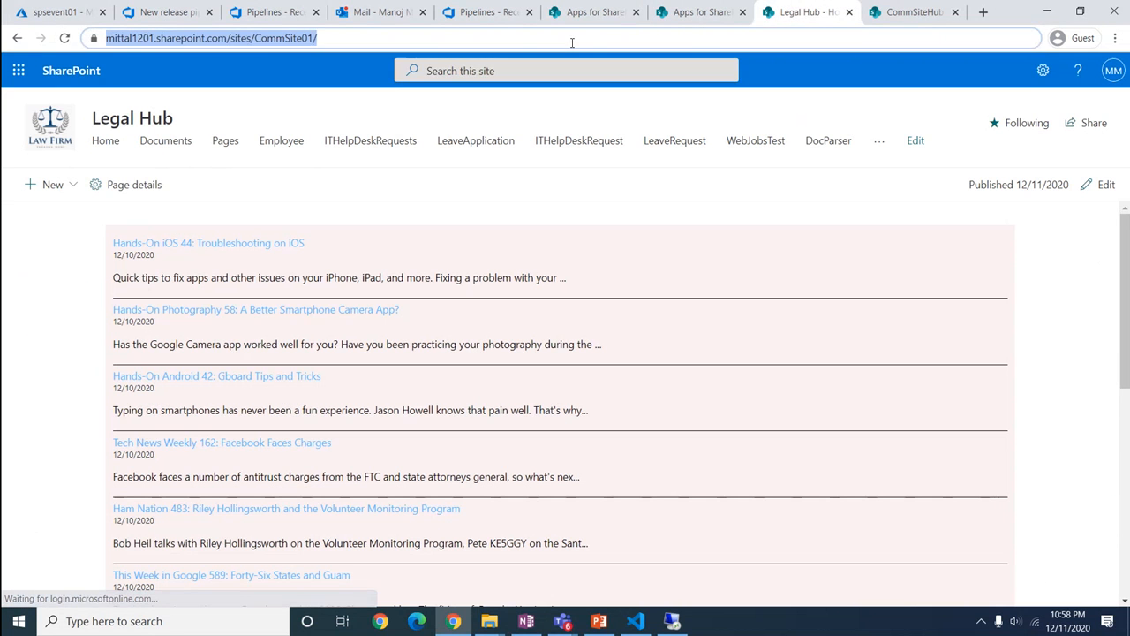
key(ctrl+v)
key(Return)
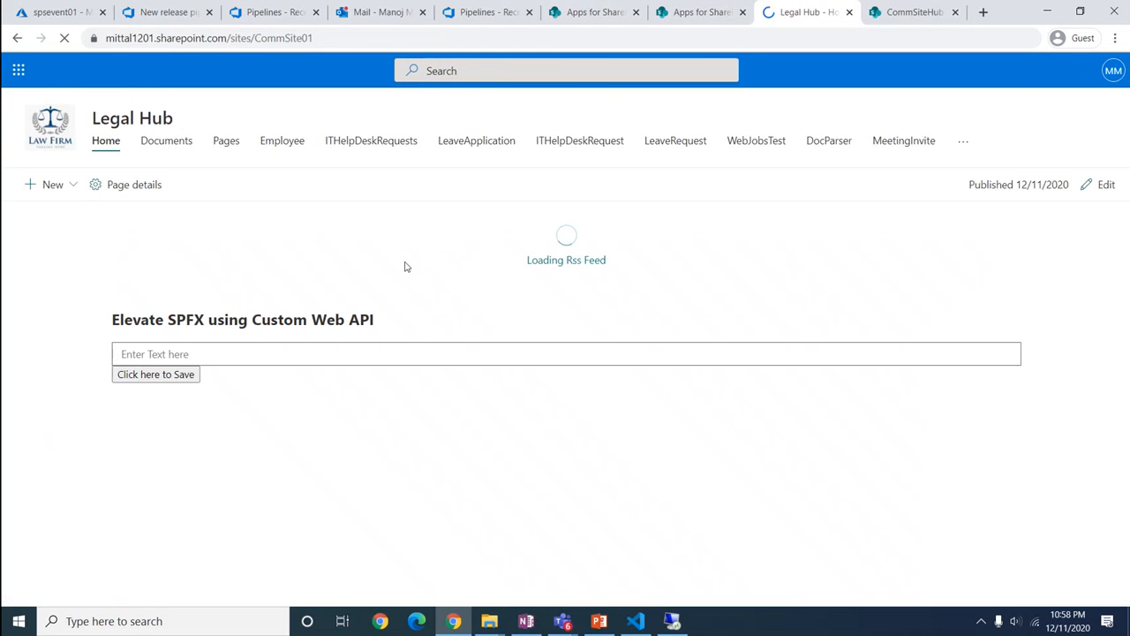
Add the clidemo-02-client-side-solution app to the Legal Hub site
click(69, 186)
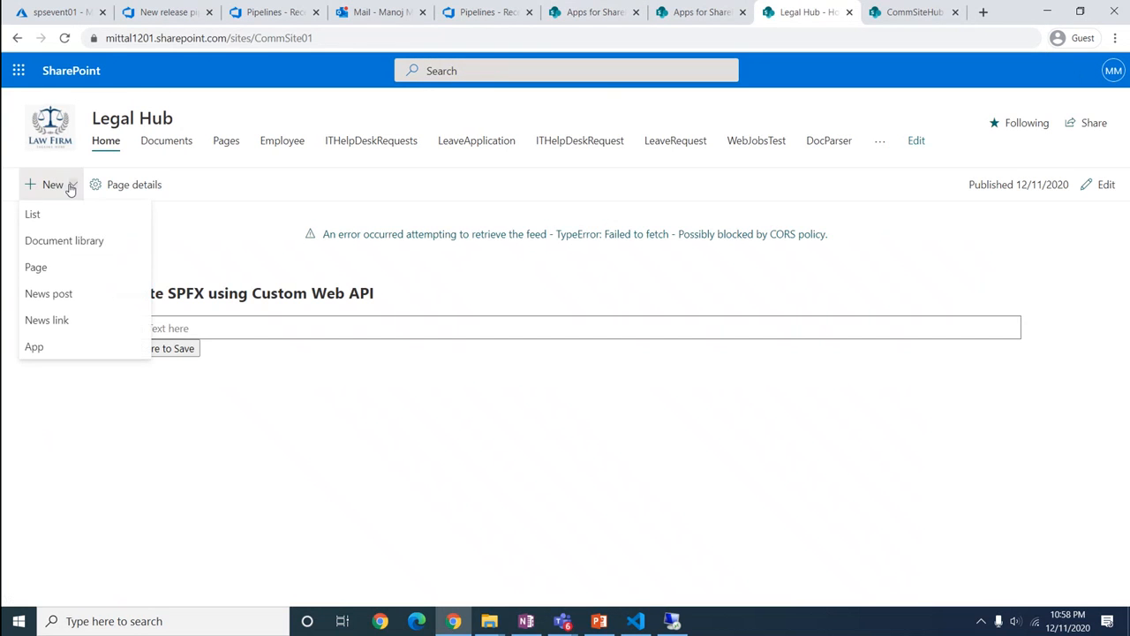
click(41, 346)
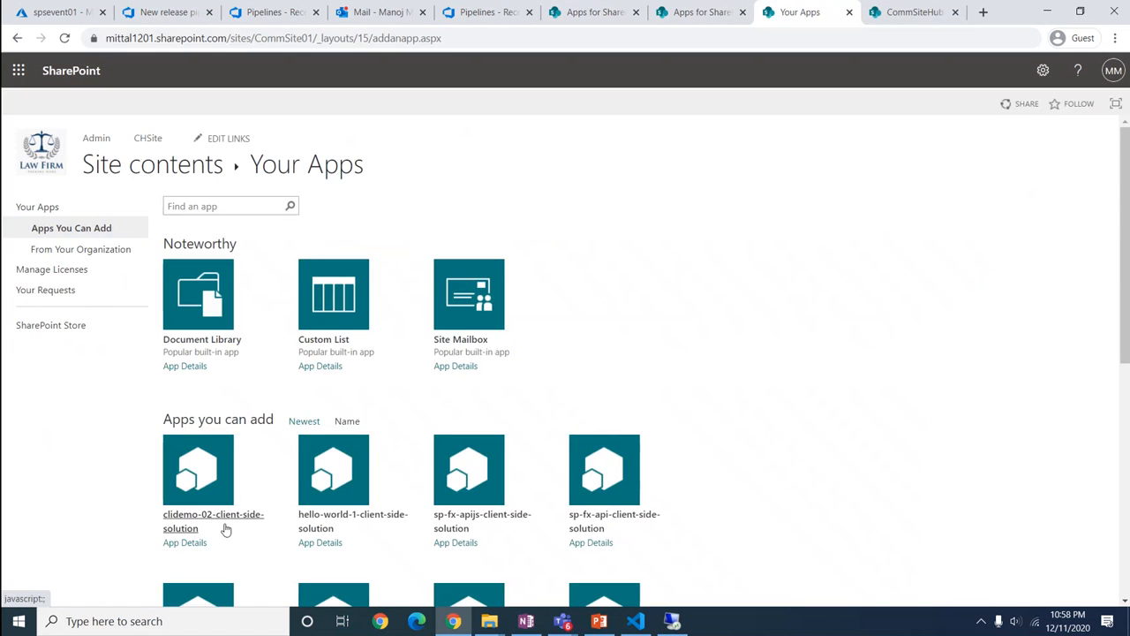
click(190, 527)
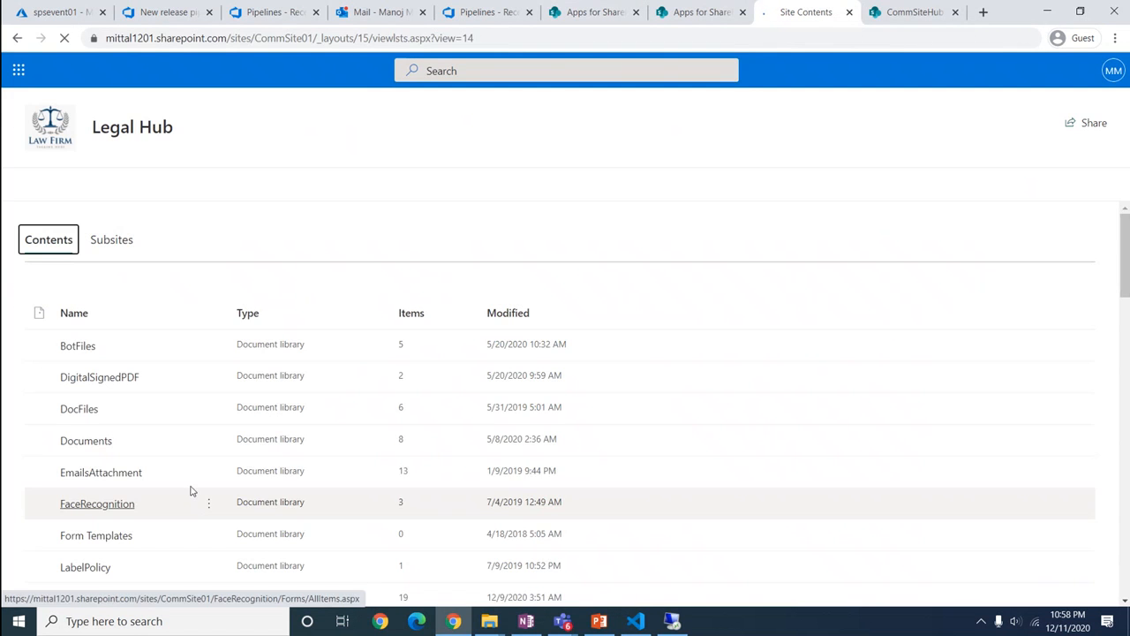
scroll(190, 488, down, 10)
scroll(189, 487, down, 5)
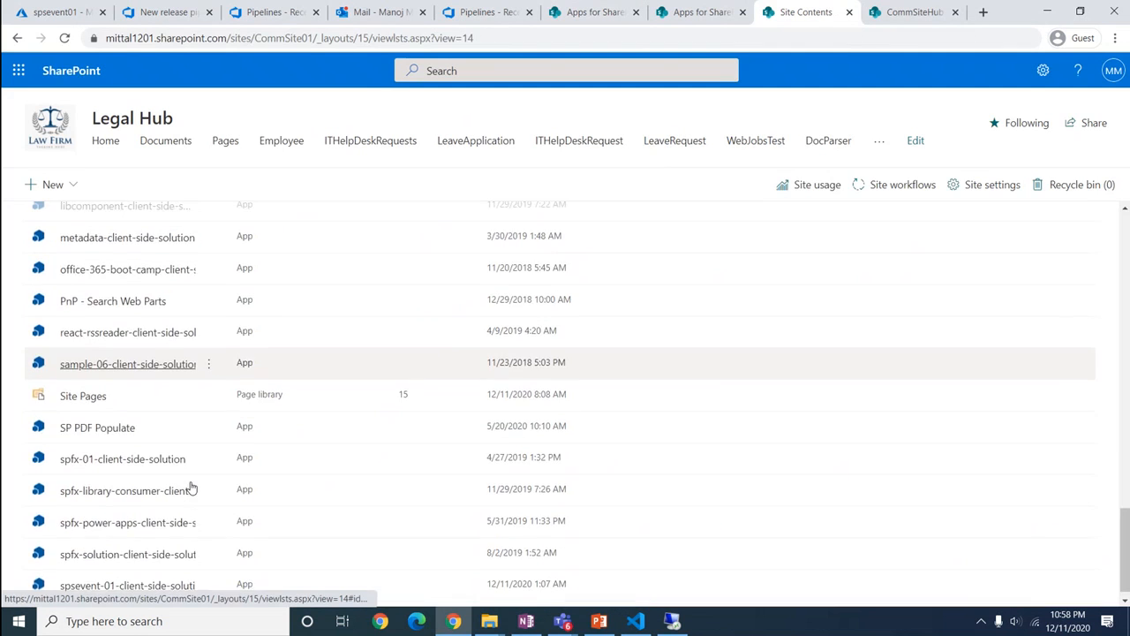
scroll(191, 488, up, 5)
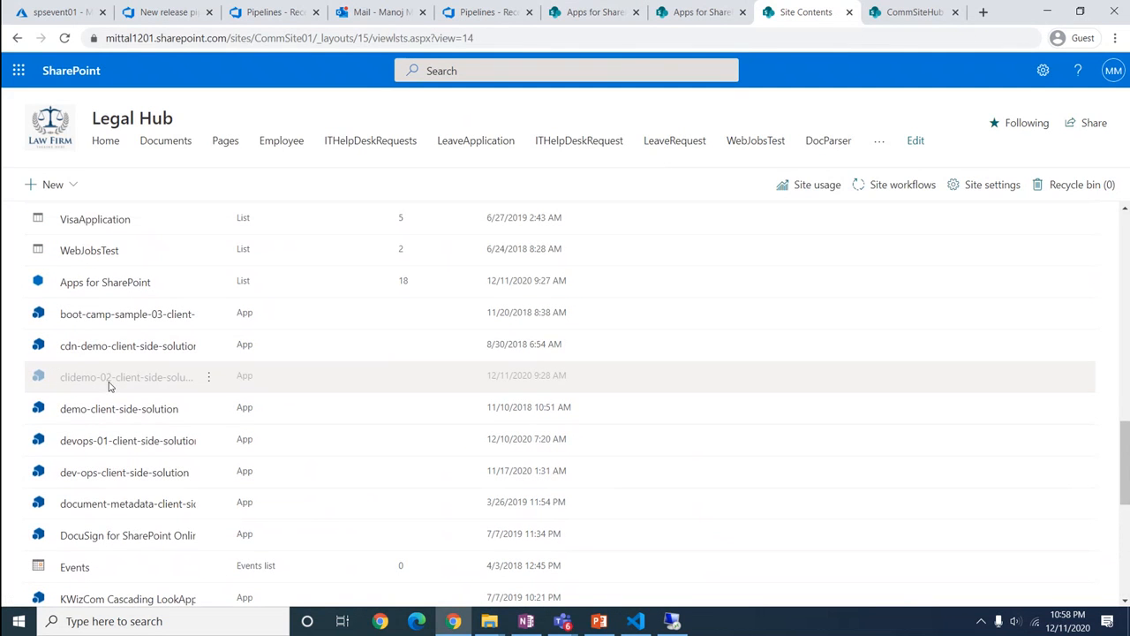
Reload Site Contents to confirm the app installed, then return to the Legal Hub home page
click(64, 38)
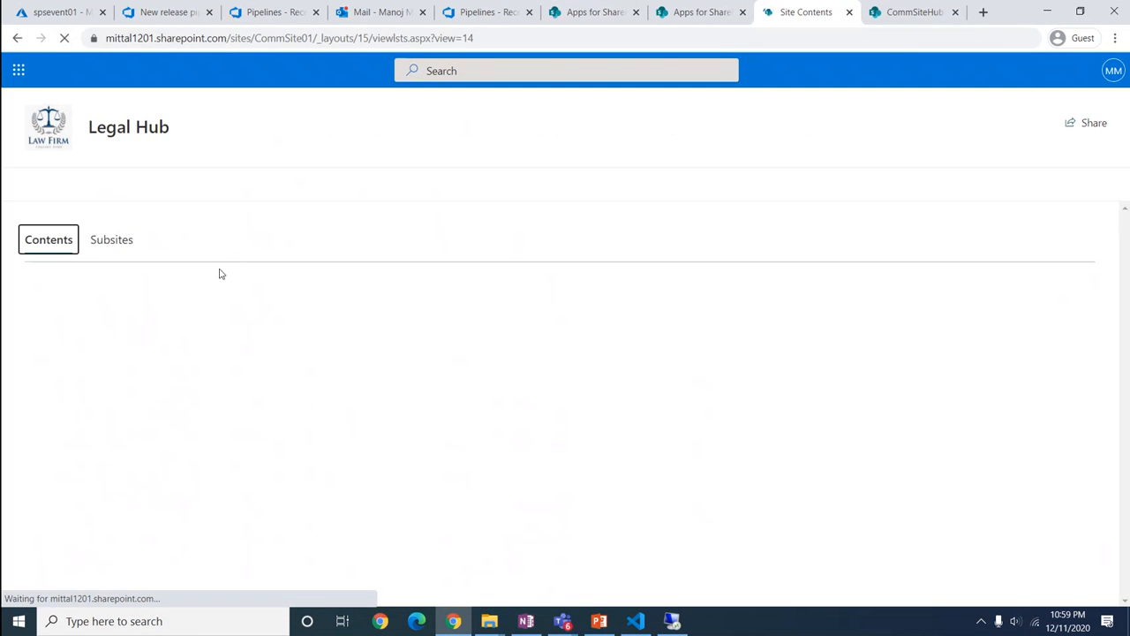
scroll(150, 453, down, 8)
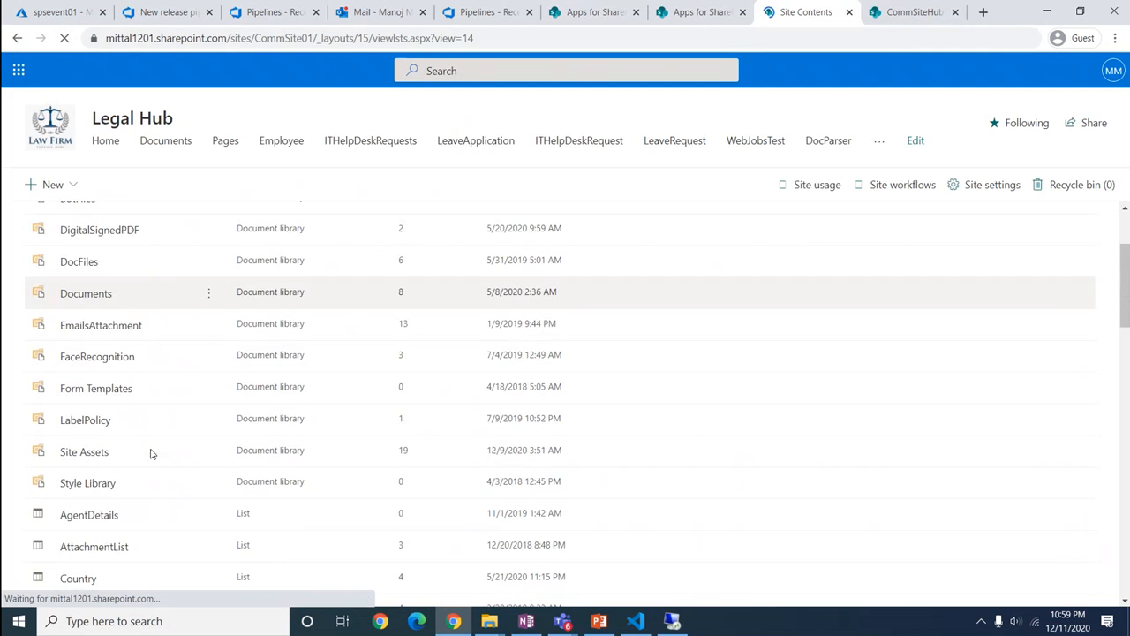
scroll(148, 444, down, 4)
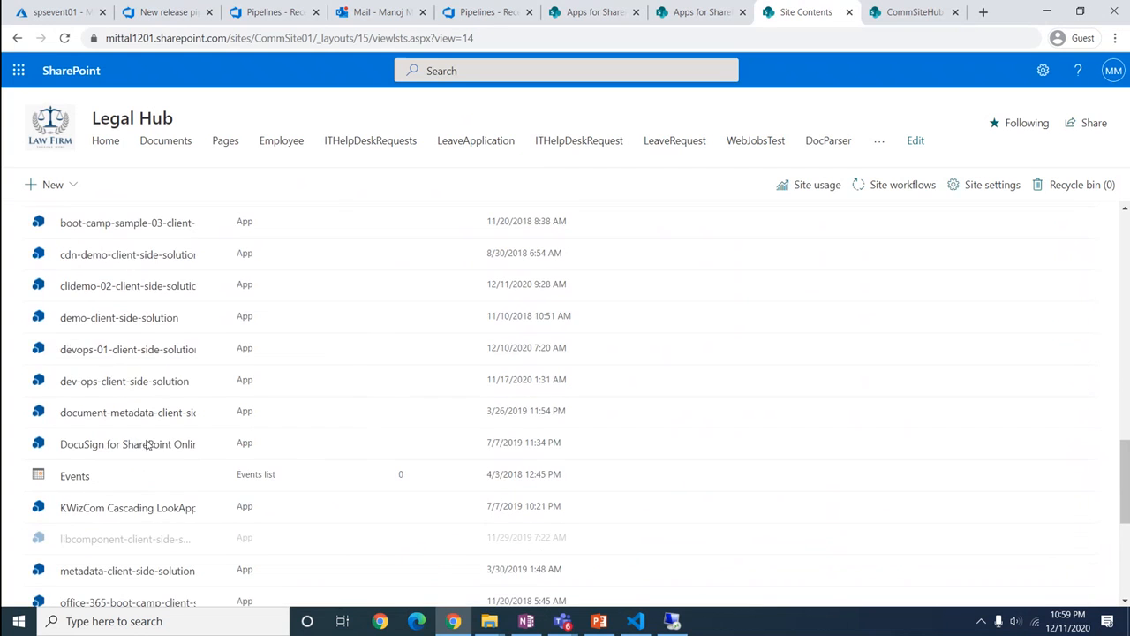
scroll(126, 423, up, 5)
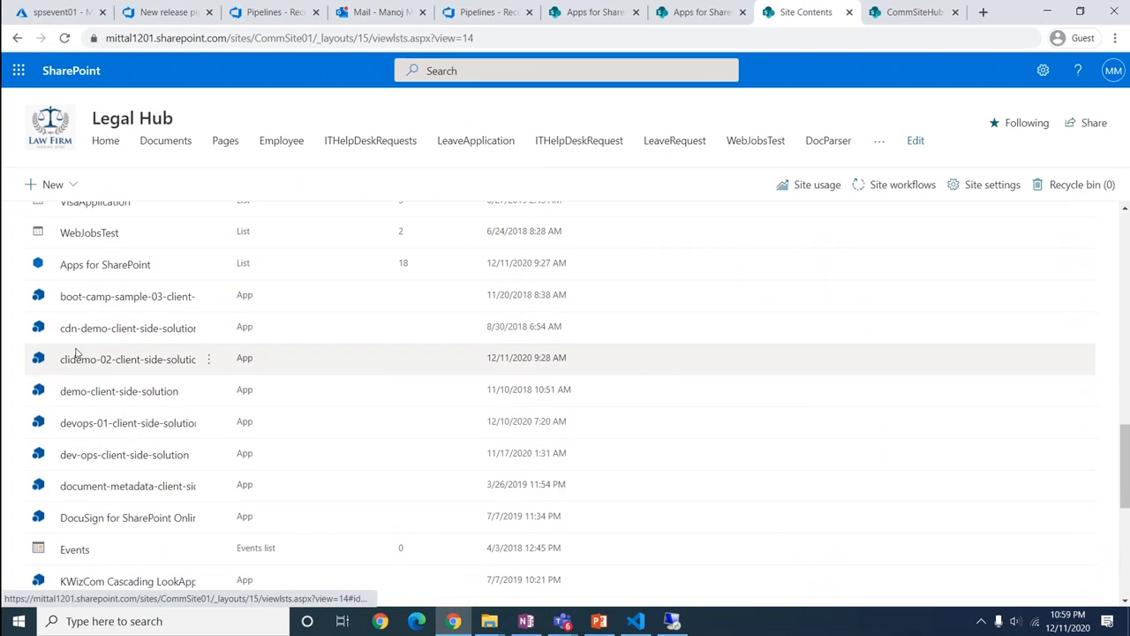
click(97, 141)
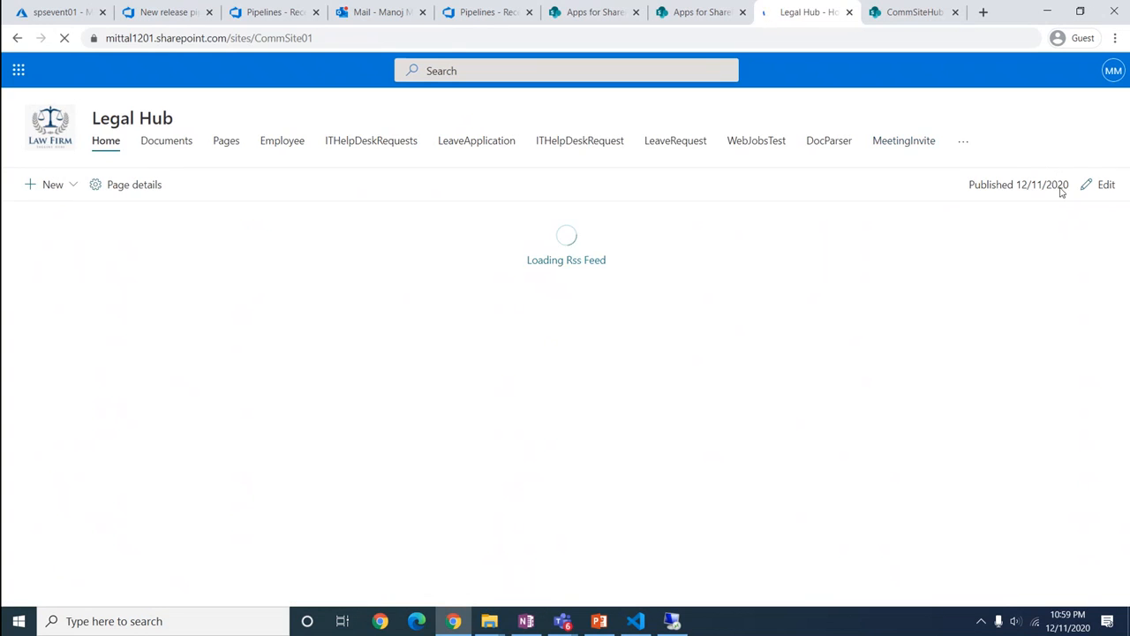
Replace the broken RSS feed web part with the clidemo02 web part and republish the home page
click(1097, 187)
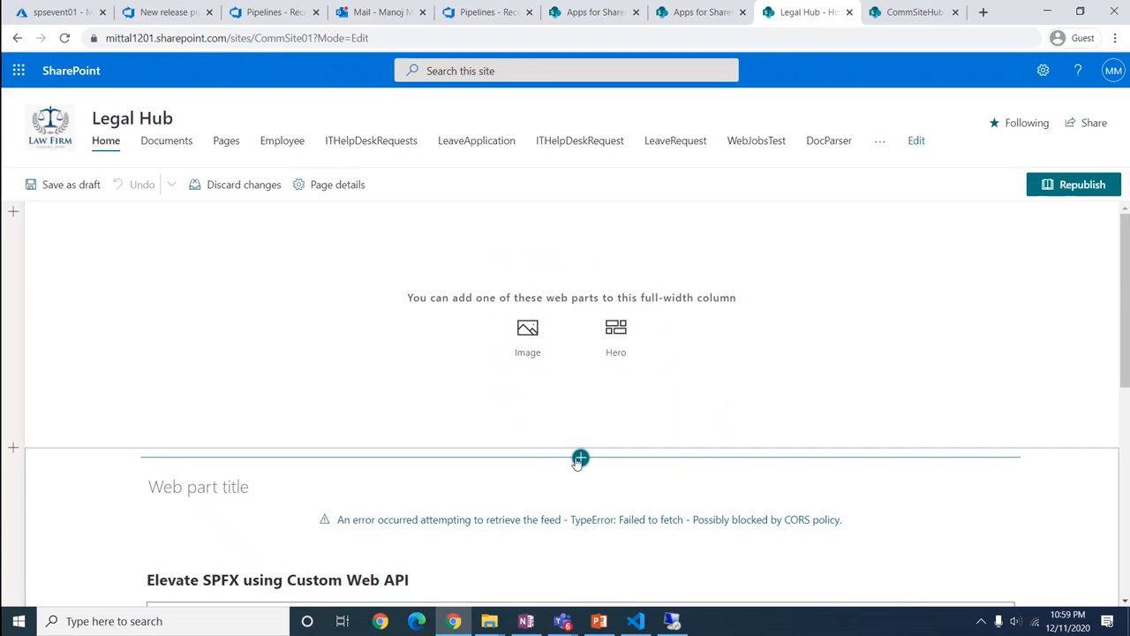
click(120, 553)
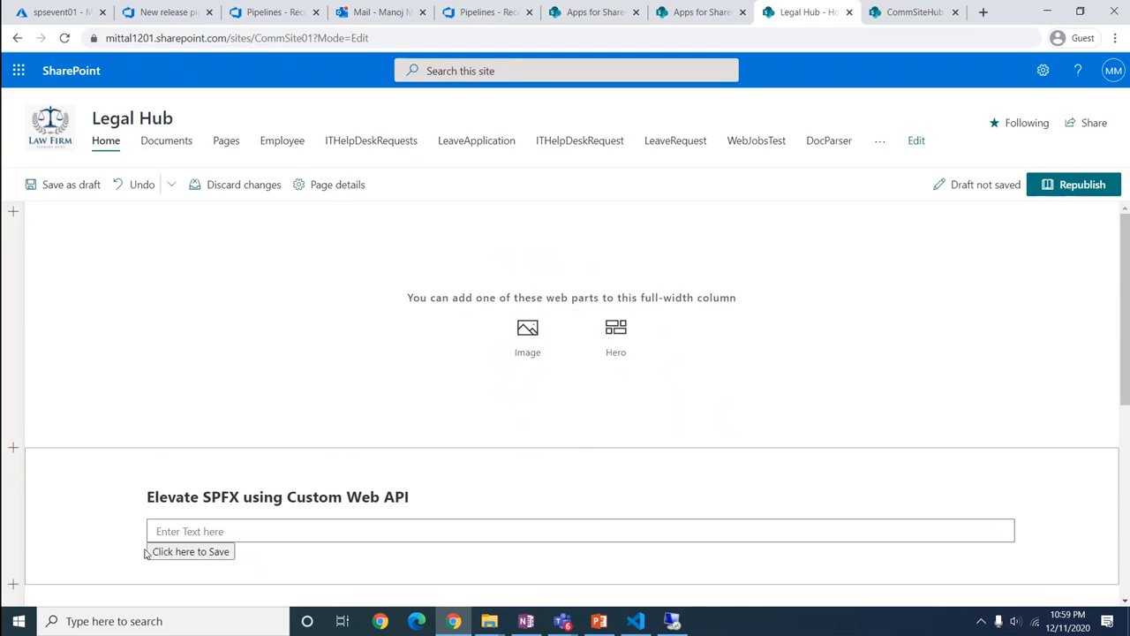
click(580, 459)
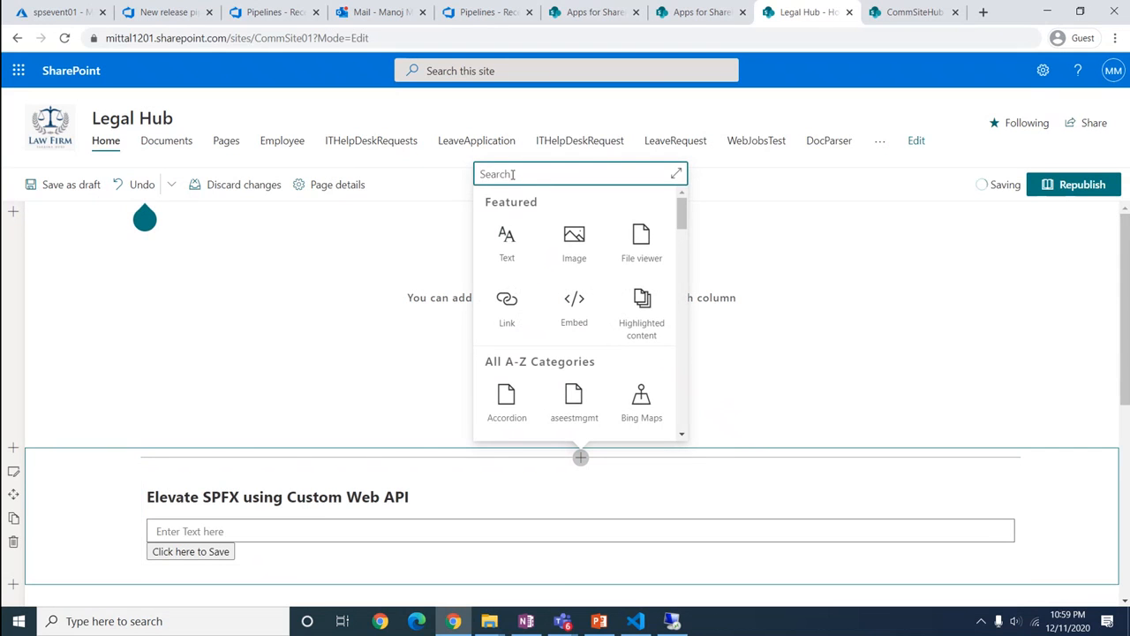
text(cli)
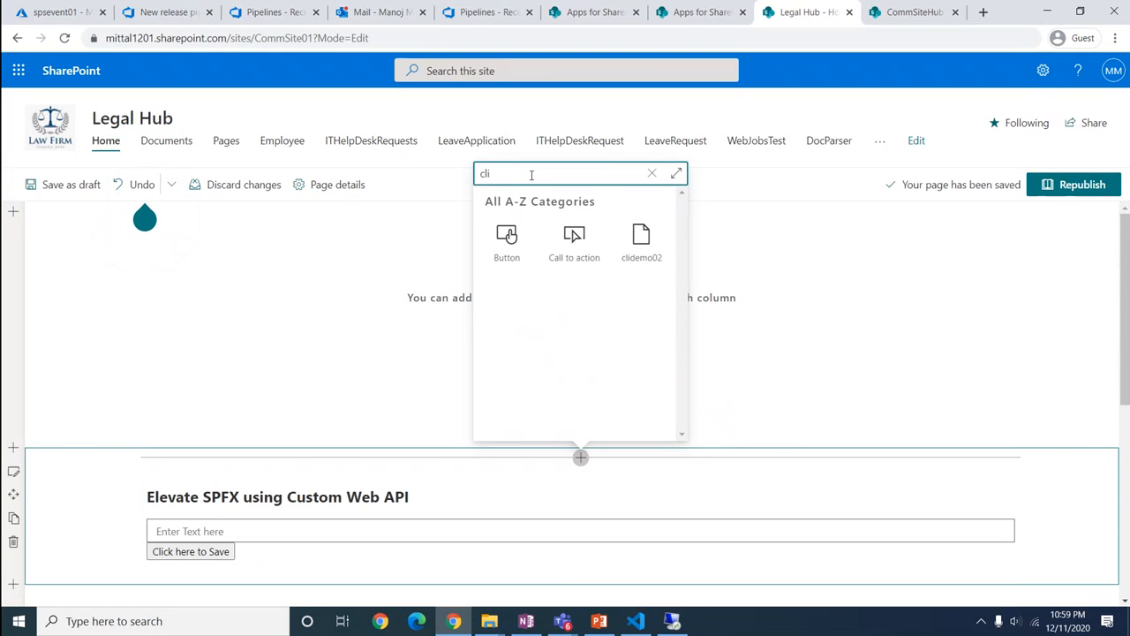
click(654, 251)
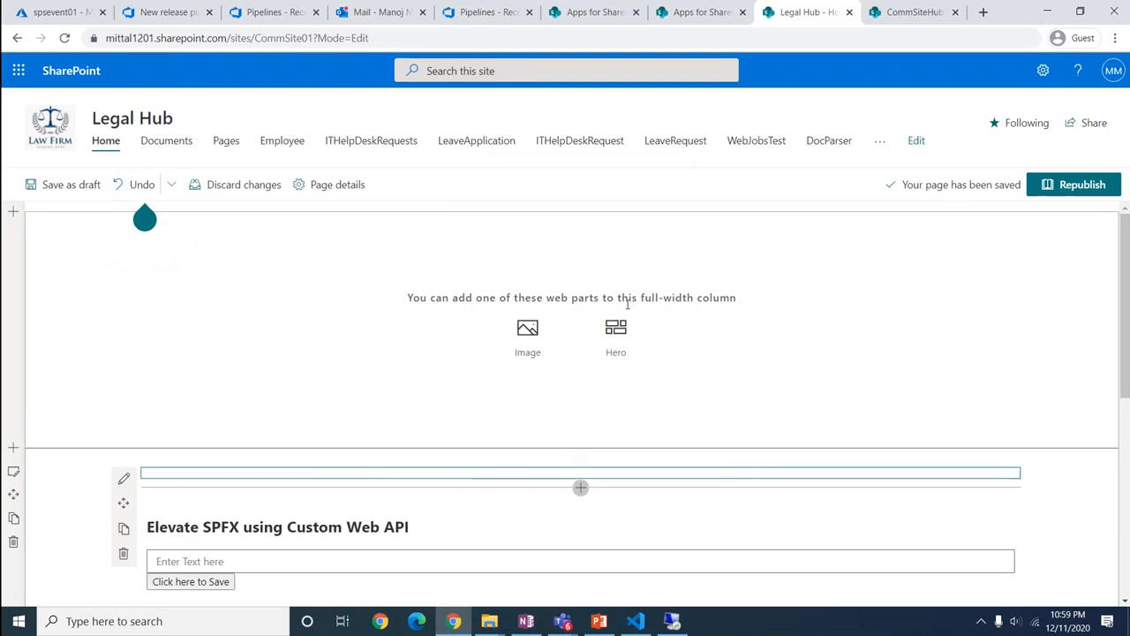
scroll(422, 430, down, 2)
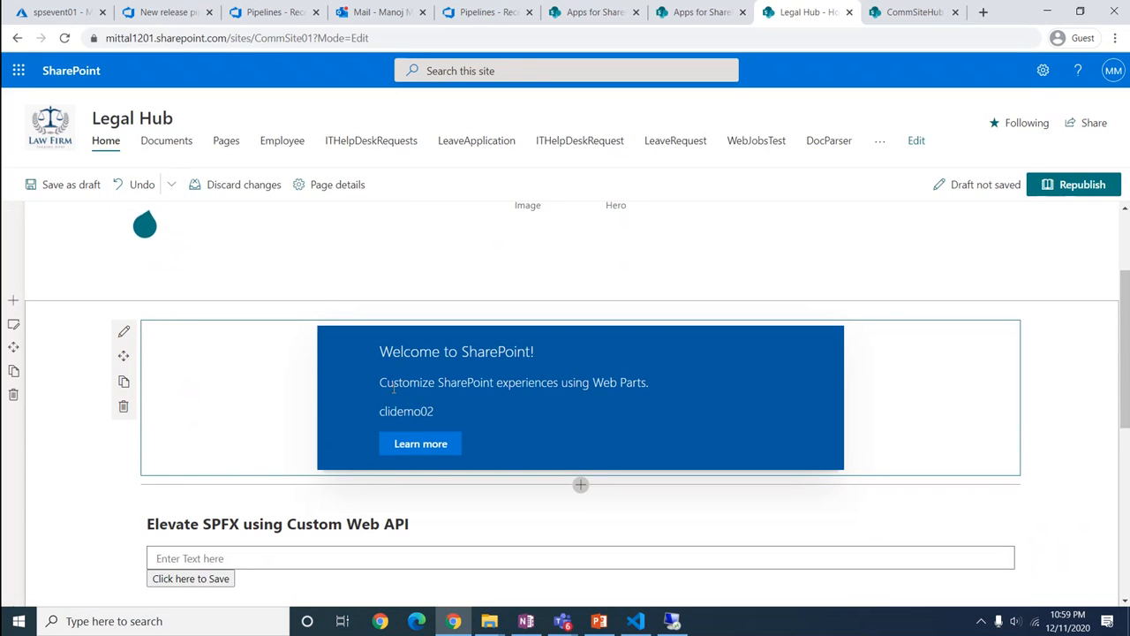
click(1079, 186)
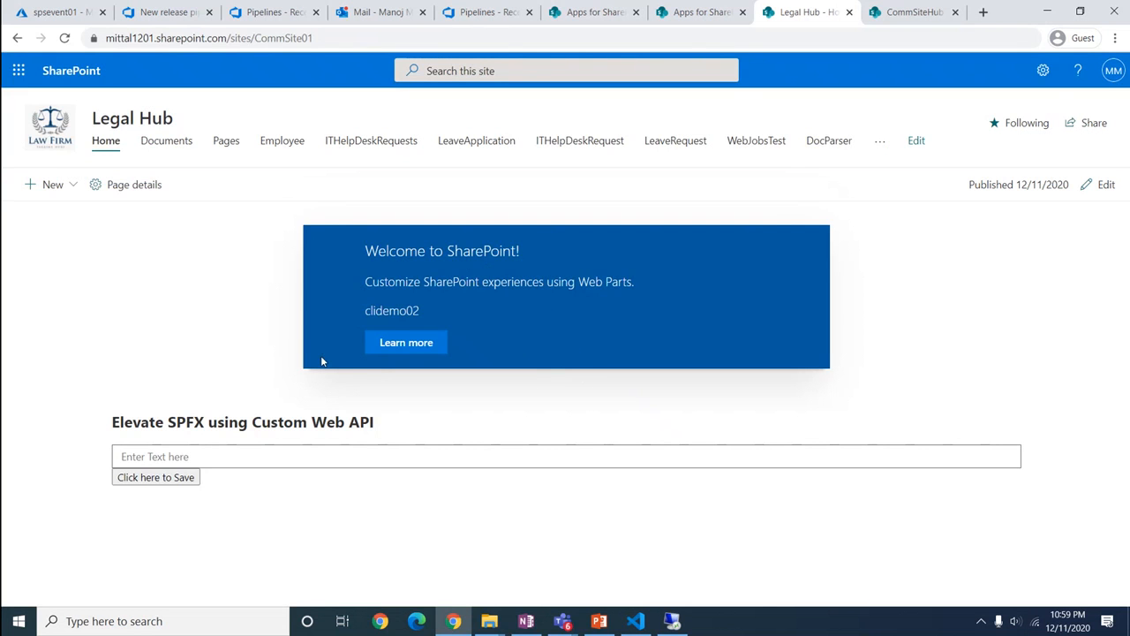
In VS Code, expand the project's src and webparts\clidemo02 folders
click(635, 621)
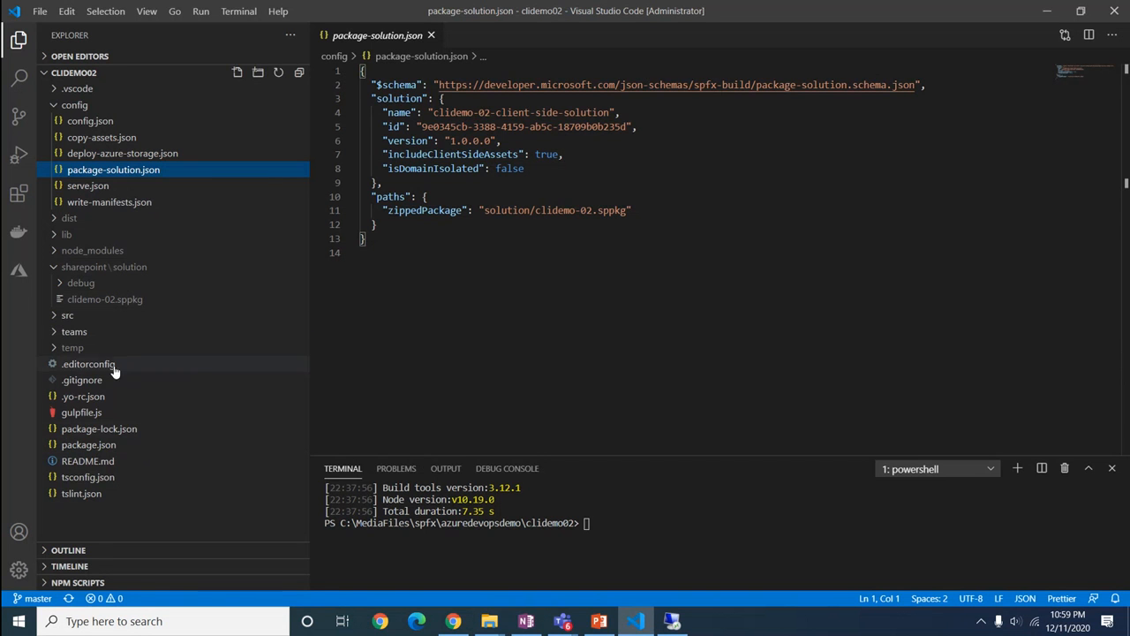
click(57, 320)
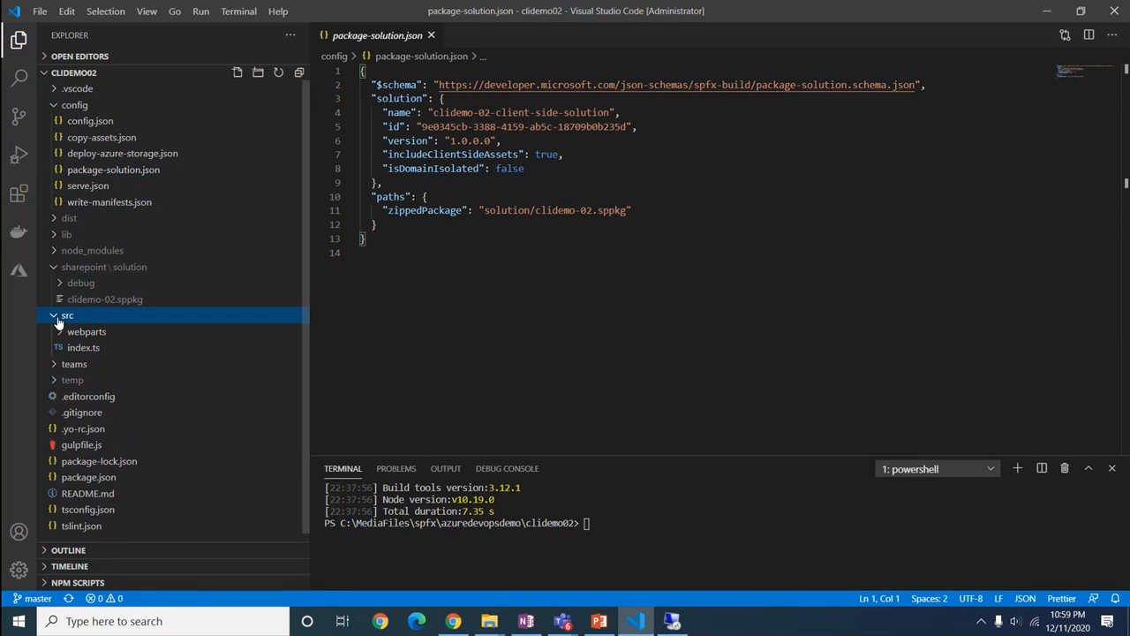
click(63, 335)
Open Clidemo02.tsx and append ' O365 CLI Pipeline' to the 'Welcome to SharePoint!' title span
click(76, 352)
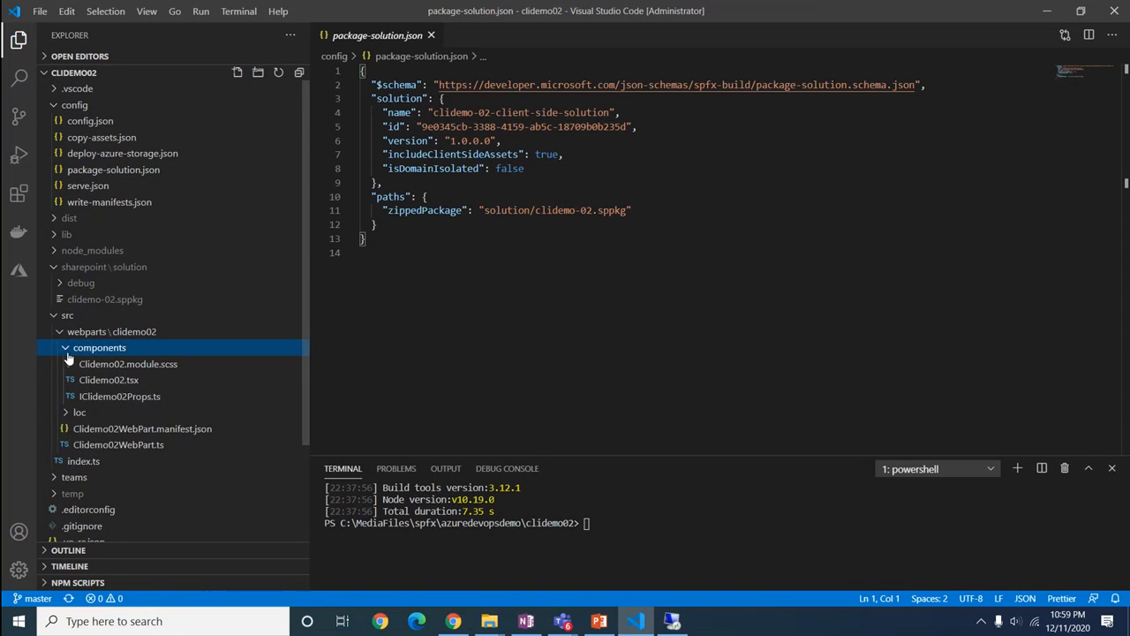
click(124, 399)
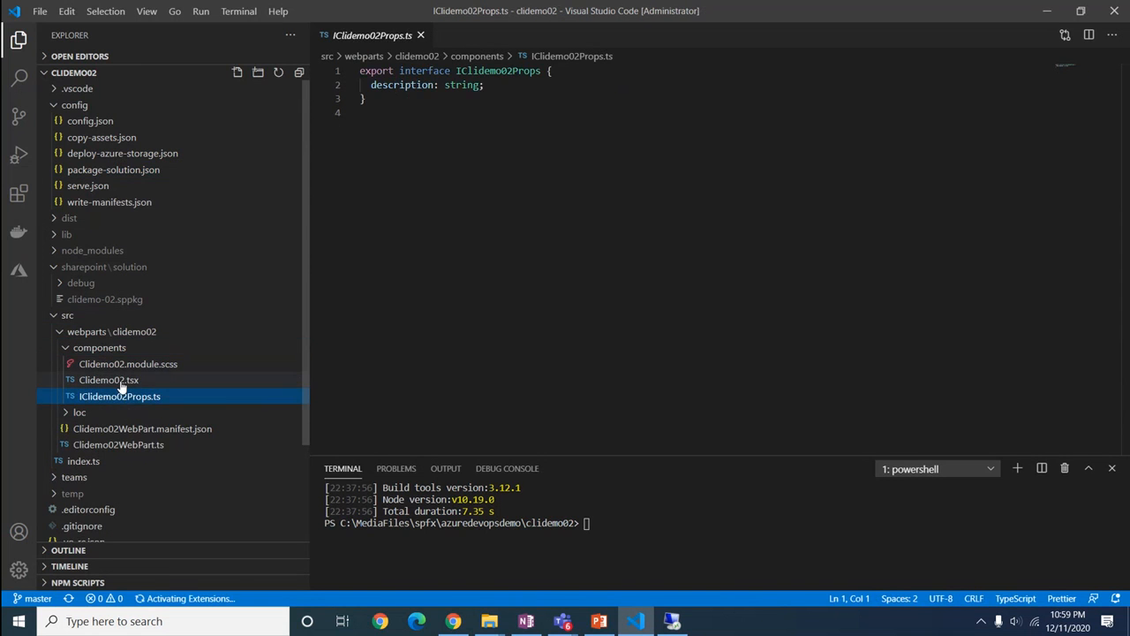
click(120, 383)
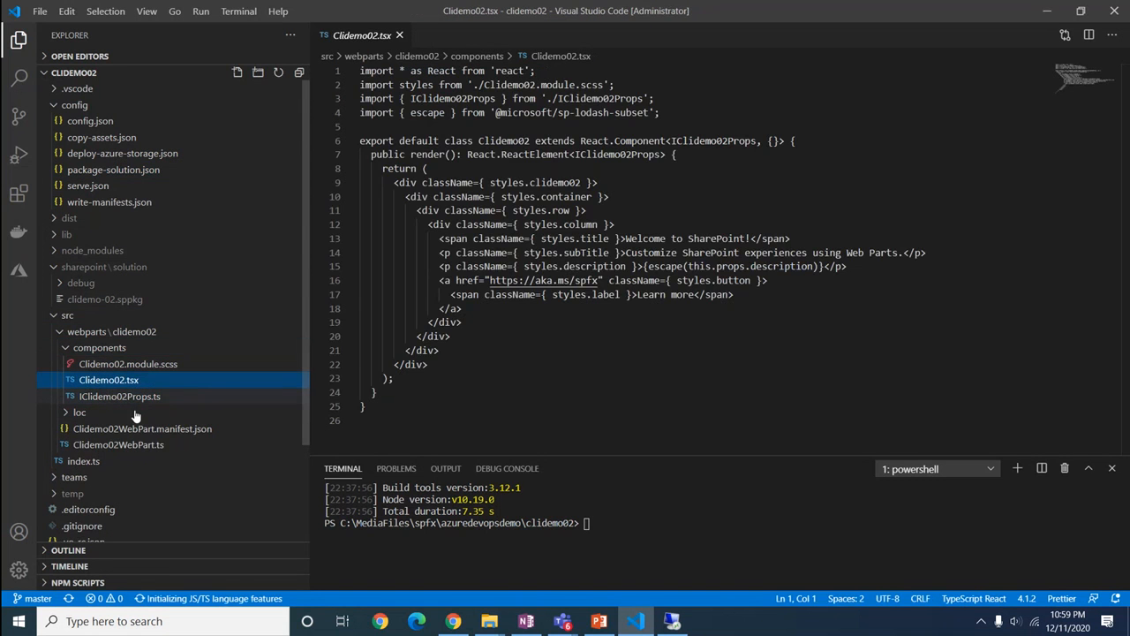
click(750, 238)
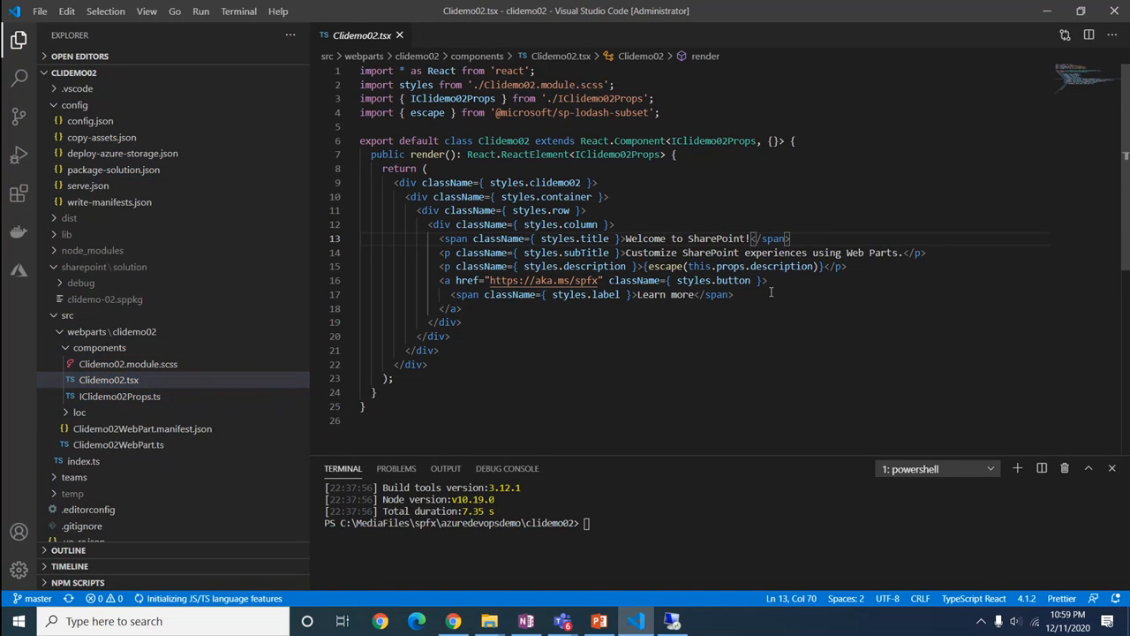
text(O365)
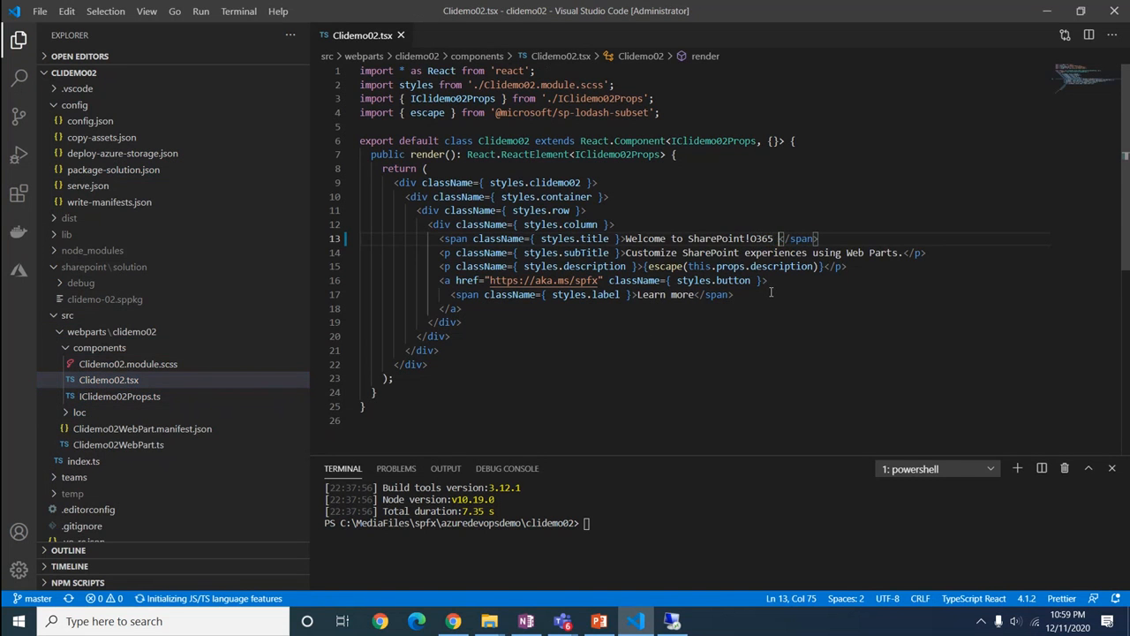
key(BackSpace)
key(BackSpace)
text(CLI)
text( Pipeli)
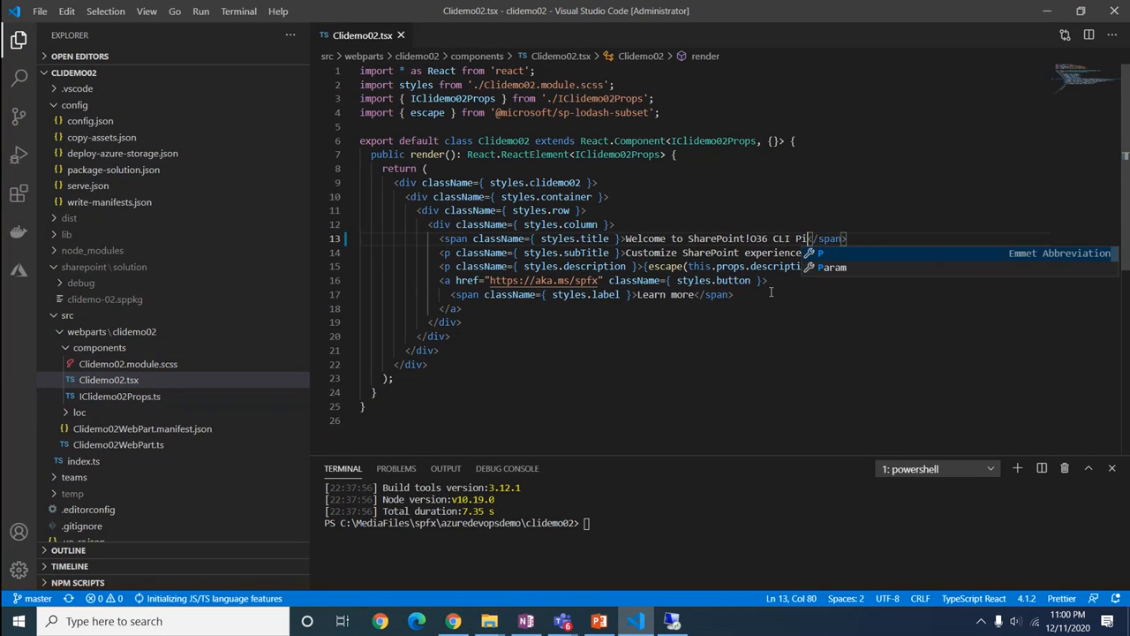
text(ne)
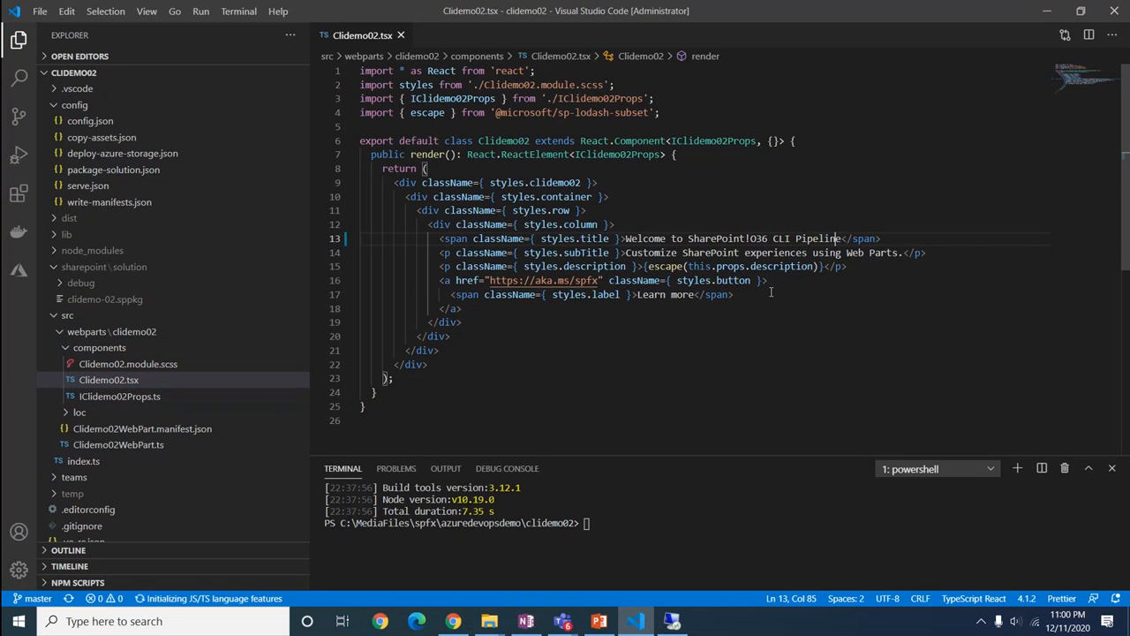
text( O)
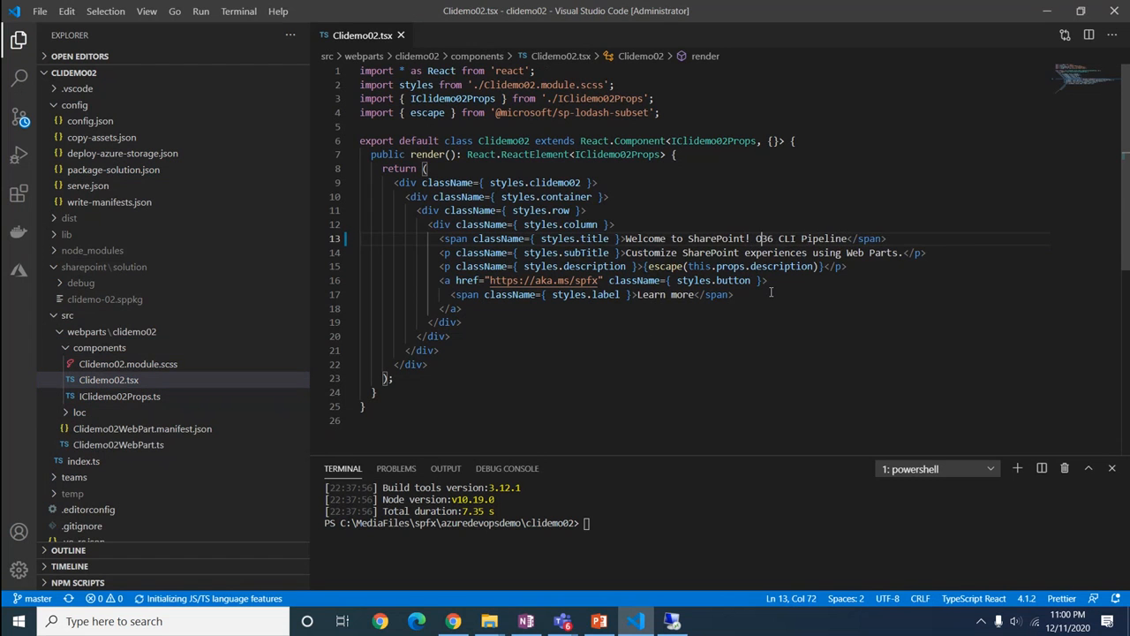
text(5)
click(849, 297)
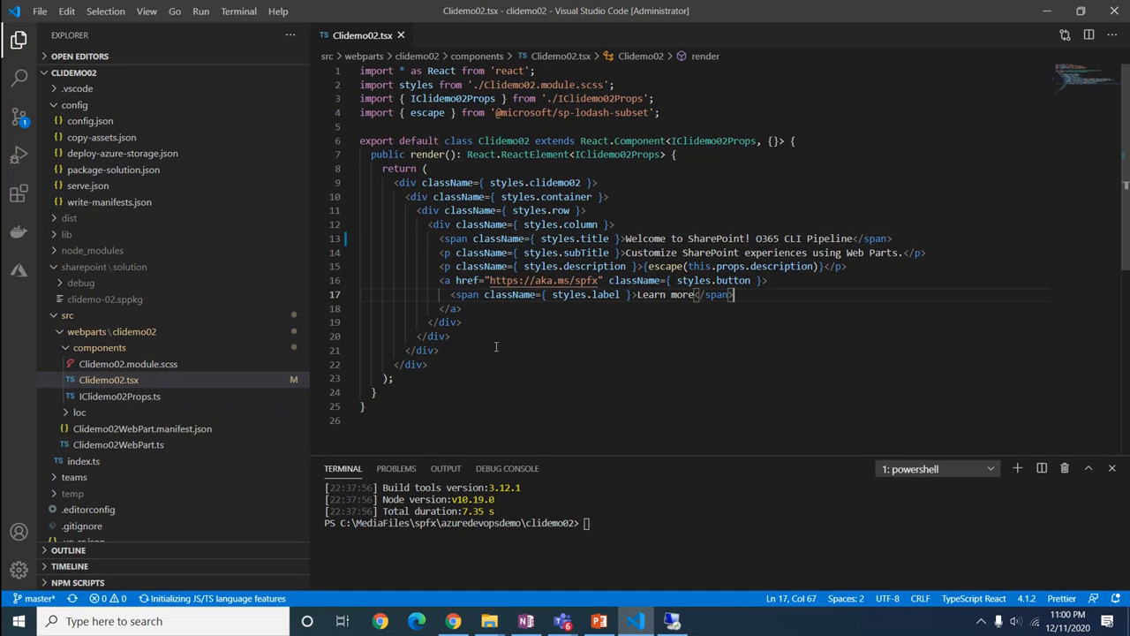
Commit the Clidemo02.tsx change with the message 'Title Correction'
click(22, 130)
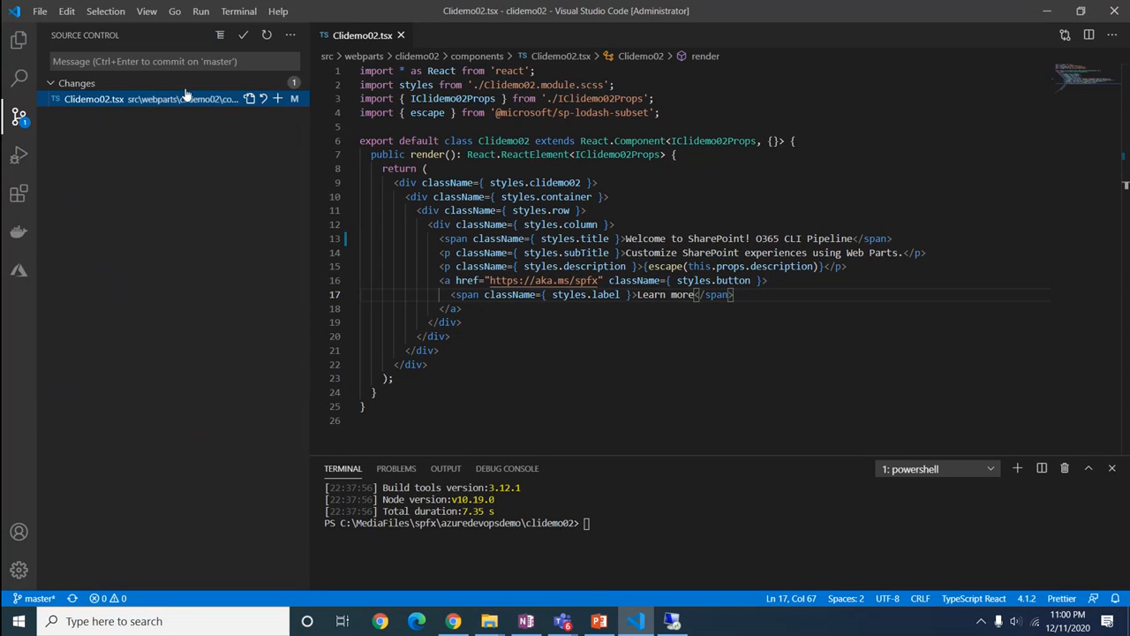
click(245, 37)
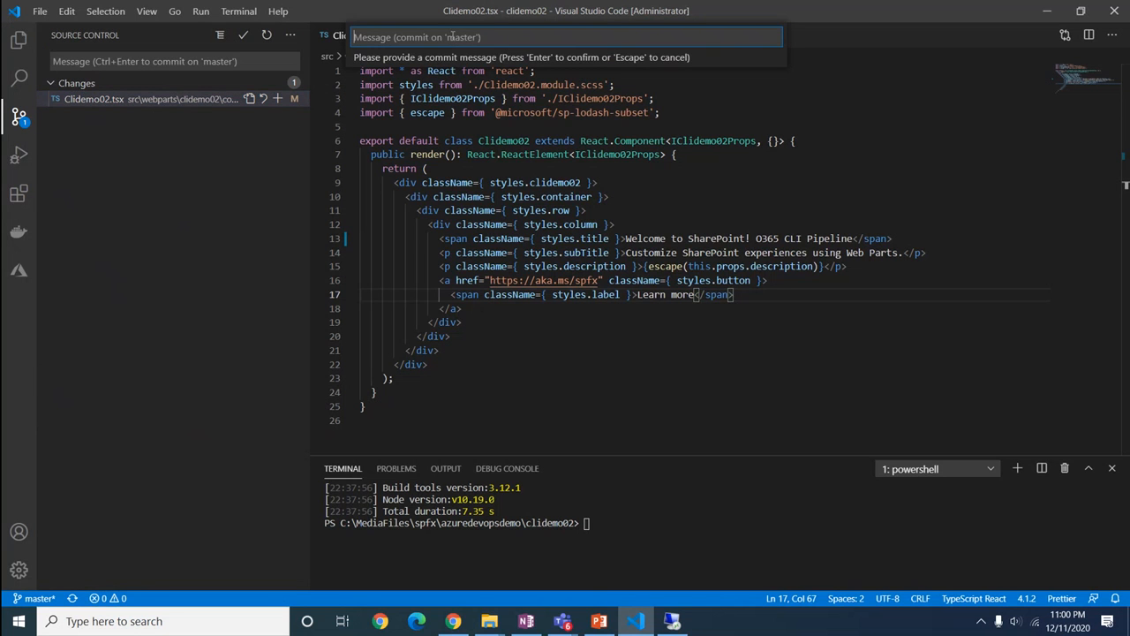
text(Title Correction)
key(Return)
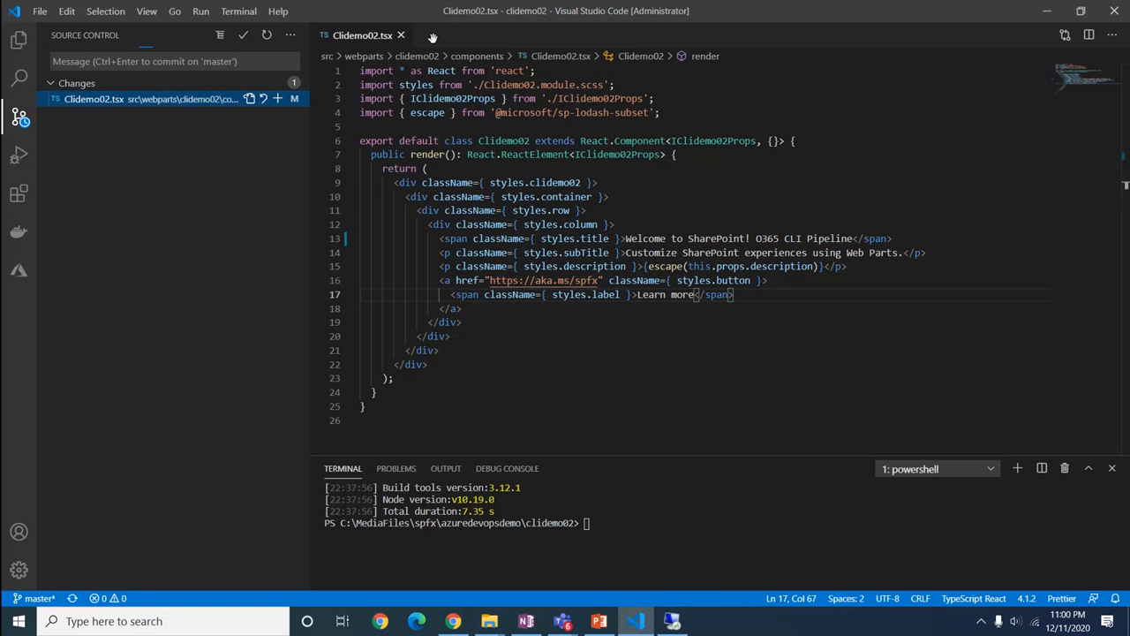
Sync the commit with origin/master, confirming the push and pull
click(68, 599)
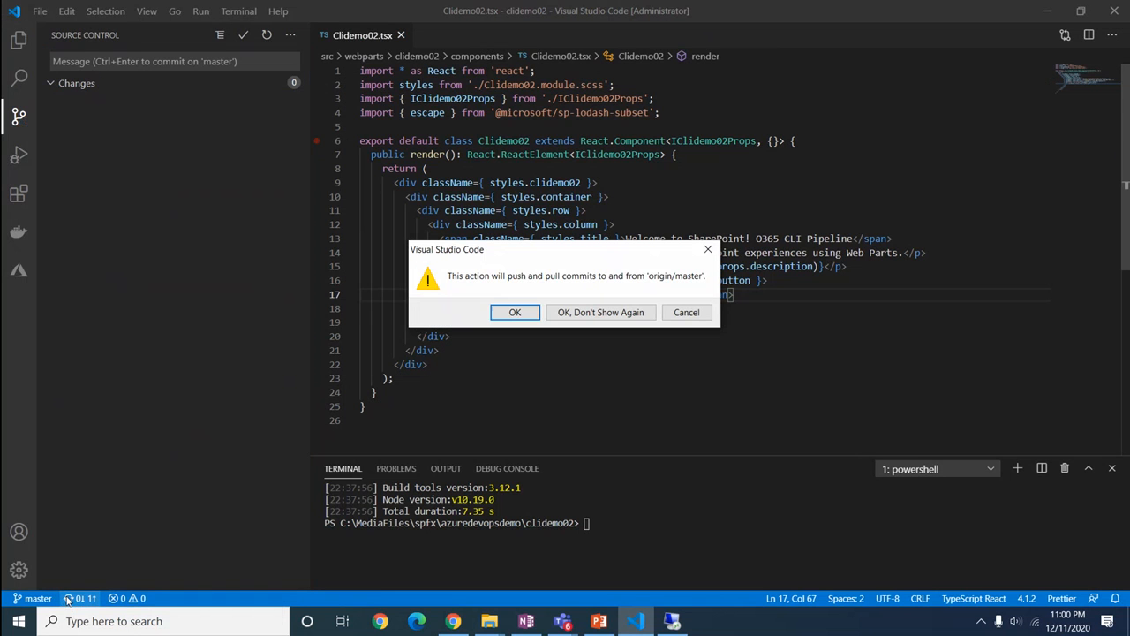
click(509, 311)
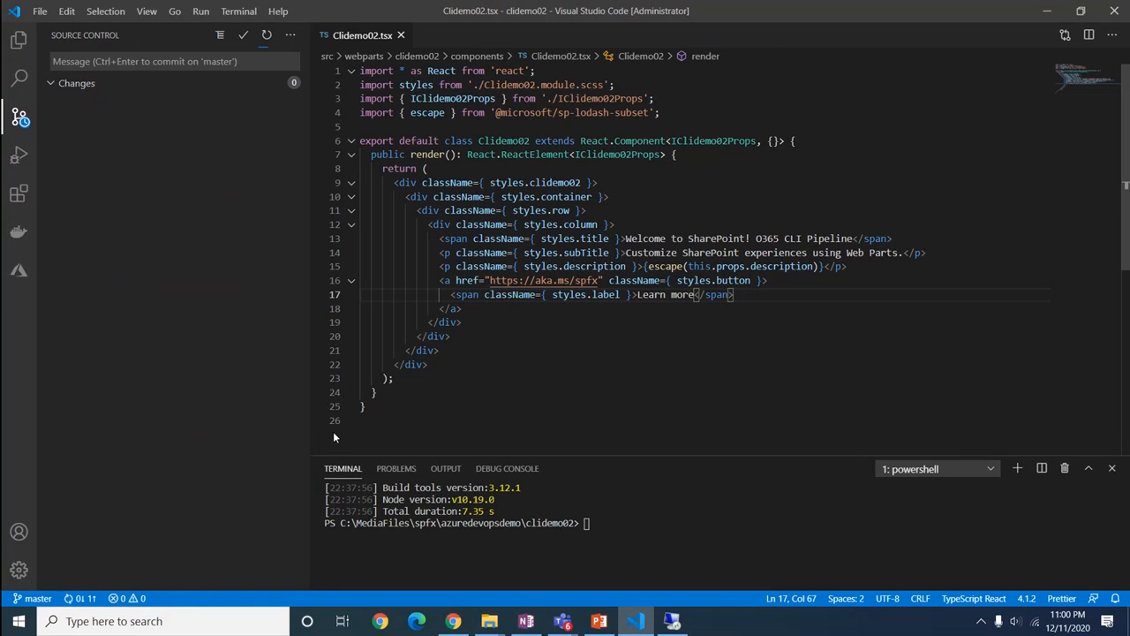
click(73, 599)
Bring the browser back to the Azure DevOps release pipeline tab
mouse_move(451, 622)
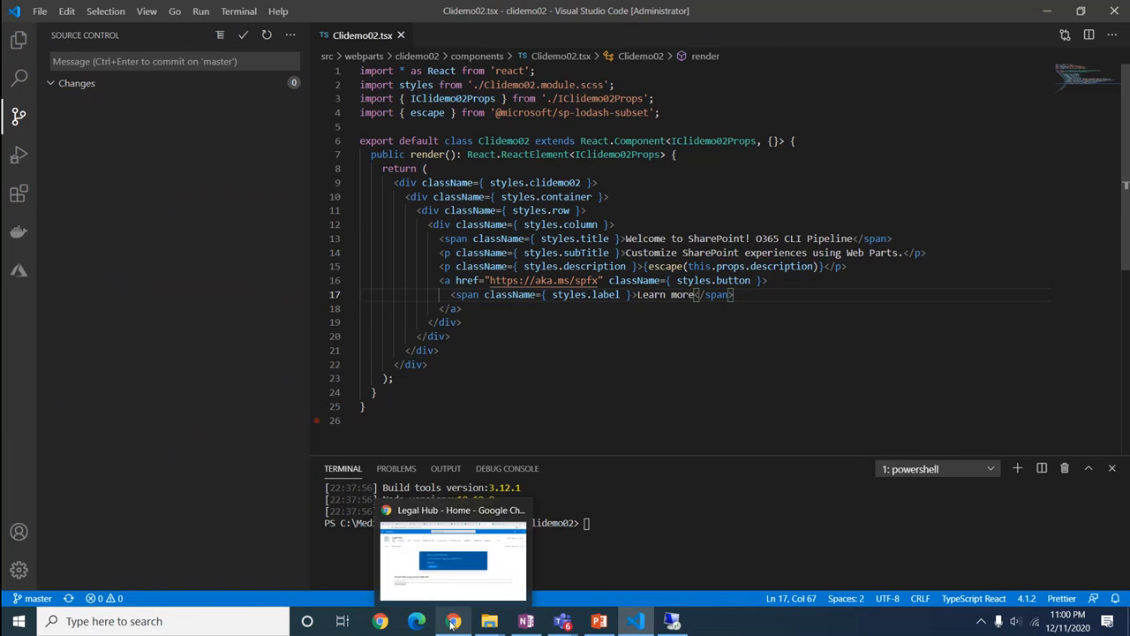
click(454, 583)
click(173, 12)
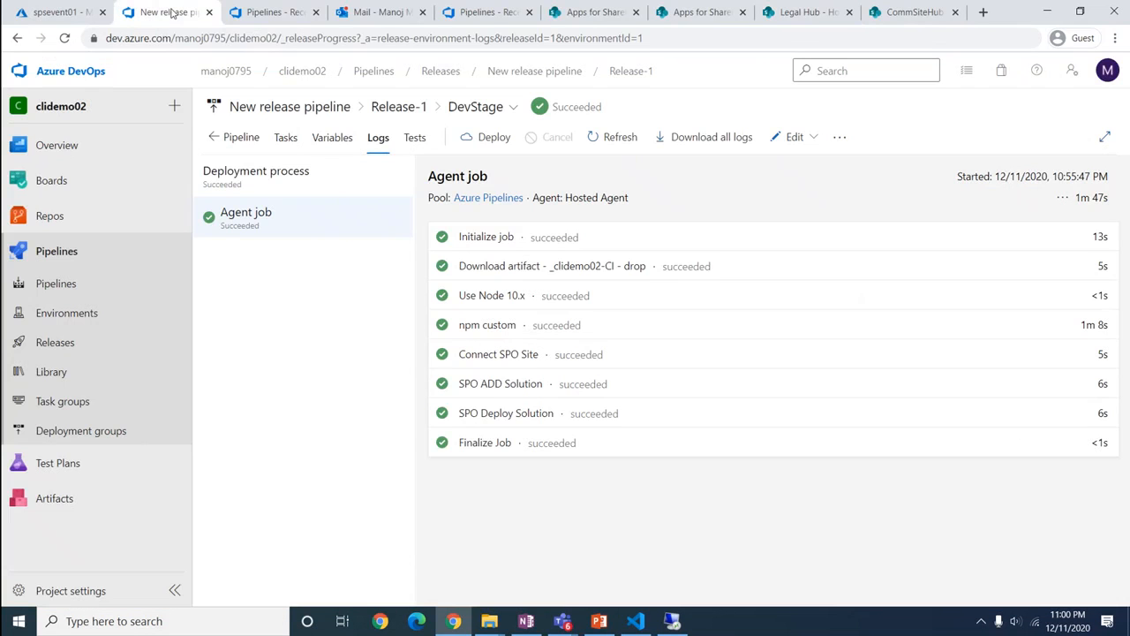
Check the 'O365 CLI Pipeline' title in src/webparts/clidemo02/components/Clidemo02.tsx, then view the pipelines list
click(50, 217)
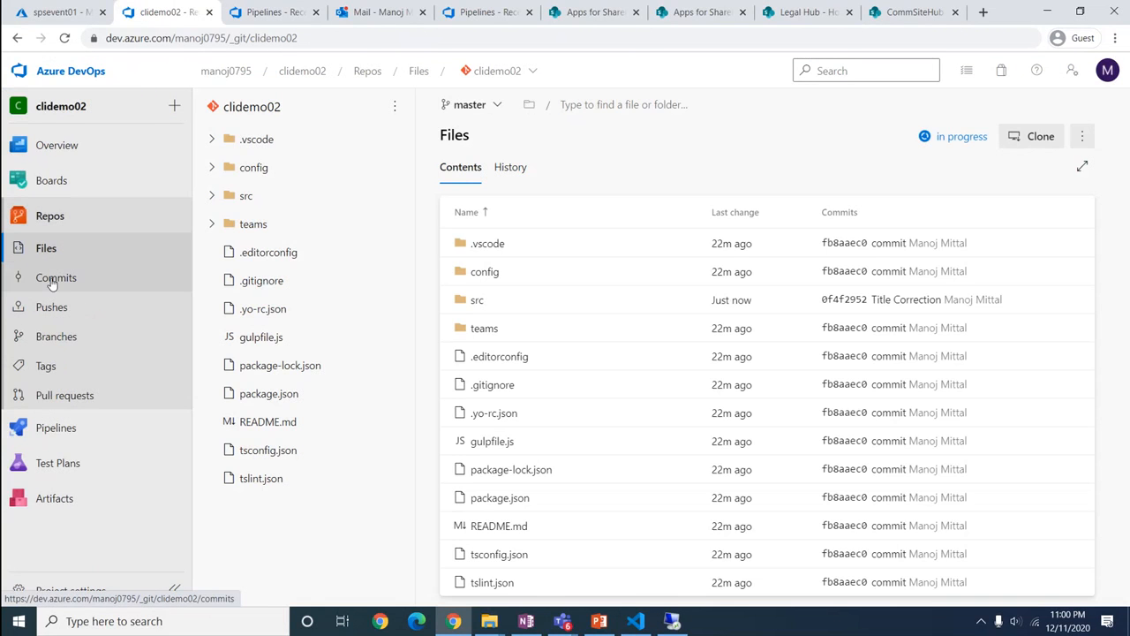
click(211, 195)
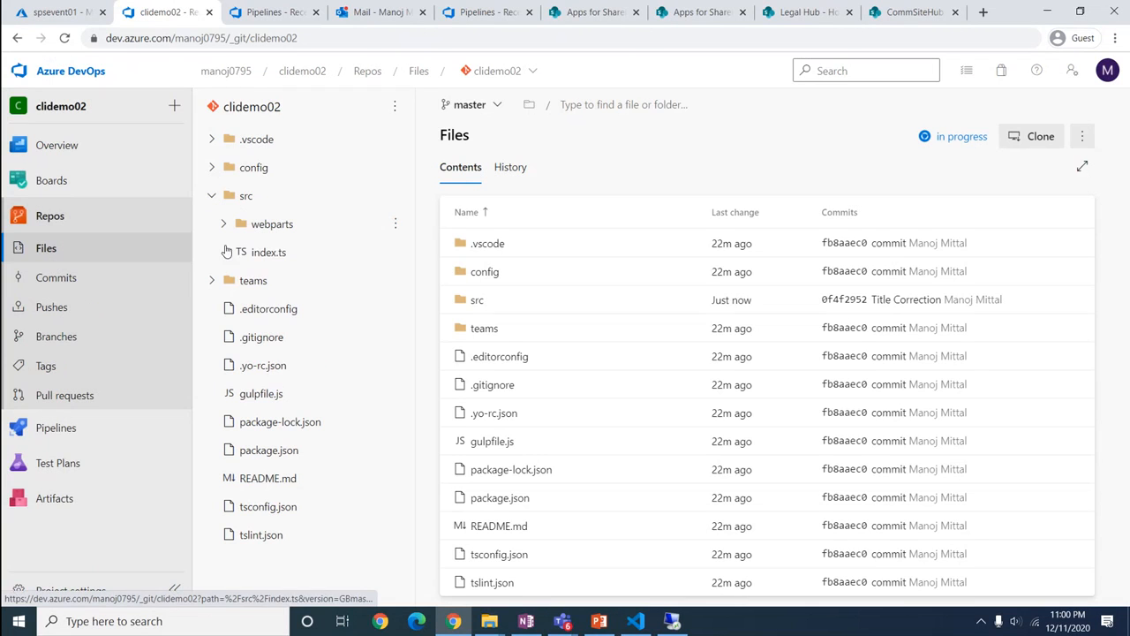
click(223, 224)
click(235, 252)
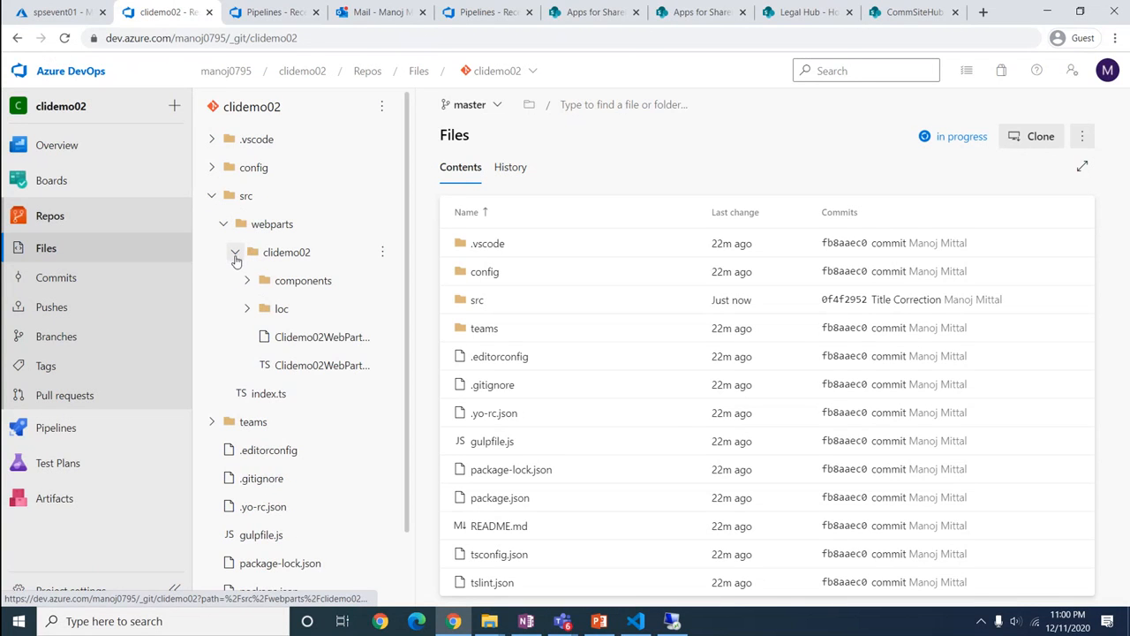
click(247, 283)
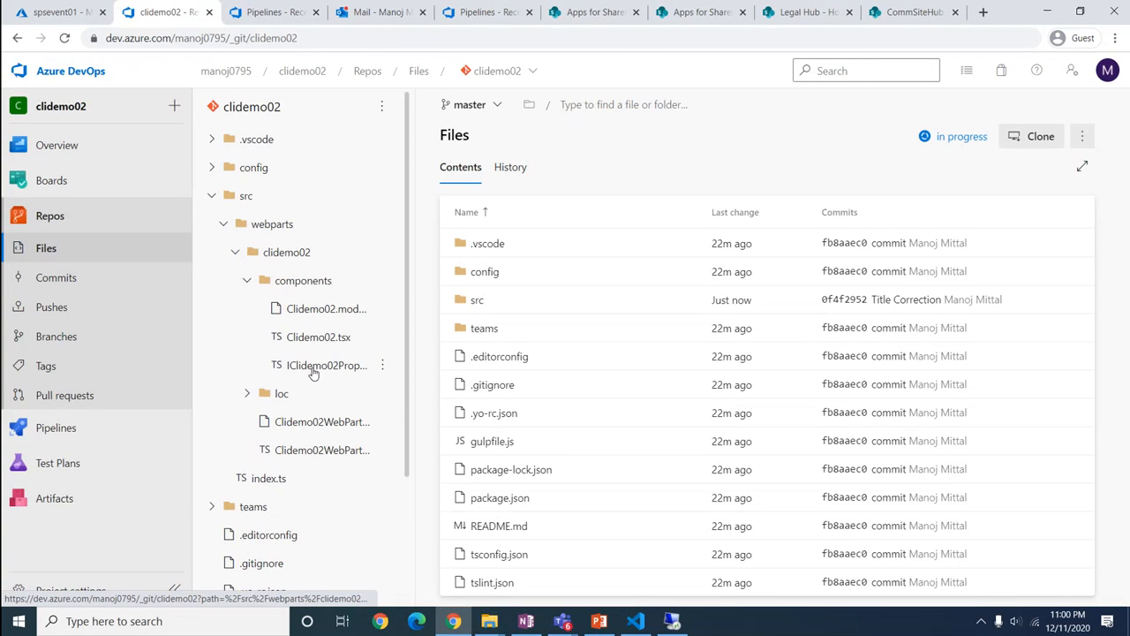
click(315, 339)
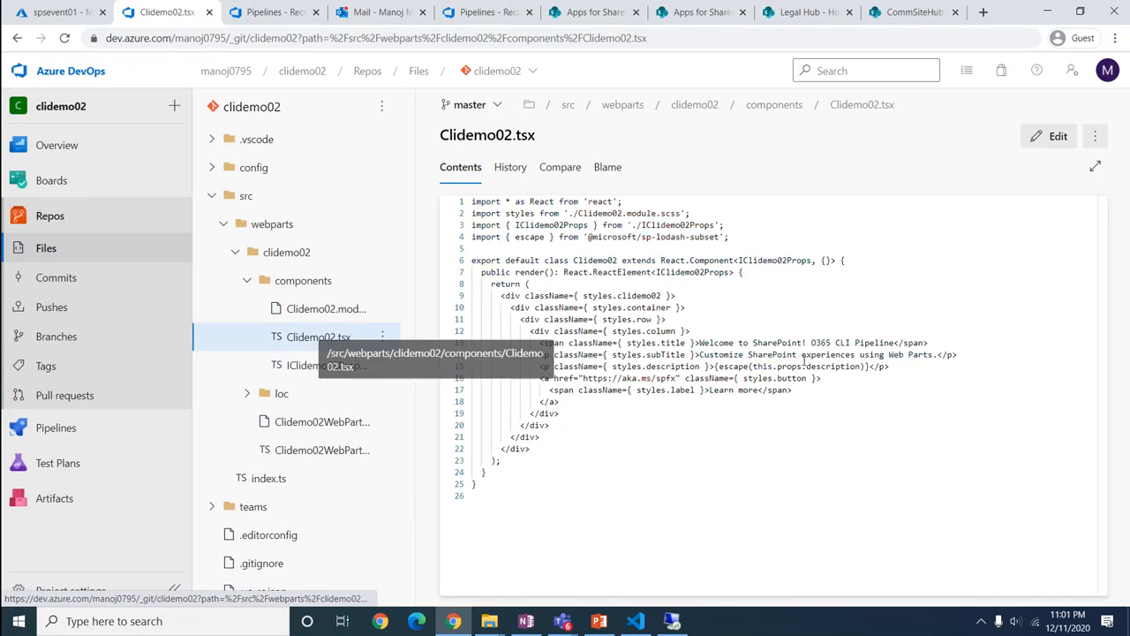
drag(806, 342, 900, 343)
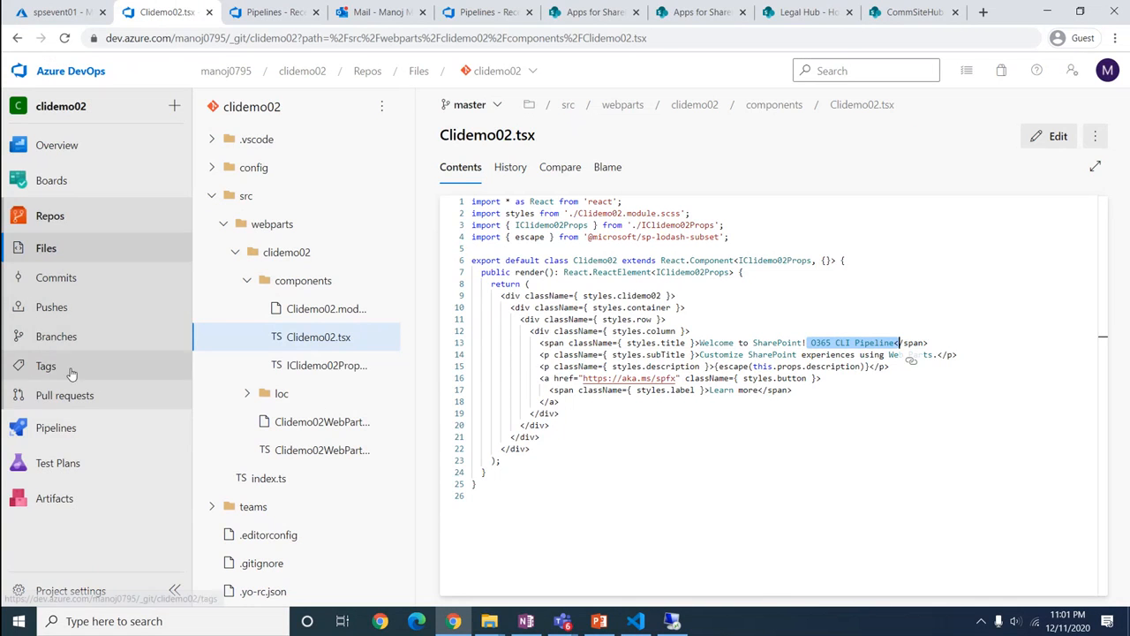
click(54, 430)
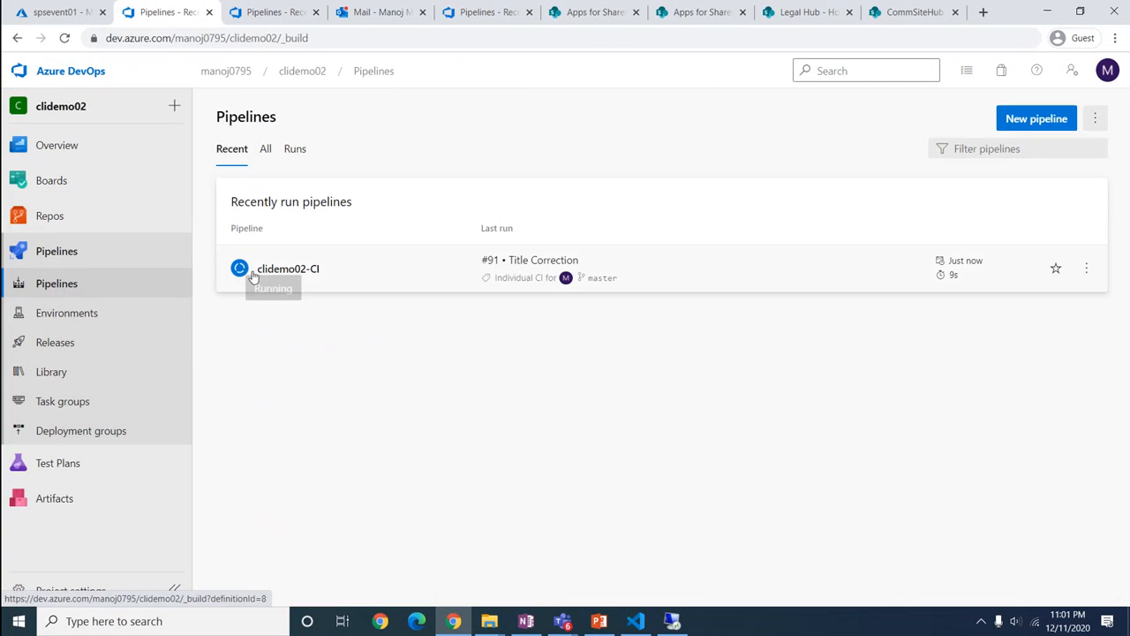
Open clidemo02-CI's run history, then review the repository's commit history
click(285, 270)
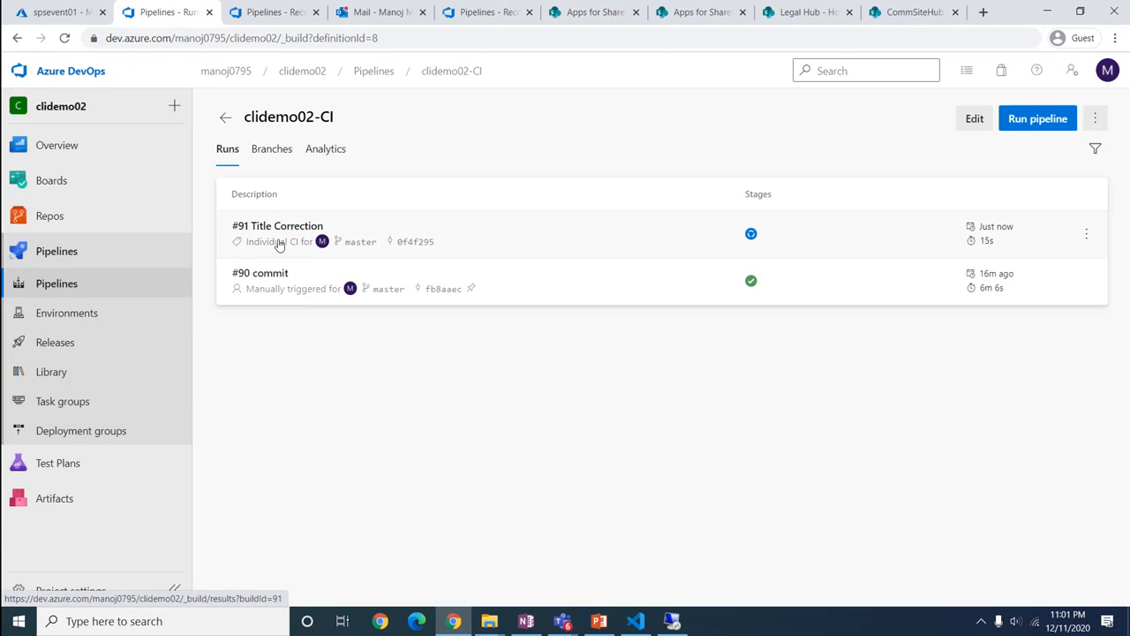
click(48, 219)
click(56, 279)
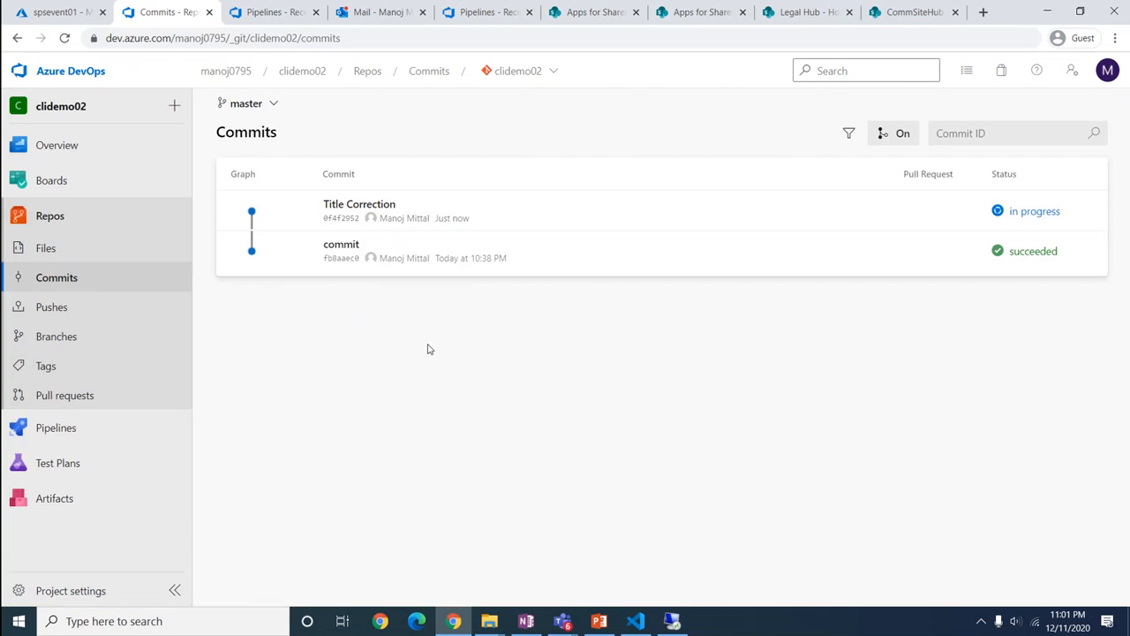
Return to clidemo02-CI's runs and open run #91 Title Correction
click(37, 431)
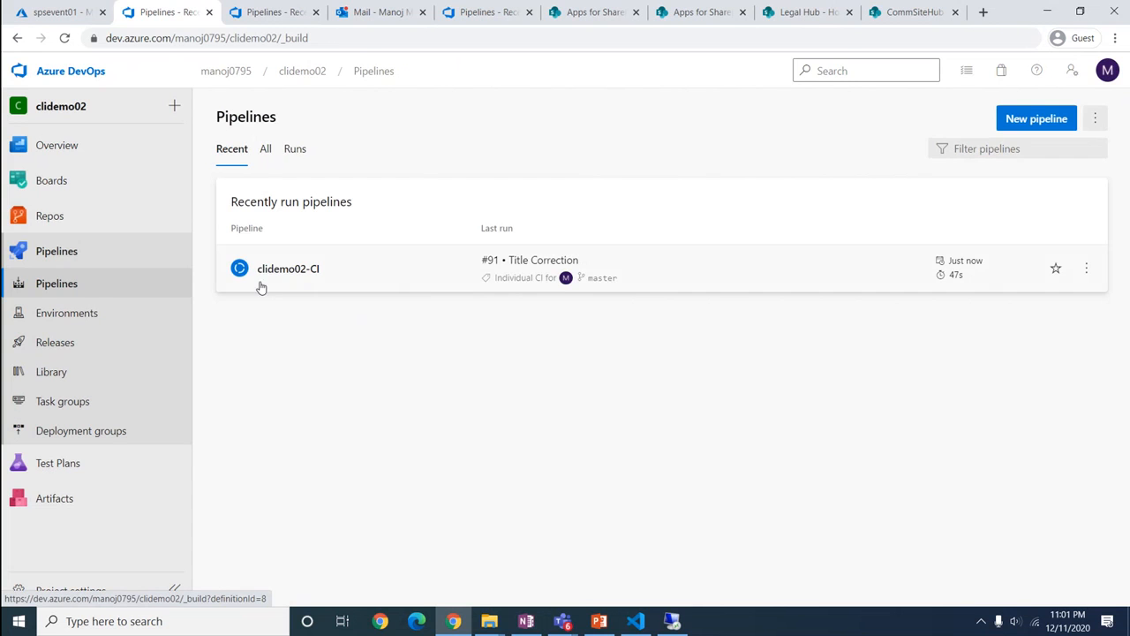
click(268, 274)
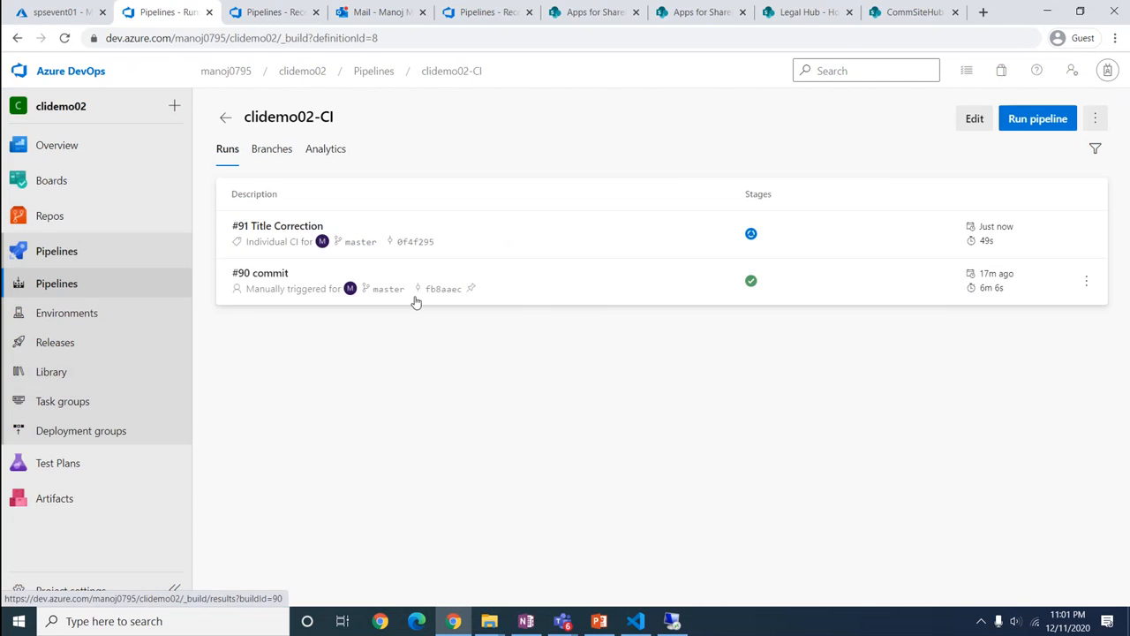
click(283, 234)
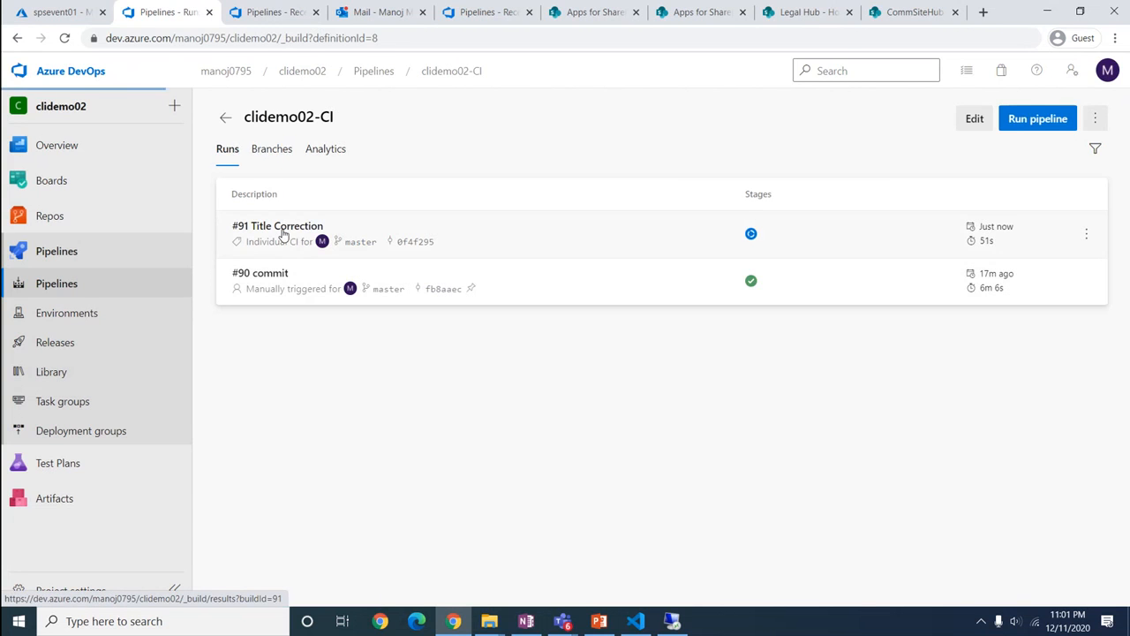
Review run #91's job logs, then move to the Releases list showing Release-2
click(273, 411)
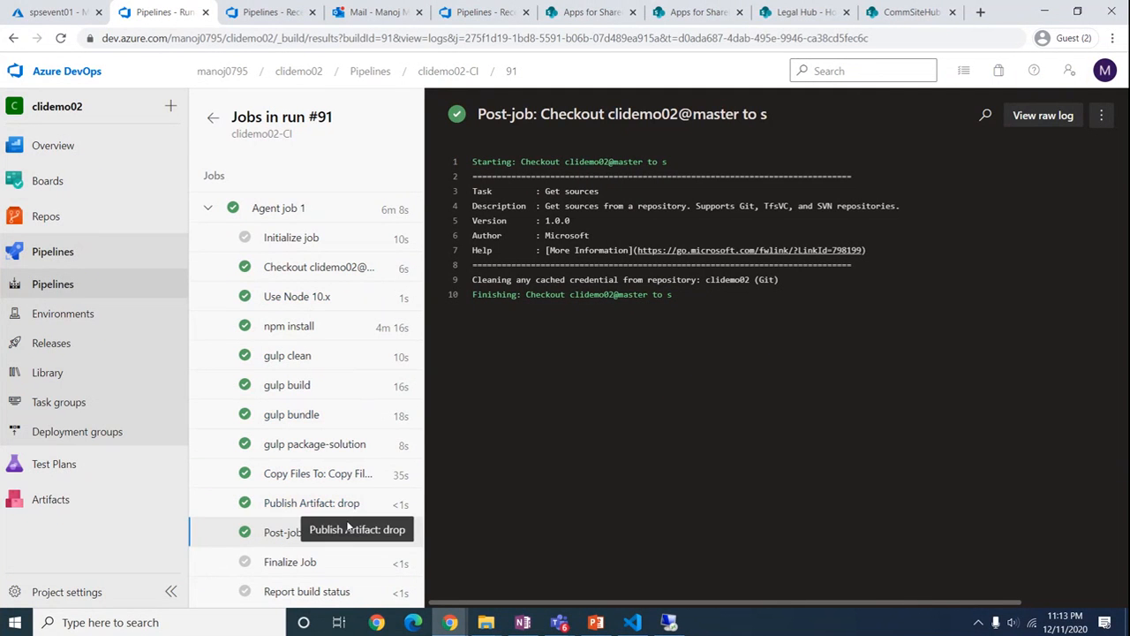
click(88, 343)
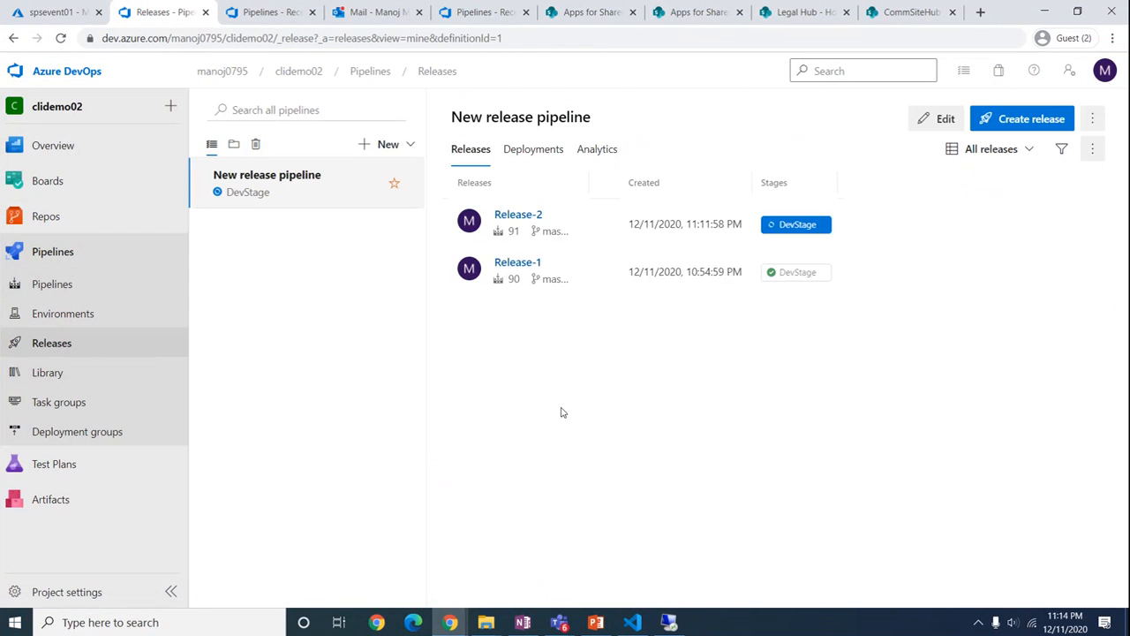
Open Release-2's DevStage deployment logs and scroll through the running tasks
click(521, 221)
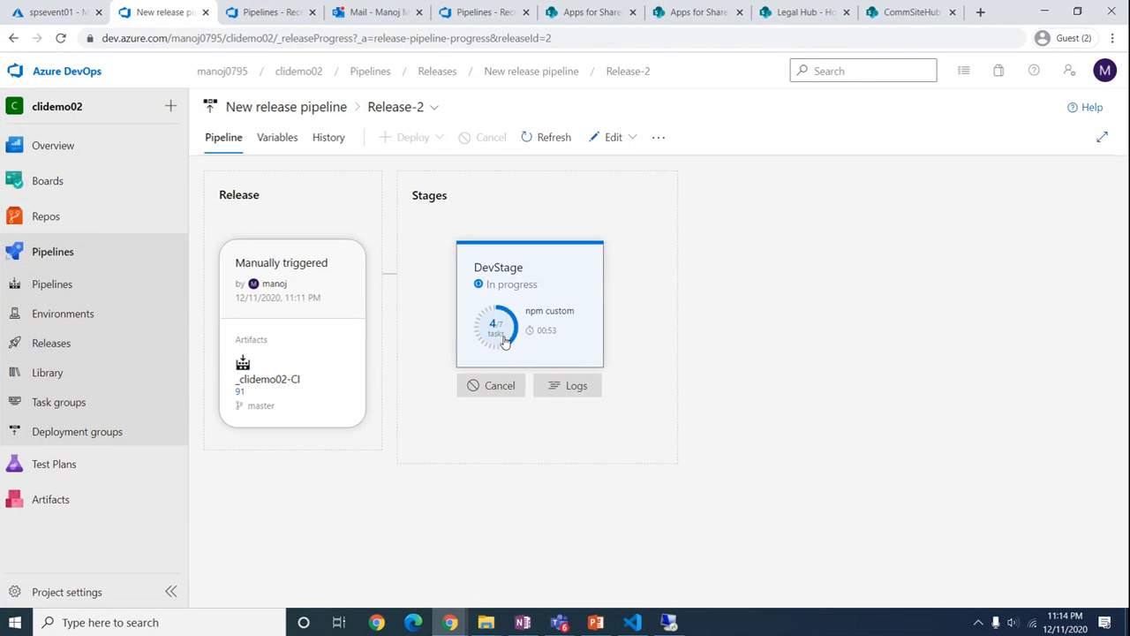
click(538, 320)
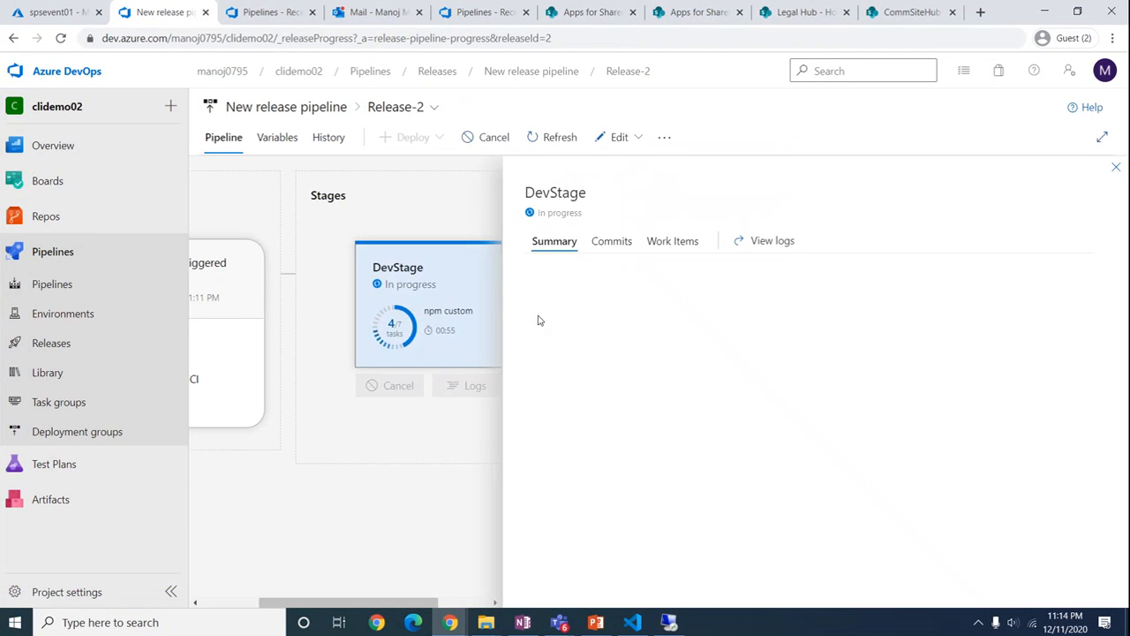
click(587, 281)
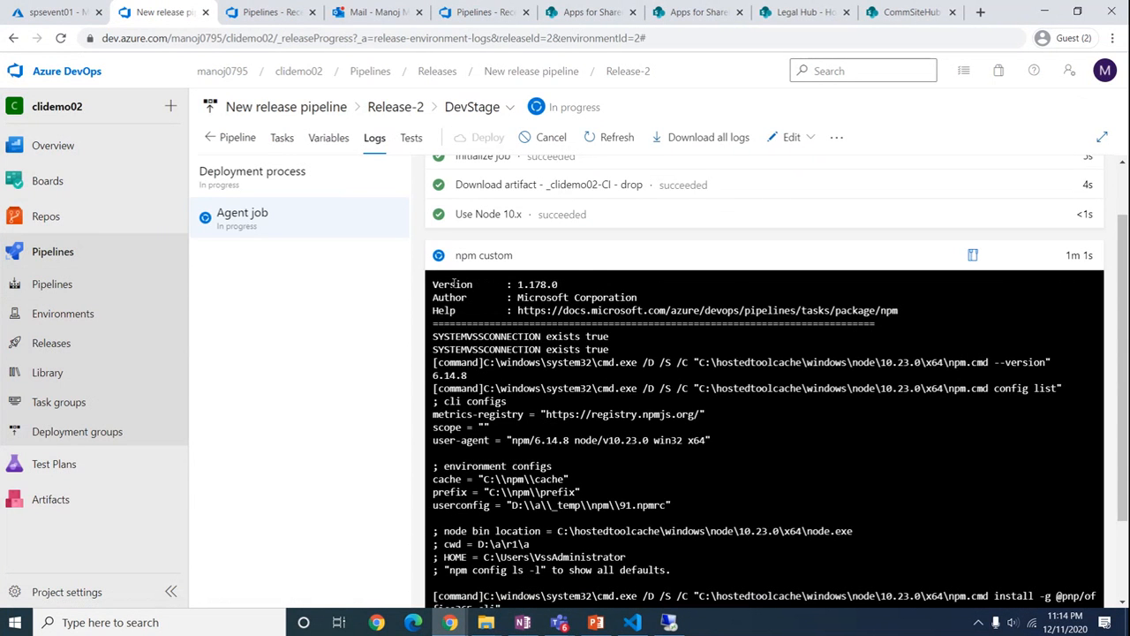
scroll(515, 408, down, 1)
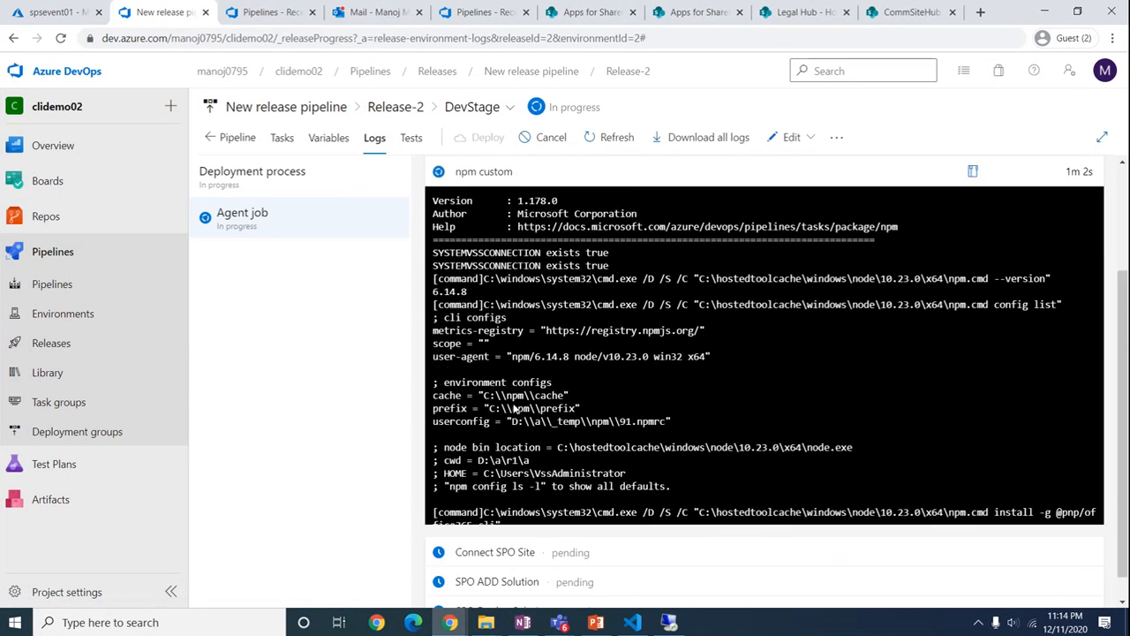
scroll(515, 408, down, 1)
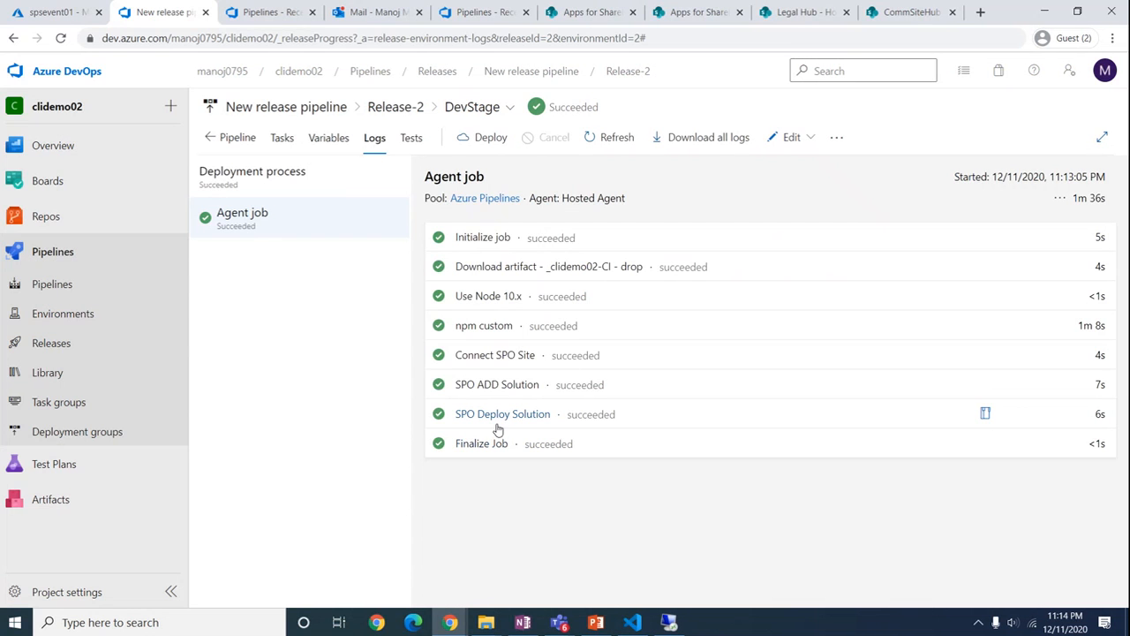
Highlight the 'O365 CLI Pipeline' title in the code editor, then return to the browser
click(632, 623)
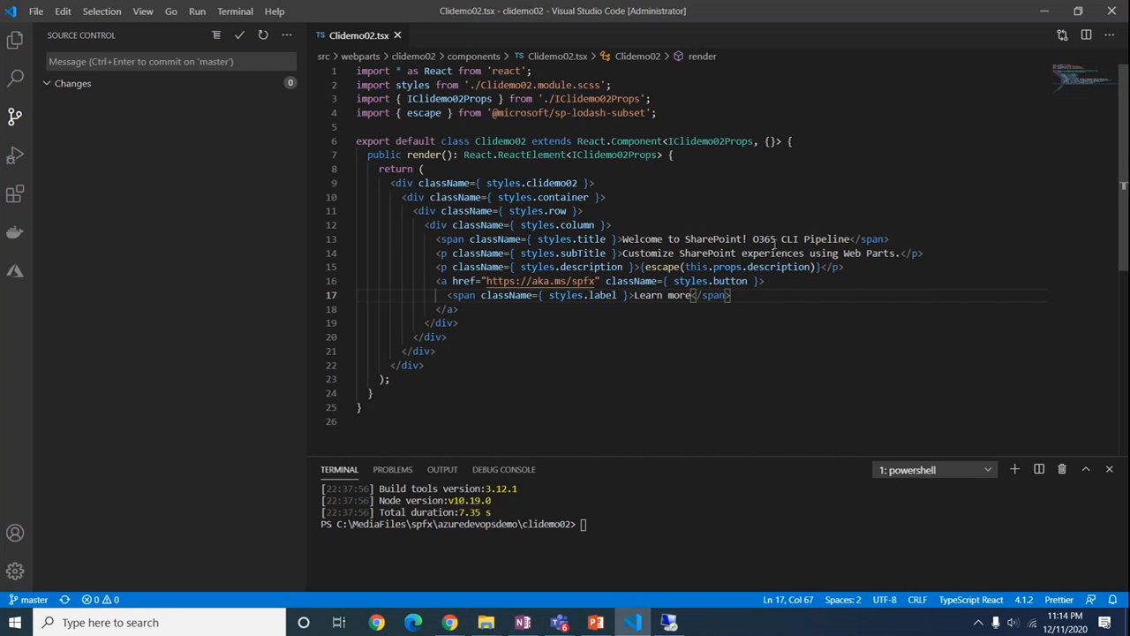
drag(756, 241, 850, 239)
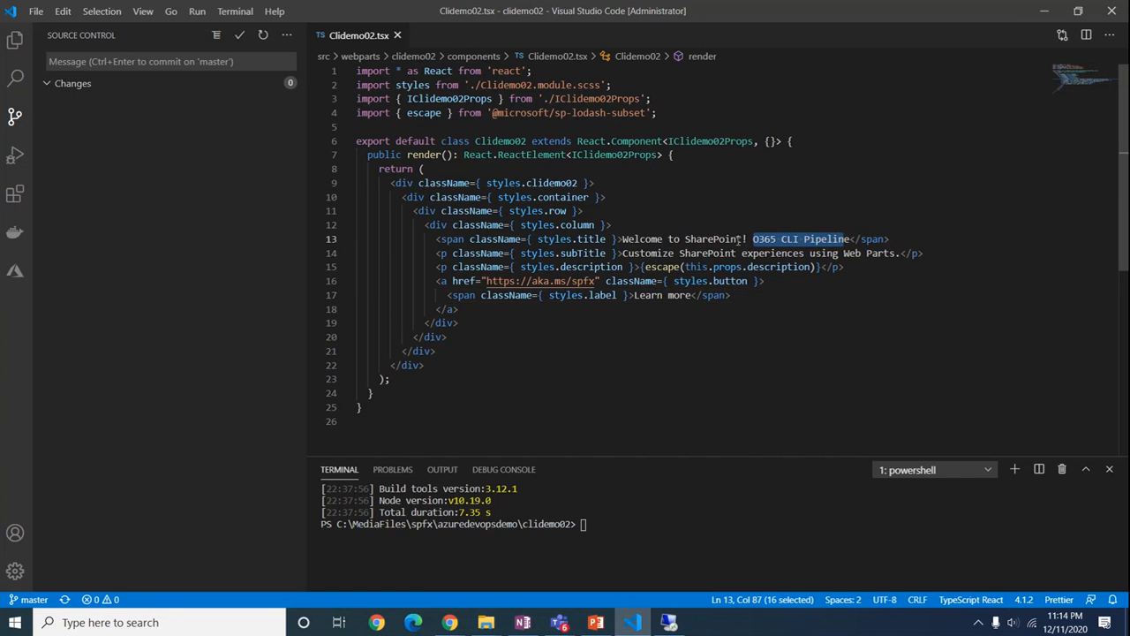
click(1029, 20)
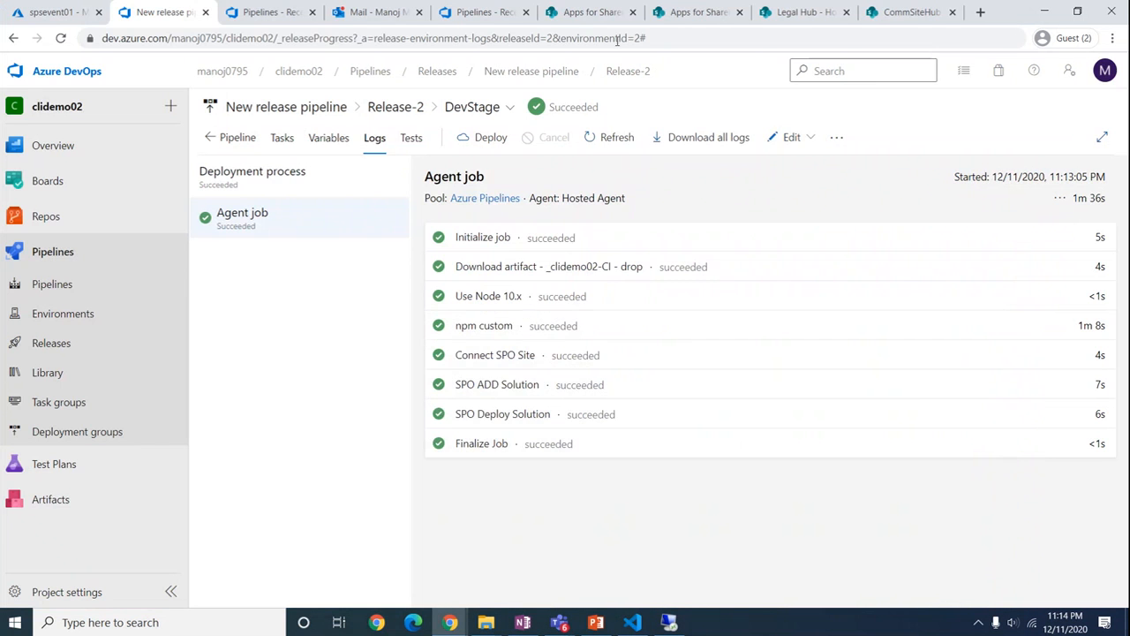
Reload the Apps for SharePoint catalog and search it for the clidemo- package
click(589, 15)
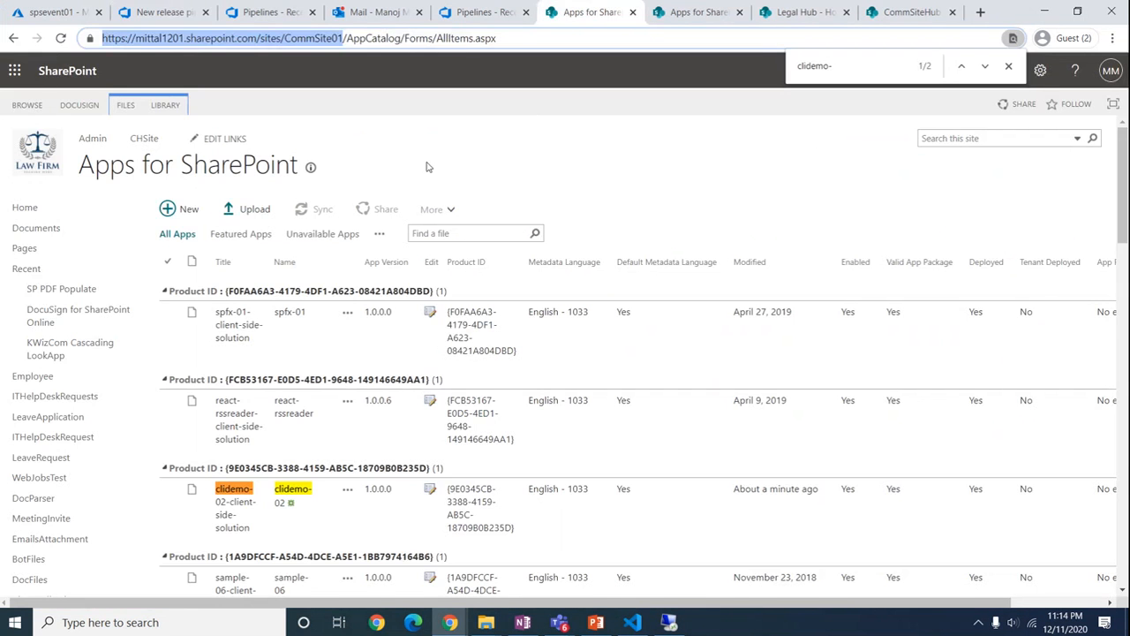
click(61, 39)
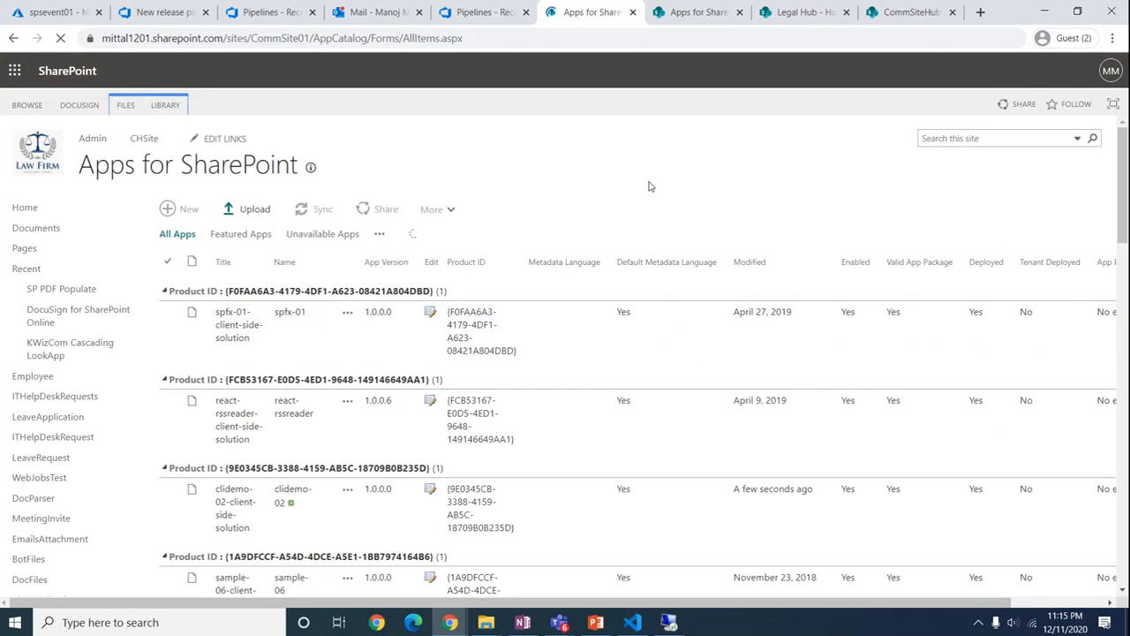
key(ctrl+f)
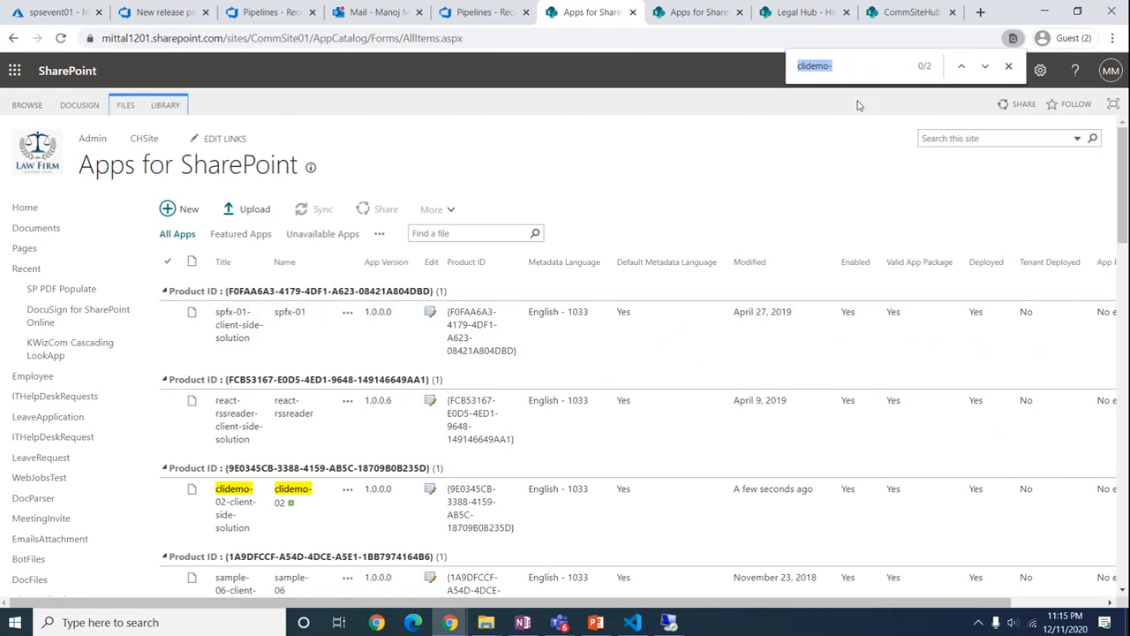
click(845, 66)
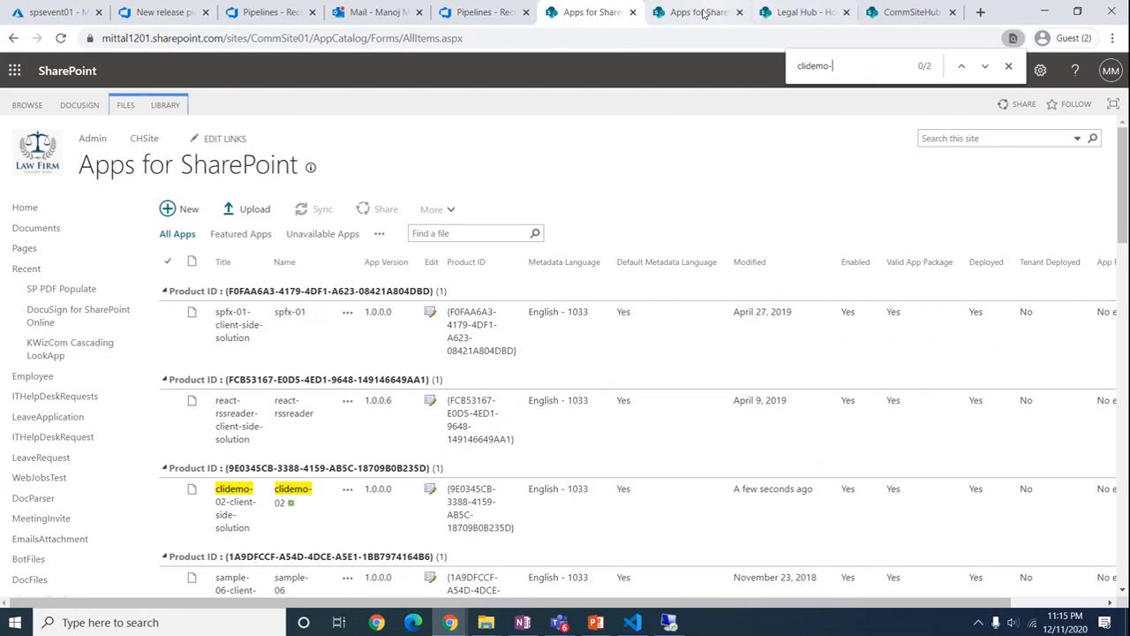
Reload Legal Hub and highlight the new 'O365 CLI Pipeline' web part title
click(795, 12)
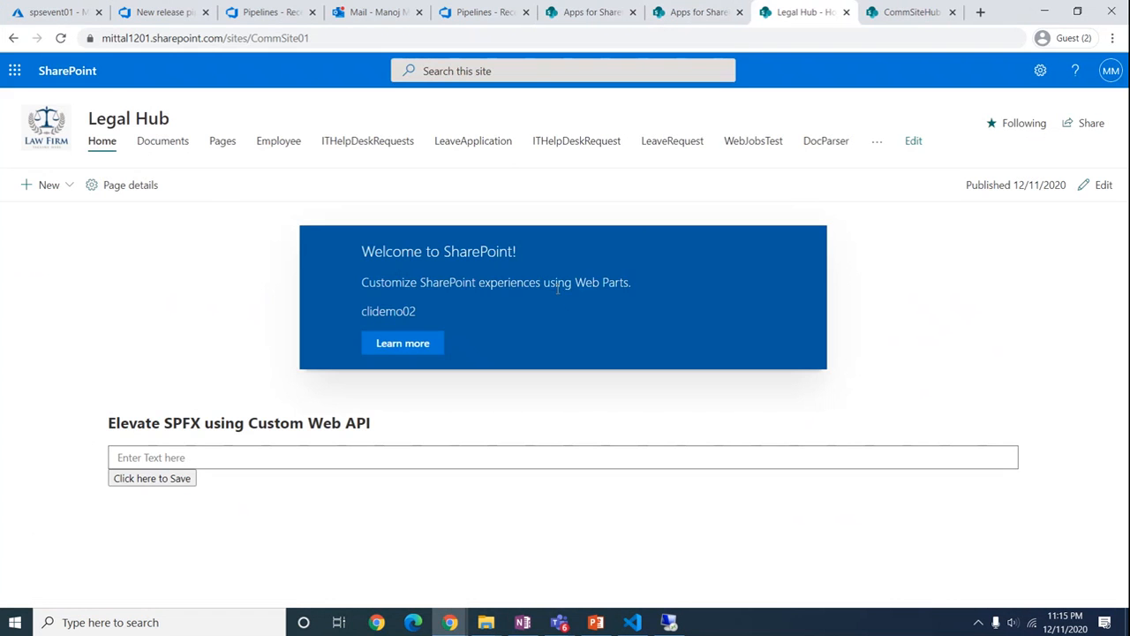
click(60, 39)
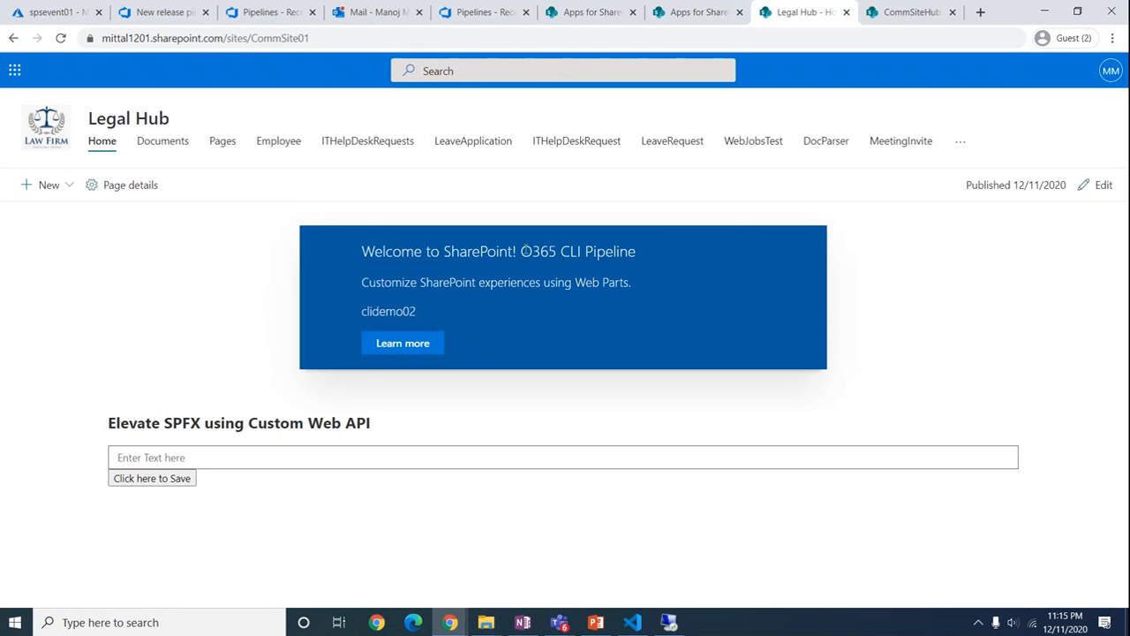
drag(522, 251, 629, 252)
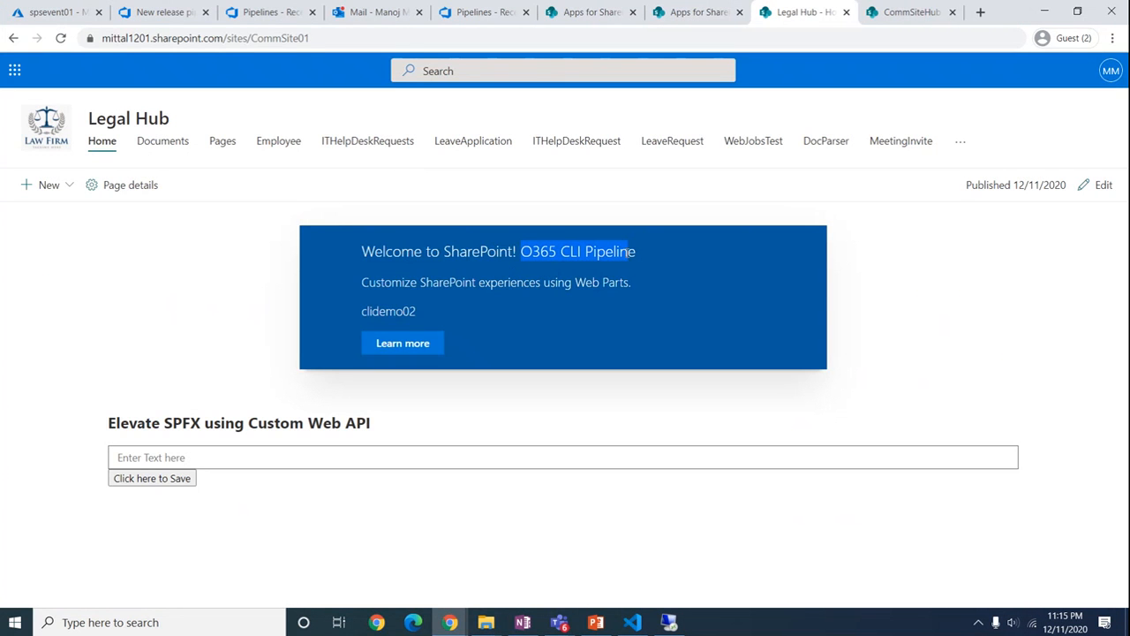
drag(522, 252, 644, 262)
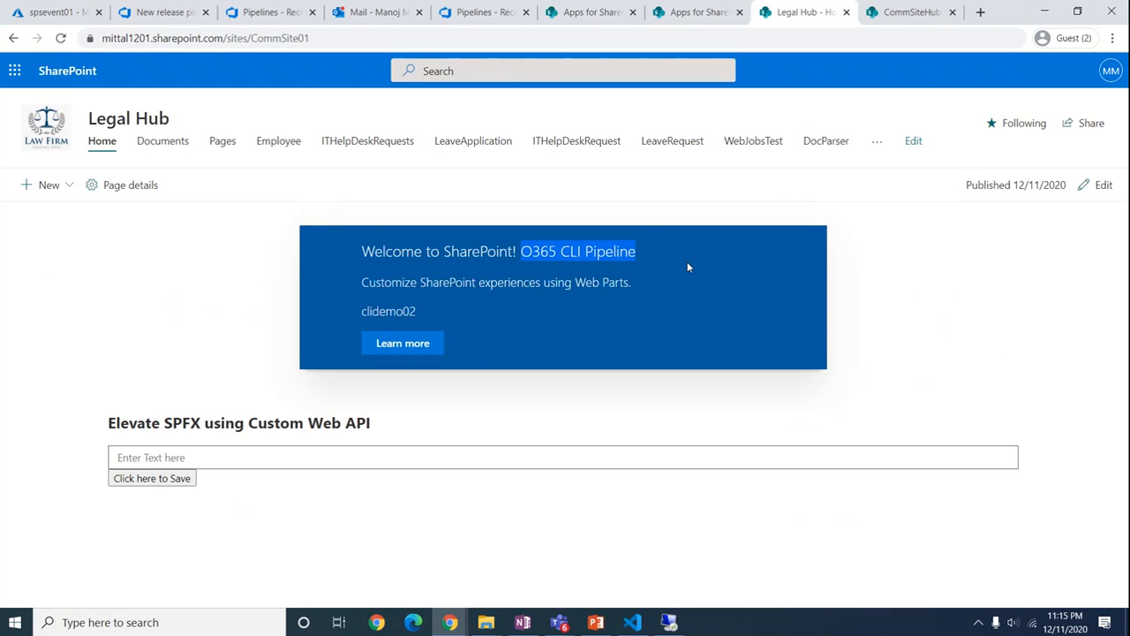